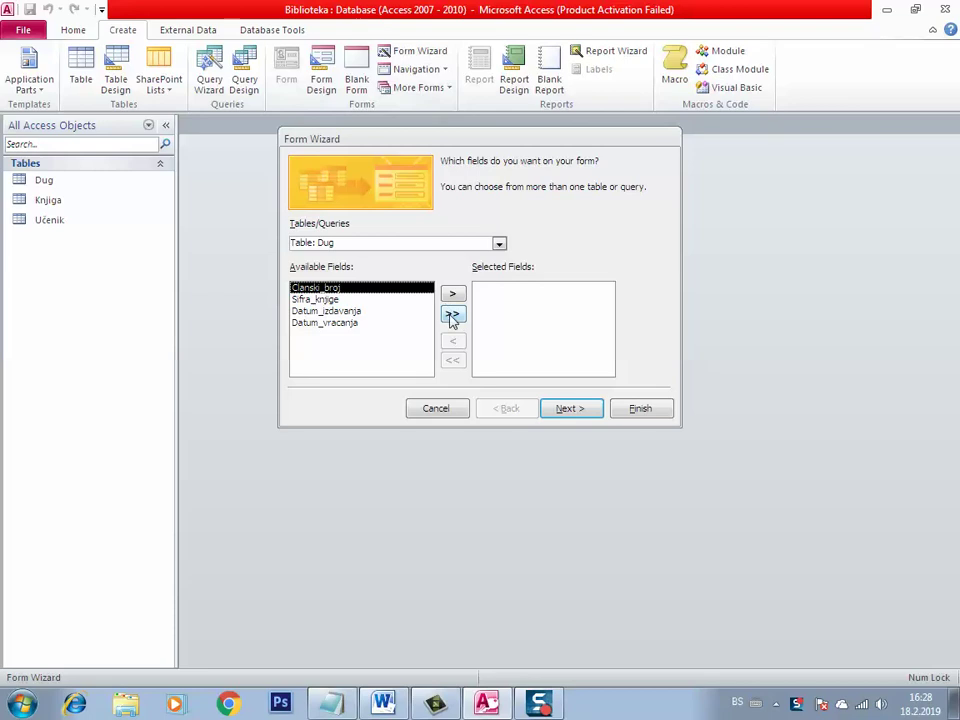
# Step: Build a columnar form with all fields of the Dug table, title it "Forma dug", and close it
pyautogui.click(452, 316)
pyautogui.click(584, 409)
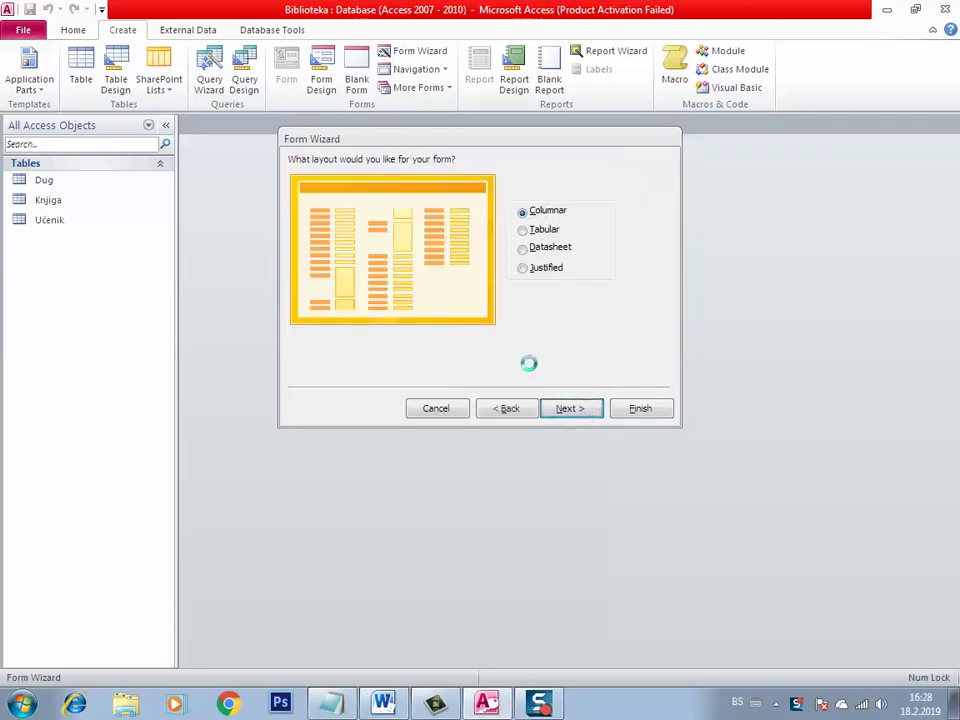
pyautogui.click(567, 410)
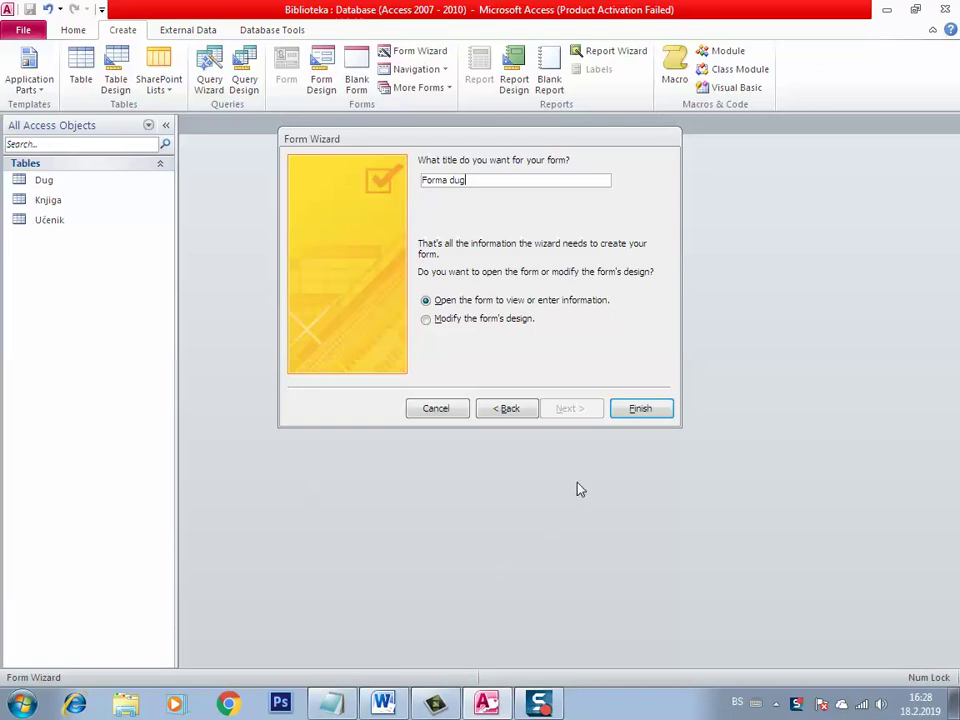
pyautogui.click(634, 414)
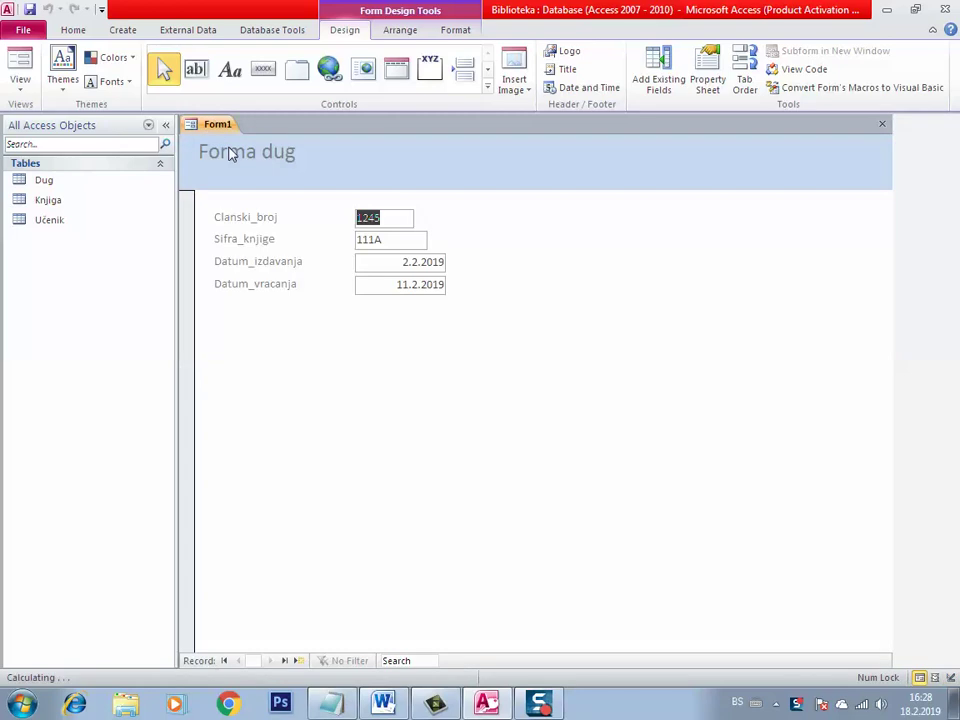
pyautogui.rightClick(215, 125)
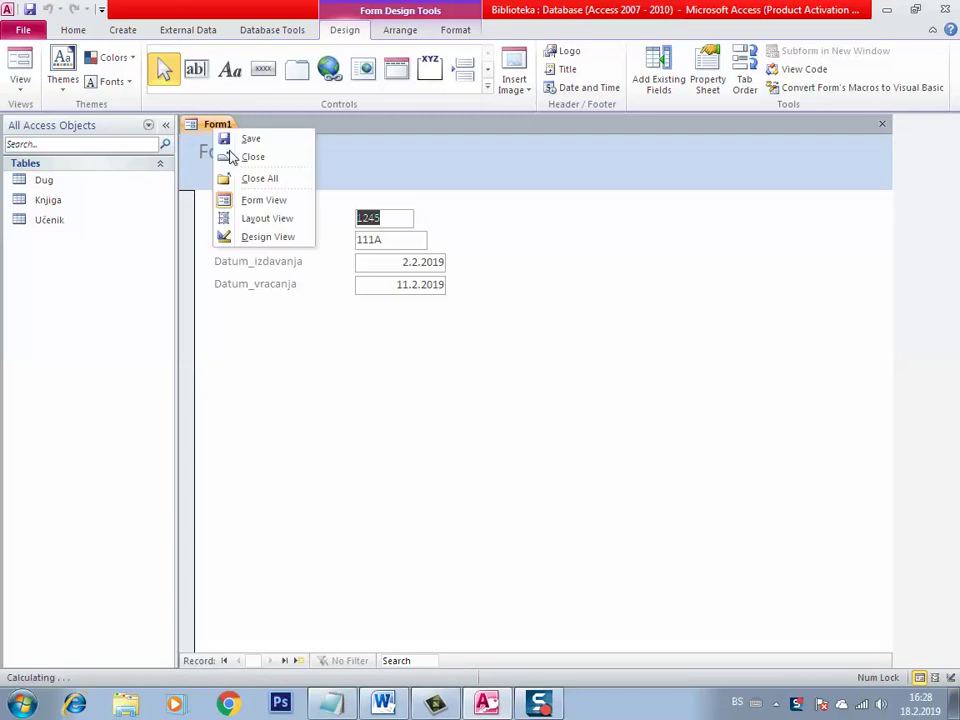
pyautogui.click(238, 157)
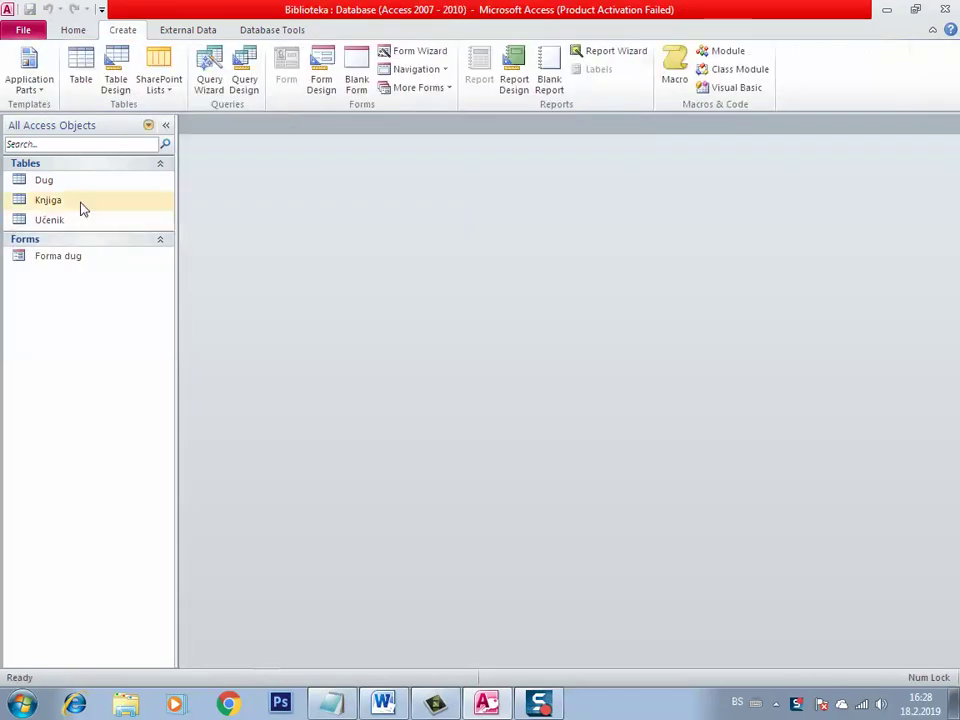
# Step: Create a form from the Knjiga table with the Form Wizard using all fields, title it "Forma knjiga", and close it
pyautogui.click(83, 208)
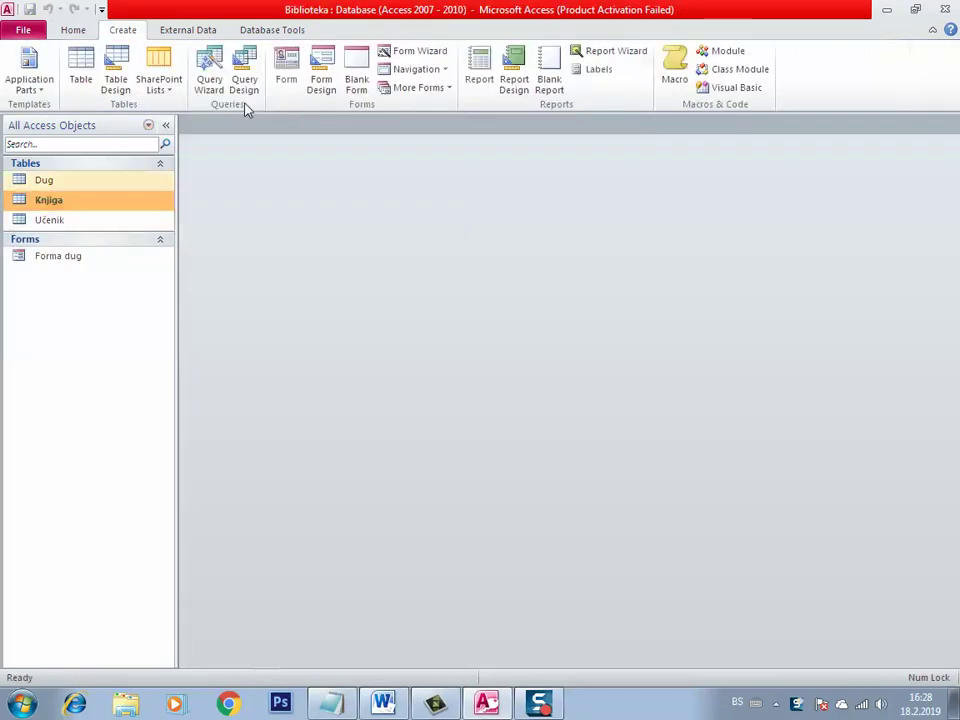
pyautogui.click(420, 52)
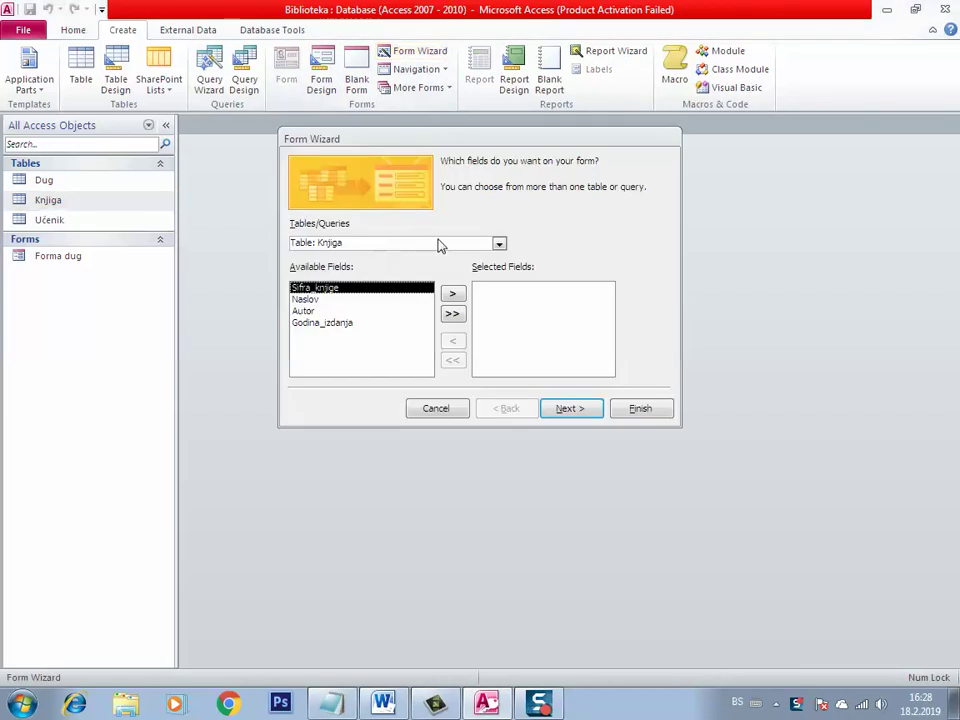
pyautogui.click(452, 313)
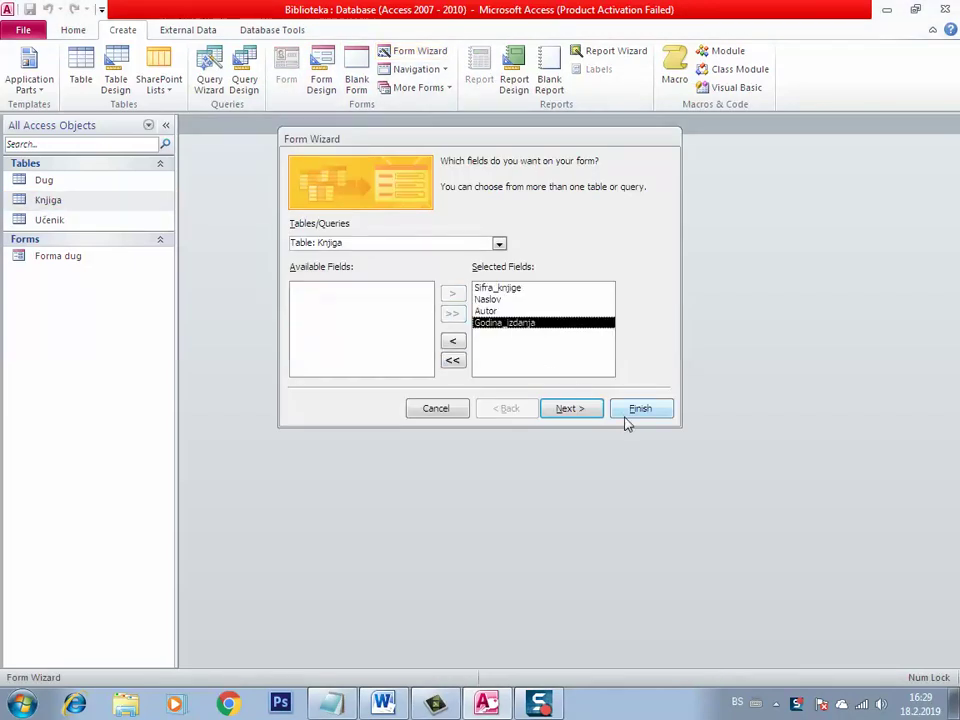
pyautogui.click(578, 408)
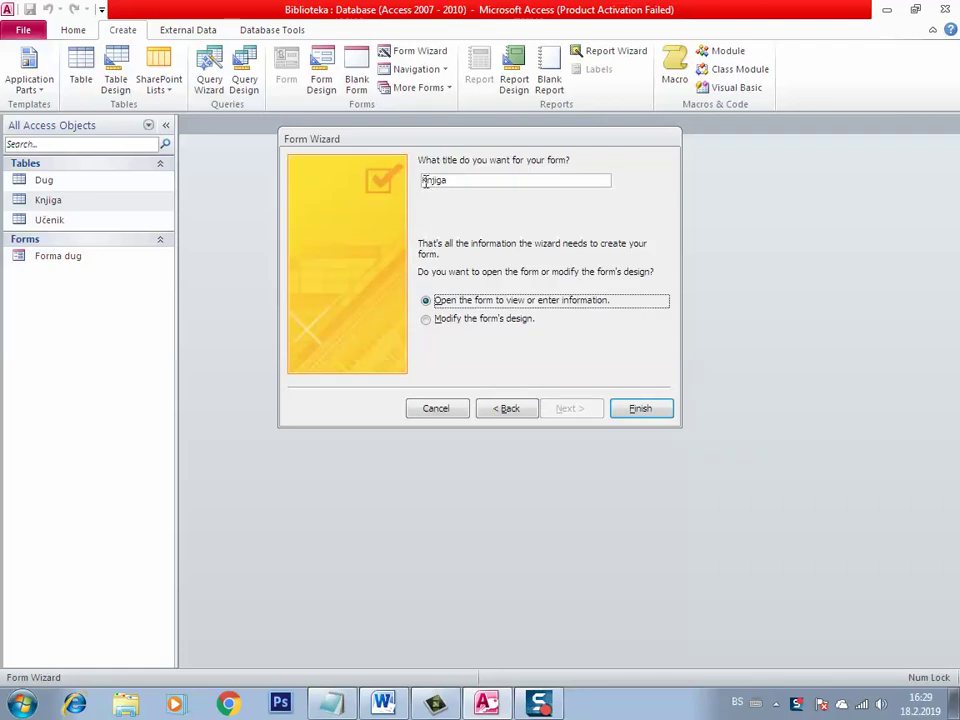
pyautogui.click(422, 180)
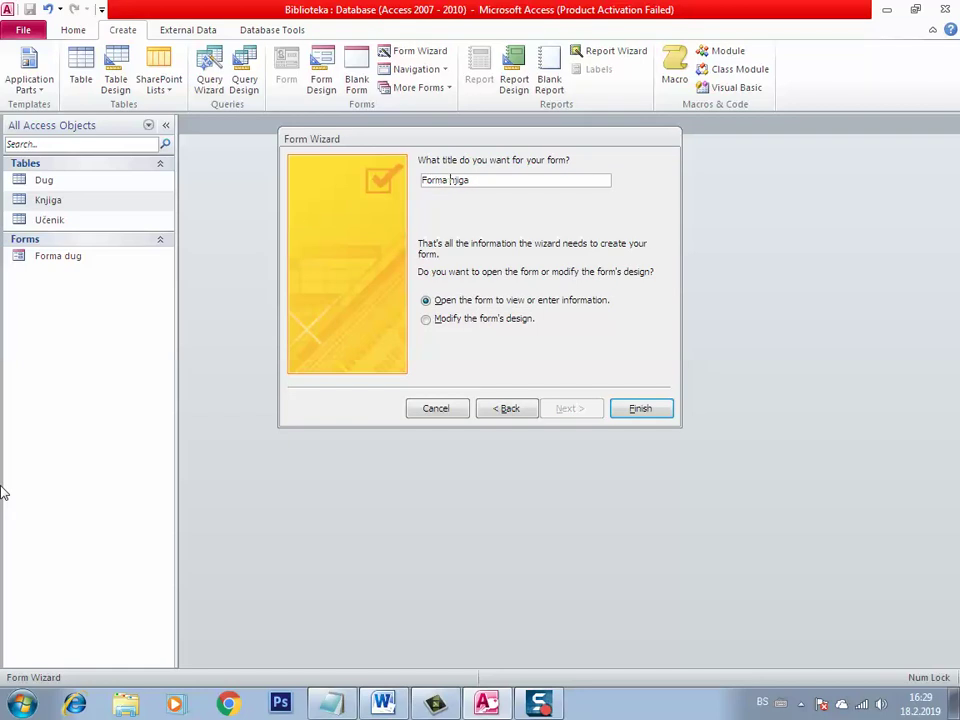
pyautogui.click(630, 412)
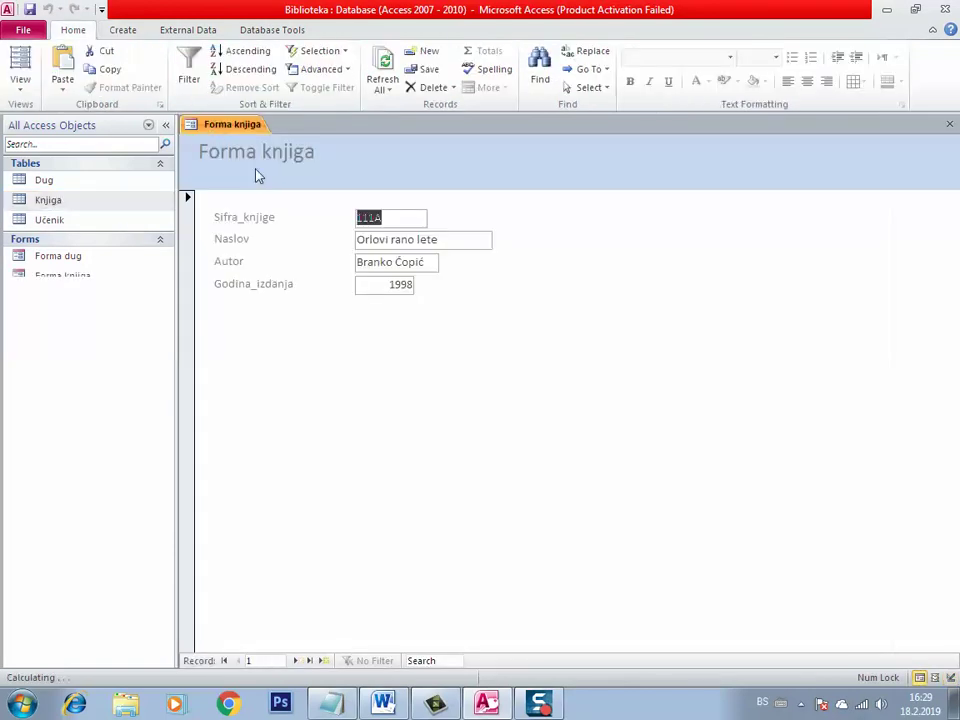
pyautogui.rightClick(228, 125)
pyautogui.click(253, 156)
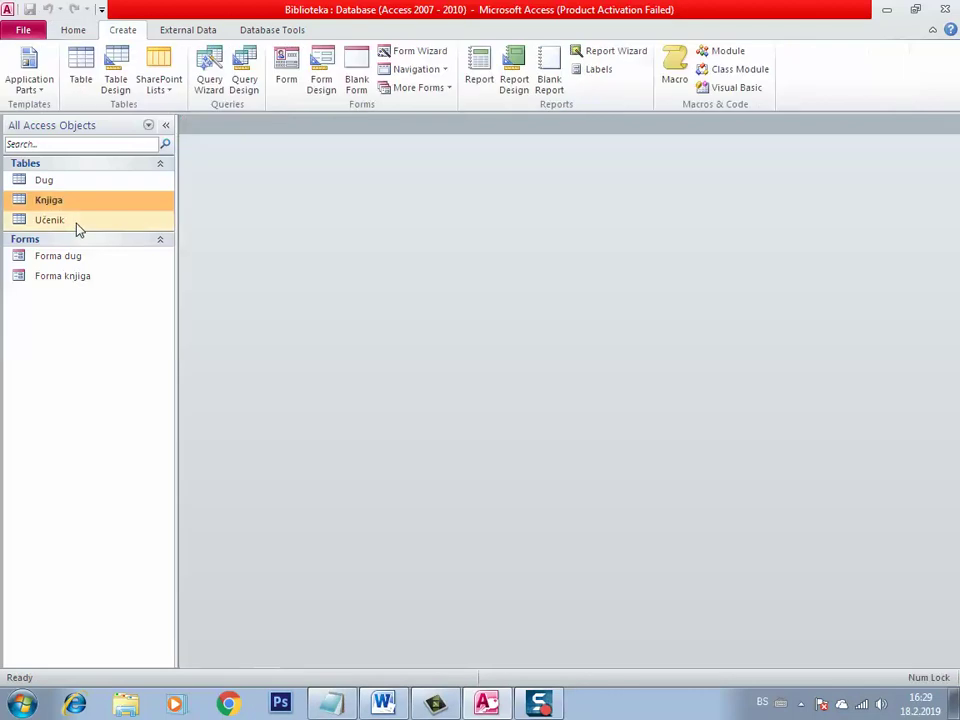
# Step: Create a form from the Učenik table with the Form Wizard using all fields and title it "Forma učenik"
pyautogui.click(75, 222)
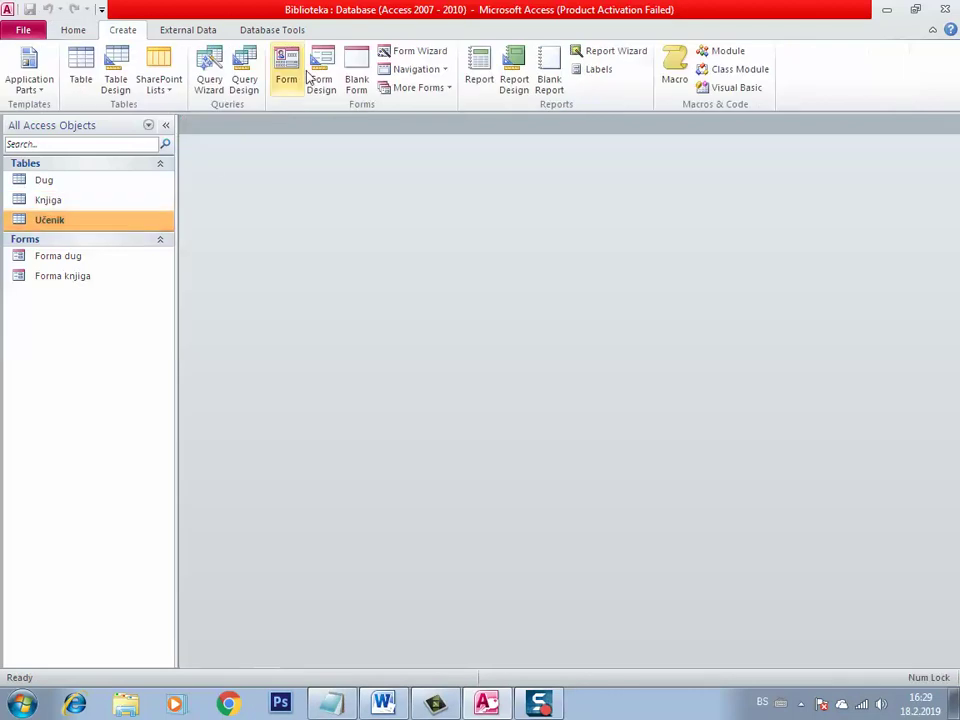
pyautogui.click(407, 52)
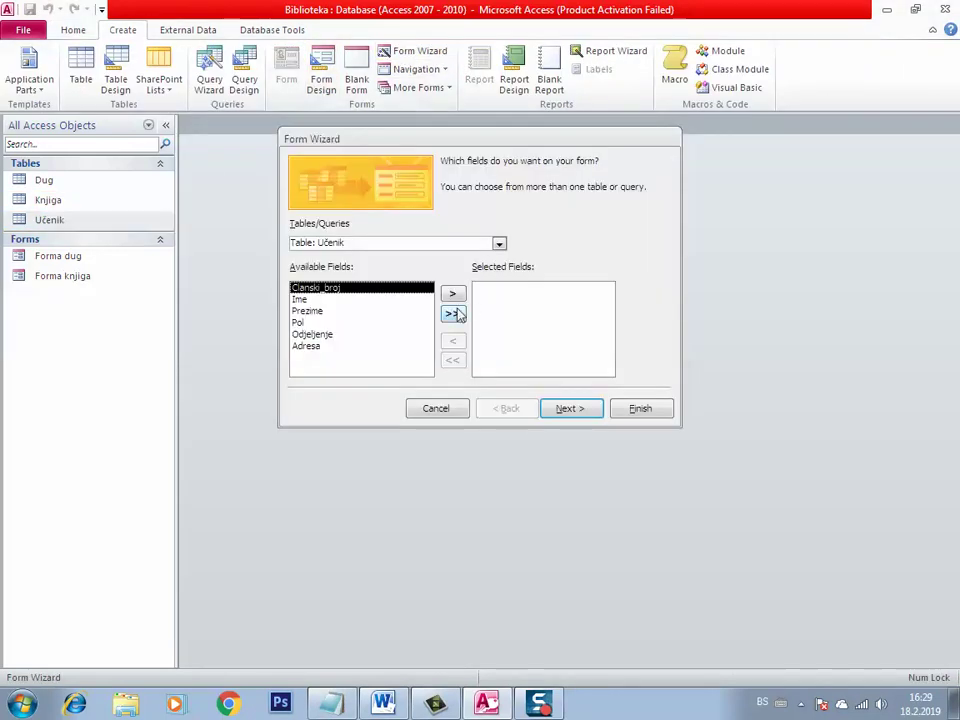
pyautogui.click(453, 314)
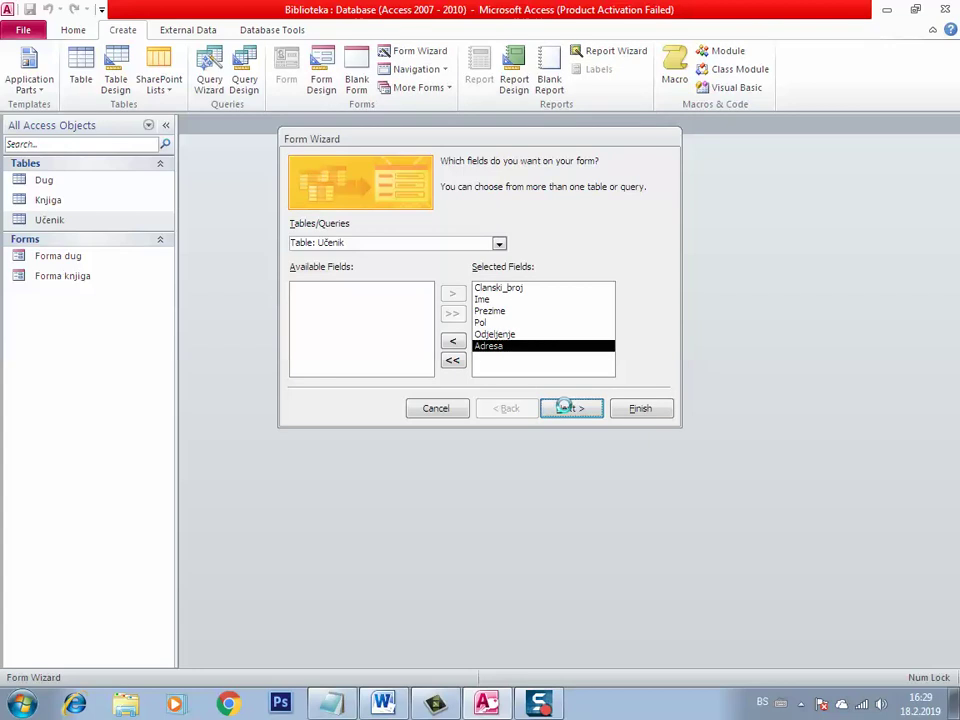
pyautogui.click(565, 407)
pyautogui.click(563, 408)
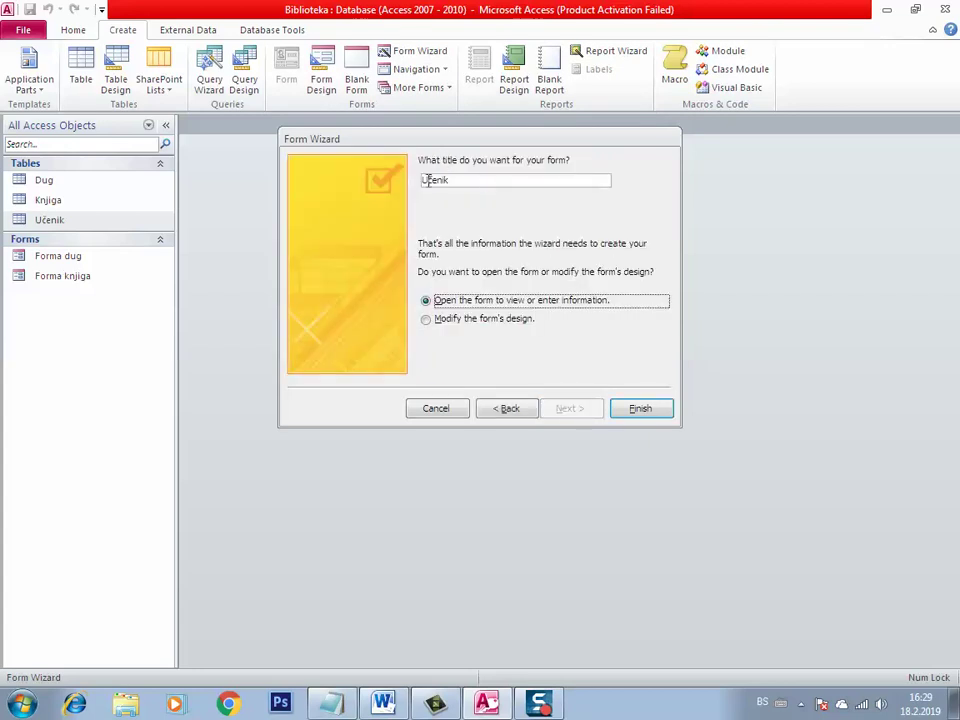
pyautogui.write('Forma u')
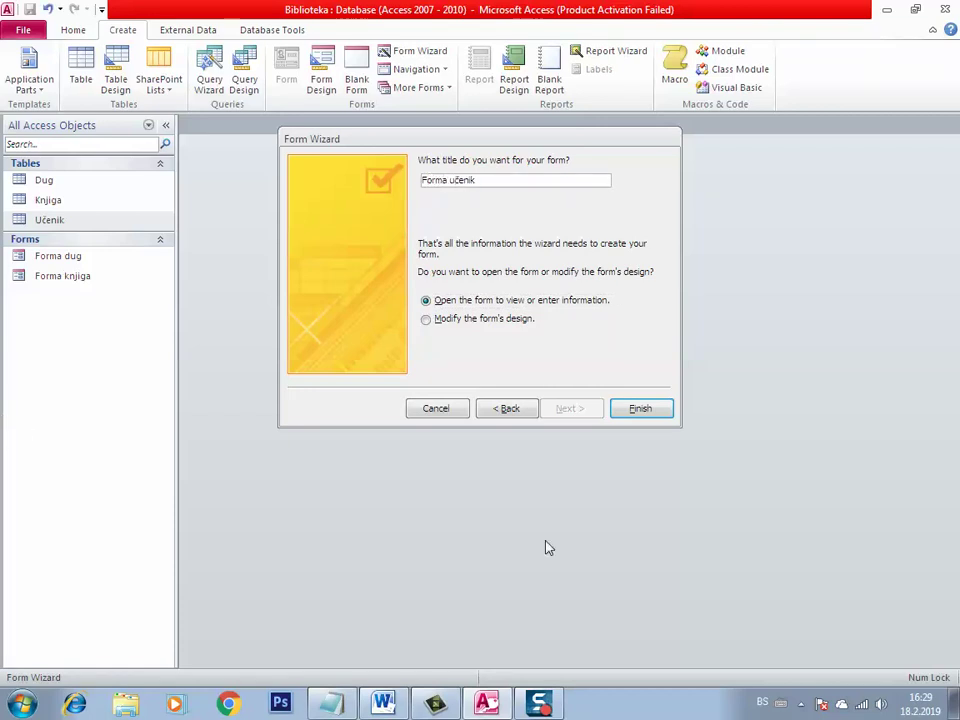
pyautogui.click(614, 410)
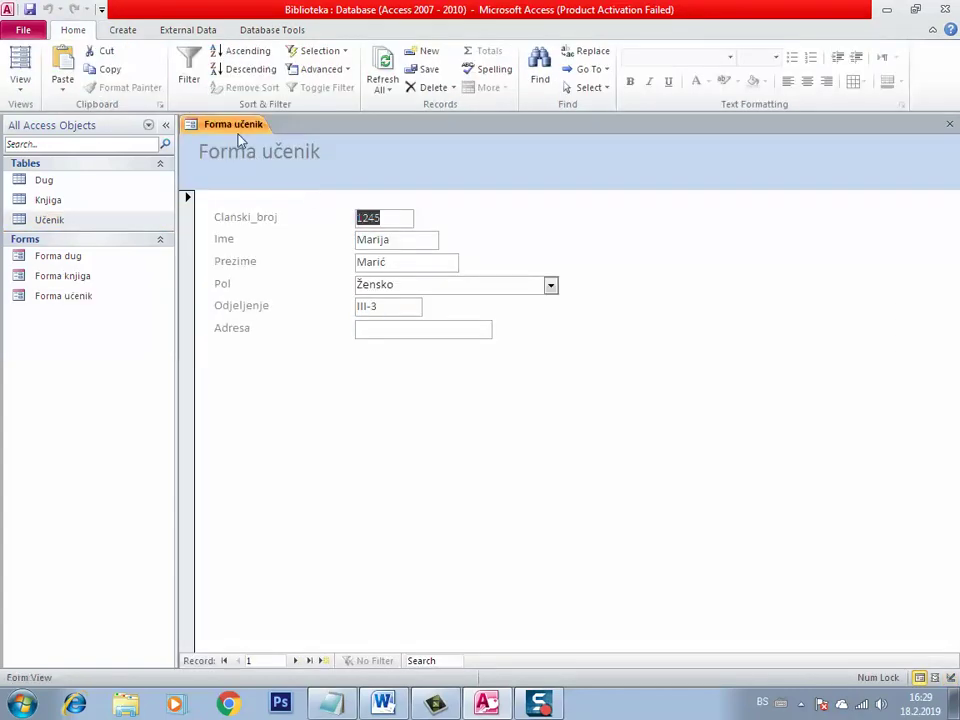
# Step: Open Forma učenik in Design View and enlarge the form to about 17 ruler units wide with a Detail section about 8 high
pyautogui.rightClick(240, 128)
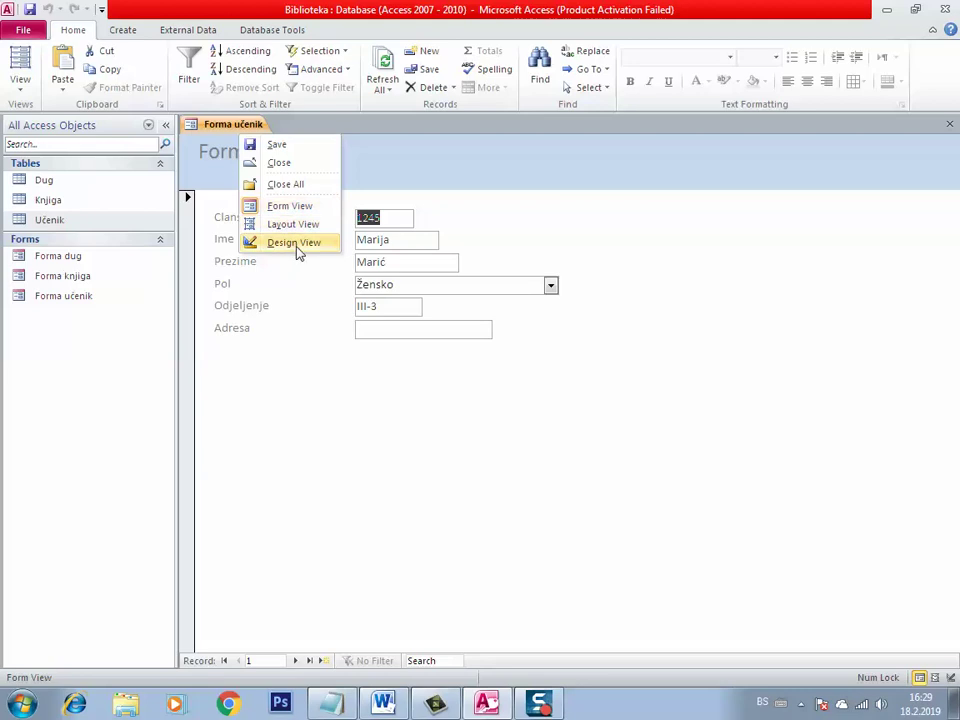
pyautogui.click(294, 243)
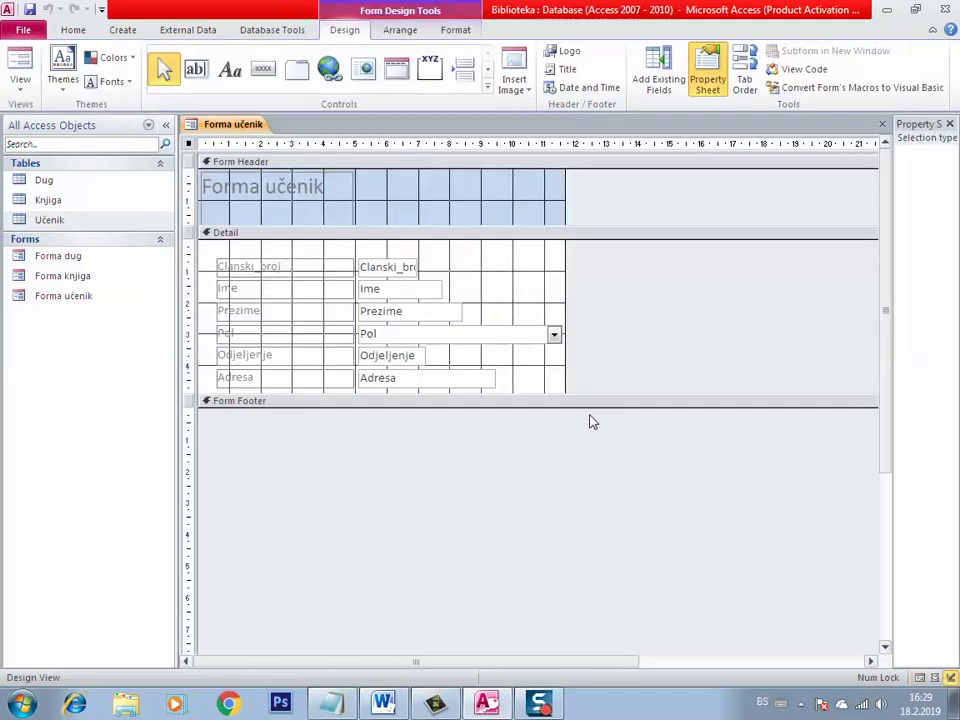
pyautogui.moveTo(563, 379); pyautogui.dragTo(732, 386)
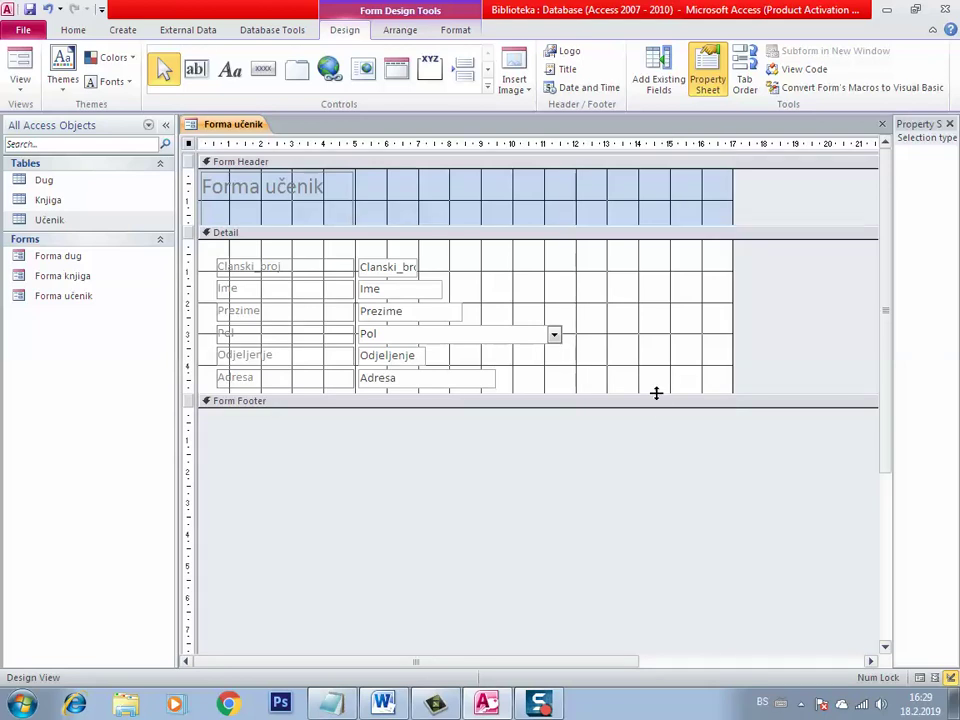
pyautogui.moveTo(656, 393); pyautogui.dragTo(651, 500)
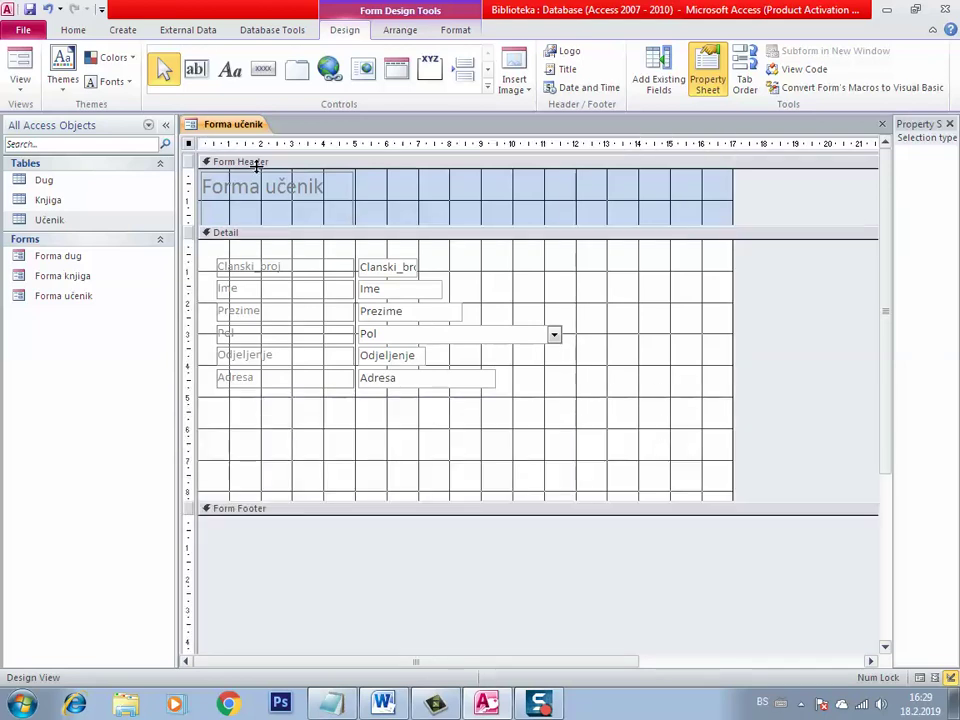
# Step: Add a command button below the Adresa field that performs Add New Record and shows the text "Novi unos"
pyautogui.click(263, 68)
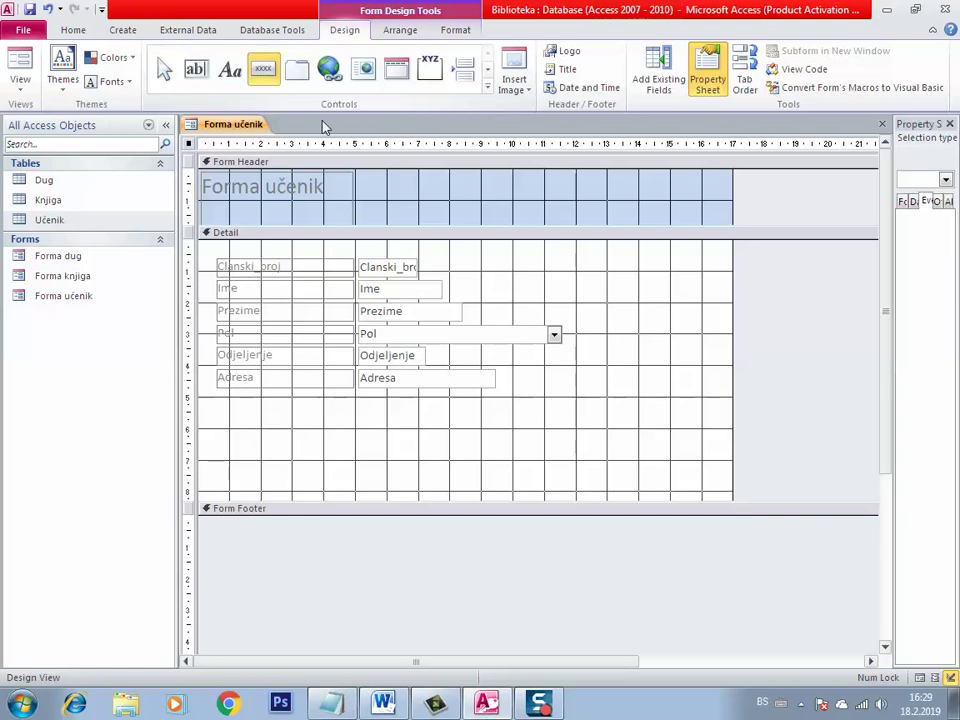
pyautogui.moveTo(239, 456); pyautogui.dragTo(335, 470)
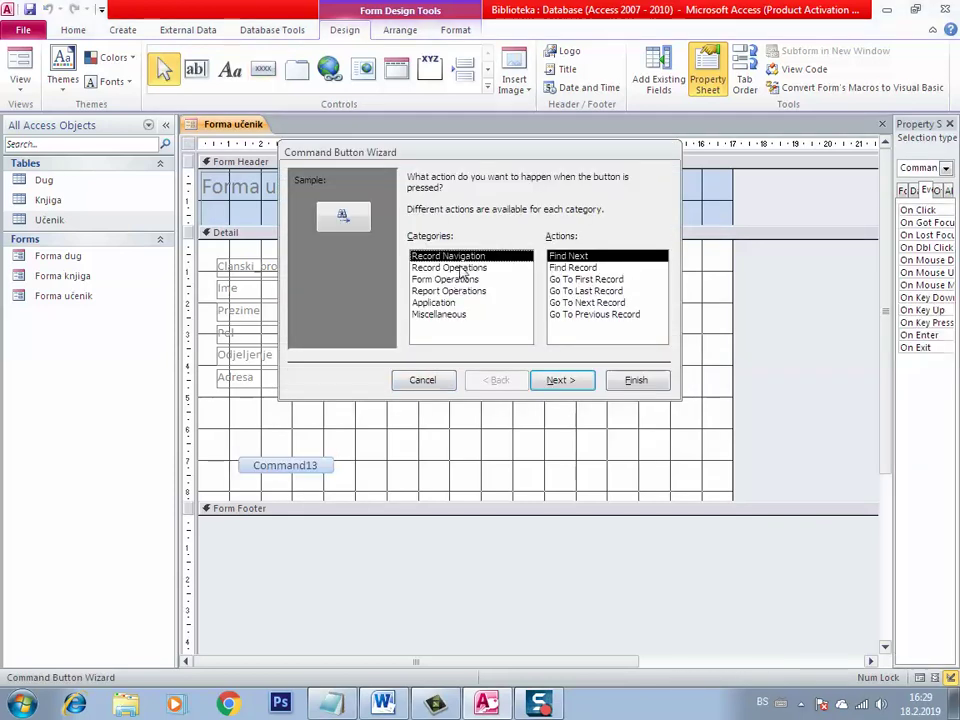
pyautogui.click(463, 268)
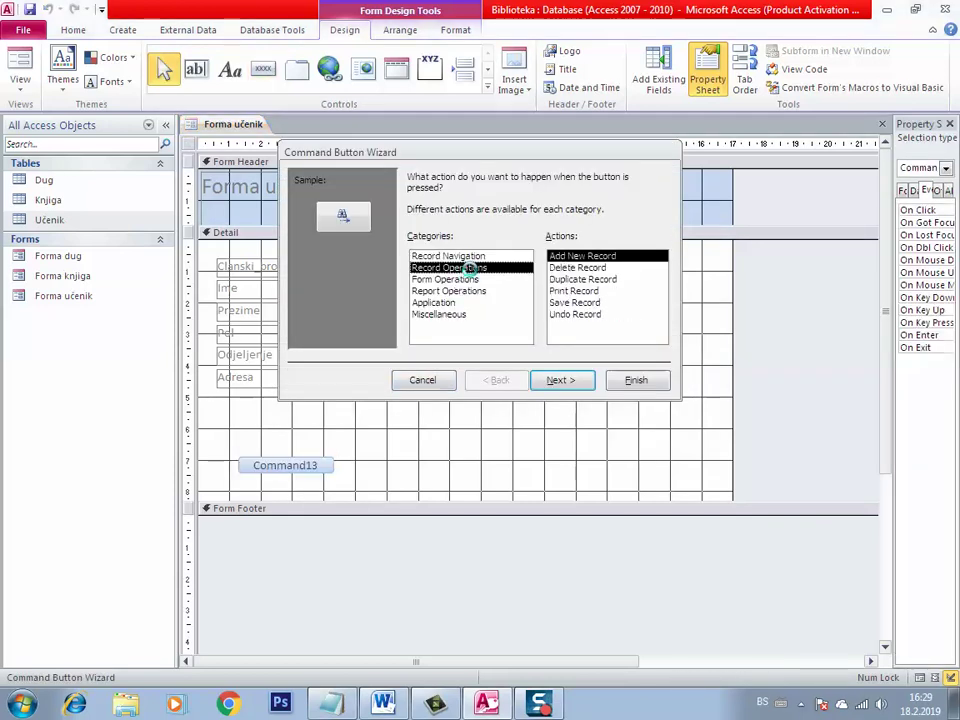
pyautogui.click(564, 384)
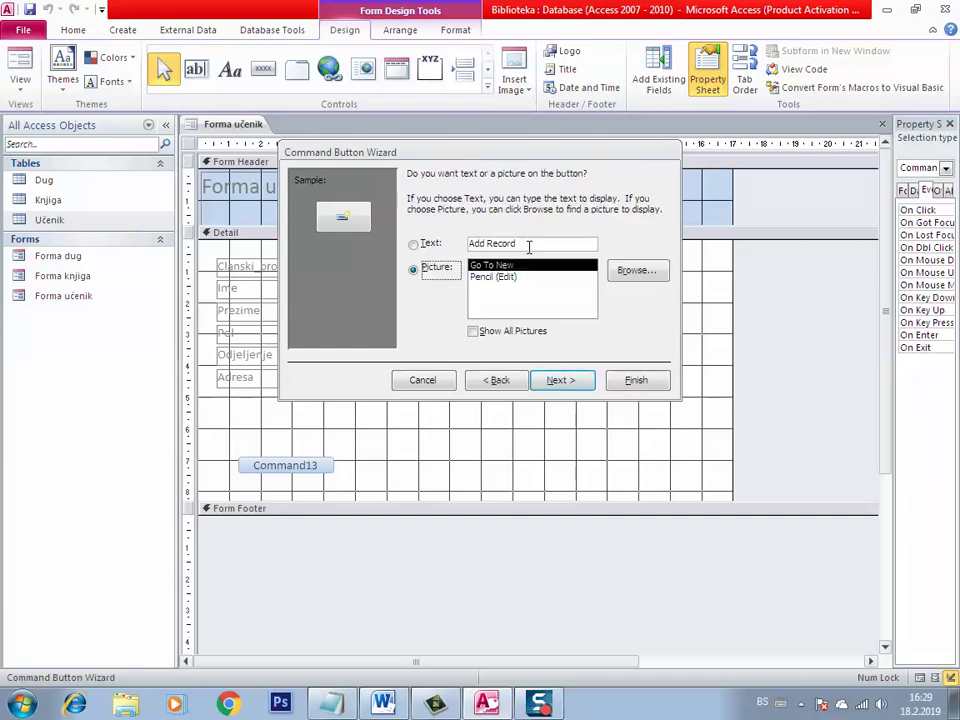
pyautogui.click(529, 247)
pyautogui.write('Nov')
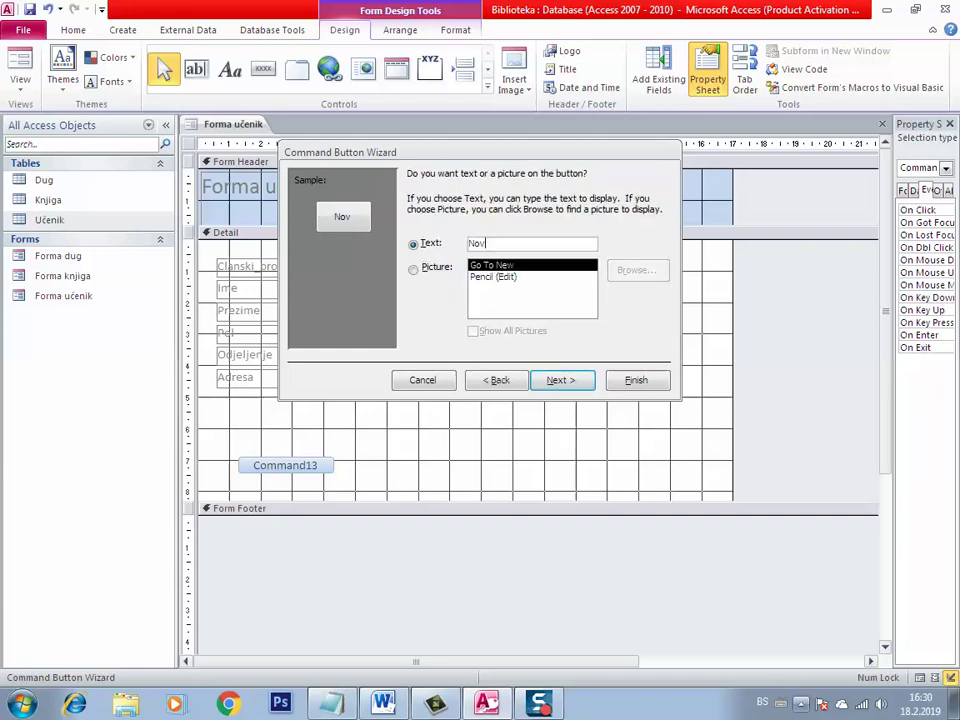
pyautogui.write('i unos')
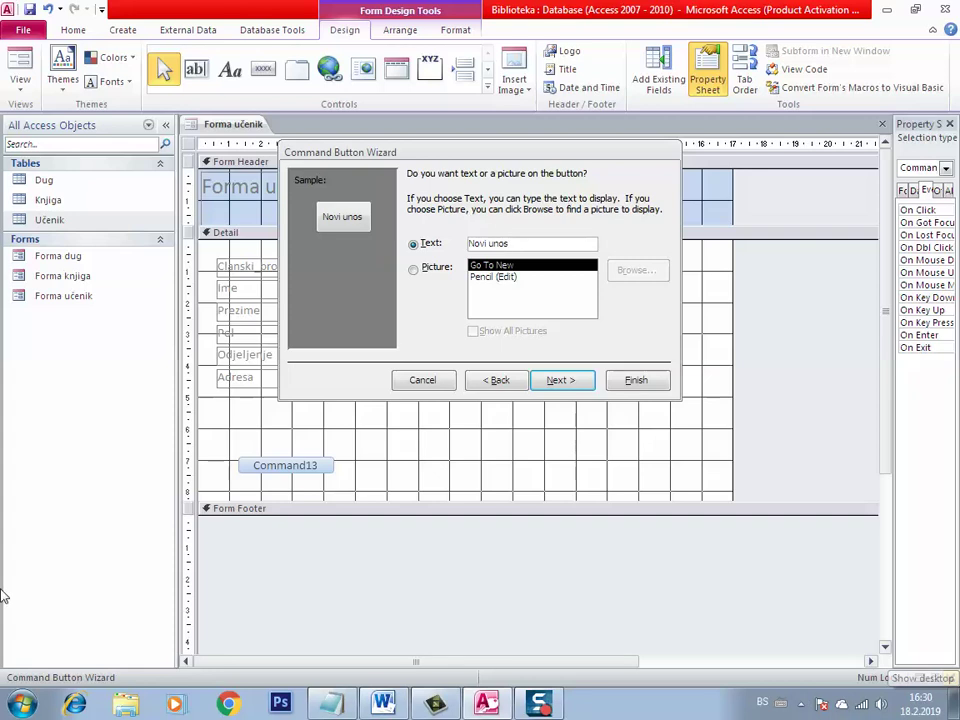
pyautogui.click(636, 380)
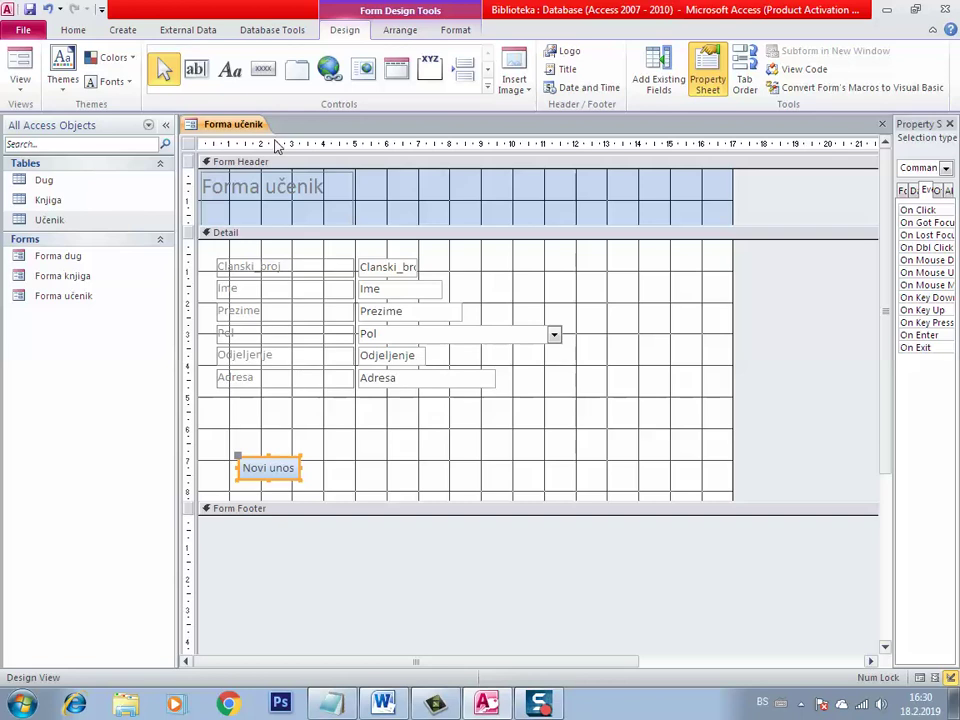
# Step: Add a command button beside the Novi unos button that performs Delete Record and shows the text "Briši podatak"
pyautogui.click(263, 68)
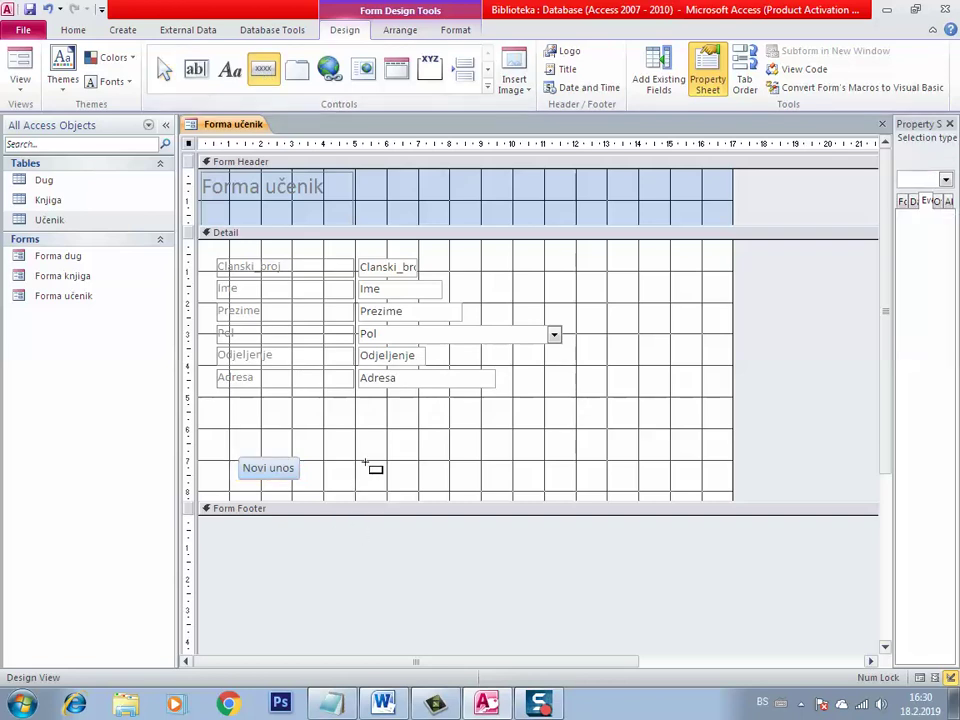
pyautogui.moveTo(365, 463); pyautogui.dragTo(458, 477)
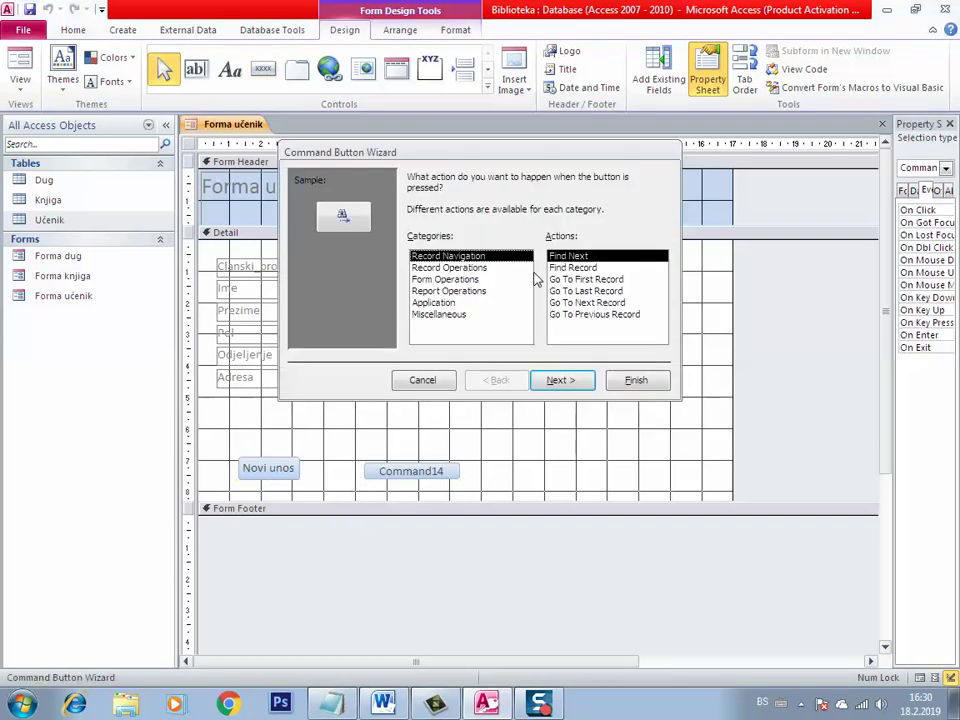
pyautogui.click(449, 267)
pyautogui.click(577, 268)
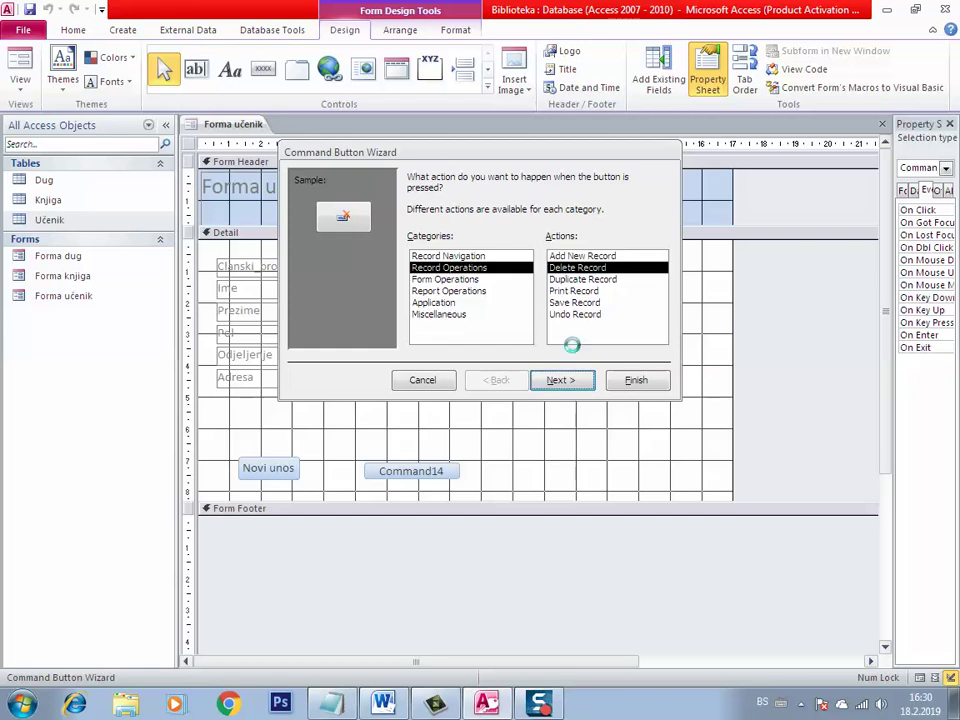
pyautogui.doubleClick(562, 266)
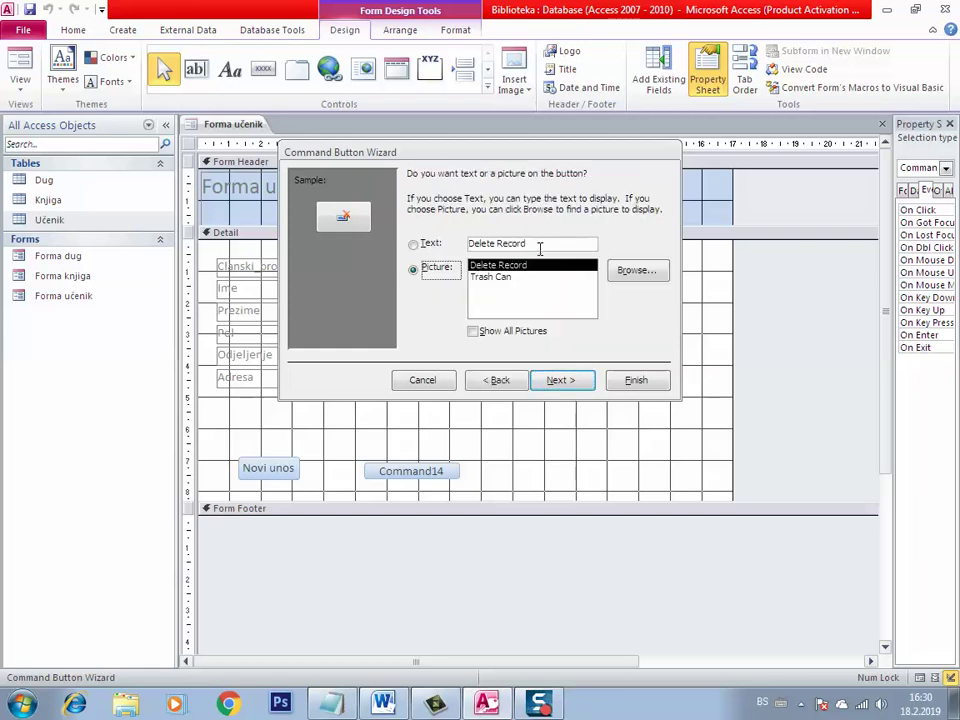
pyautogui.click(540, 244)
pyautogui.write('B')
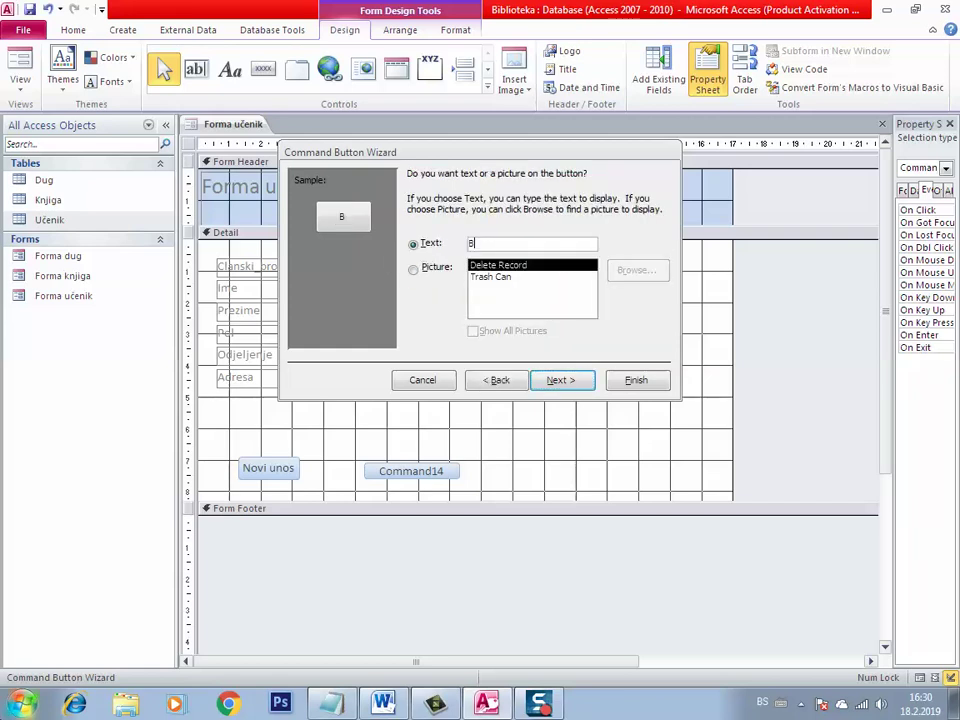
pyautogui.write('riši podatak')
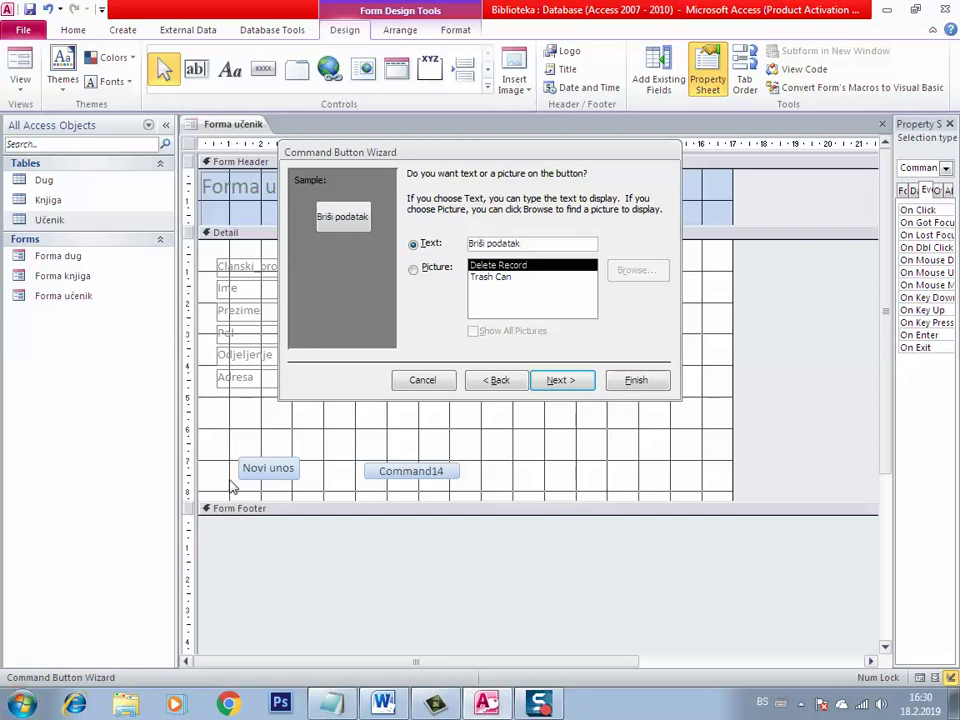
pyautogui.click(640, 378)
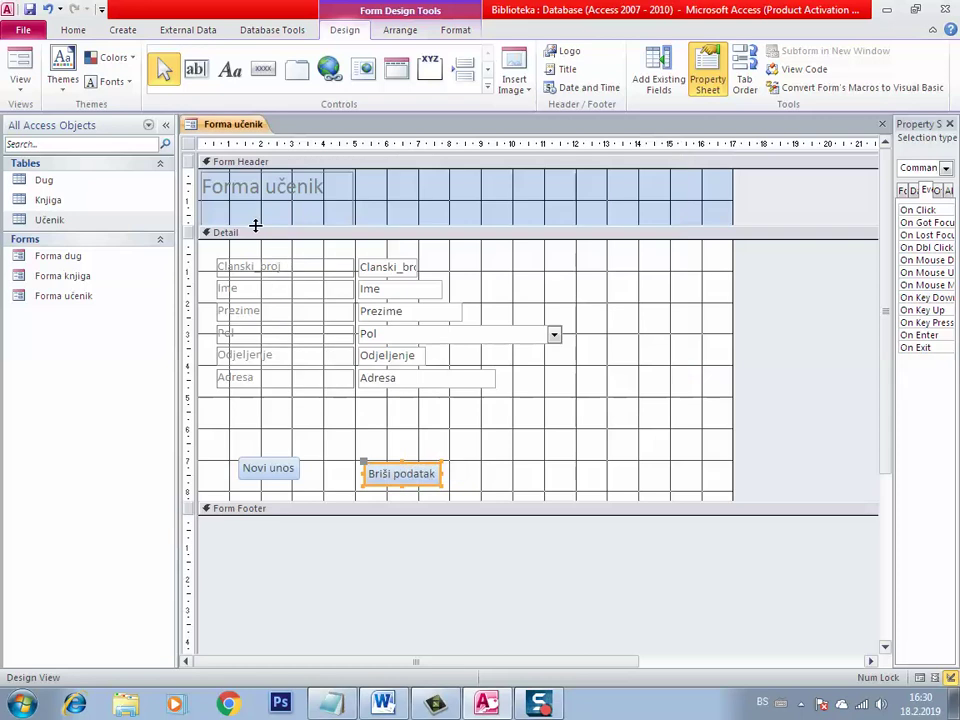
# Step: Add a command button beside the Briši podatak button that performs Close Form and shows the text "Zatvori formu"
pyautogui.click(263, 69)
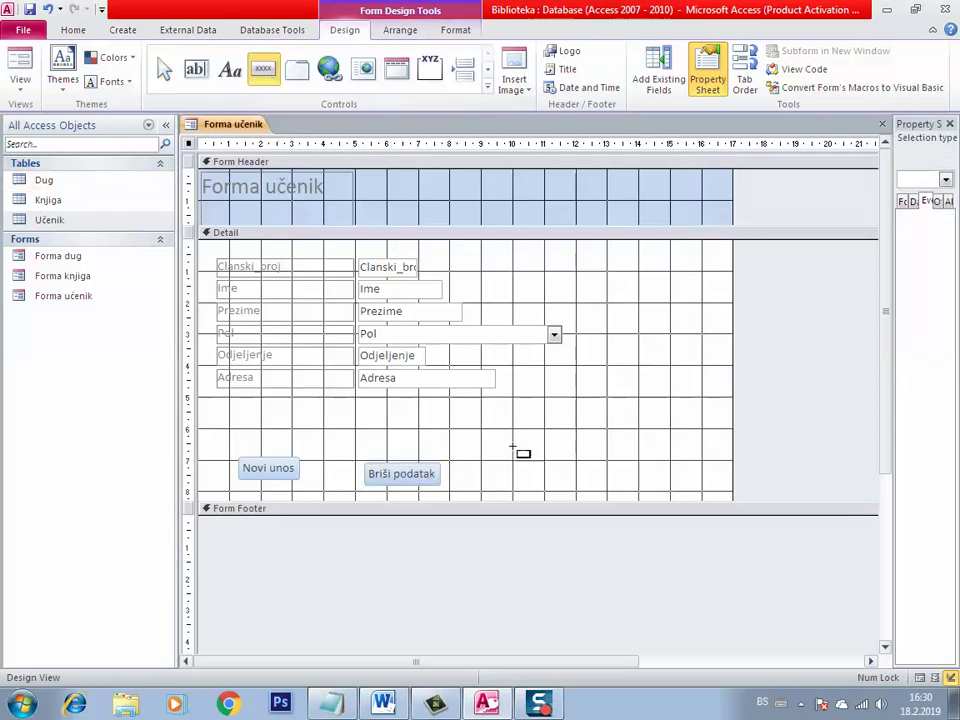
pyautogui.moveTo(514, 461); pyautogui.dragTo(611, 477)
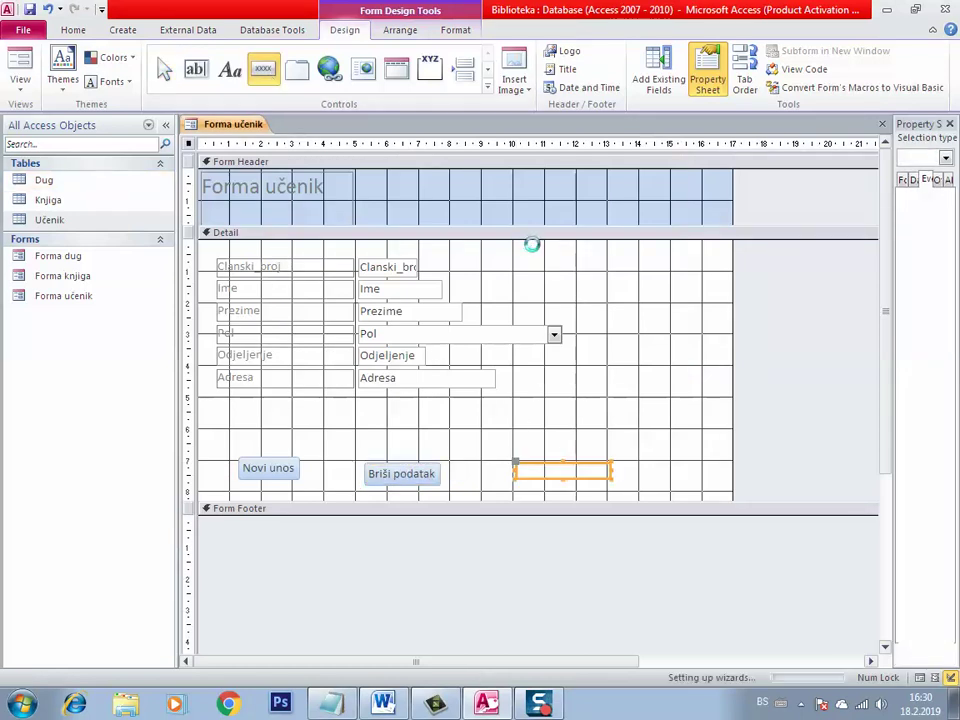
pyautogui.click(464, 280)
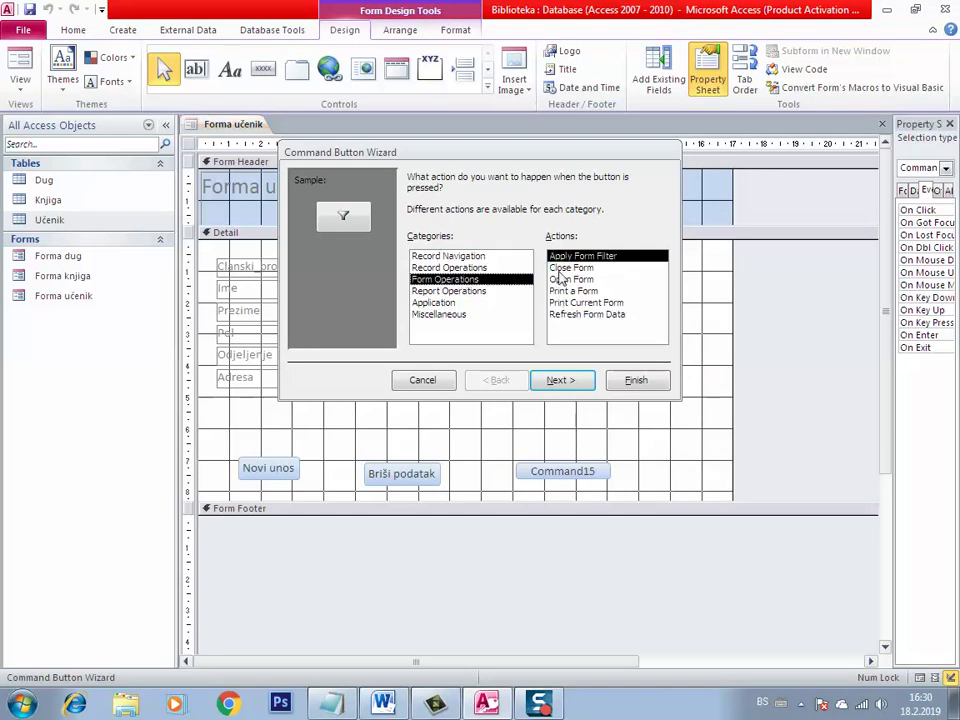
pyautogui.click(573, 268)
pyautogui.click(561, 380)
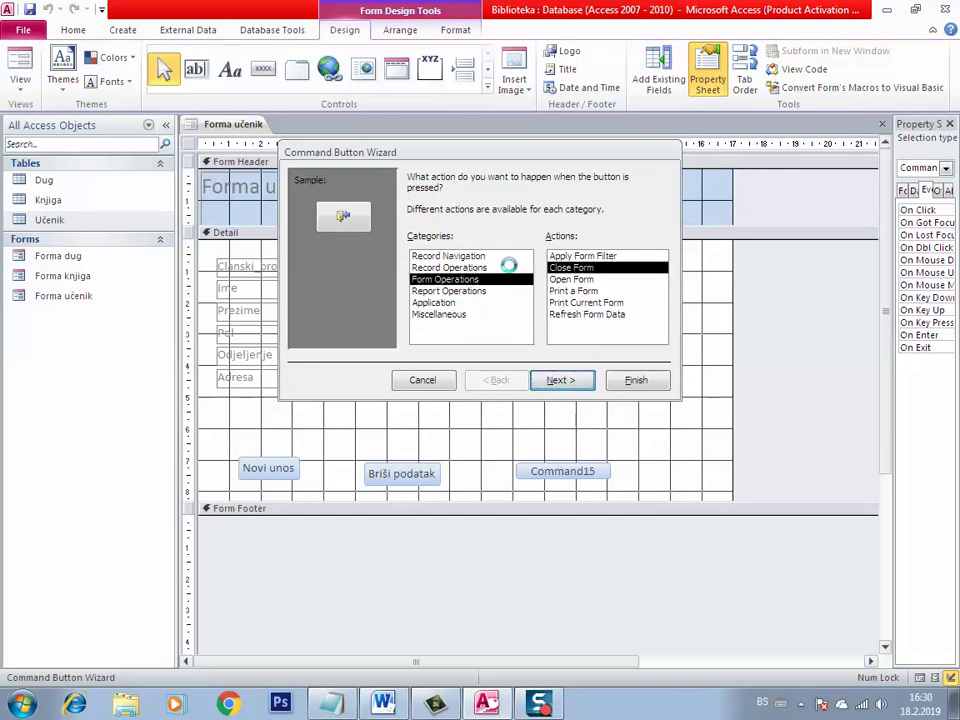
pyautogui.click(517, 247)
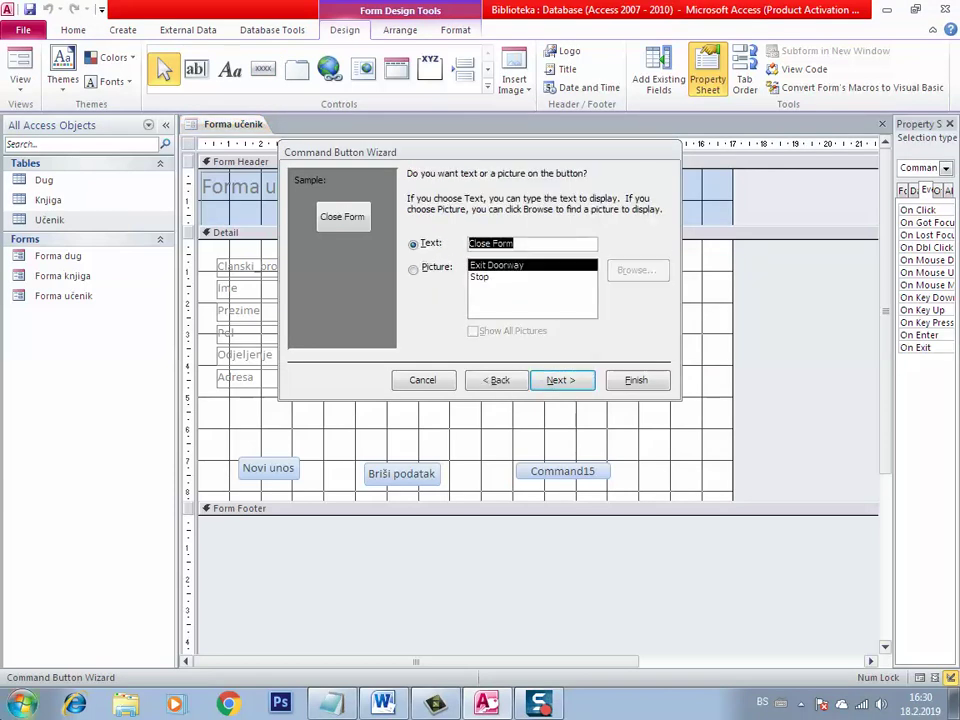
pyautogui.write('Zatvo')
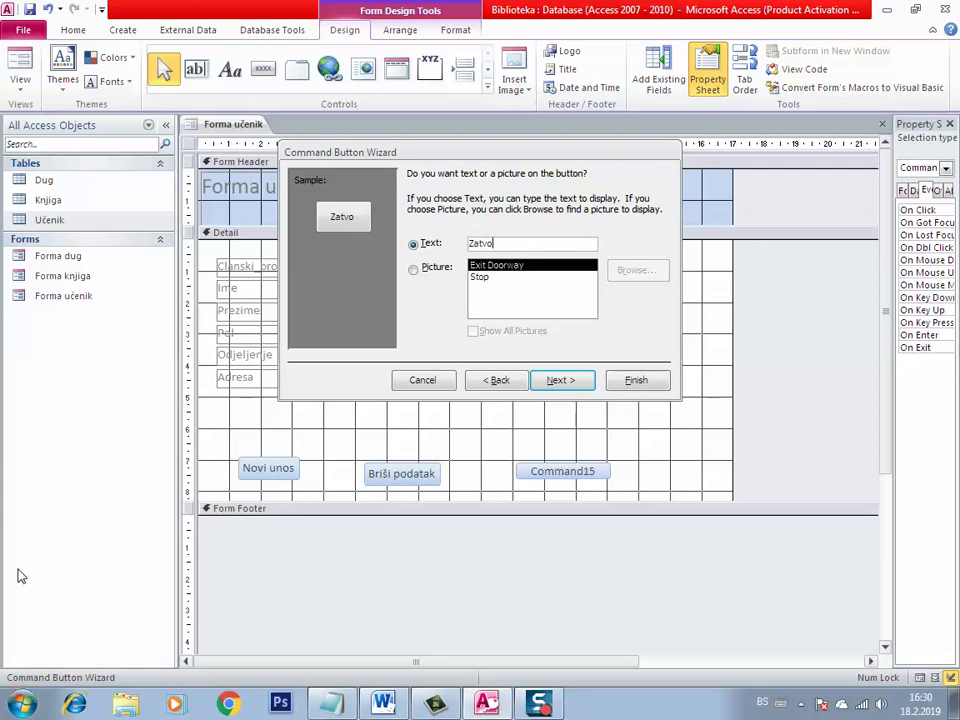
pyautogui.write('ri formu')
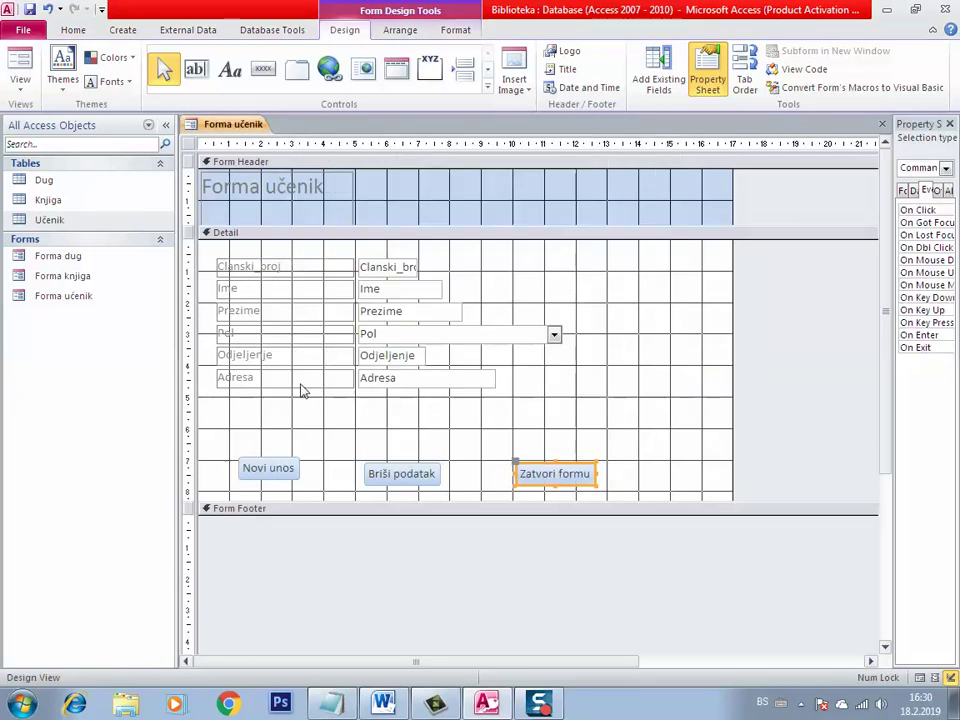
# Step: Align the Briši podatak and Zatvori formu buttons vertically with the Novi unos button
pyautogui.click(400, 476)
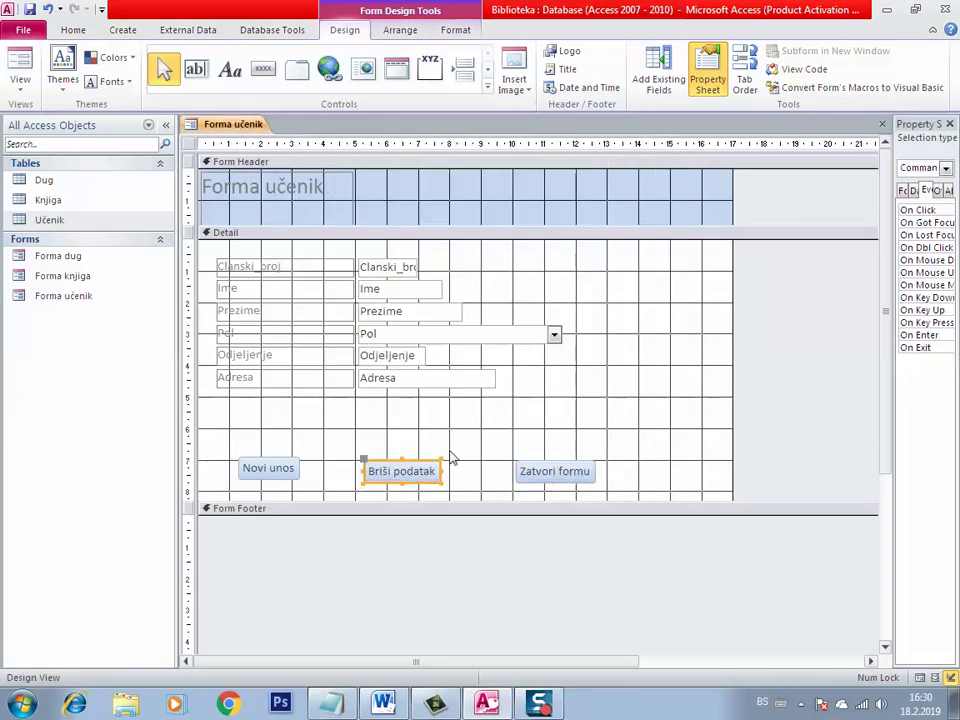
pyautogui.click(553, 448)
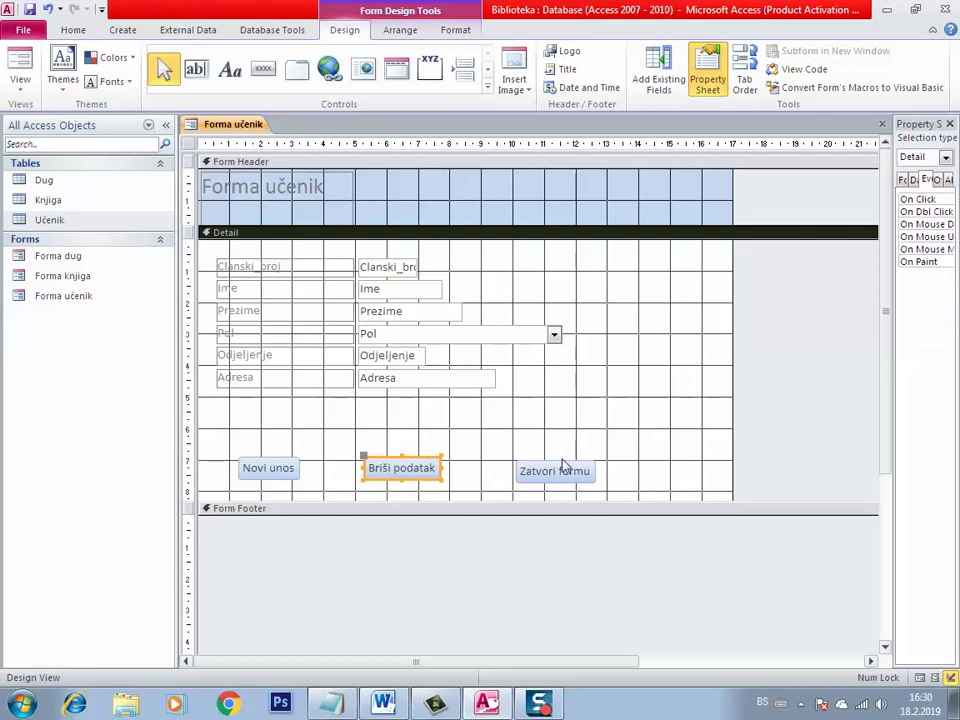
pyautogui.click(561, 469)
pyautogui.click(600, 411)
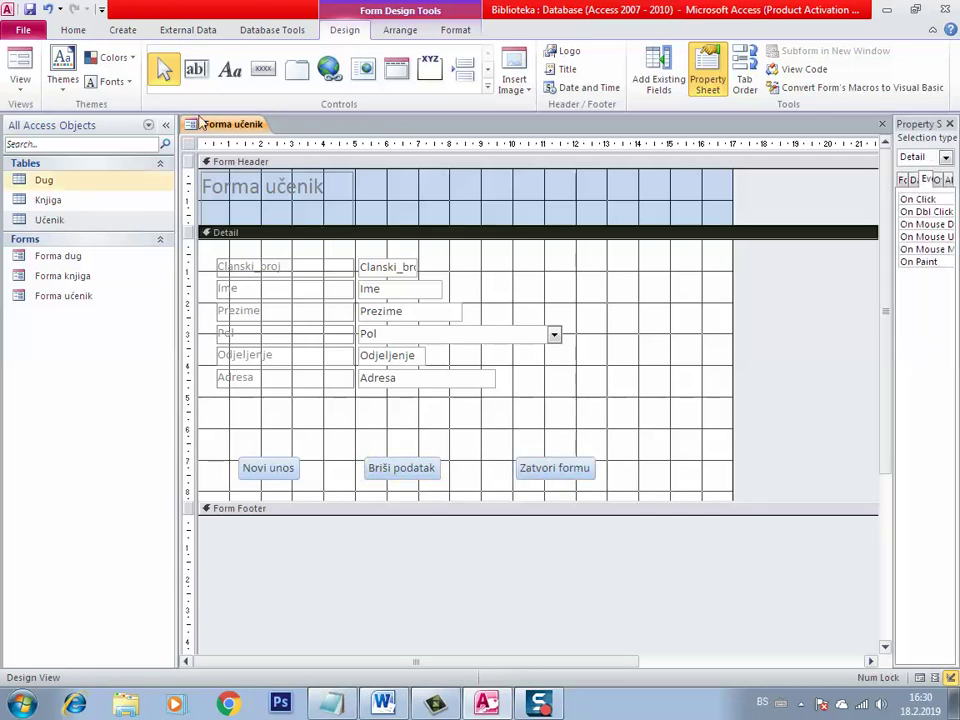
# Step: Add a command button beside the Pol field that opens Forma dug with all records and shows the text "Otvori formu dug"
pyautogui.click(263, 68)
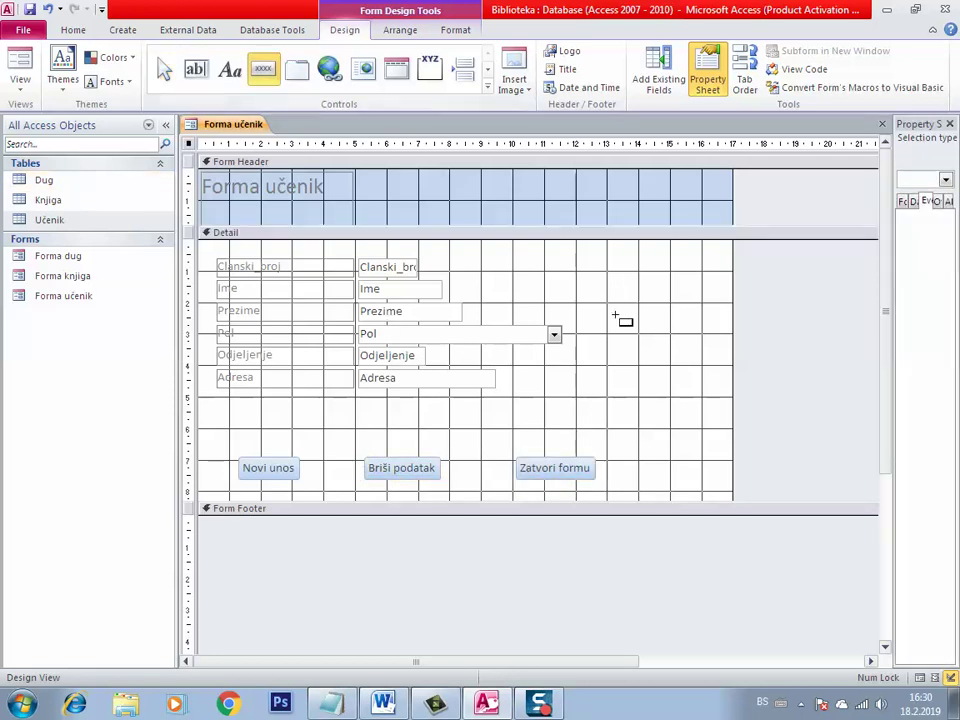
pyautogui.click(631, 321)
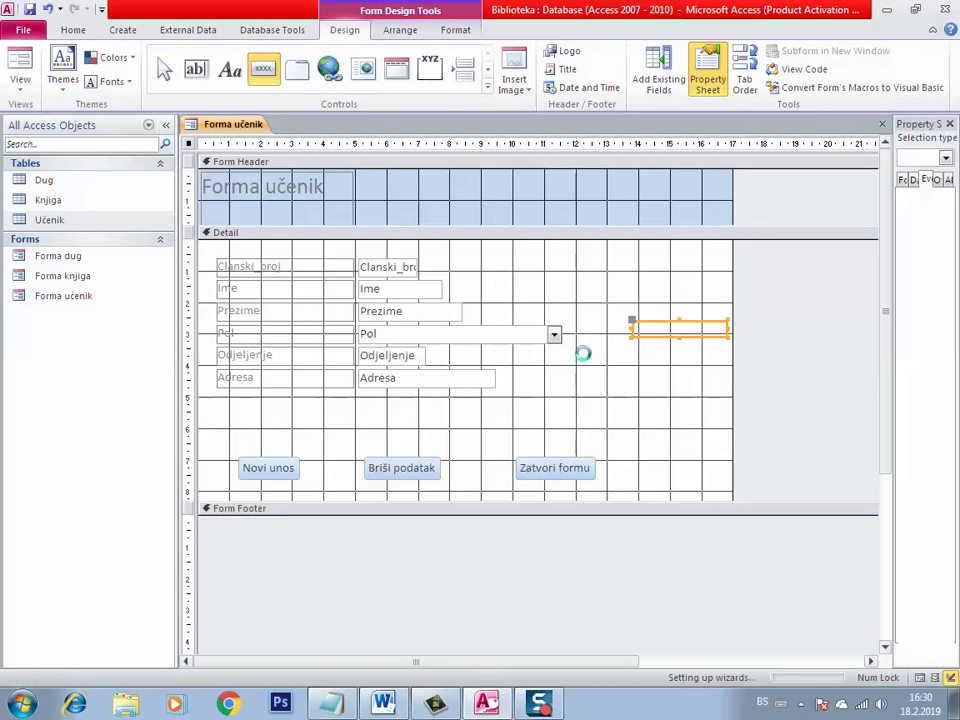
pyautogui.click(440, 281)
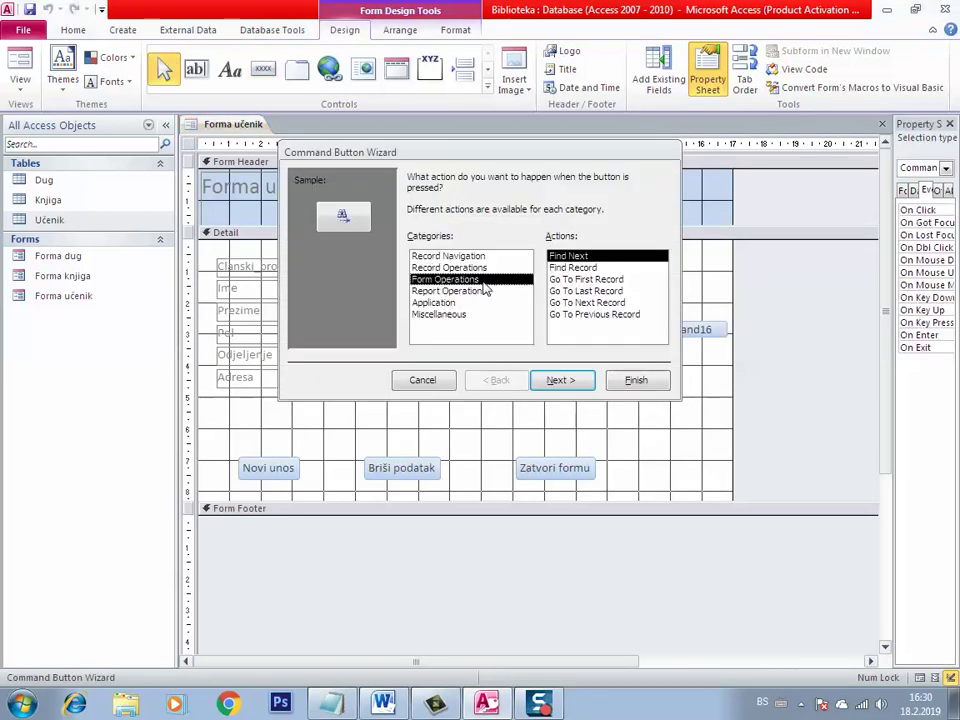
pyautogui.click(568, 282)
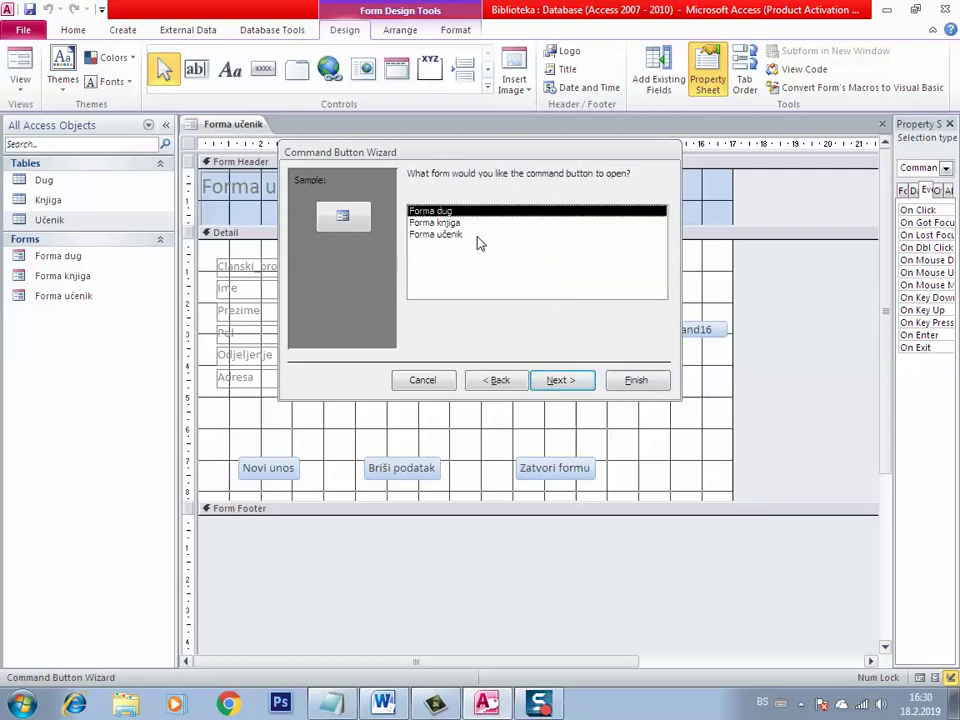
pyautogui.click(561, 379)
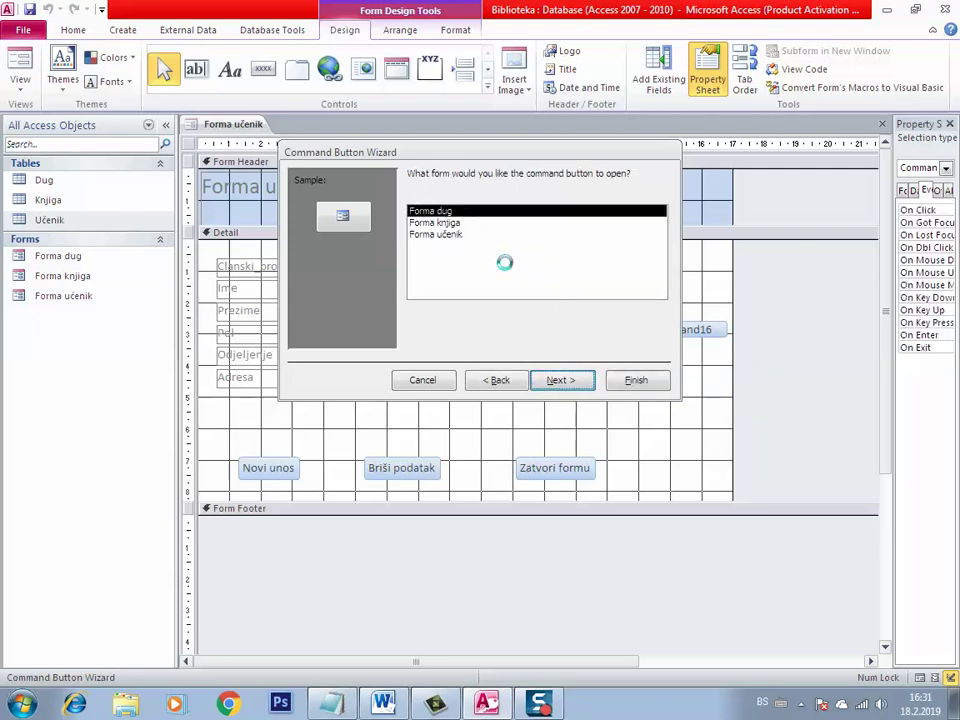
pyautogui.click(563, 379)
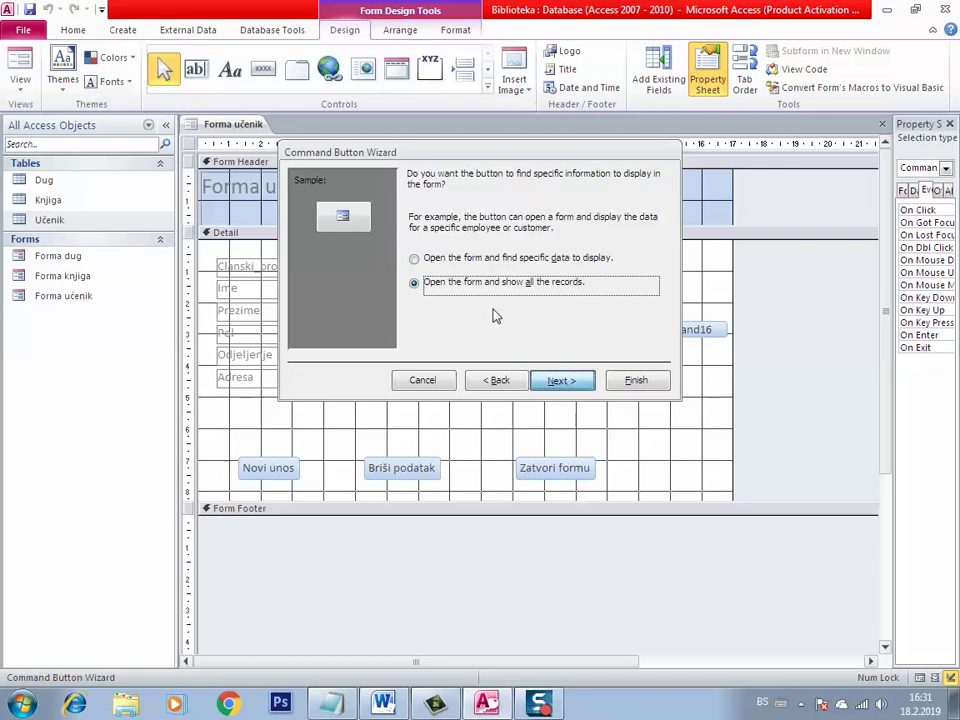
pyautogui.click(464, 242)
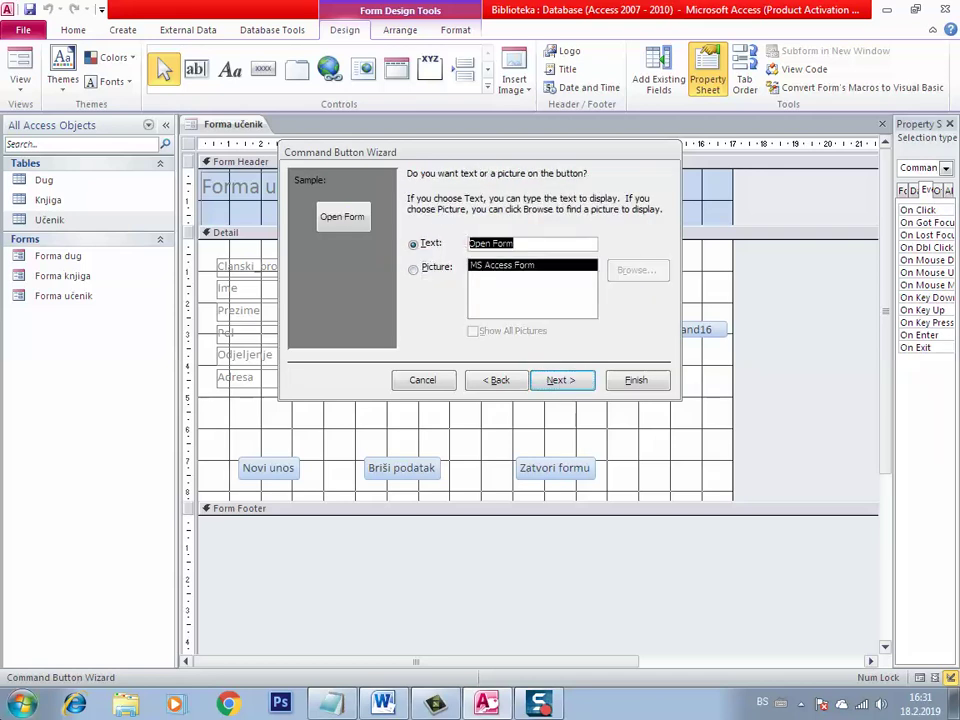
pyautogui.write('Otvori')
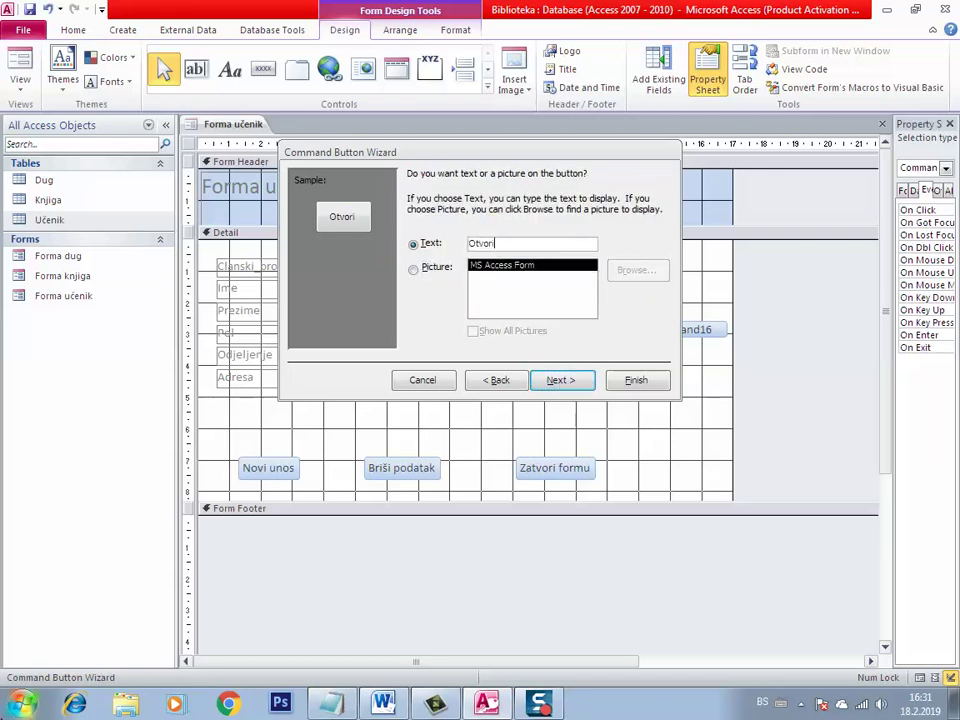
pyautogui.write(' formu du')
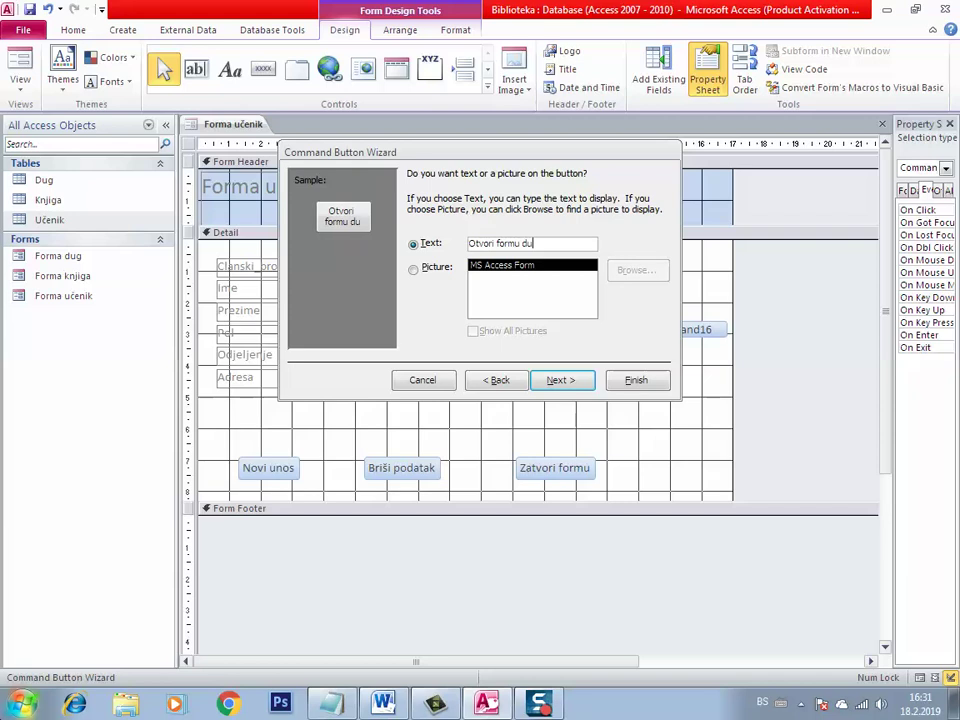
pyautogui.write('g')
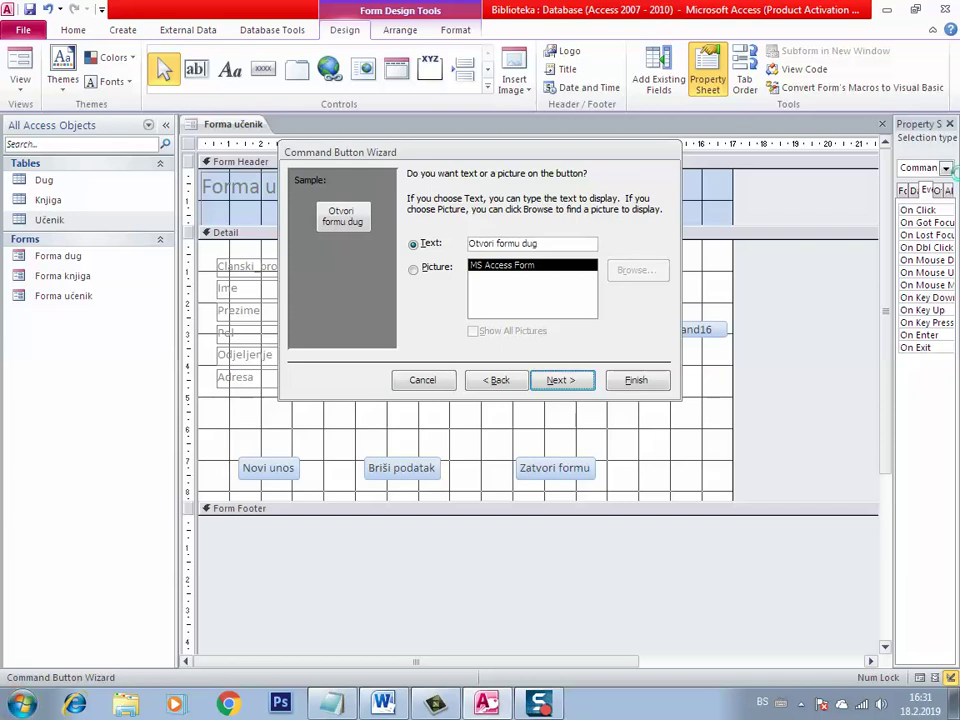
pyautogui.click(636, 380)
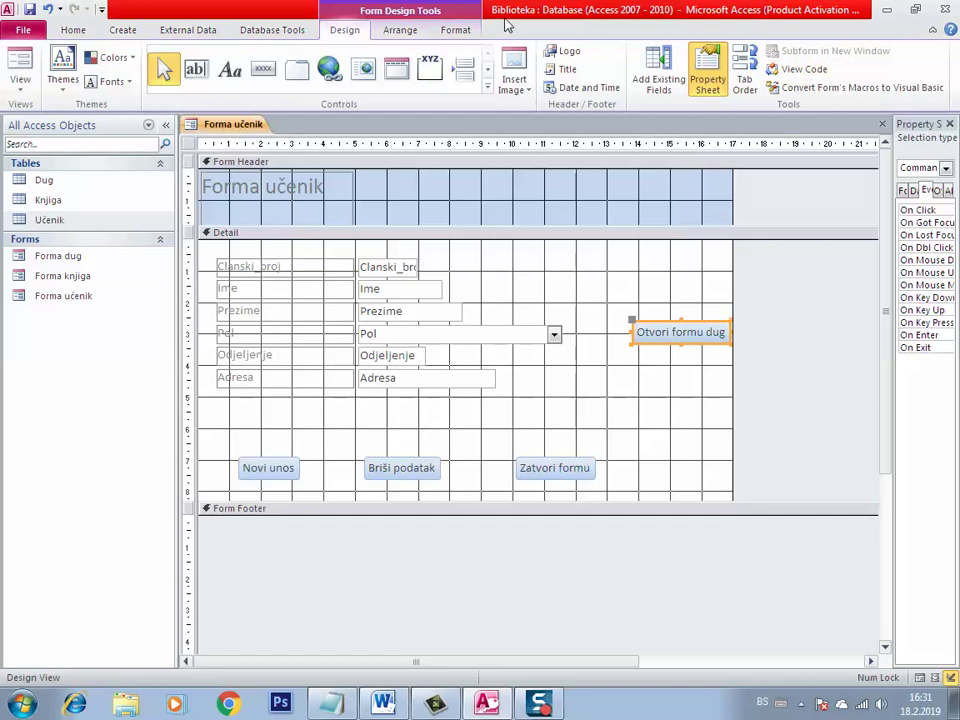
# Step: Add a command button below the Otvori formu dug button that opens Forma knjiga and shows all the records
pyautogui.click(263, 68)
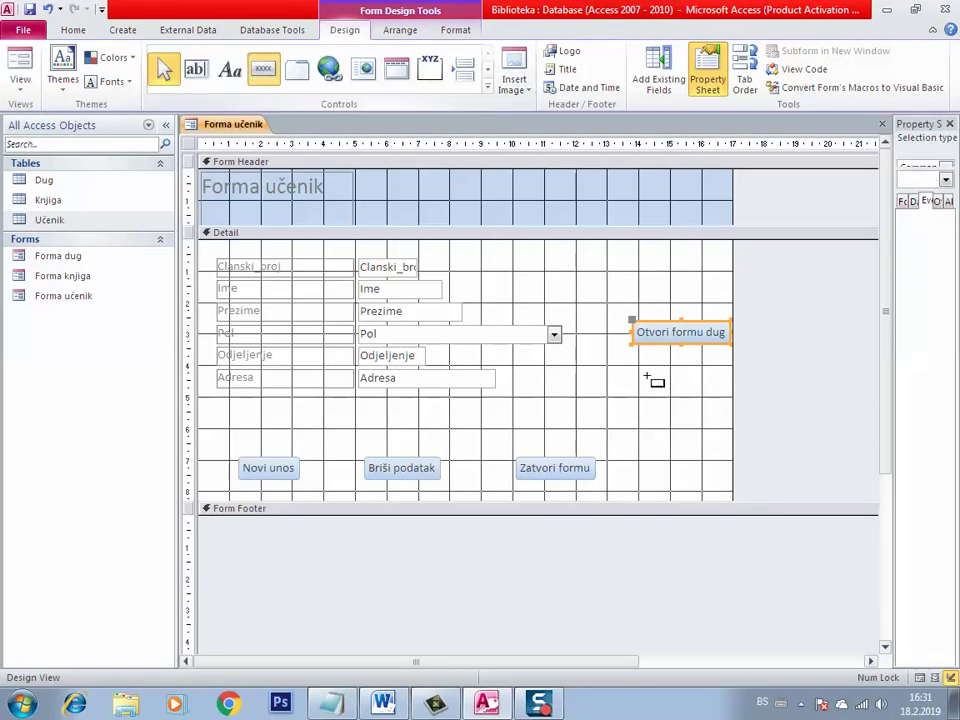
pyautogui.click(647, 377)
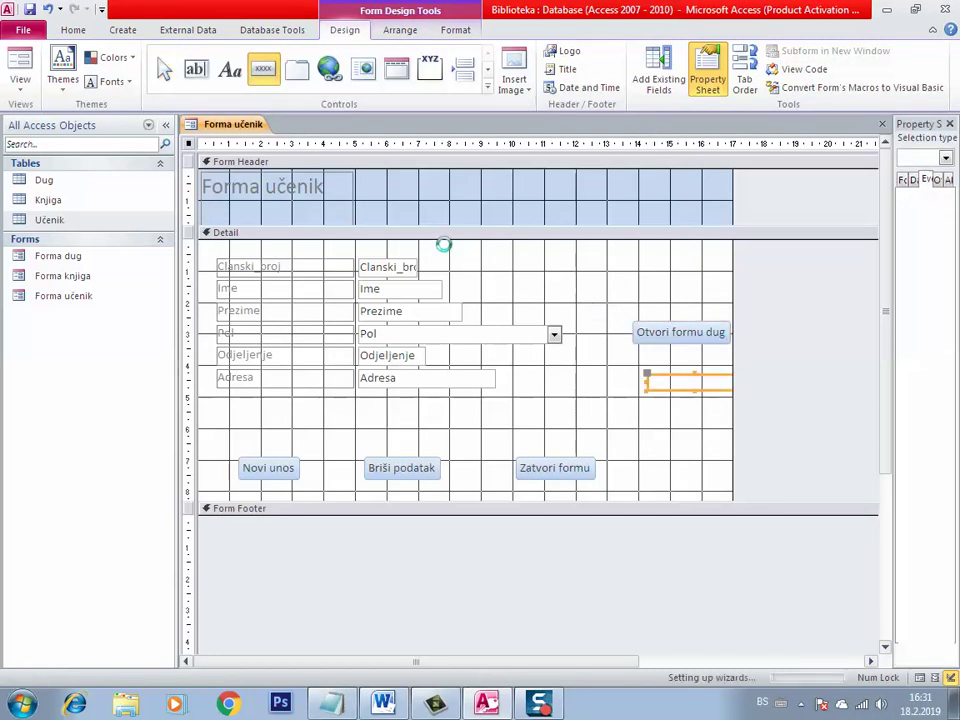
pyautogui.click(478, 279)
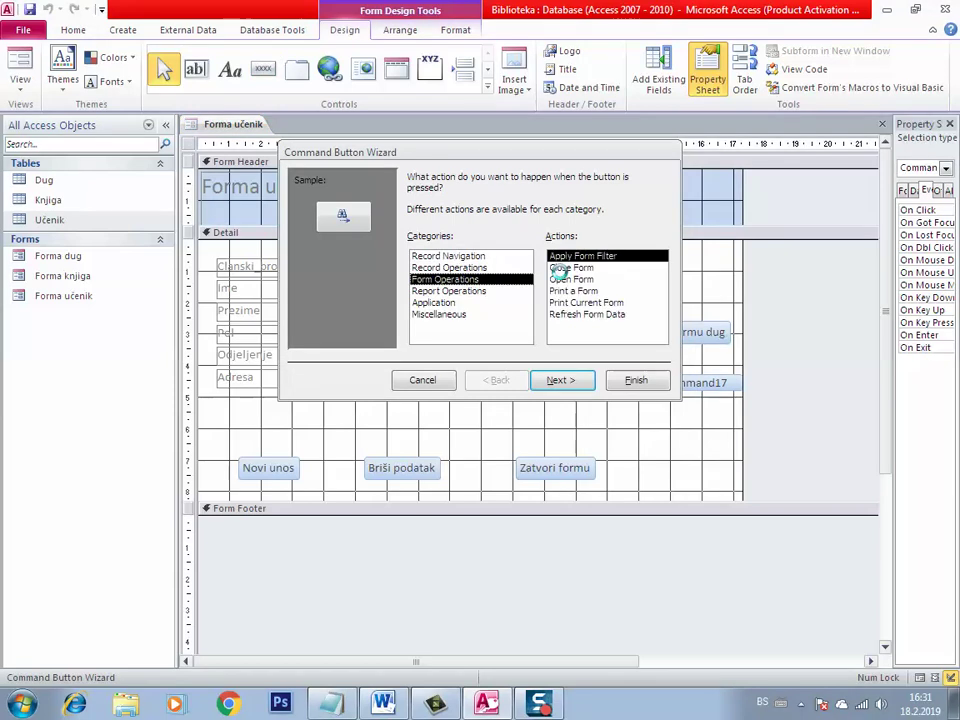
pyautogui.click(565, 279)
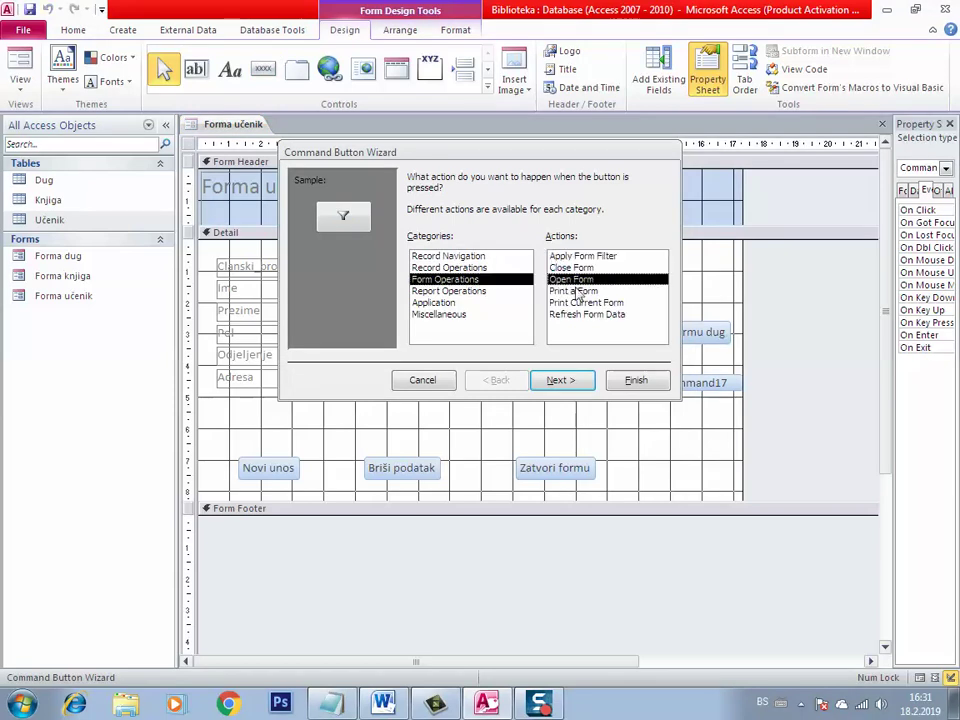
pyautogui.click(573, 385)
pyautogui.click(452, 223)
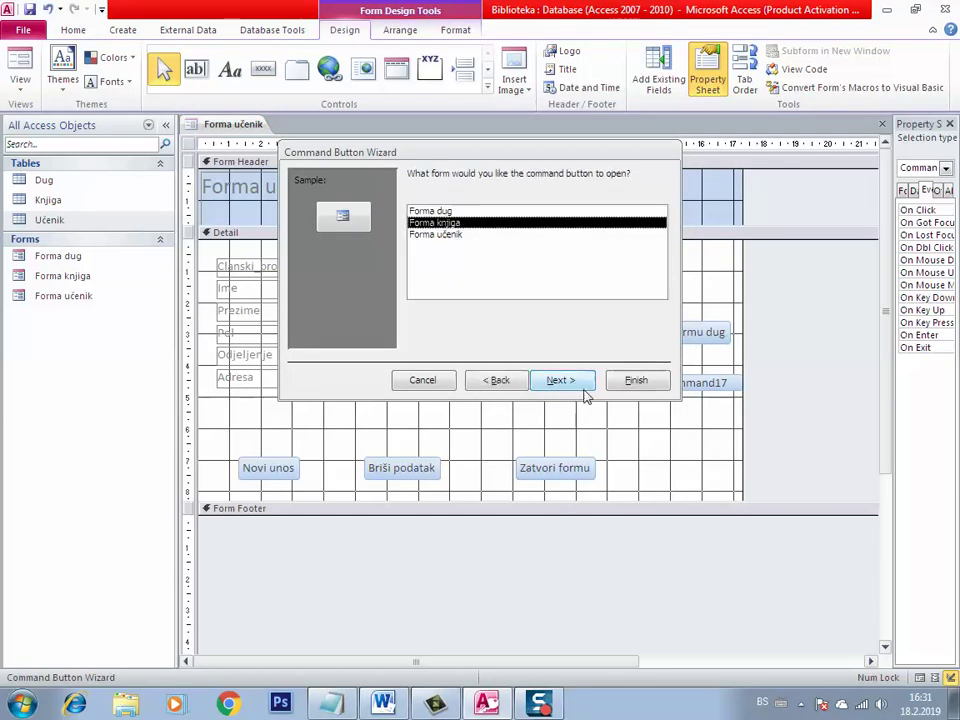
pyautogui.click(563, 380)
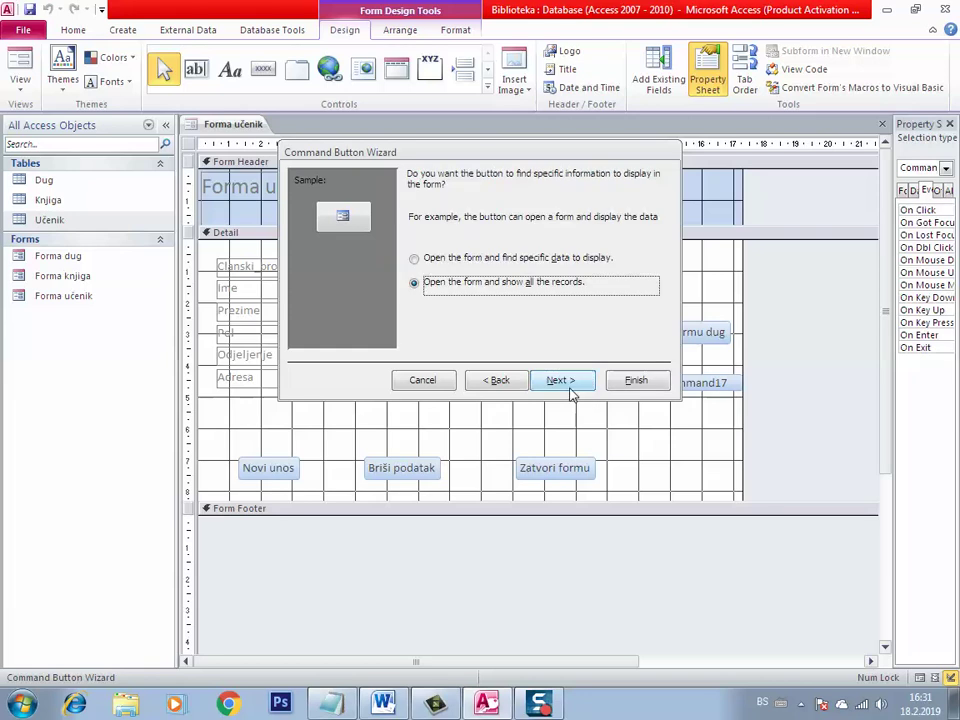
pyautogui.click(561, 381)
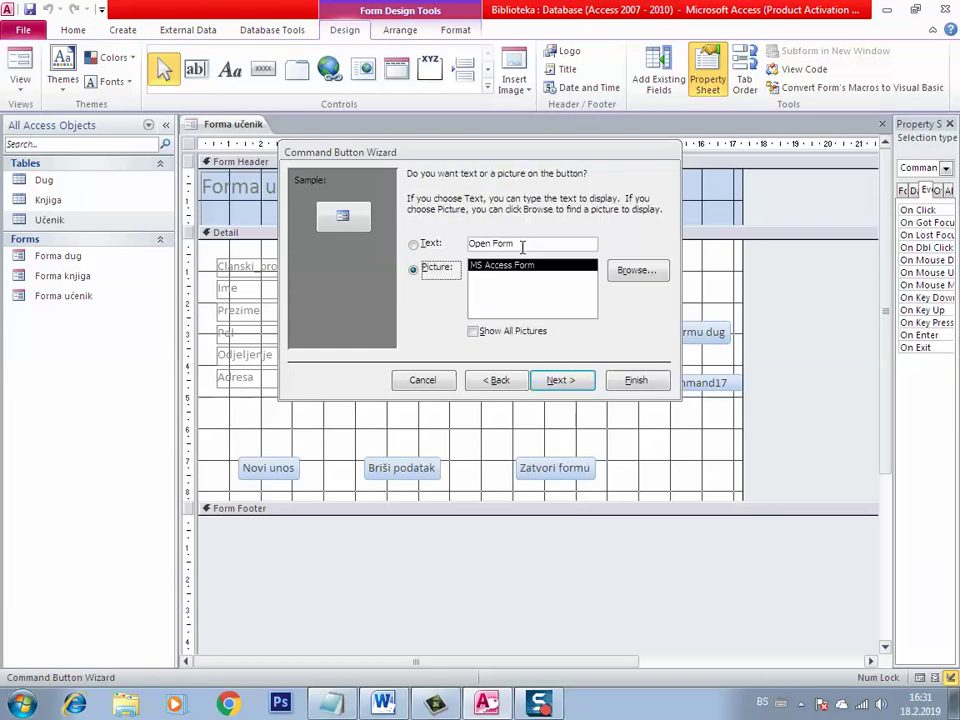
# Step: Give the new command button the text "Otvori formu knjiga" and finish creating it
pyautogui.click(521, 247)
pyautogui.write('Ot')
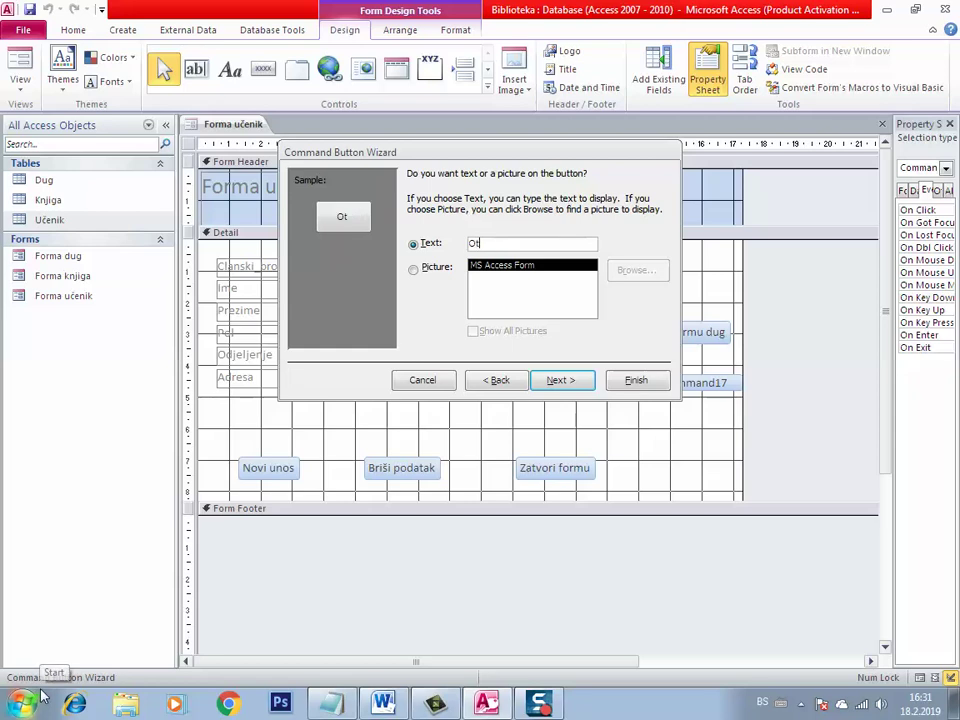
pyautogui.write('vori formu')
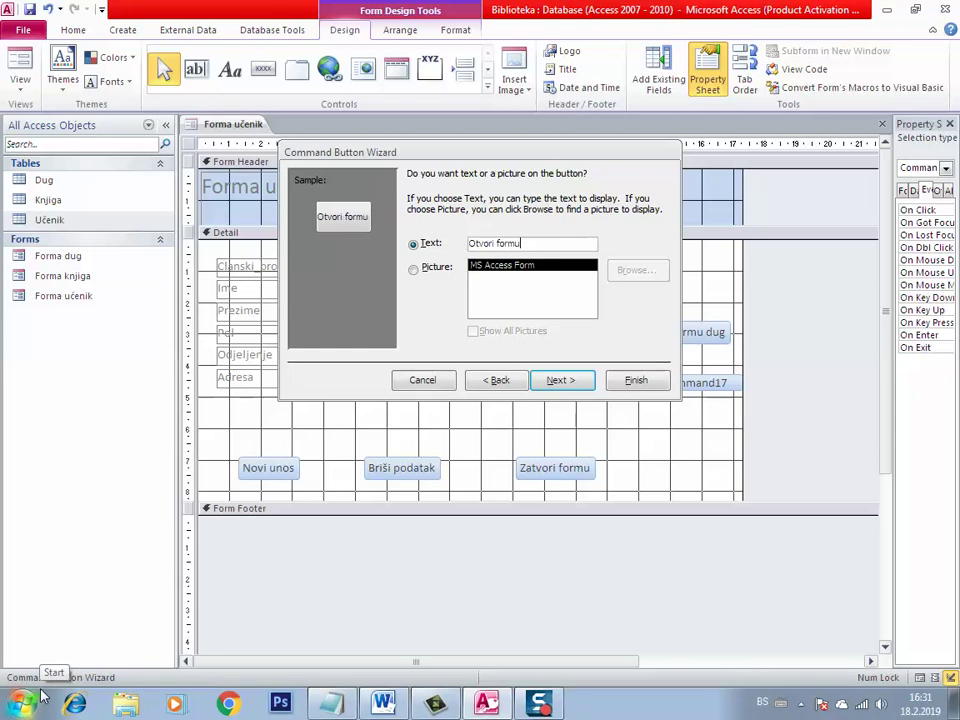
pyautogui.write(' knjiga')
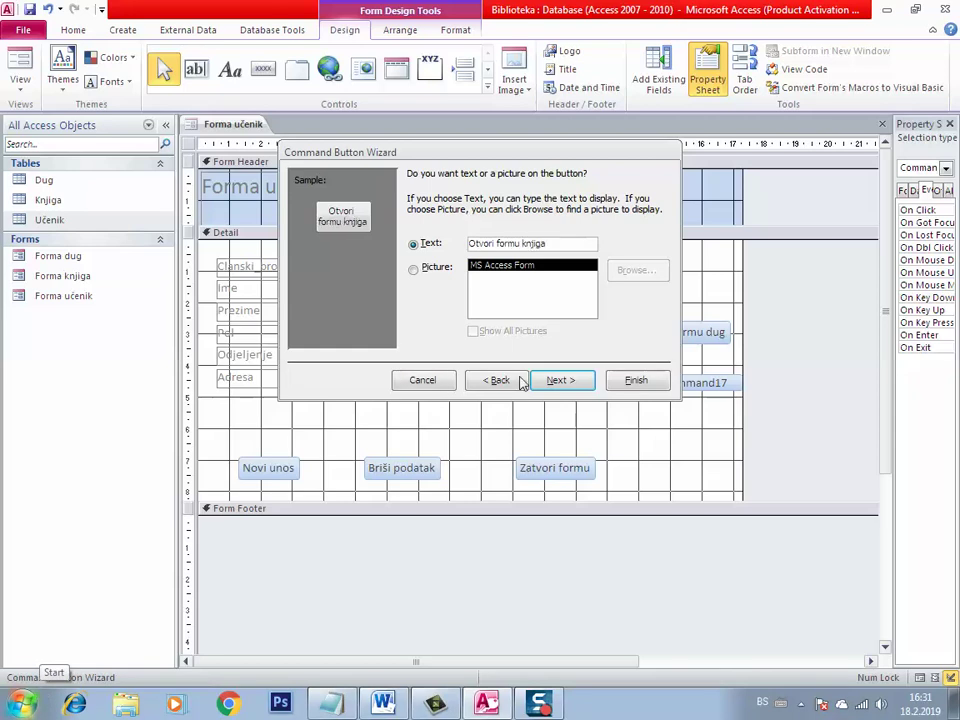
pyautogui.click(560, 380)
pyautogui.click(636, 380)
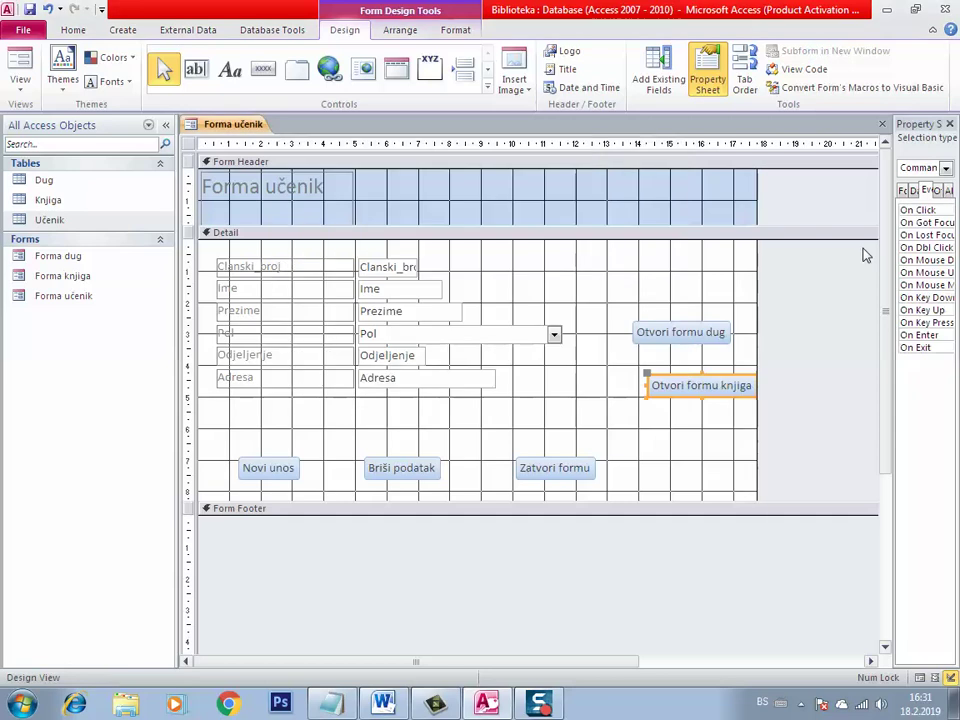
# Step: Shift the Otvori formu knjiga button under the Otvori formu dug button and widen the Otvori formu dug button to a similar width
pyautogui.press('Left')
pyautogui.press('Left')
pyautogui.press('Left')
pyautogui.press('Left')
pyautogui.press('Left')
pyautogui.press('Left')
pyautogui.press('Left')
pyautogui.press('Left')
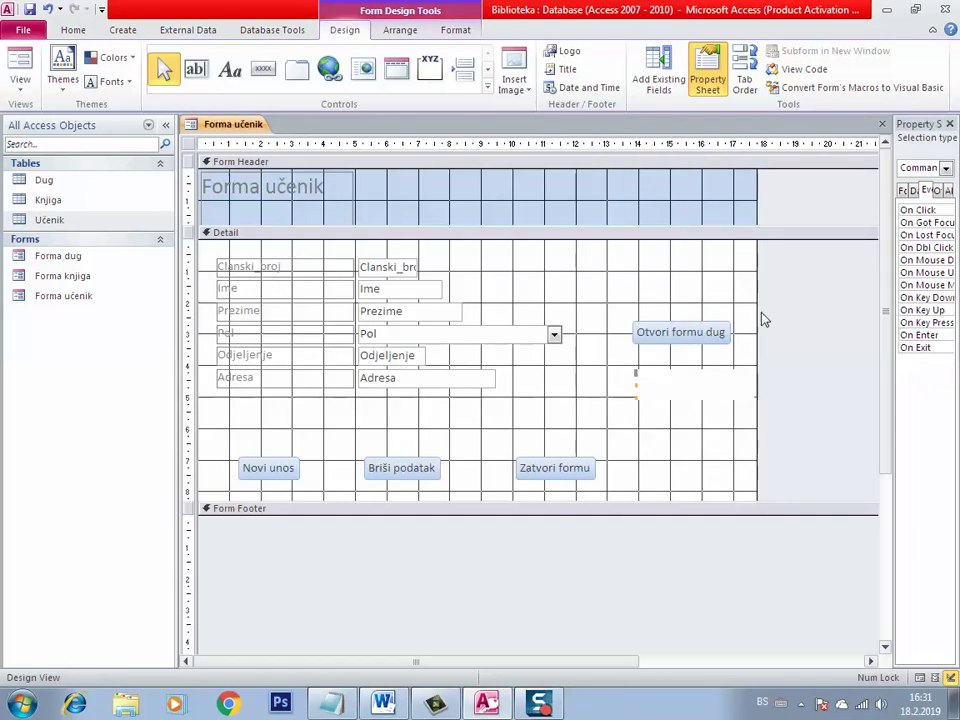
pyautogui.click(730, 338)
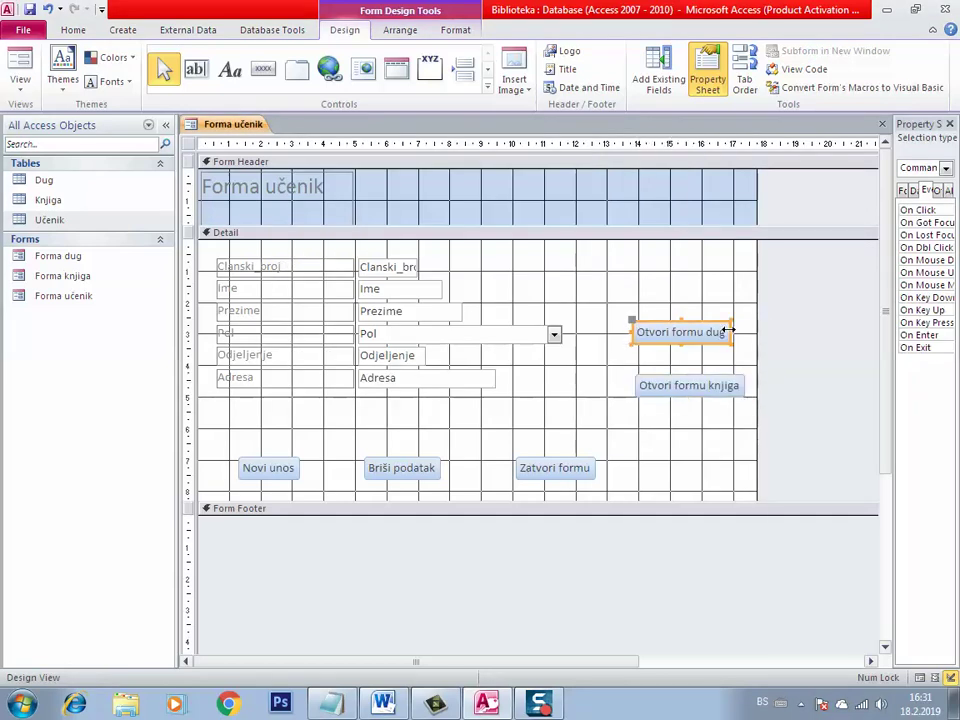
pyautogui.moveTo(730, 331); pyautogui.dragTo(741, 330)
# Step: Move all the field labels and boxes in the Detail section down about 1 cm
pyautogui.moveTo(574, 258); pyautogui.dragTo(225, 409)
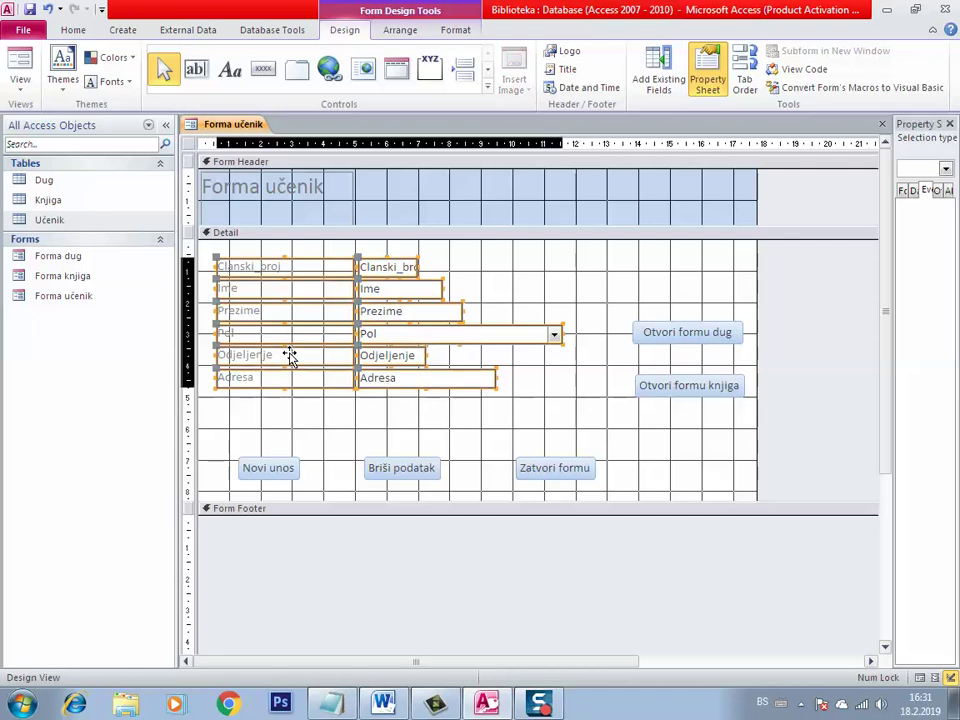
pyautogui.moveTo(289, 354); pyautogui.dragTo(289, 388)
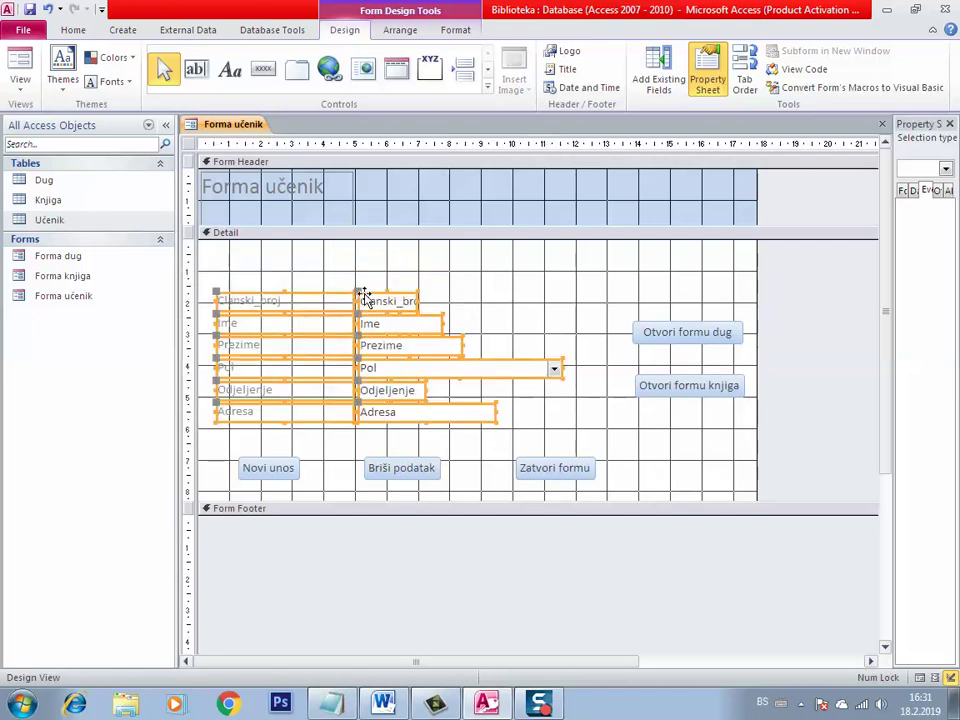
pyautogui.click(408, 275)
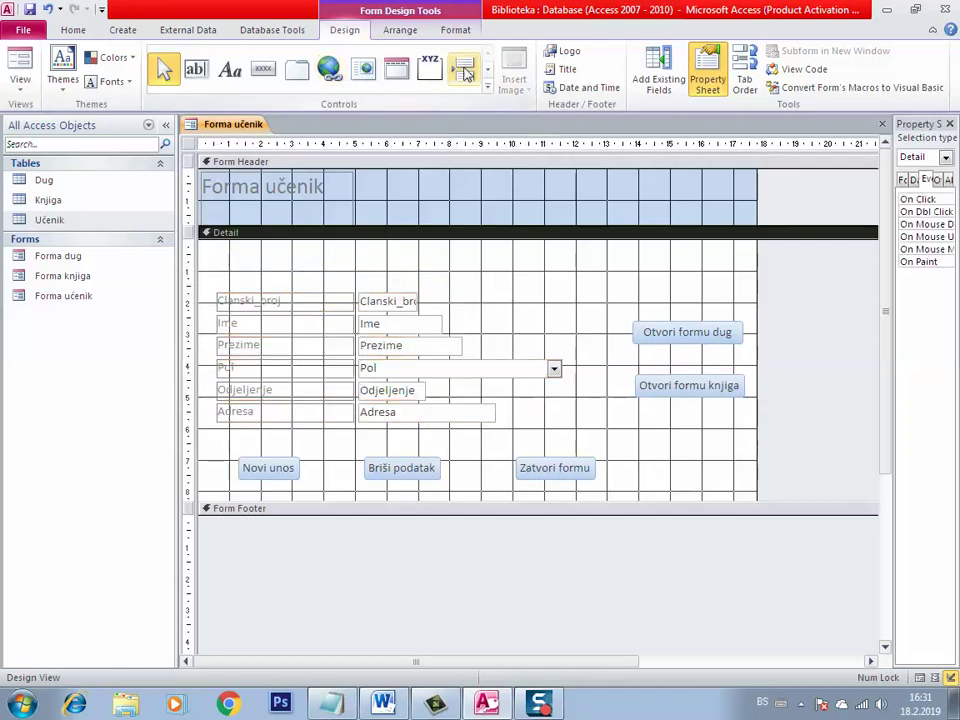
# Step: Add a combo box above the Clanski_broj field that finds a record on the form based on the selected value
pyautogui.click(487, 86)
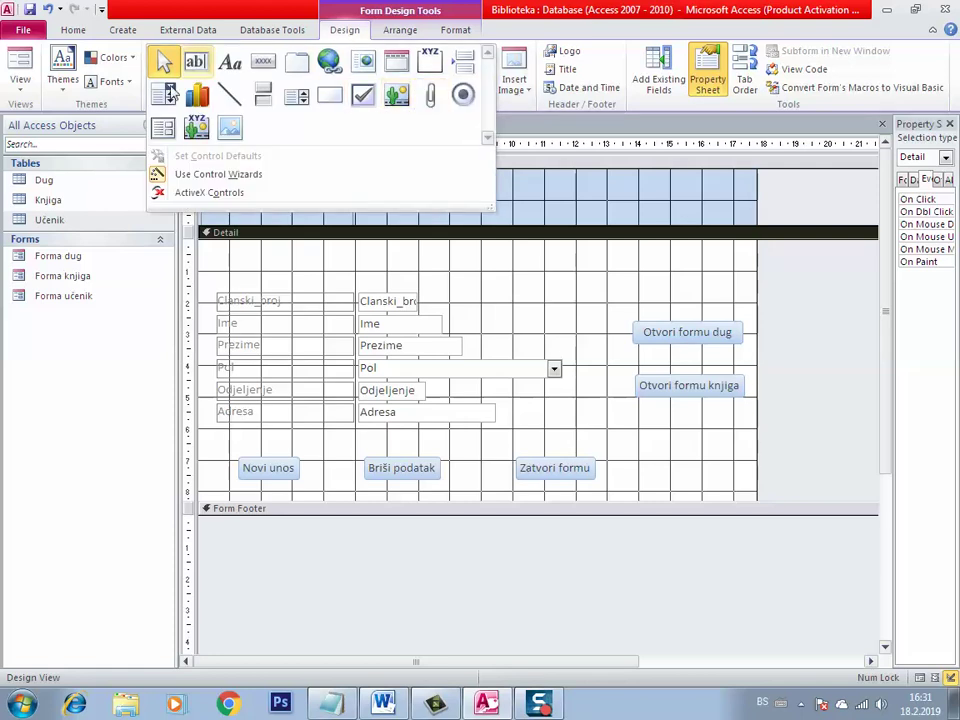
pyautogui.click(164, 94)
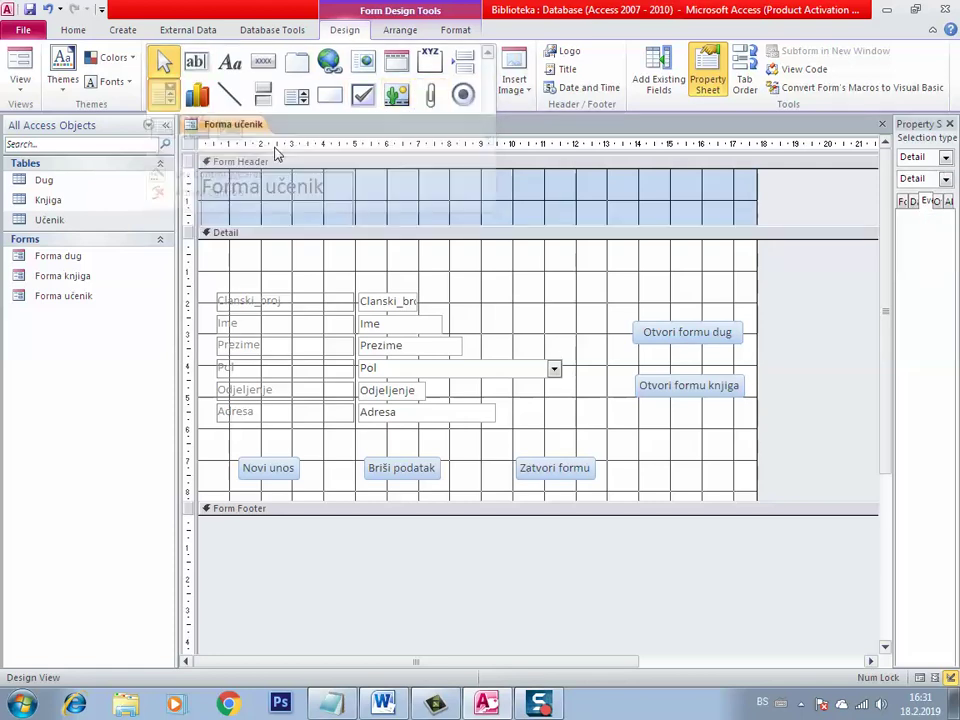
pyautogui.click(300, 254)
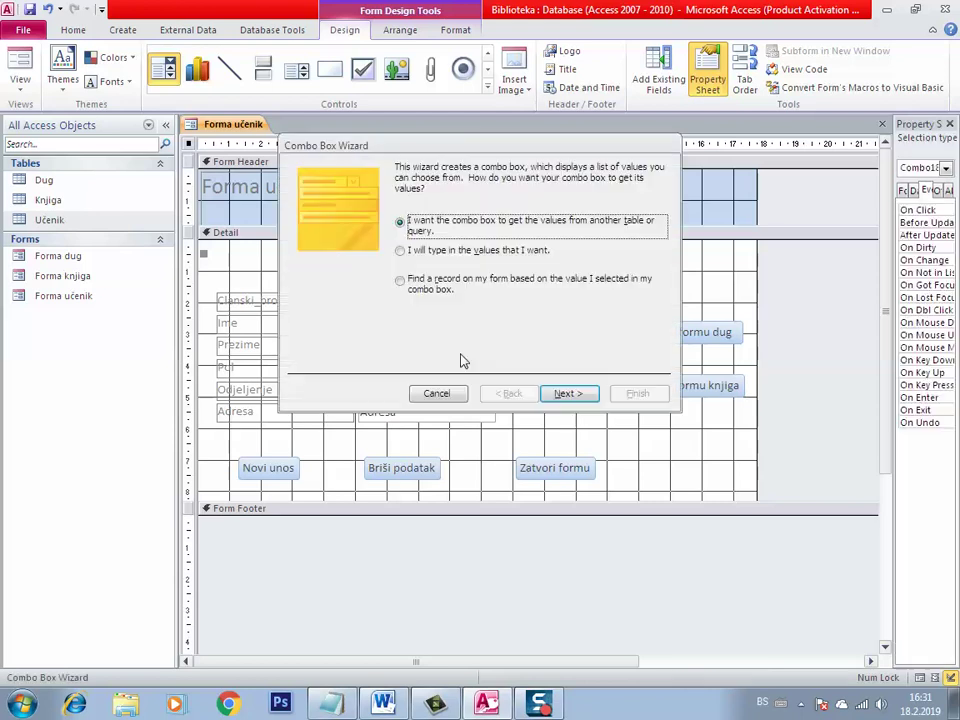
pyautogui.click(447, 290)
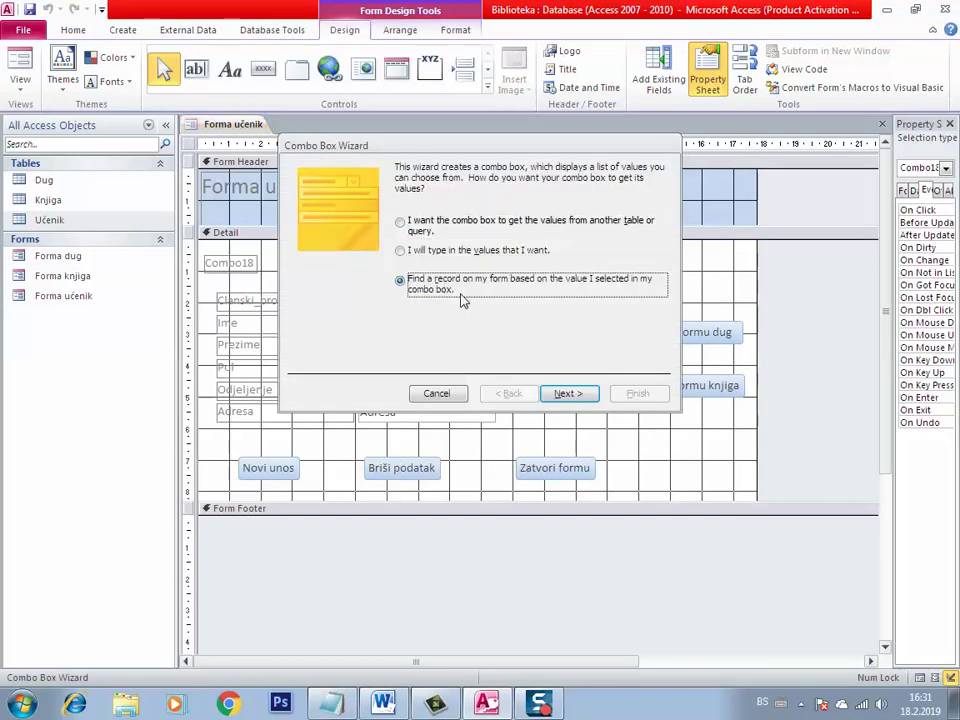
pyautogui.click(565, 394)
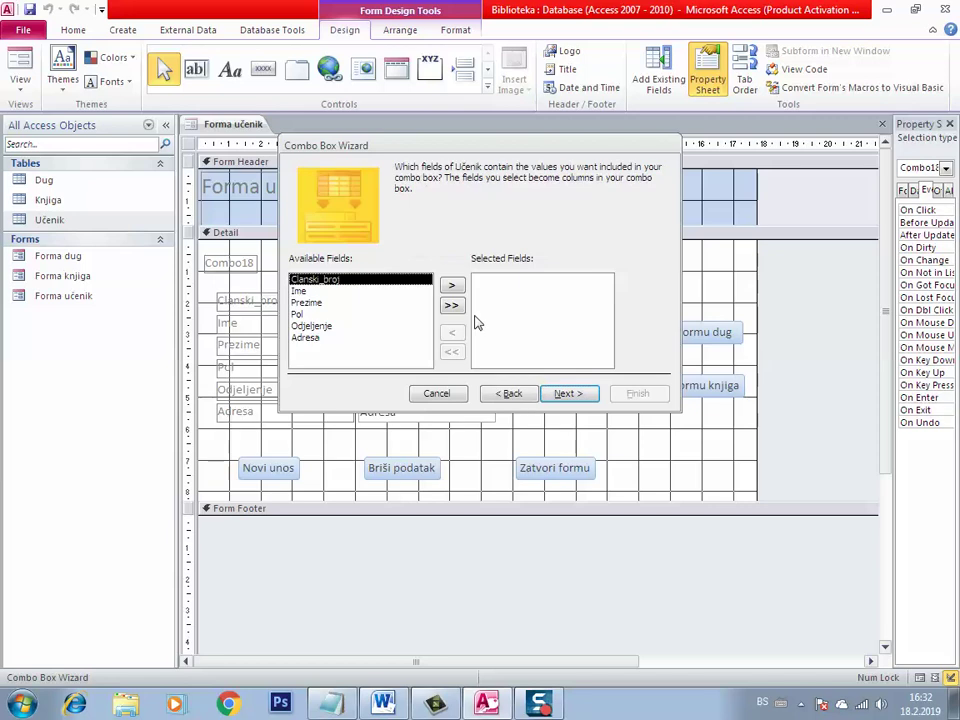
# Step: Include the Ime and Prezime fields in the combo box and label it "Nađi učenika:"
pyautogui.click(430, 289)
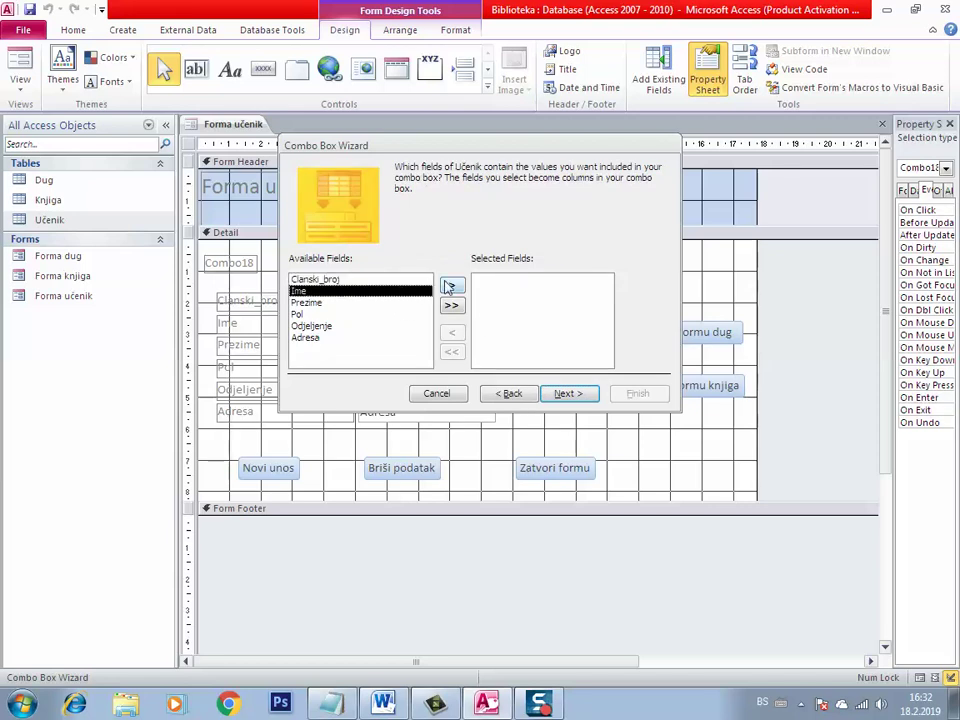
pyautogui.click(448, 287)
pyautogui.click(448, 287)
pyautogui.click(566, 392)
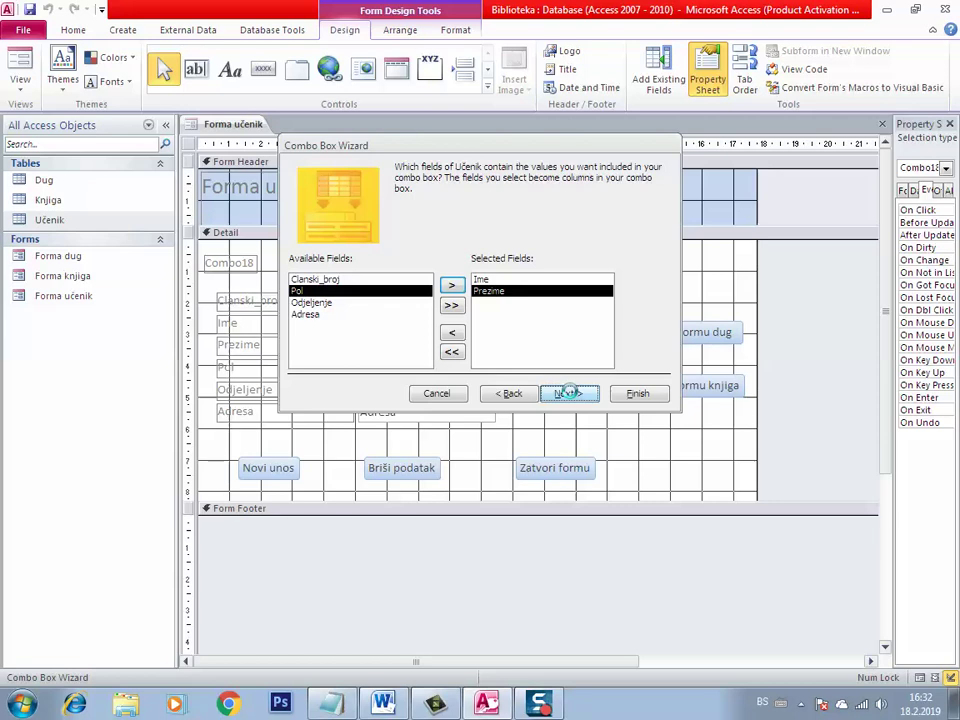
pyautogui.click(570, 392)
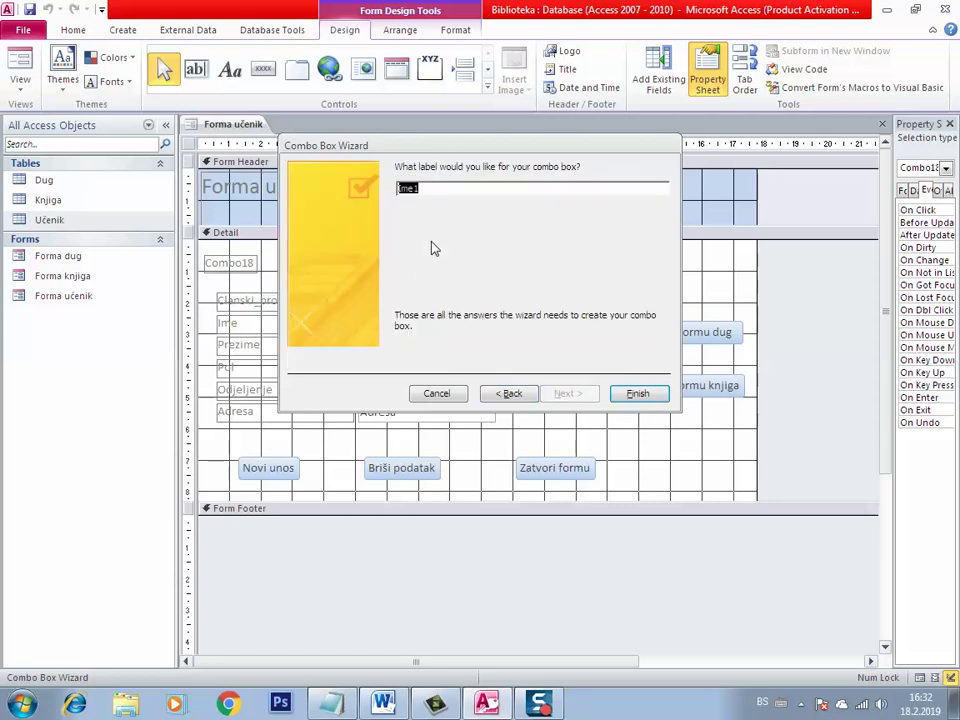
pyautogui.write('Nađi učenika:')
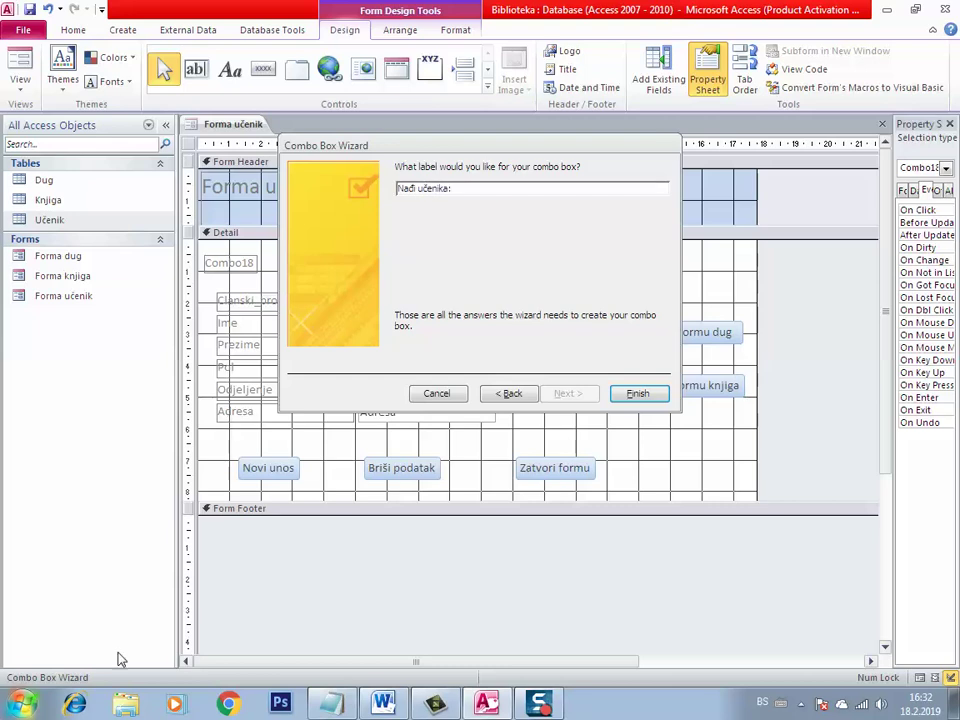
pyautogui.press('Return')
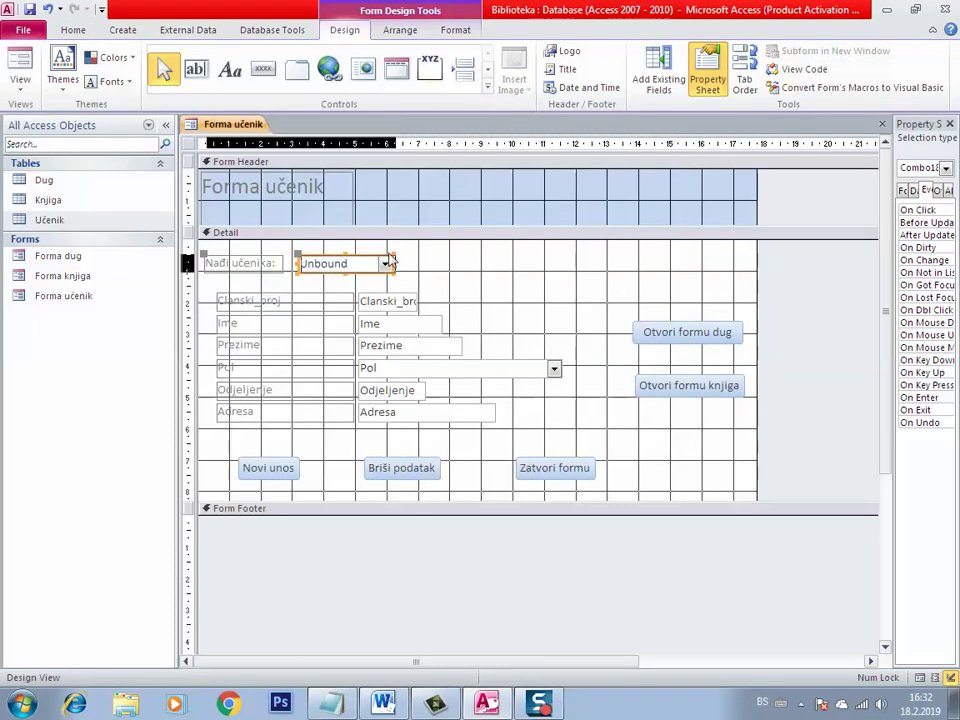
# Step: Reposition the Nađi učenika combo box so its label lines up with the field labels below it
pyautogui.moveTo(315, 264); pyautogui.dragTo(356, 265)
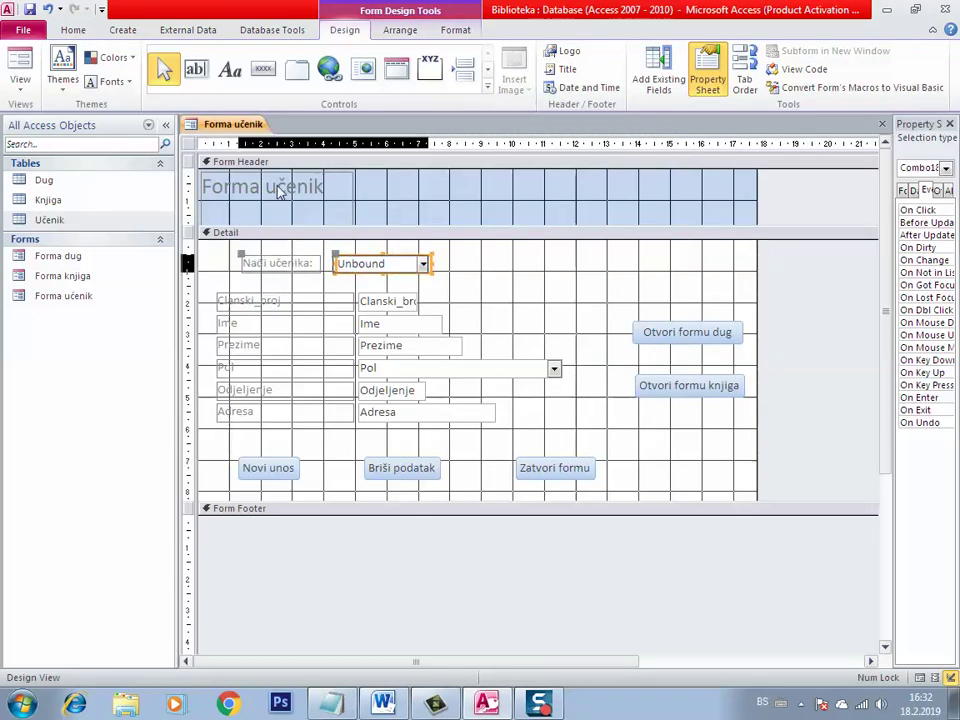
pyautogui.press('Left')
pyautogui.press('Left')
pyautogui.press('Left')
pyautogui.press('Left')
pyautogui.press('Left')
pyautogui.press('Left')
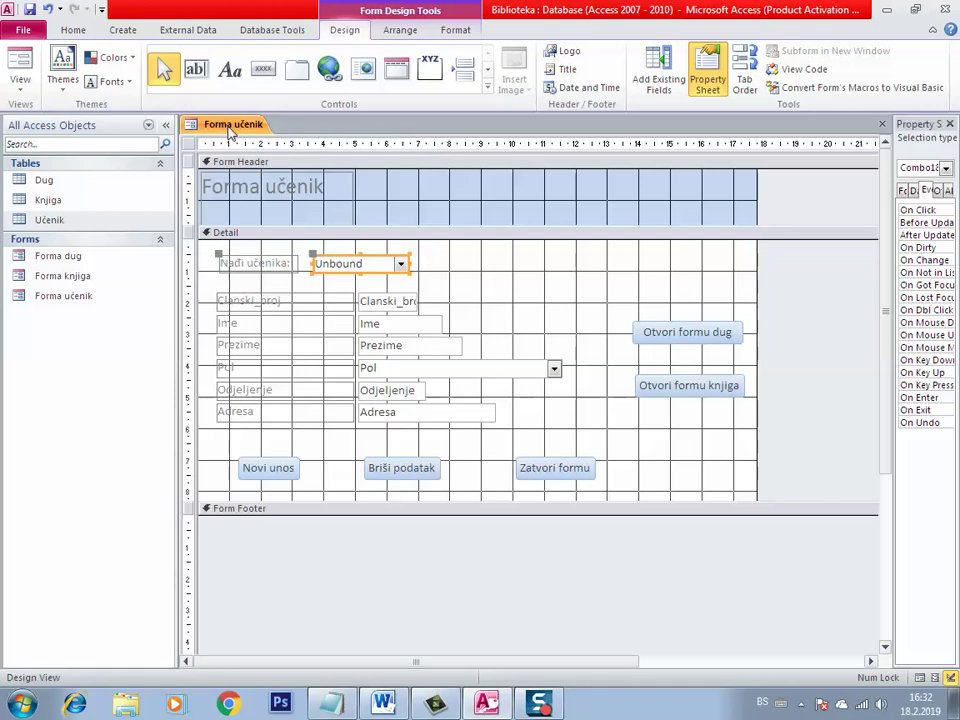
# Step: Save and close Forma učenik
pyautogui.rightClick(230, 128)
pyautogui.click(252, 134)
pyautogui.rightClick(236, 124)
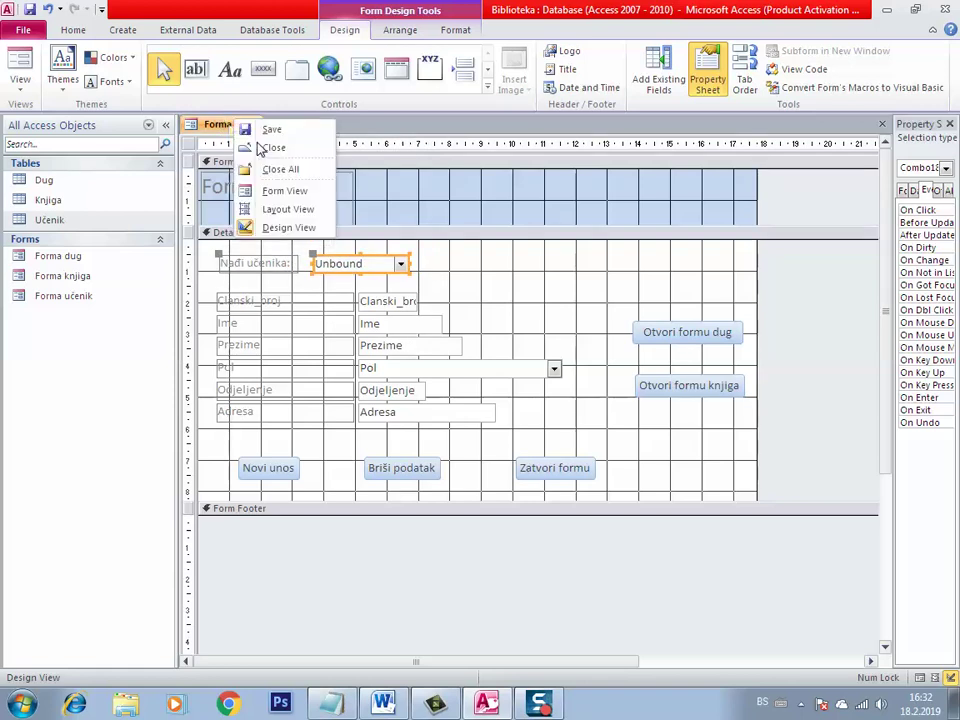
pyautogui.click(262, 148)
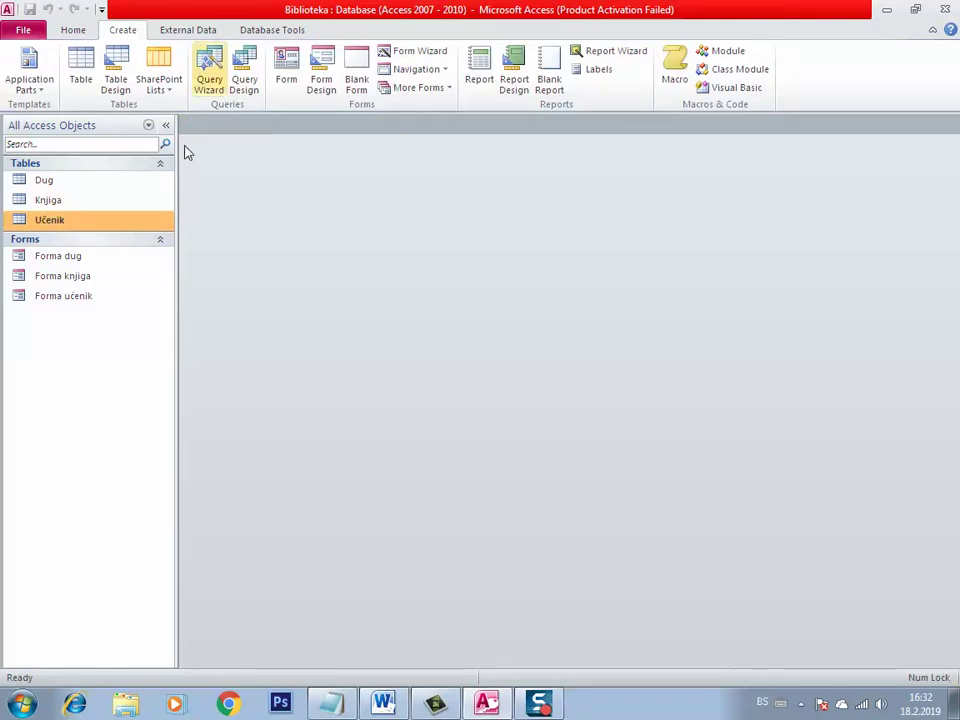
# Step: Open Forma knjiga in Design View
pyautogui.click(99, 278)
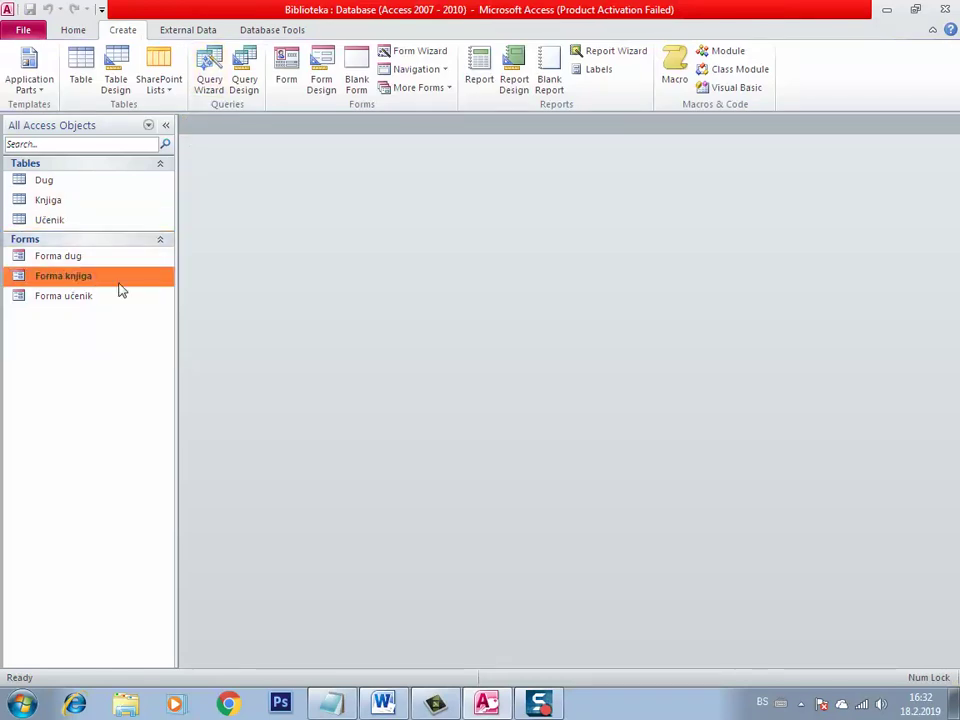
pyautogui.rightClick(98, 276)
pyautogui.click(122, 321)
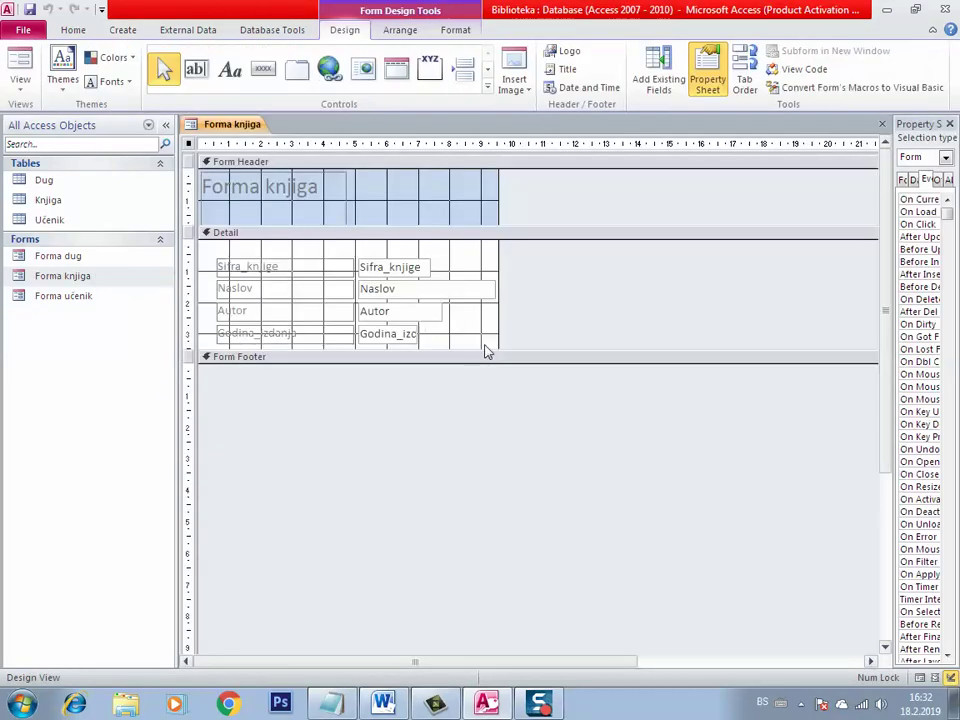
# Step: Enlarge the Forma knjiga Detail section to about 16 cm wide and 10 cm high, and move its fields down with taller boxes
pyautogui.moveTo(496, 347); pyautogui.dragTo(702, 547)
pyautogui.moveTo(284, 365)
pyautogui.mouseDown()
pyautogui.moveTo(482, 242)
pyautogui.moveTo(474, 266)
pyautogui.moveTo(426, 276)
pyautogui.moveTo(433, 313)
pyautogui.moveTo(435, 279)
pyautogui.moveTo(395, 91)
pyautogui.moveTo(380, 88)
pyautogui.mouseUp()
# Step: Add a command button below the Godina_izdanja field that performs Add New Record, with the text "Novi unos"
pyautogui.click(263, 68)
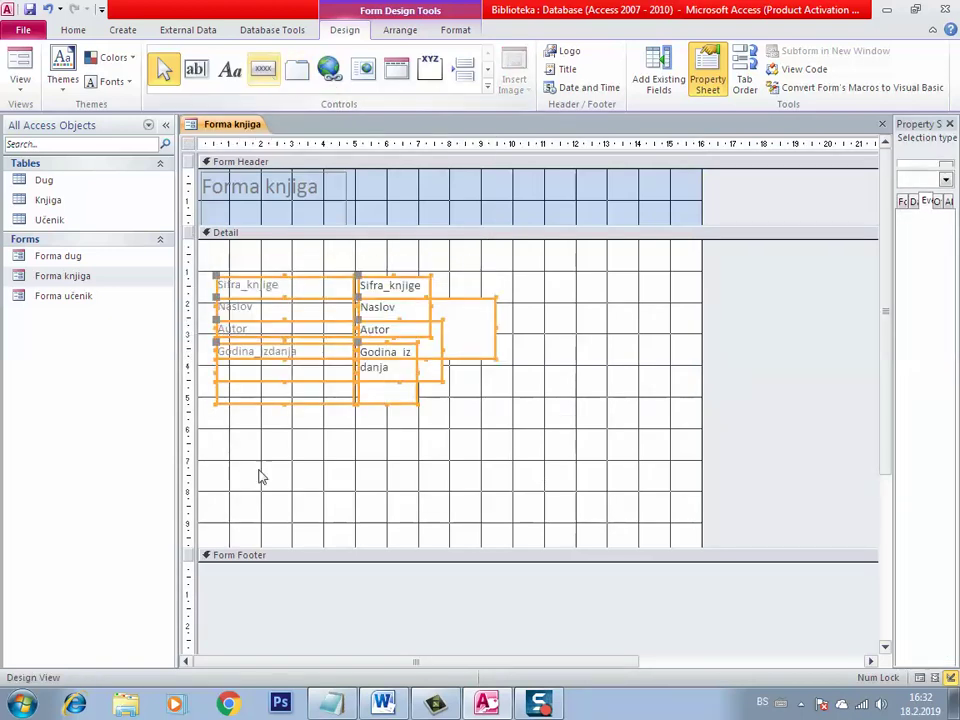
pyautogui.click(252, 494)
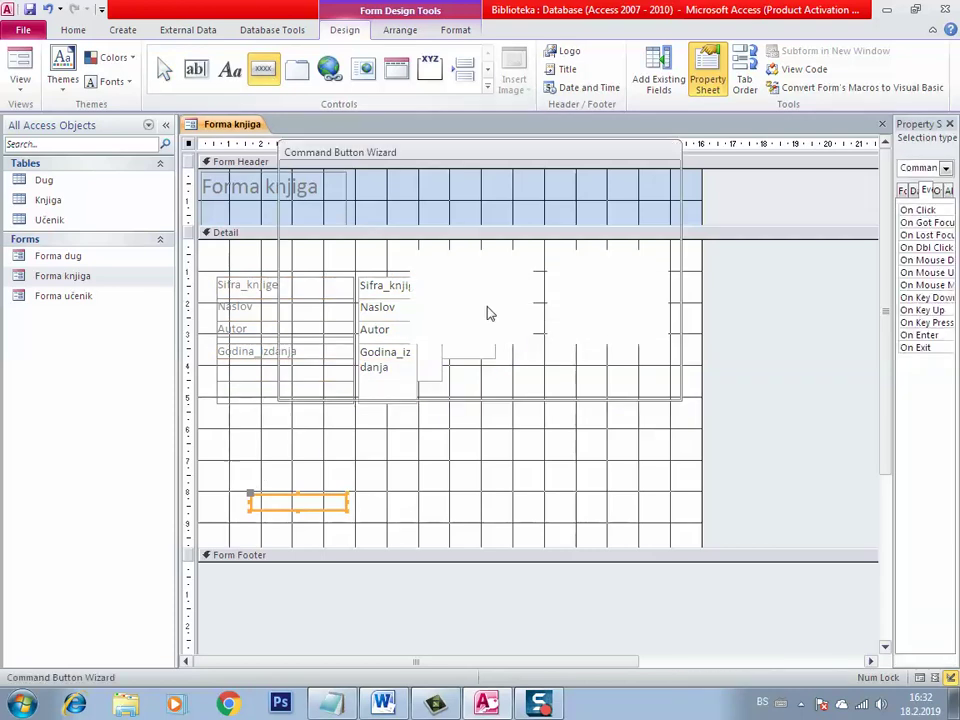
pyautogui.click(455, 268)
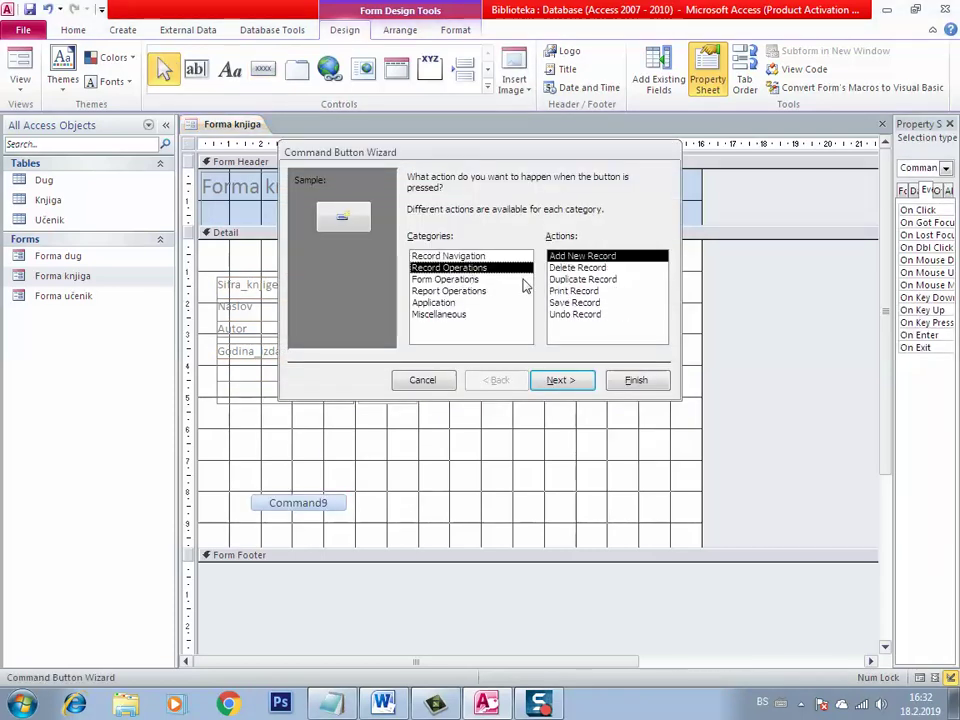
pyautogui.press('Return')
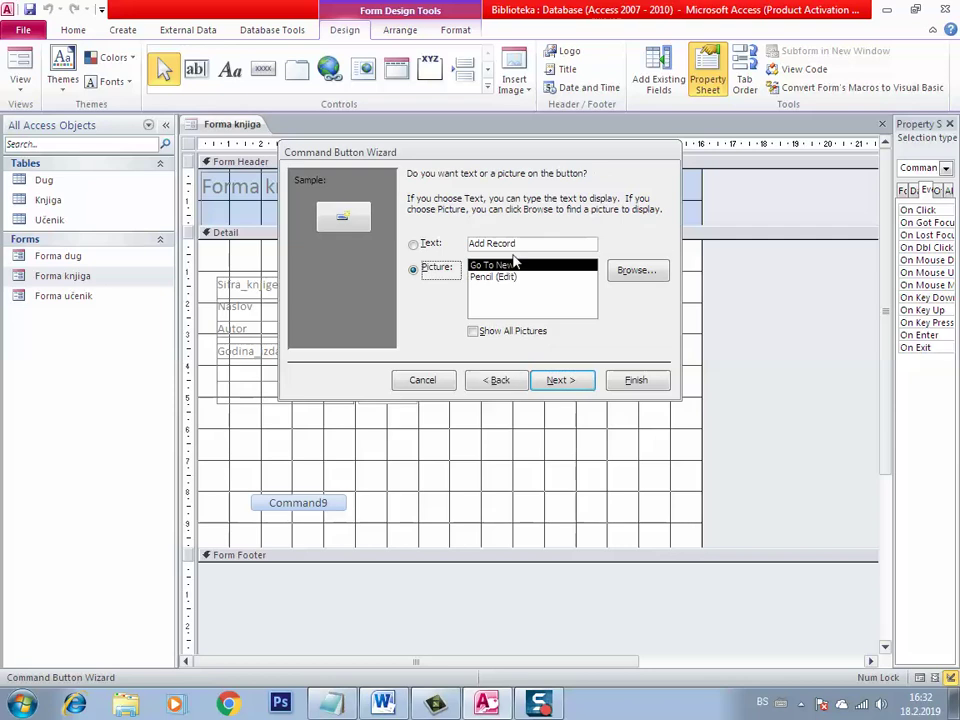
pyautogui.click(413, 243)
pyautogui.write('No')
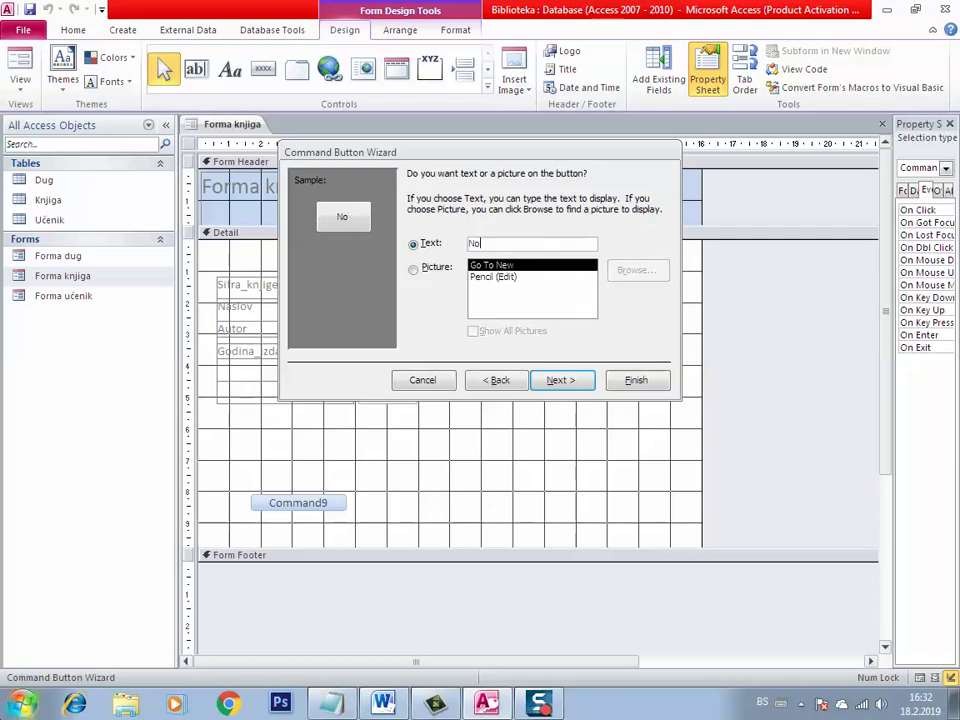
pyautogui.write('vi unos')
pyautogui.press('Return')
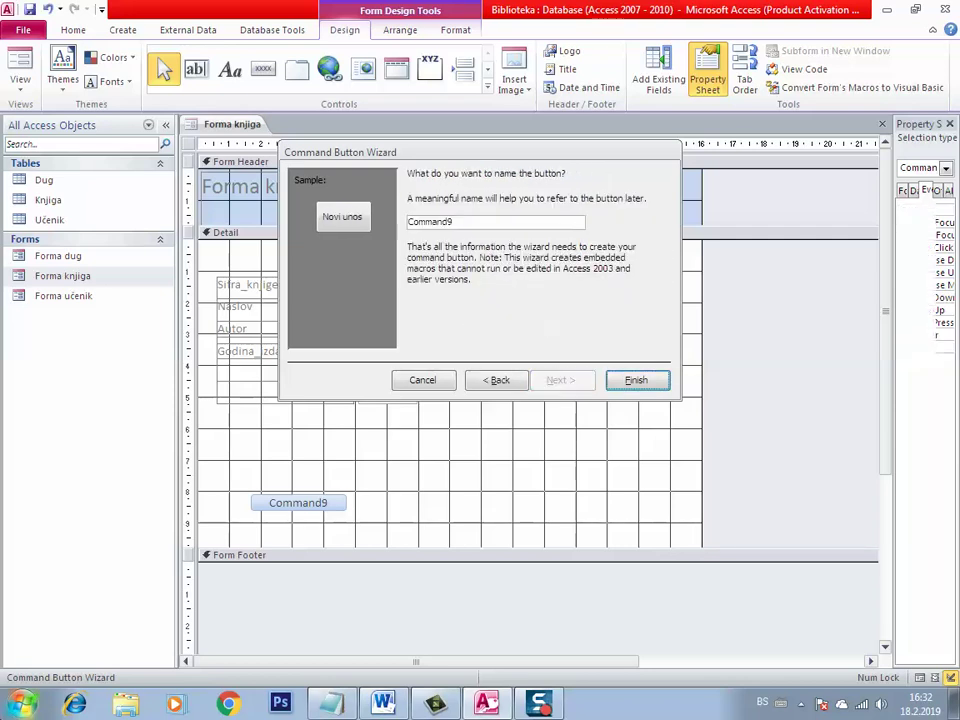
pyautogui.press('Return')
# Step: Add a command button beside Novi unos that performs the Delete Record operation, with the text "Briši podatak"
pyautogui.click(263, 68)
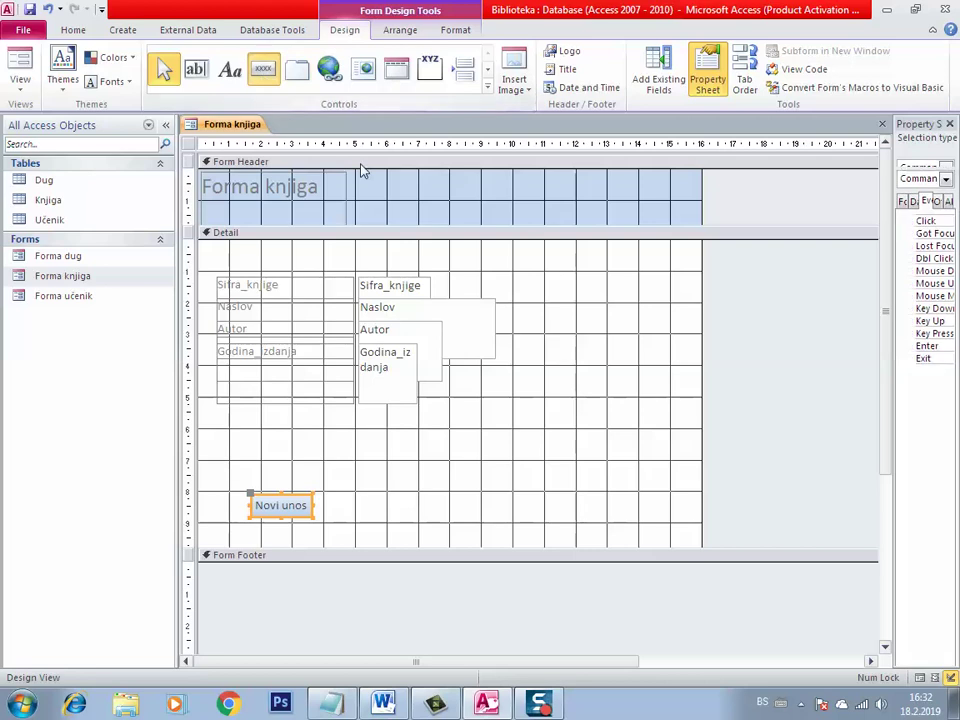
pyautogui.moveTo(373, 506); pyautogui.dragTo(470, 521)
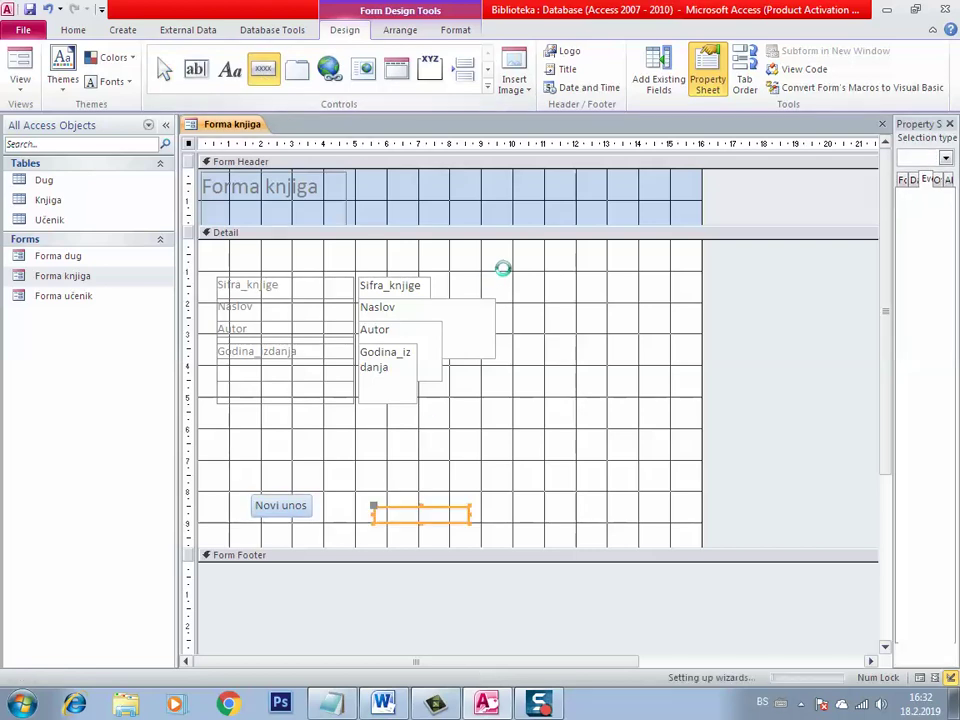
pyautogui.click(470, 279)
pyautogui.click(521, 267)
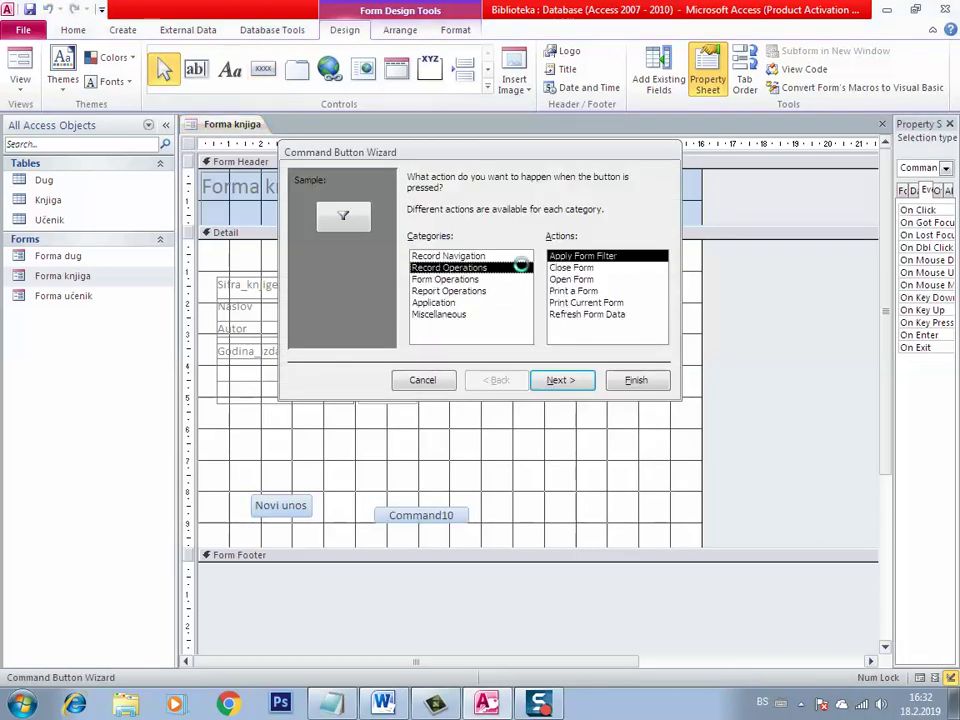
pyautogui.click(563, 267)
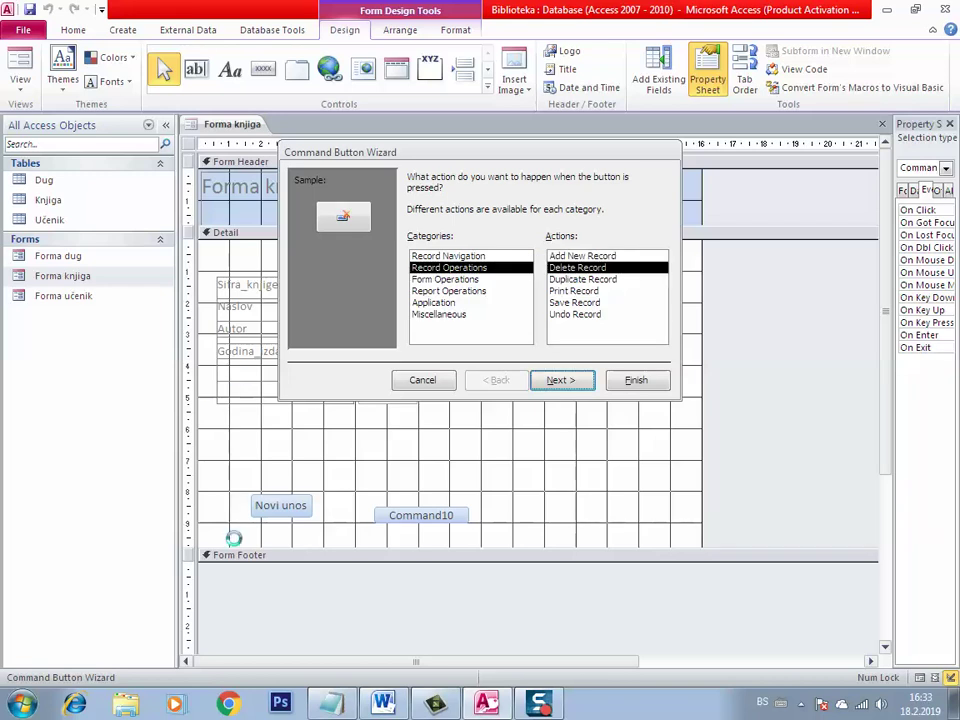
pyautogui.press('Return')
pyautogui.click(413, 243)
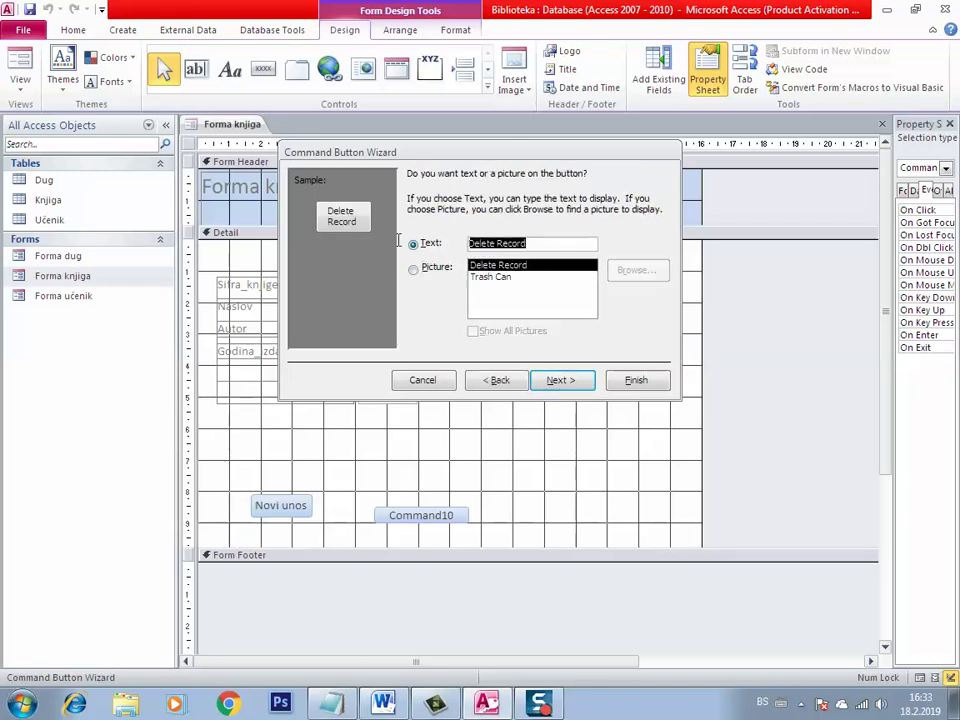
pyautogui.write('Bri')
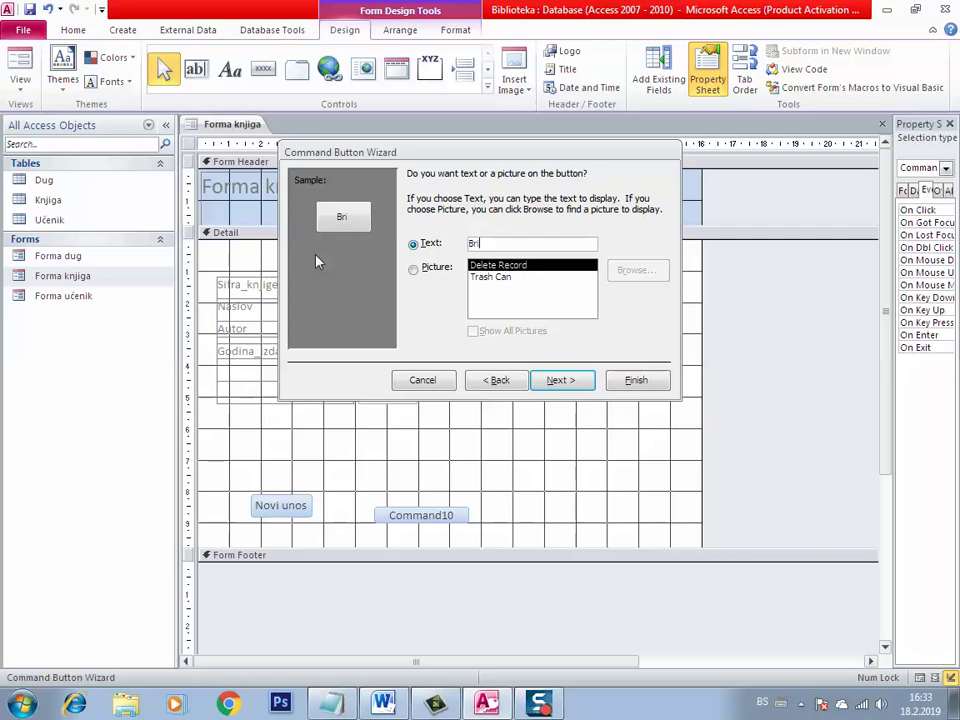
pyautogui.write('ši podatak')
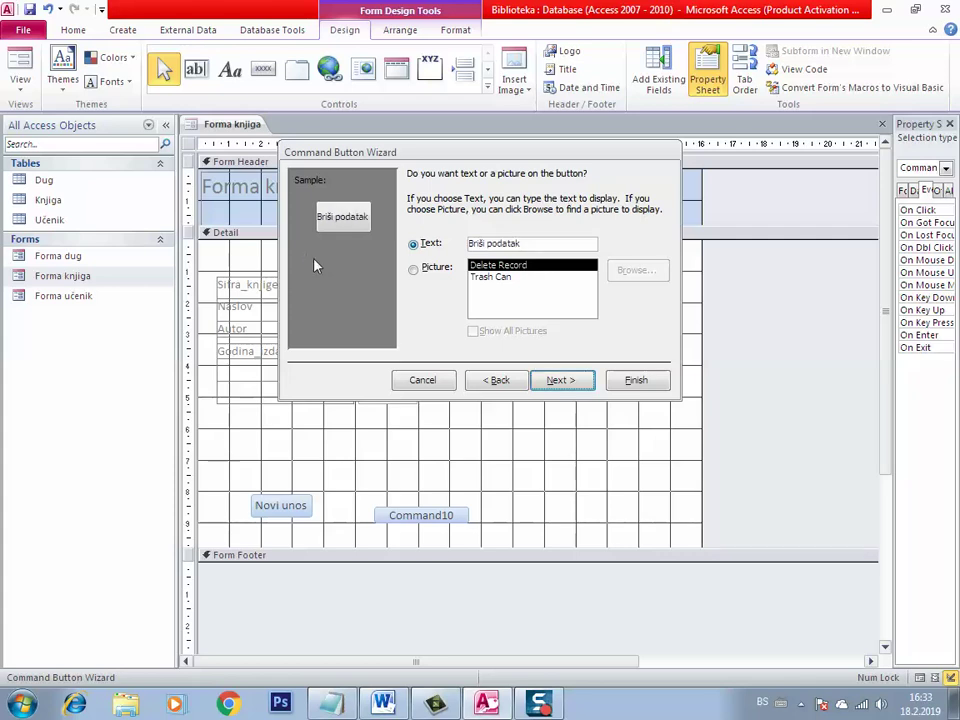
pyautogui.press('Return')
pyautogui.press('Return')
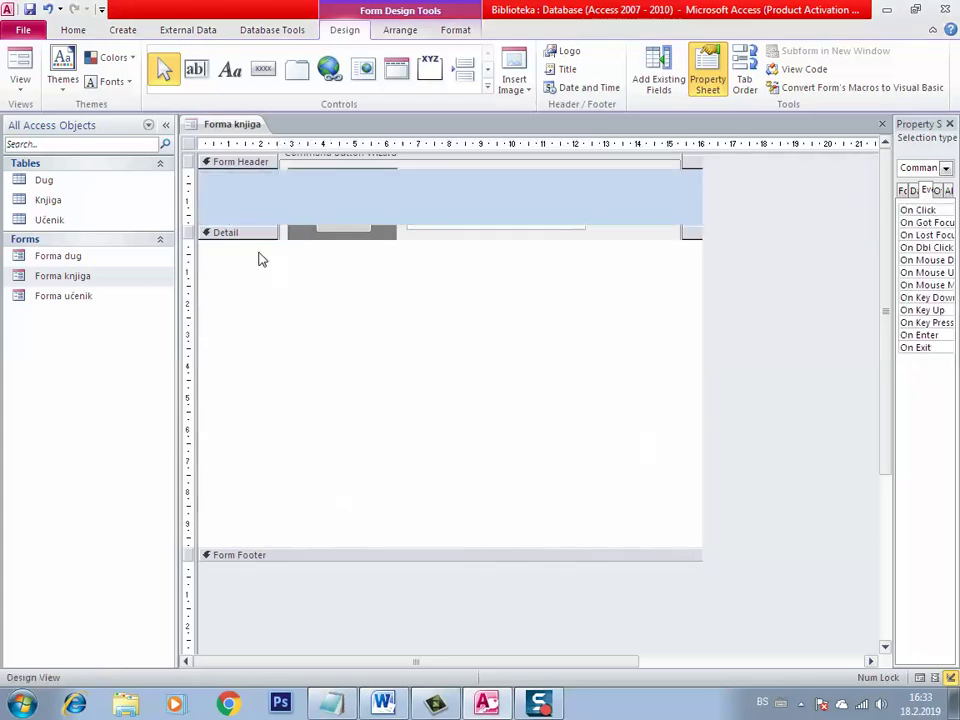
# Step: Add a command button beside Briši podatak that performs the Close Form operation, with the text "Zatvori formu"
pyautogui.click(270, 74)
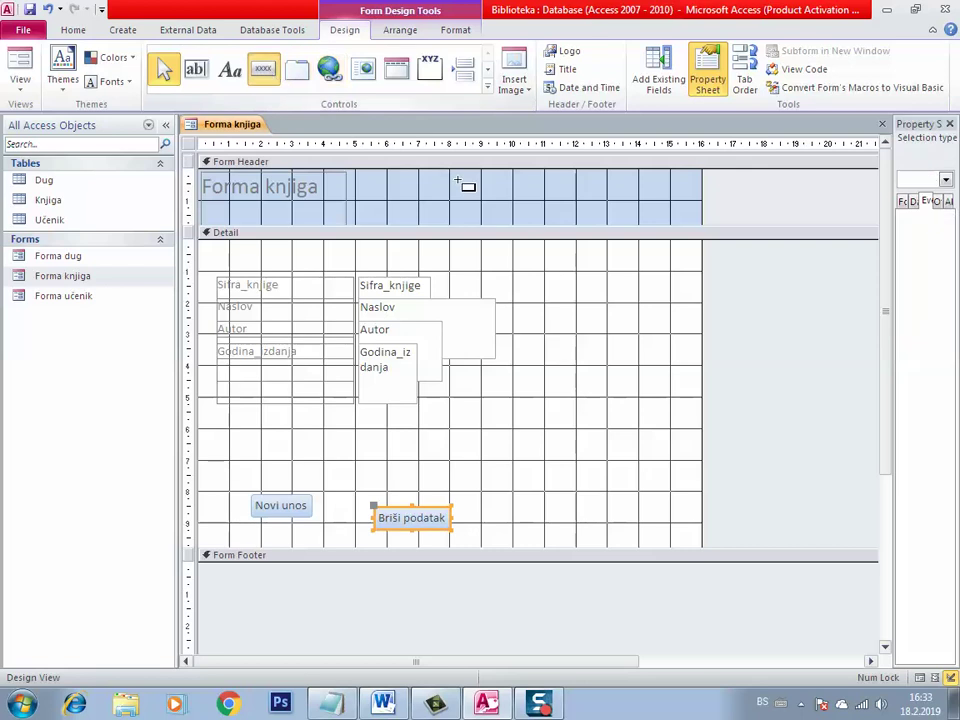
pyautogui.moveTo(500, 498); pyautogui.dragTo(593, 514)
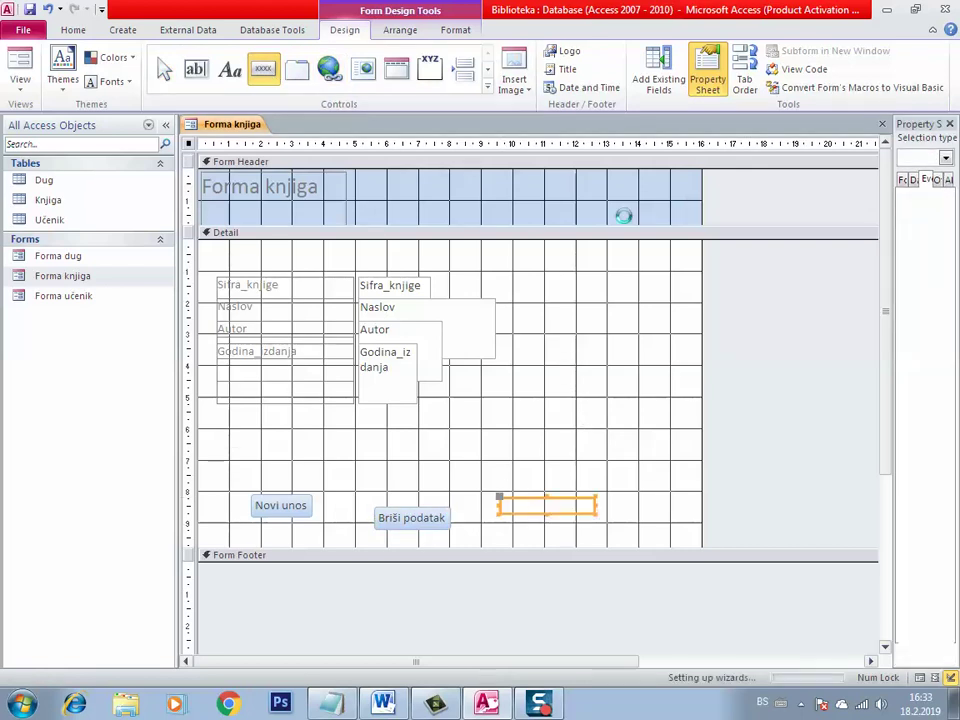
pyautogui.click(460, 280)
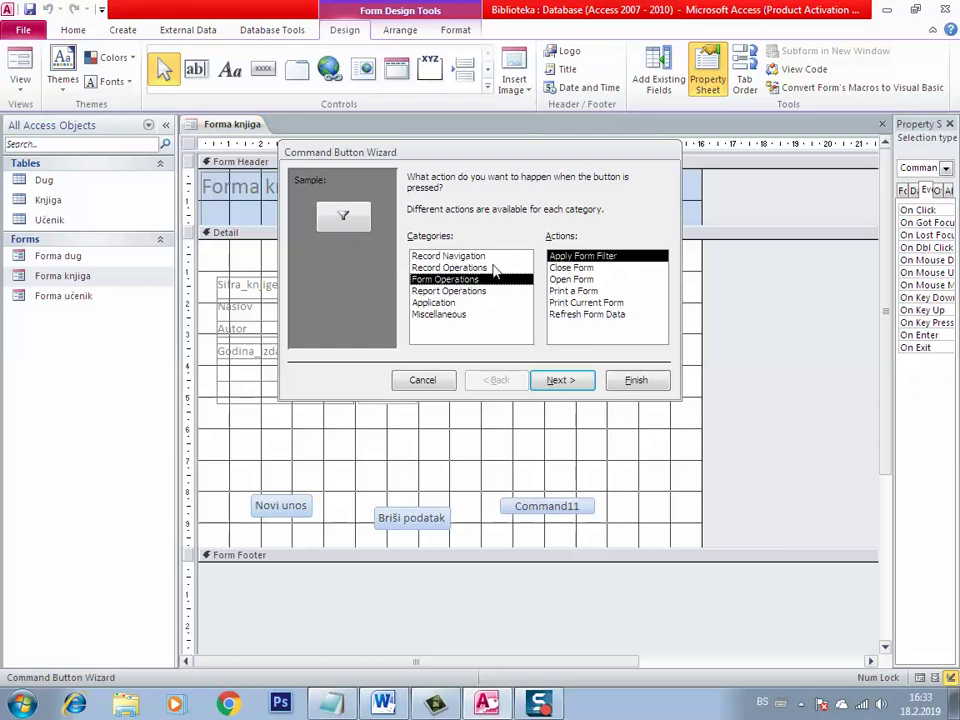
pyautogui.click(562, 268)
pyautogui.press('Return')
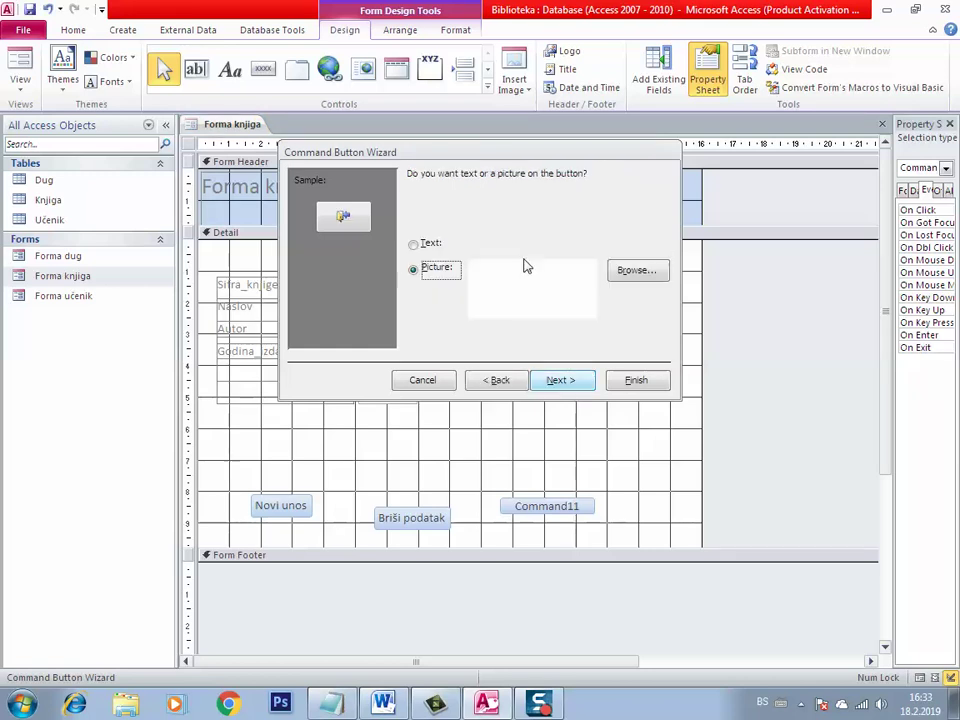
pyautogui.click(495, 243)
pyautogui.write('Z')
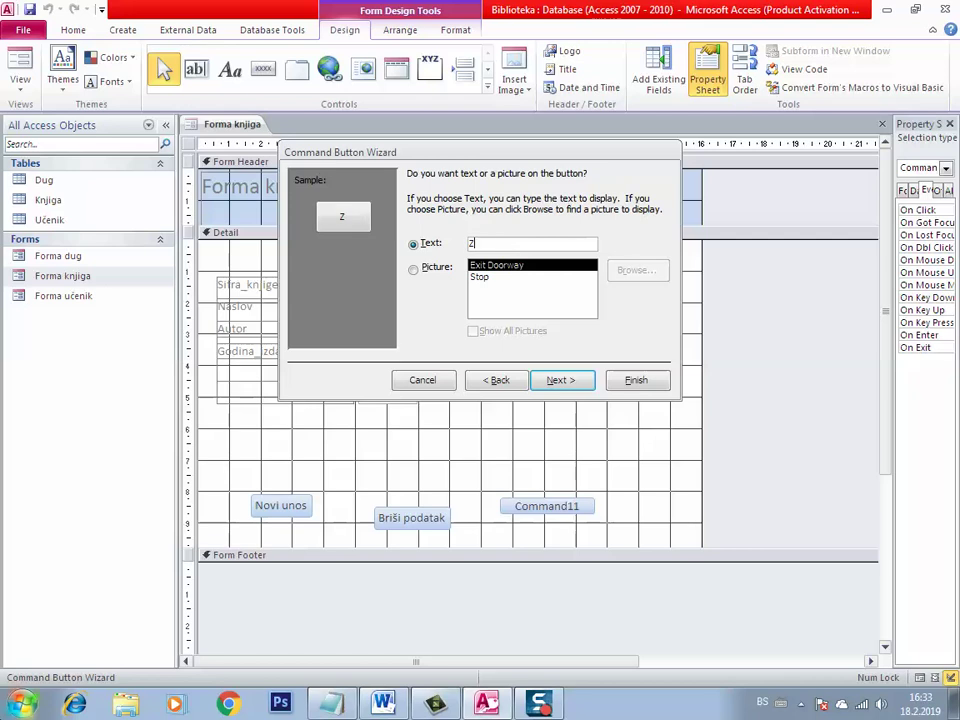
pyautogui.write('atvori formu')
pyautogui.press('Return')
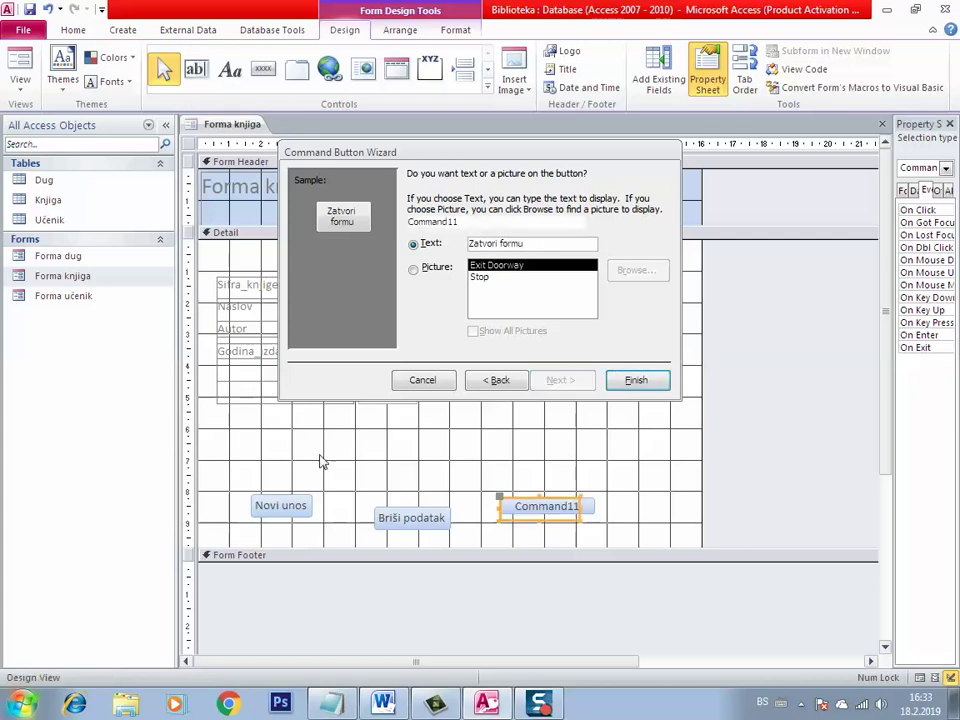
pyautogui.press('Return')
# Step: Add a command button above Zatvori formu that opens Forma dug with all records, with the text "Open FormOtvori formu dug"
pyautogui.click(263, 68)
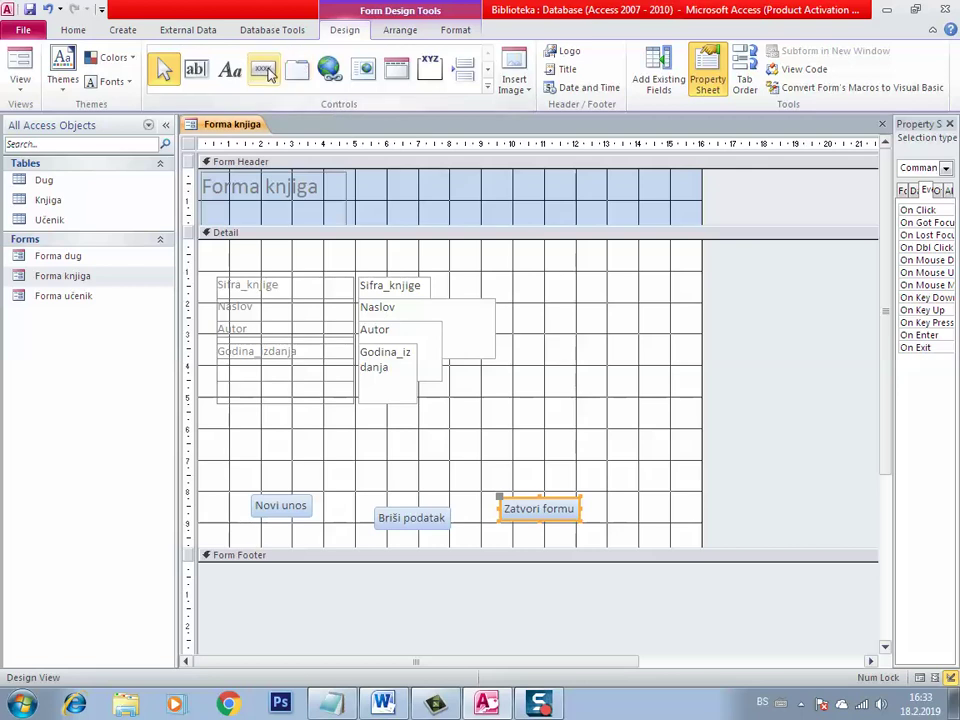
pyautogui.click(566, 369)
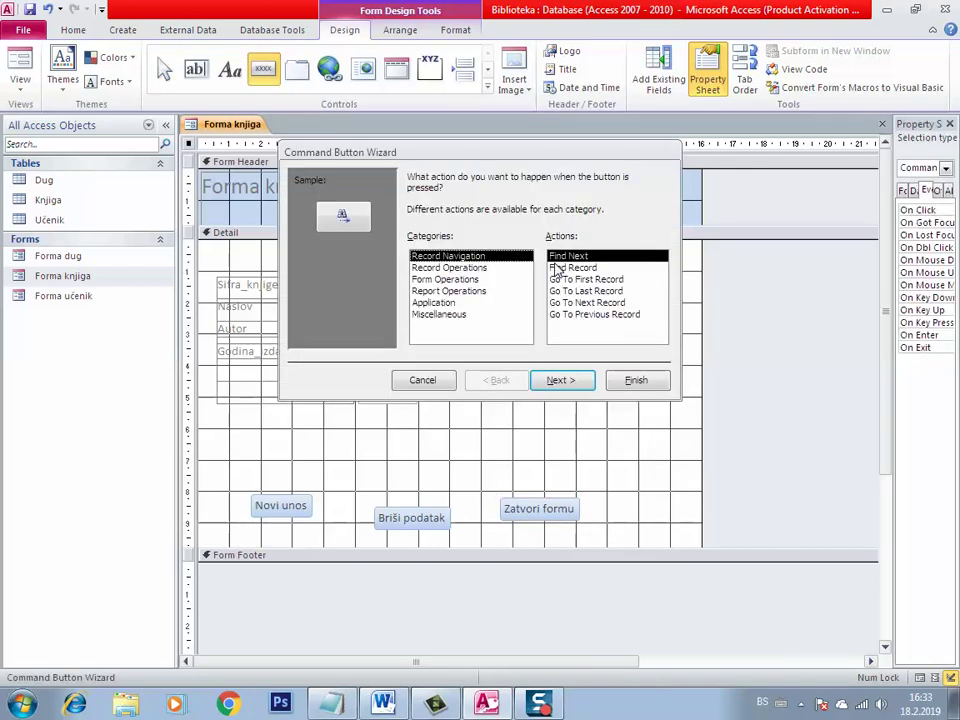
pyautogui.click(463, 279)
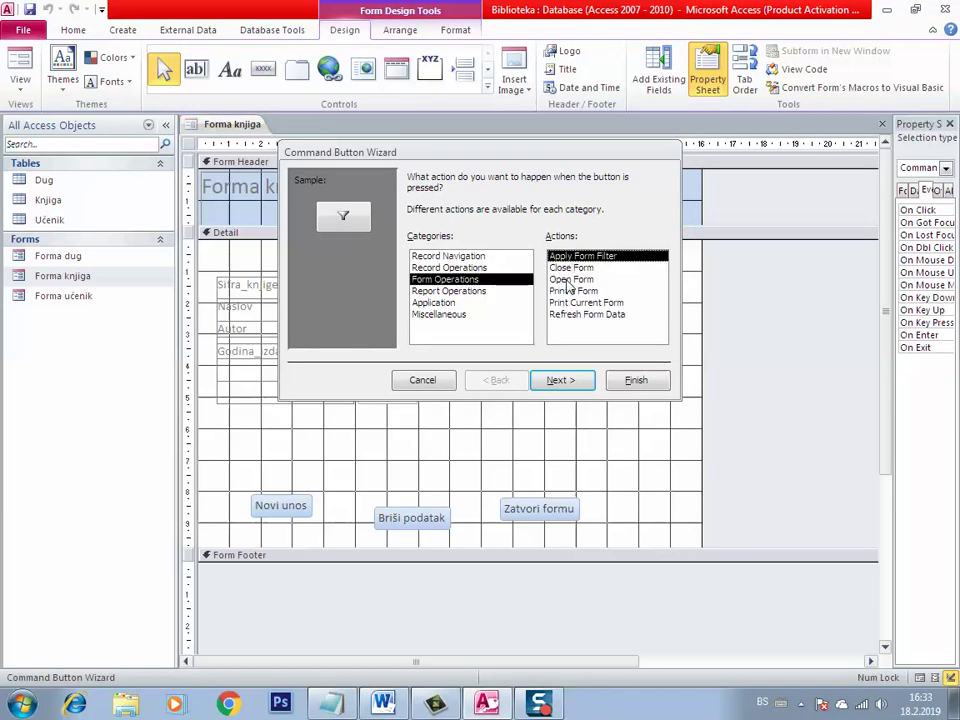
pyautogui.click(569, 280)
pyautogui.click(561, 381)
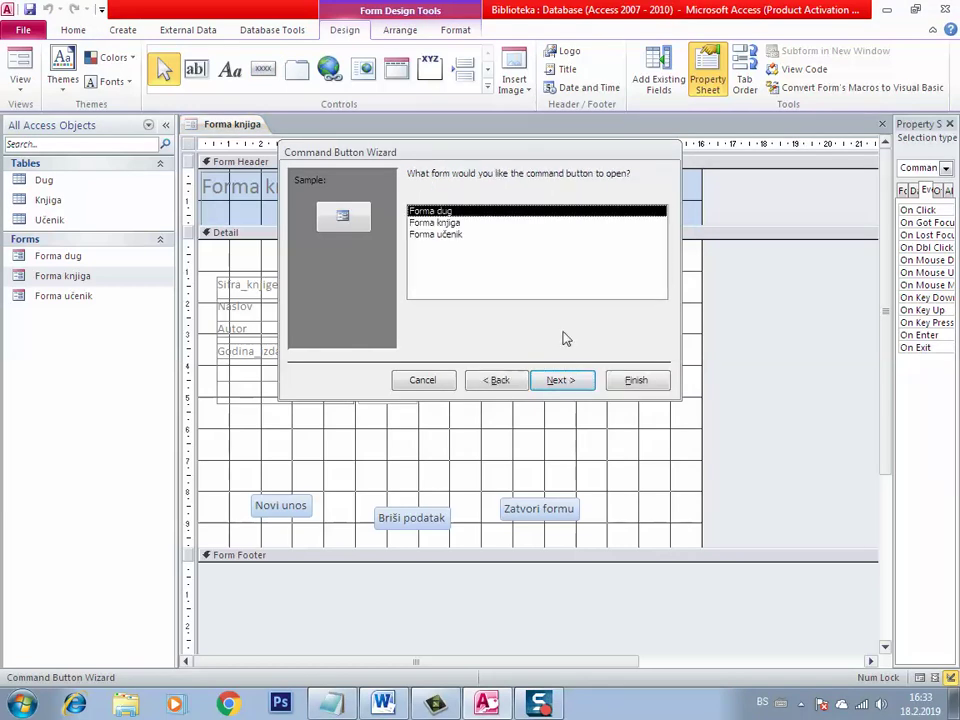
pyautogui.click(568, 378)
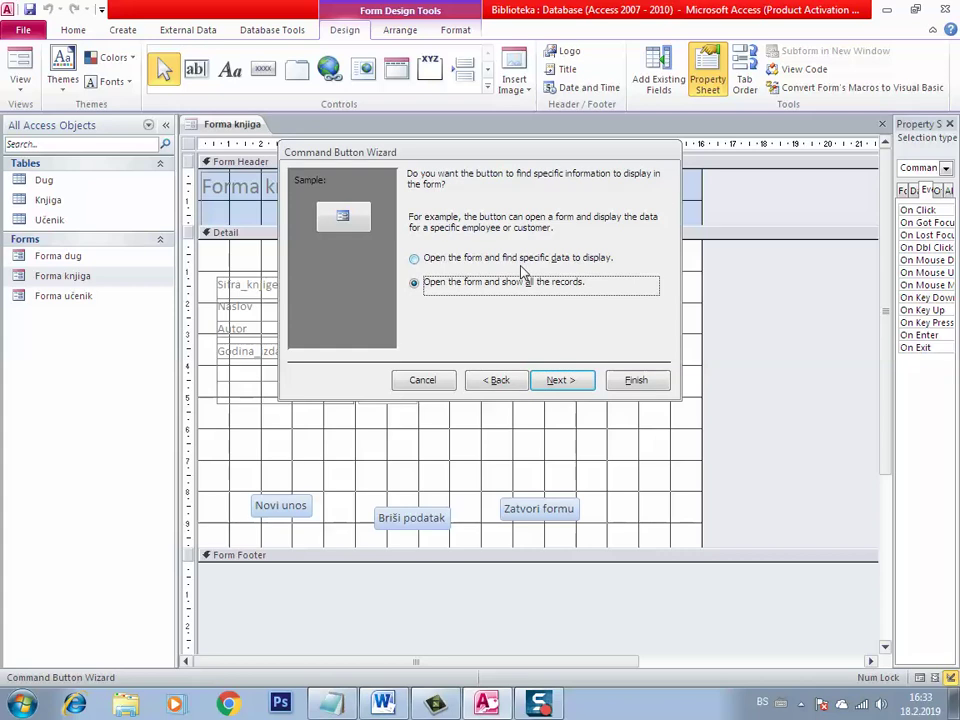
pyautogui.click(555, 379)
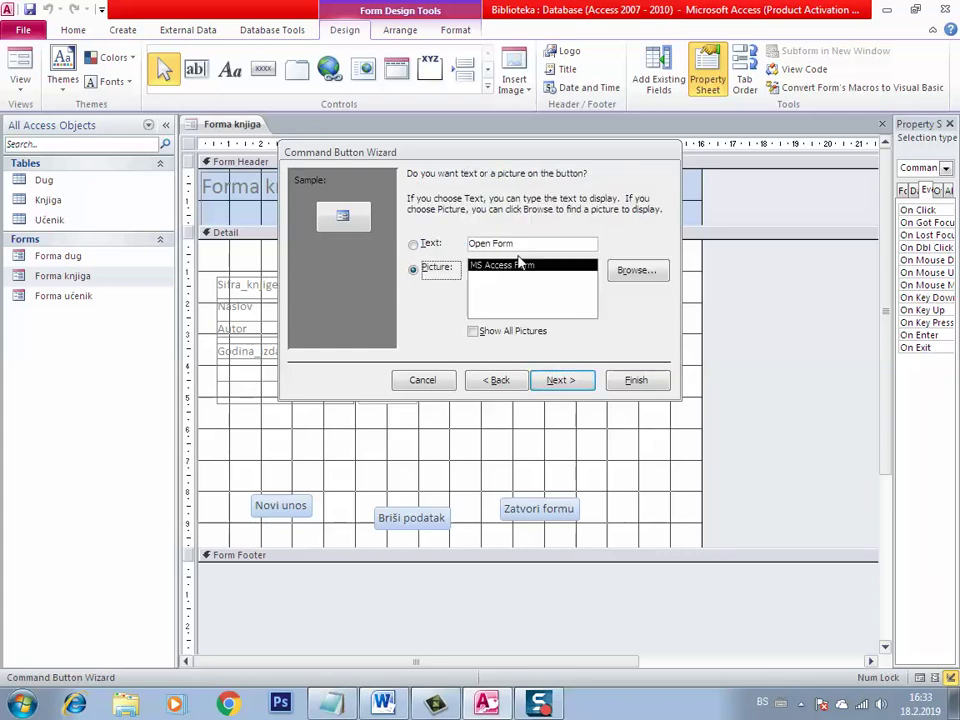
pyautogui.click(526, 247)
pyautogui.write('O')
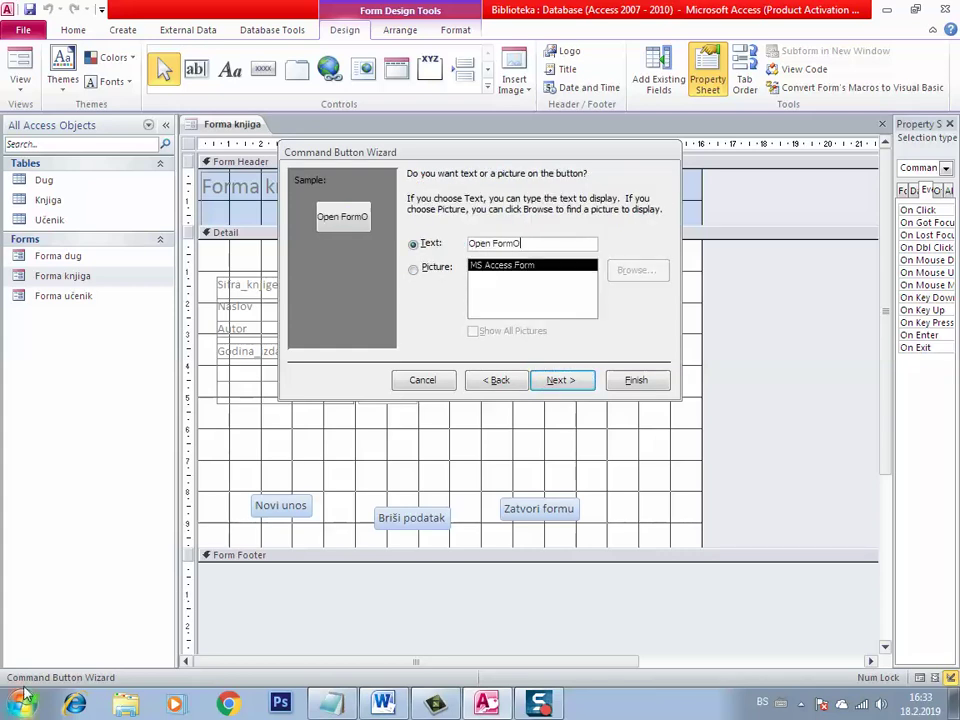
pyautogui.write('tvori formu dug')
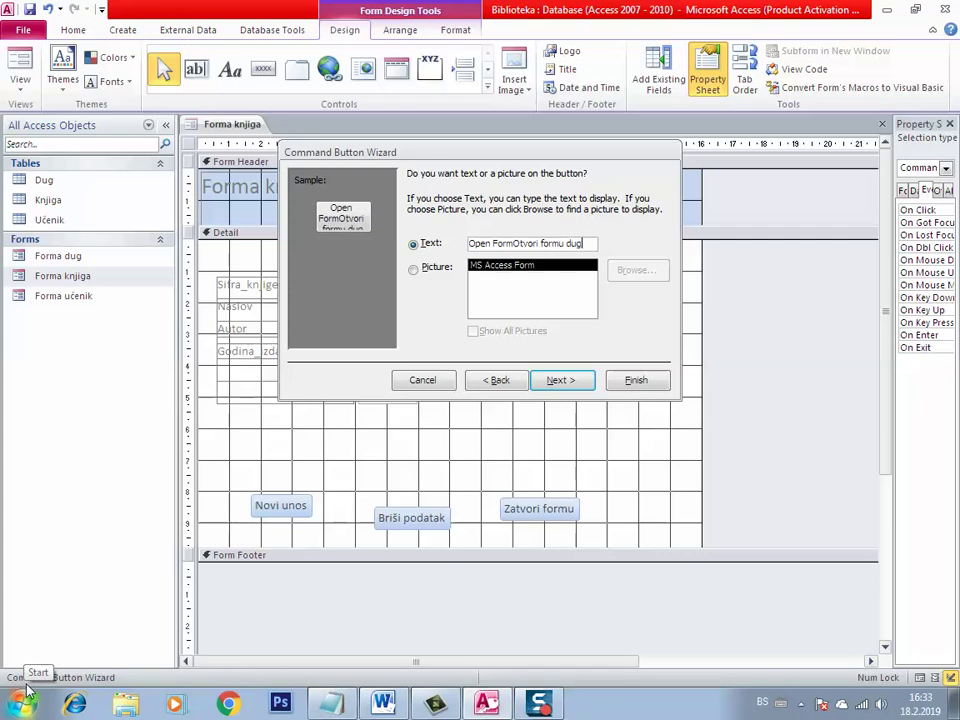
pyautogui.press('Return')
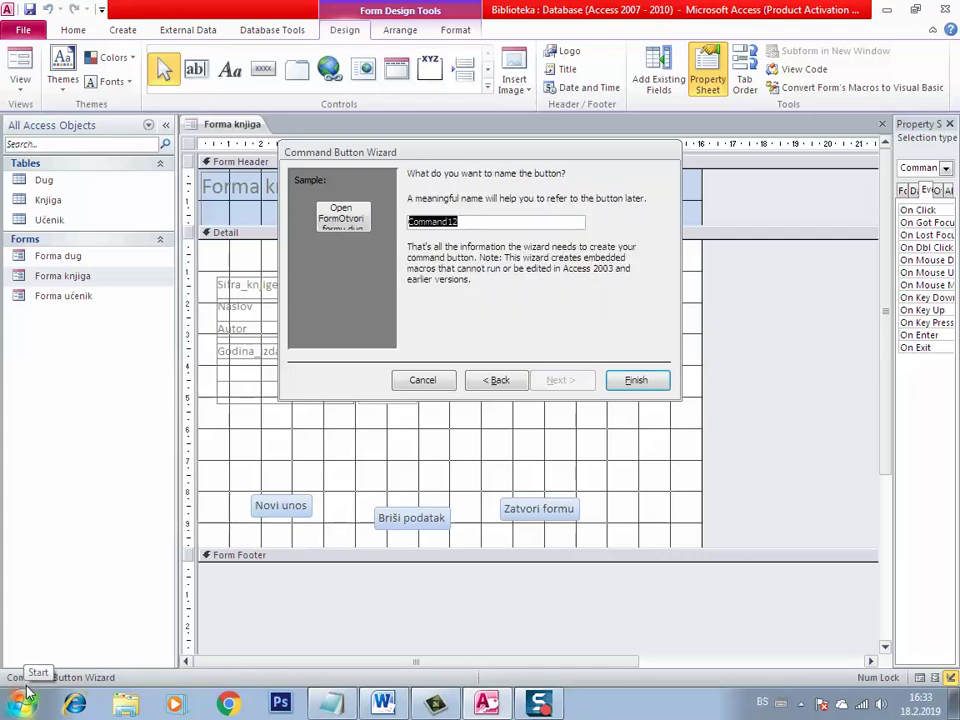
pyautogui.press('Return')
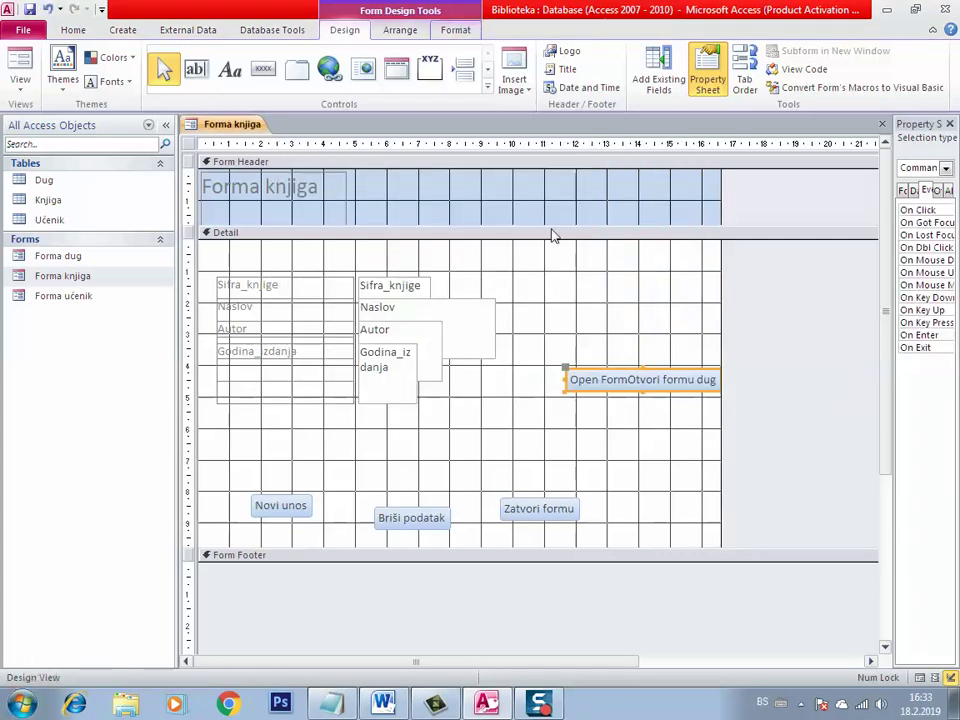
# Step: Shorten the Forma dug button's caption to "Otvori formu dug" and shift the button about 0.7 cm toward the fields
pyautogui.click(605, 379)
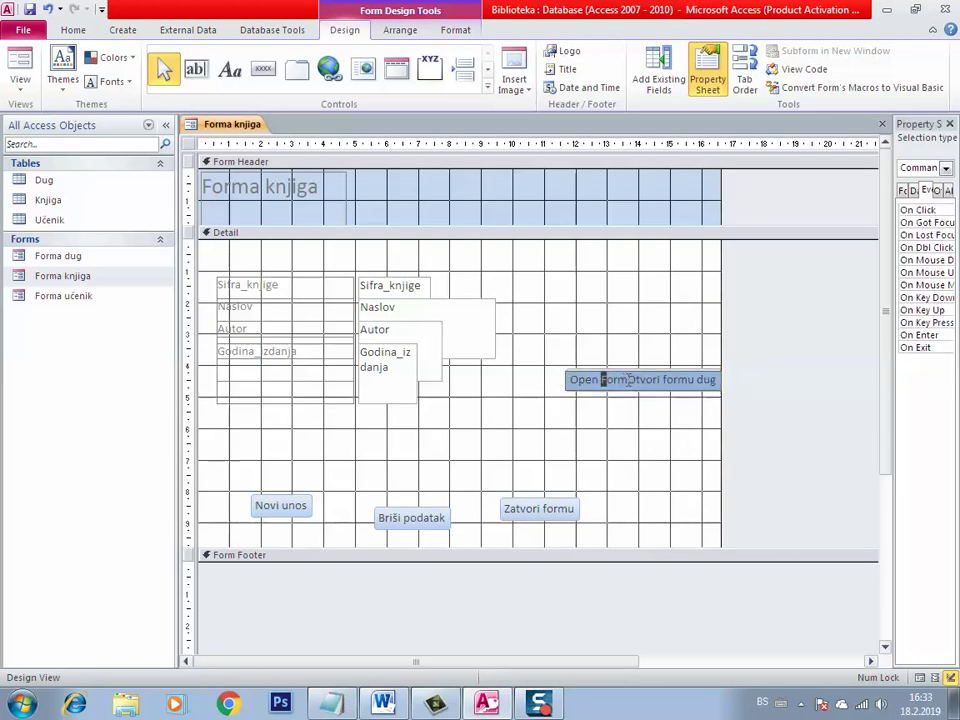
pyautogui.moveTo(628, 379); pyautogui.dragTo(547, 374)
pyautogui.press('Delete')
pyautogui.click(568, 368)
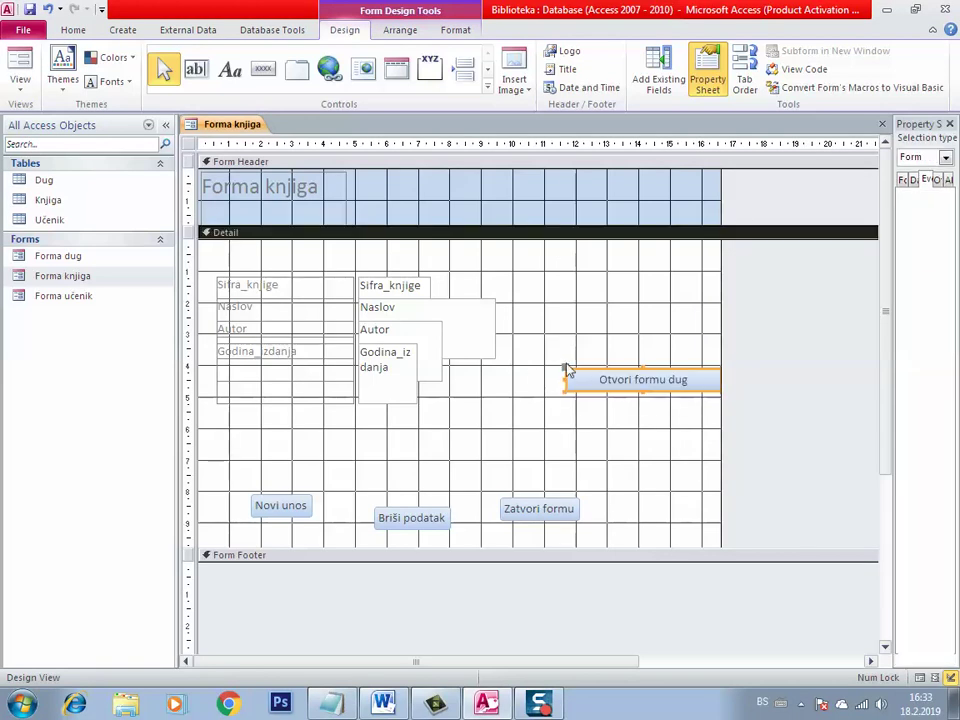
pyautogui.moveTo(632, 372); pyautogui.dragTo(609, 368)
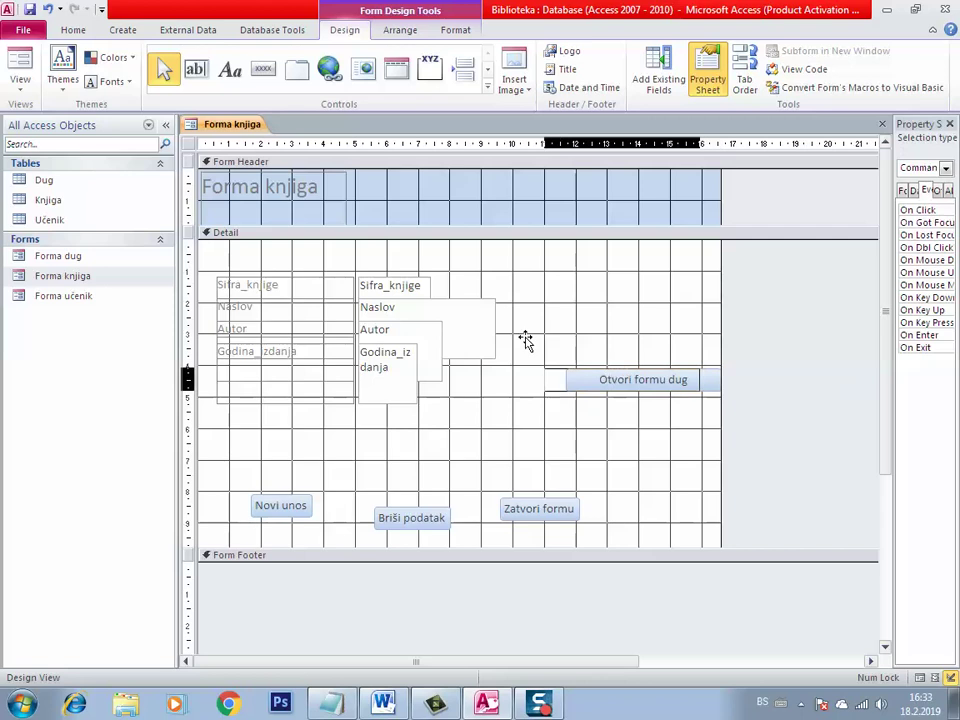
# Step: Reduce the height of all four book fields and their labels to a single text line, about 0.6 cm each
pyautogui.moveTo(506, 270); pyautogui.dragTo(326, 414)
pyautogui.click(386, 400)
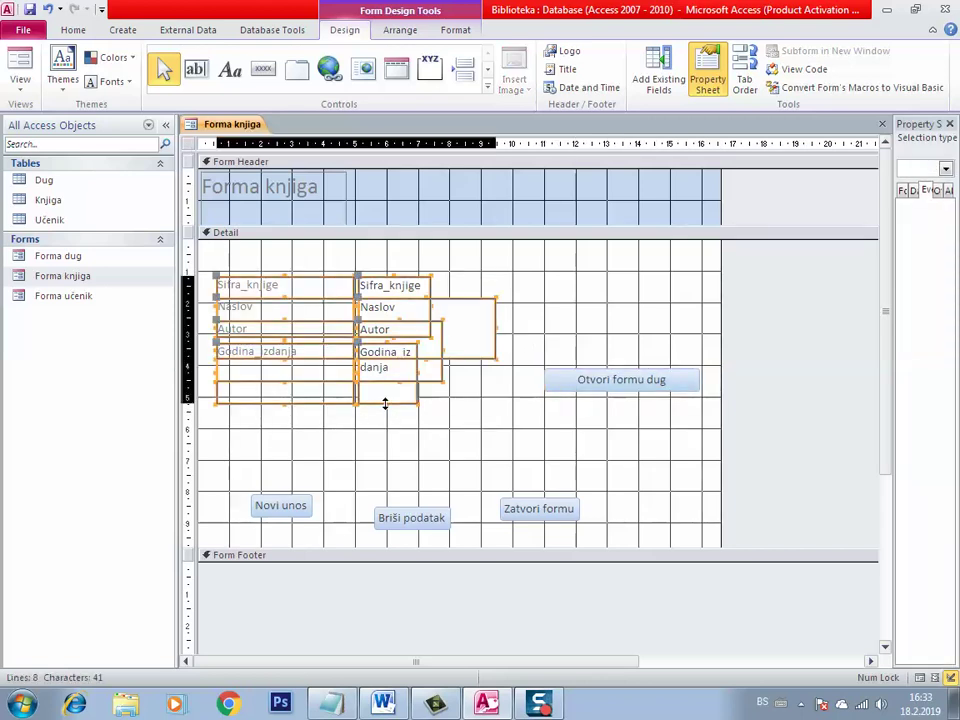
pyautogui.click(386, 367)
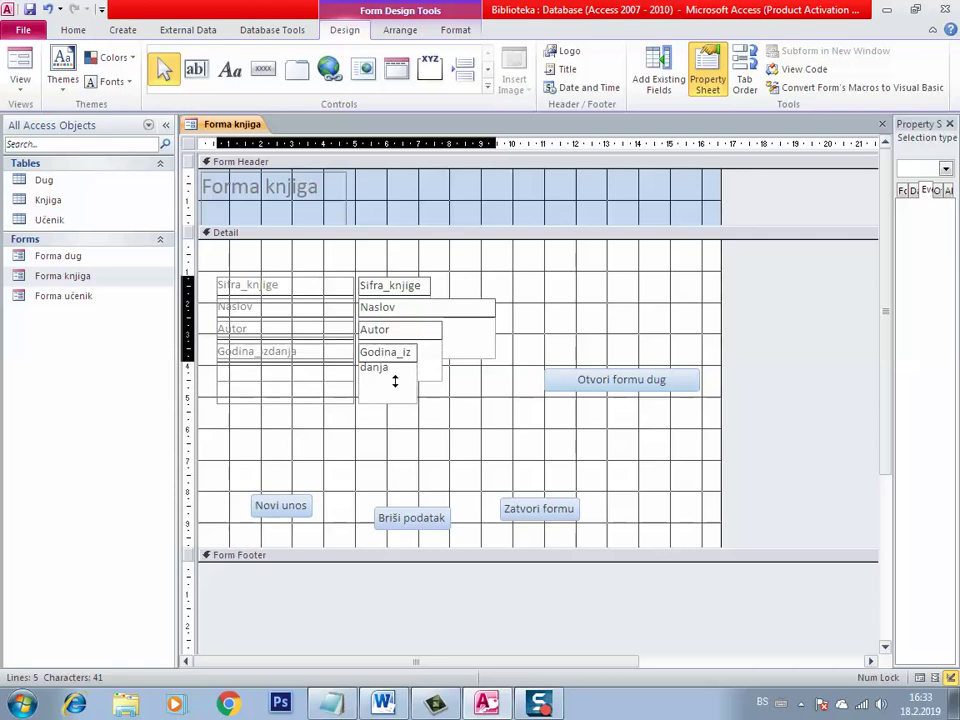
pyautogui.click(469, 446)
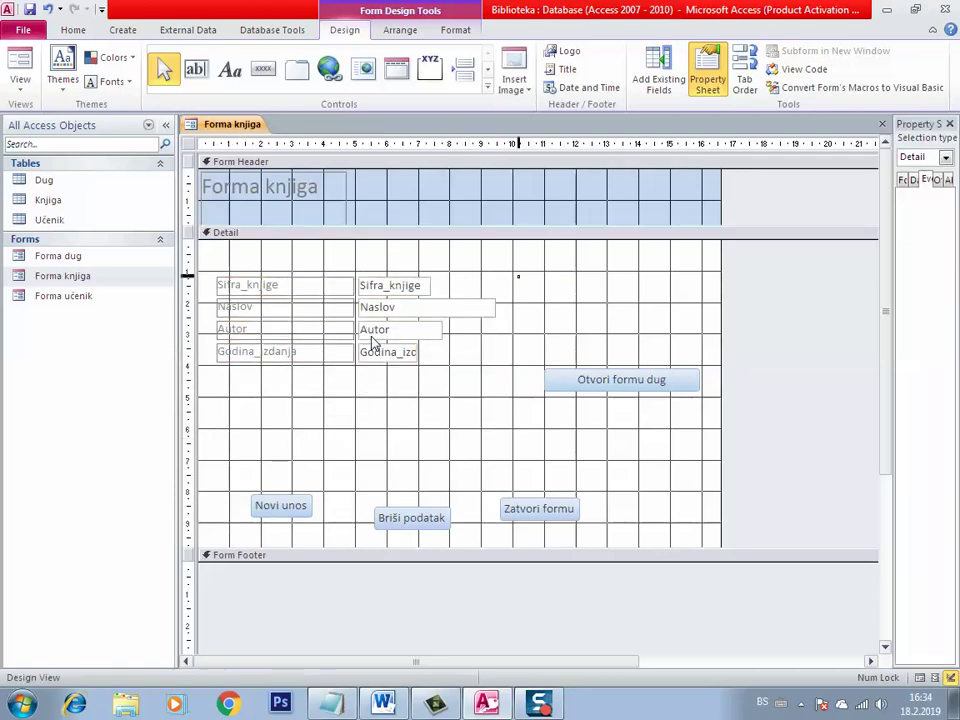
# Step: Move the four book fields with their labels about 1.1 cm down in the Detail section
pyautogui.moveTo(518, 275); pyautogui.dragTo(246, 430)
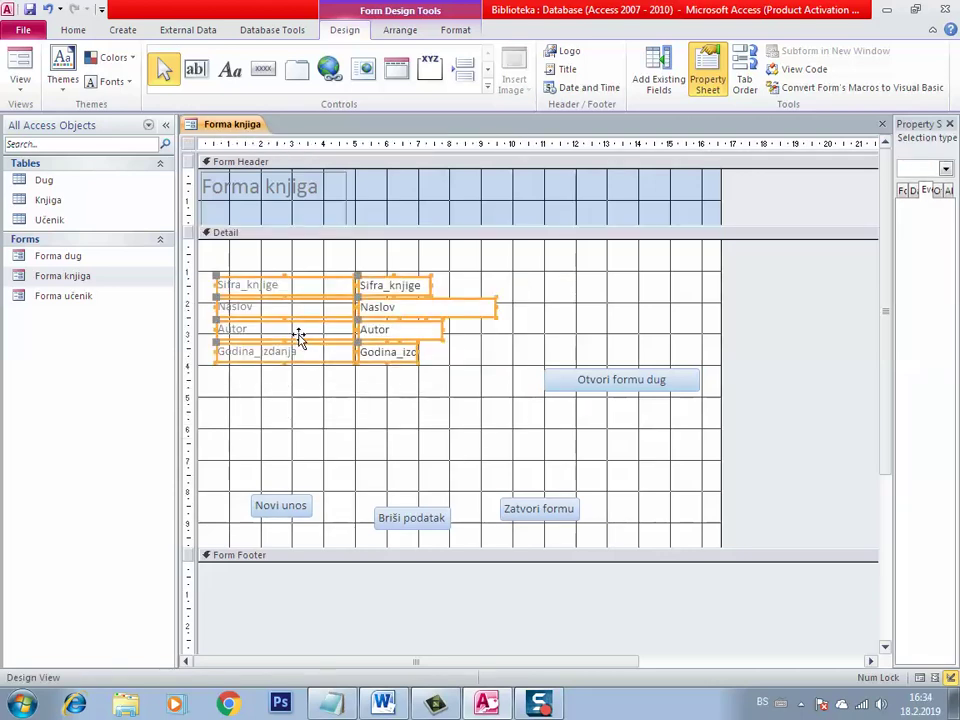
pyautogui.moveTo(299, 335); pyautogui.dragTo(300, 370)
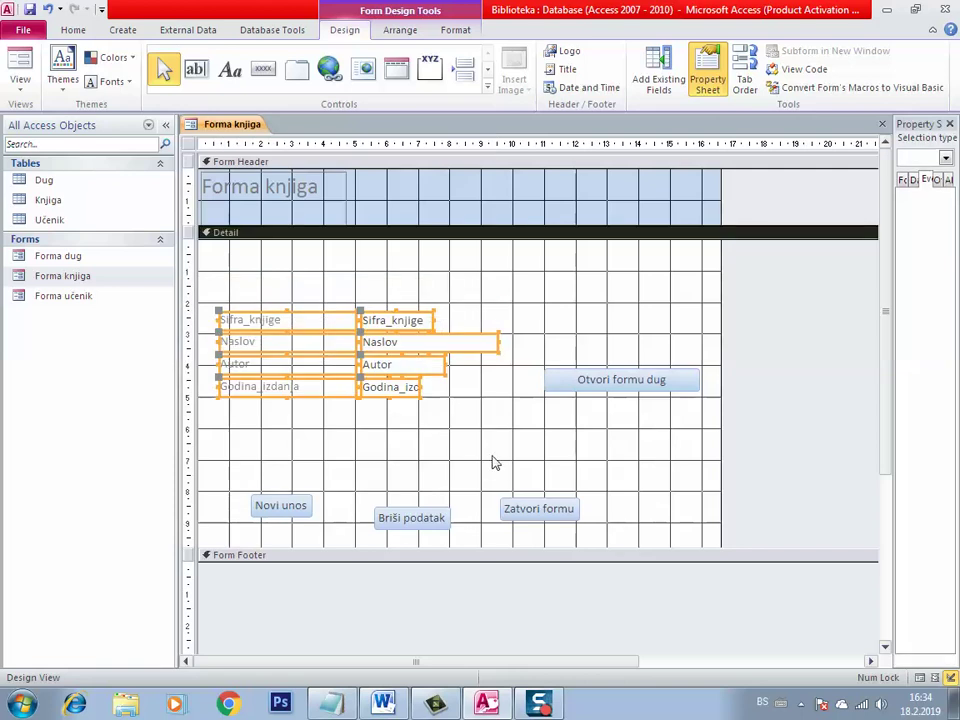
pyautogui.click(492, 463)
# Step: Place a command button below Otvori formu dug, set to open Forma učenik and show all records
pyautogui.click(263, 68)
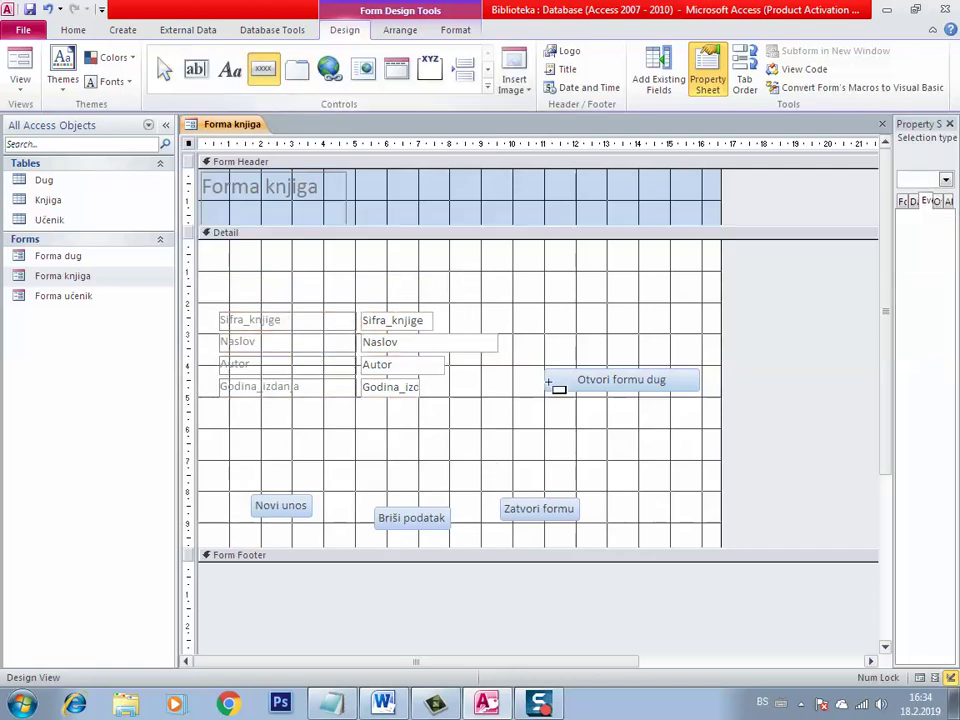
pyautogui.moveTo(536, 411); pyautogui.dragTo(634, 428)
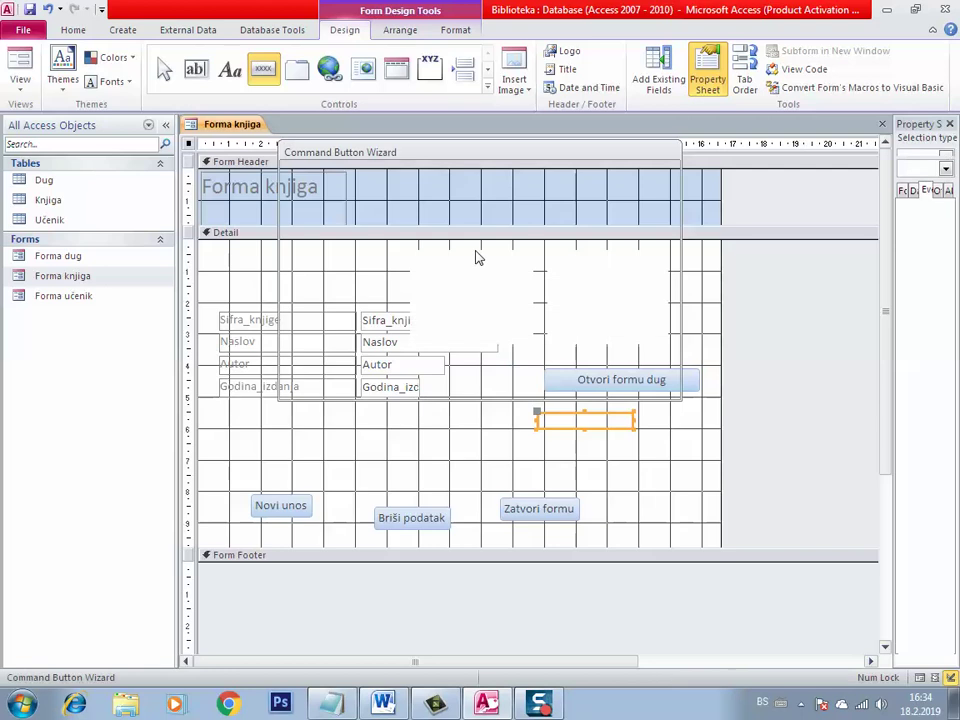
pyautogui.click(474, 280)
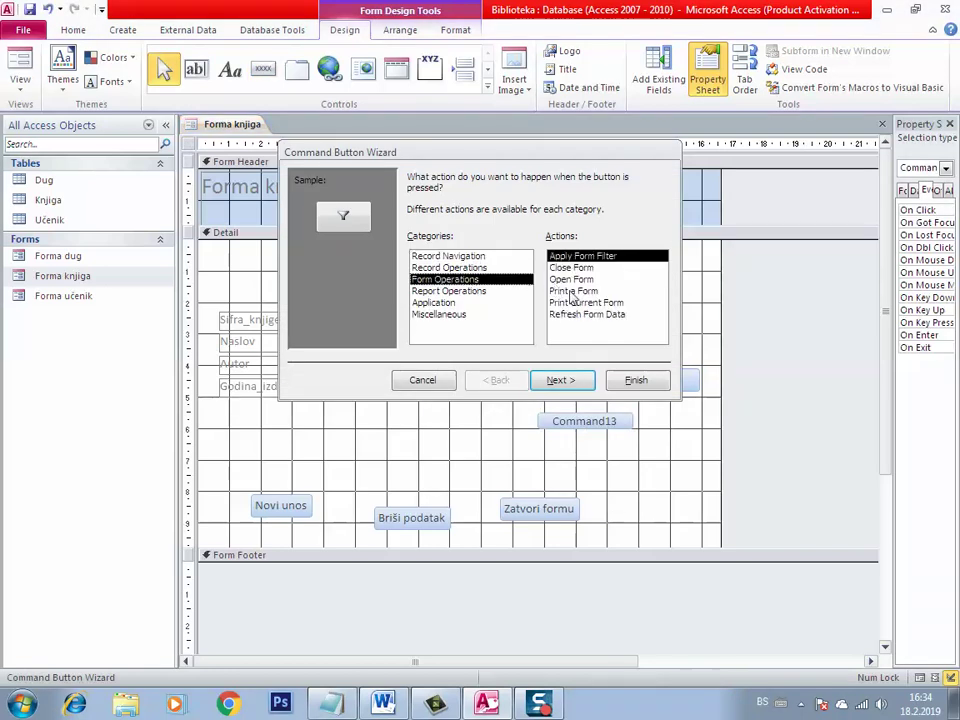
pyautogui.click(571, 281)
pyautogui.click(557, 380)
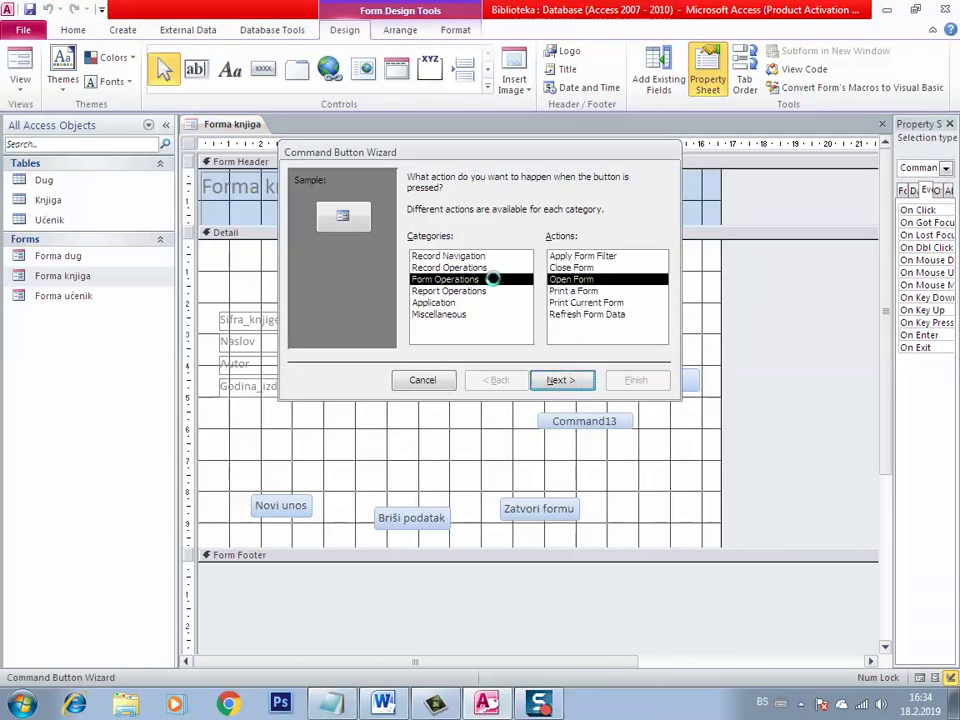
pyautogui.click(452, 236)
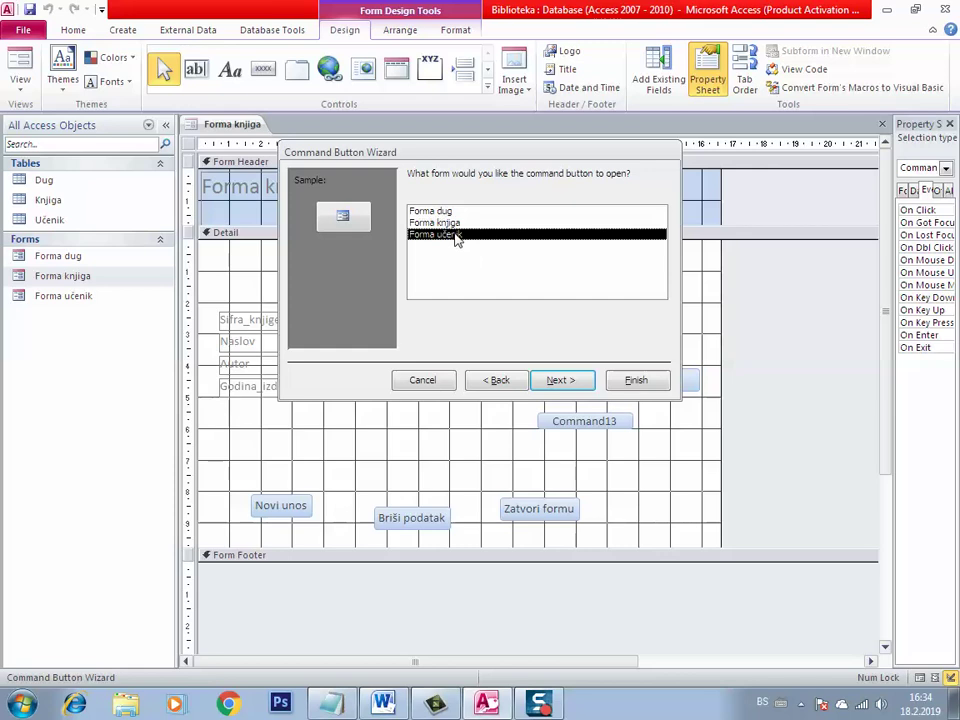
pyautogui.click(560, 380)
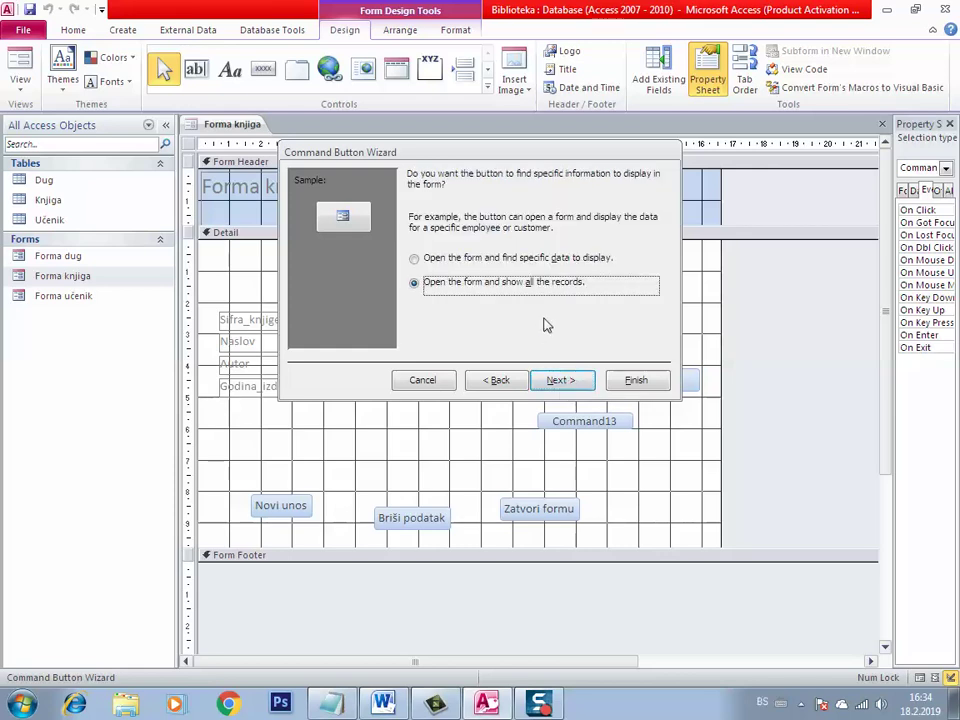
pyautogui.click(568, 380)
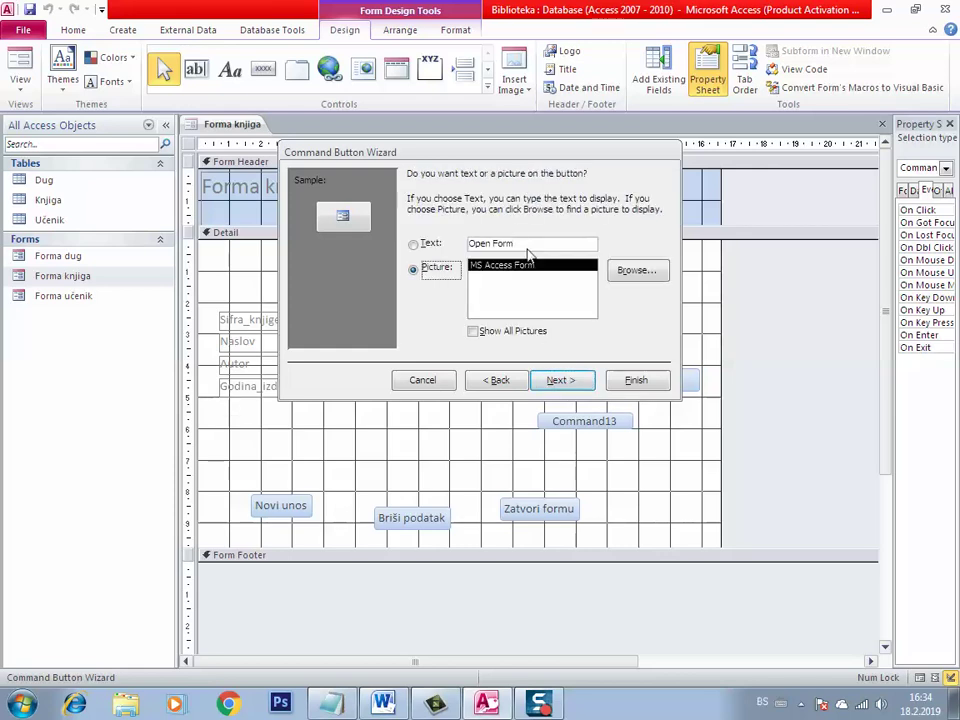
# Step: Give the new button the text "Otvori formu učenik" and align its left edge with the Otvori formu dug button
pyautogui.click(524, 244)
pyautogui.write('O')
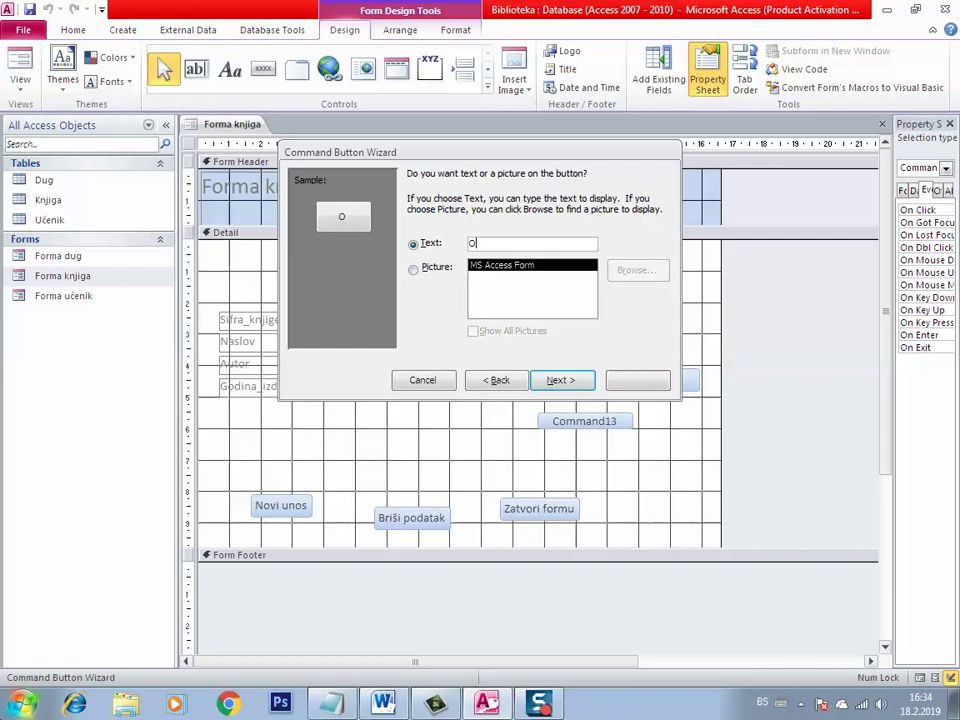
pyautogui.write('tvori form')
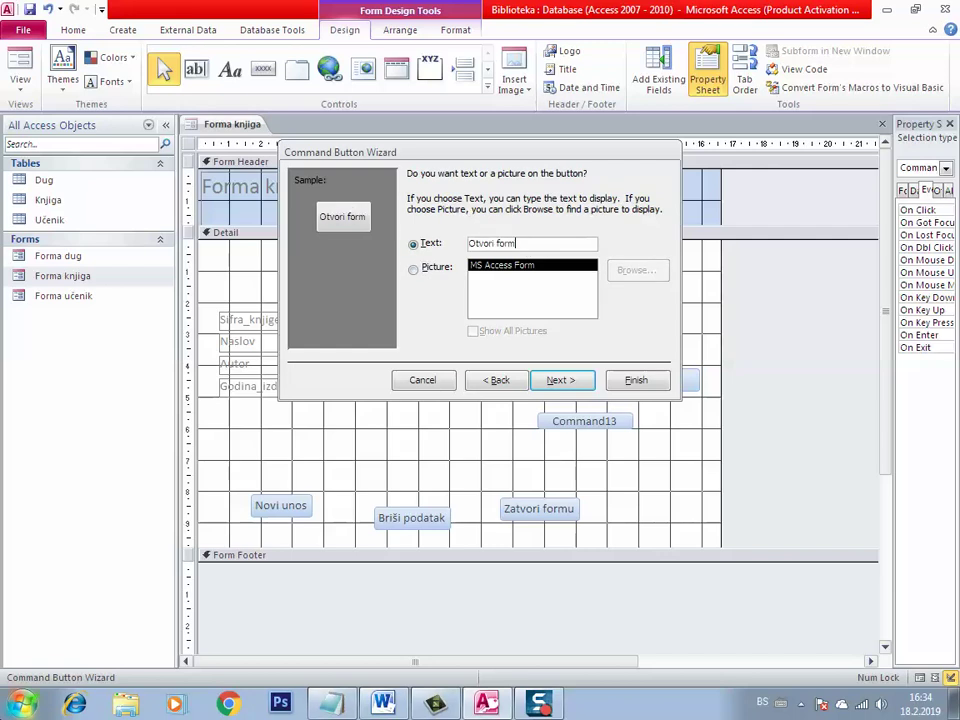
pyautogui.write('u učenik')
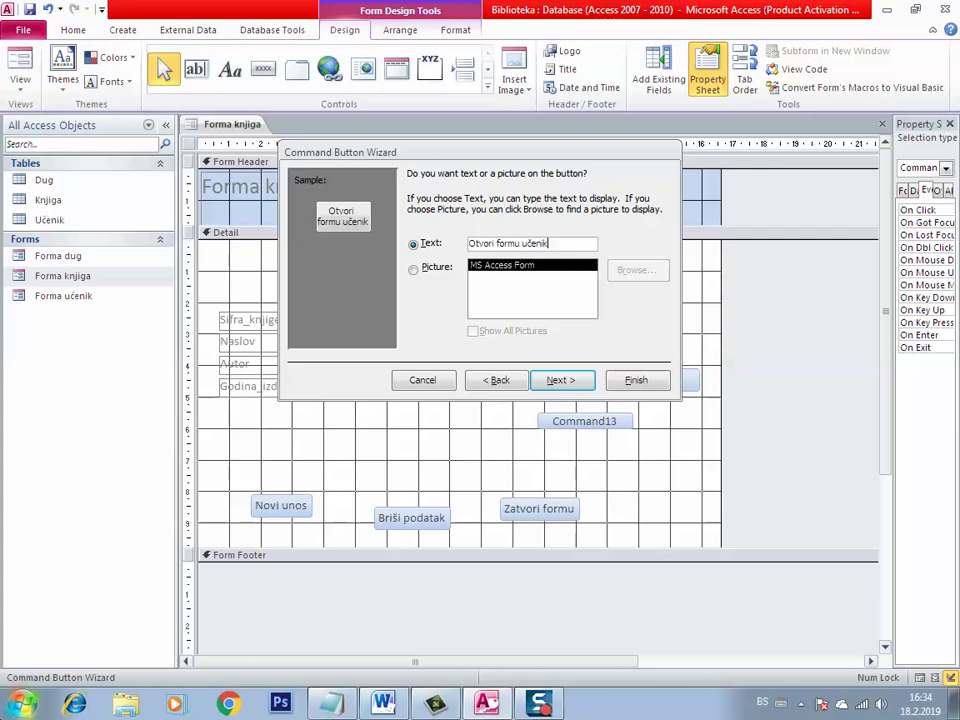
pyautogui.click(620, 386)
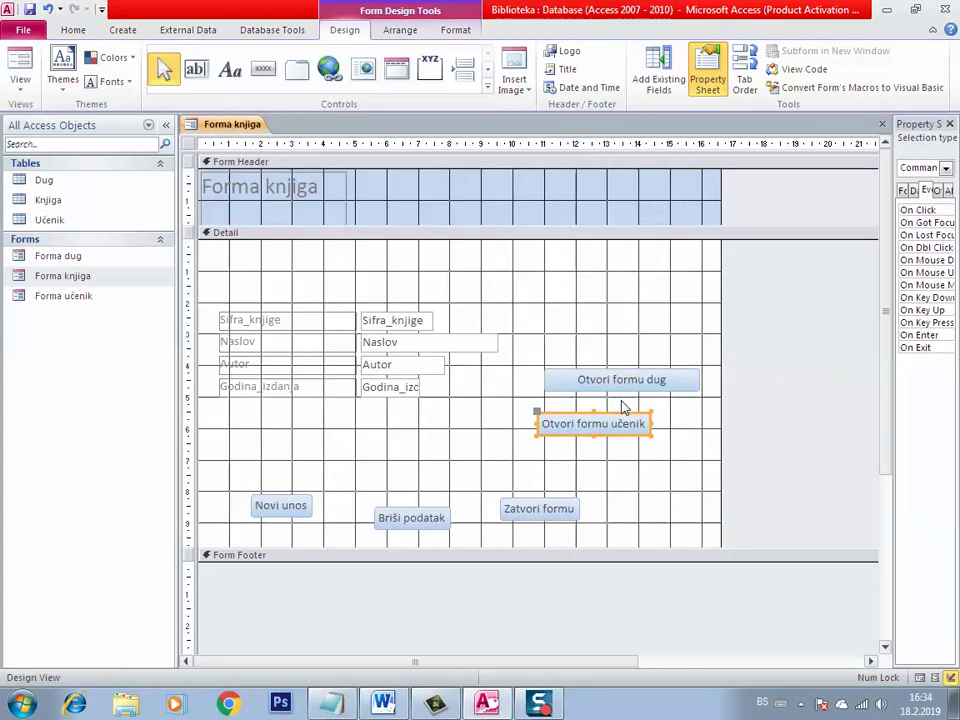
pyautogui.press('Right')
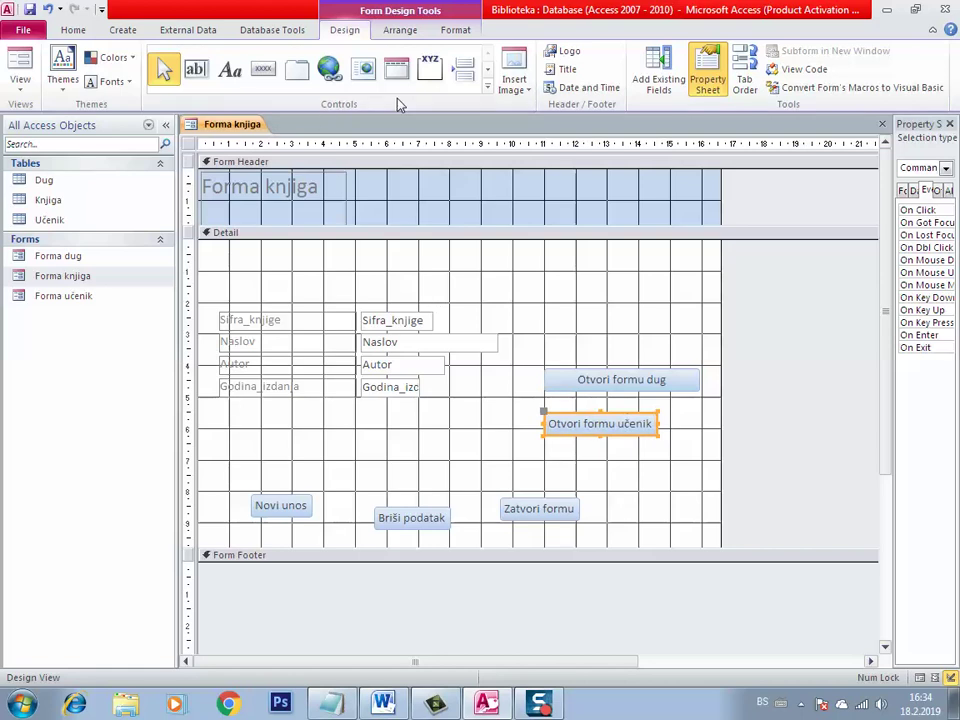
# Step: Add a combo box above the fields that finds a record on the form using Naslov and Autor, labelled "Nađi knjigu:"
pyautogui.click(487, 86)
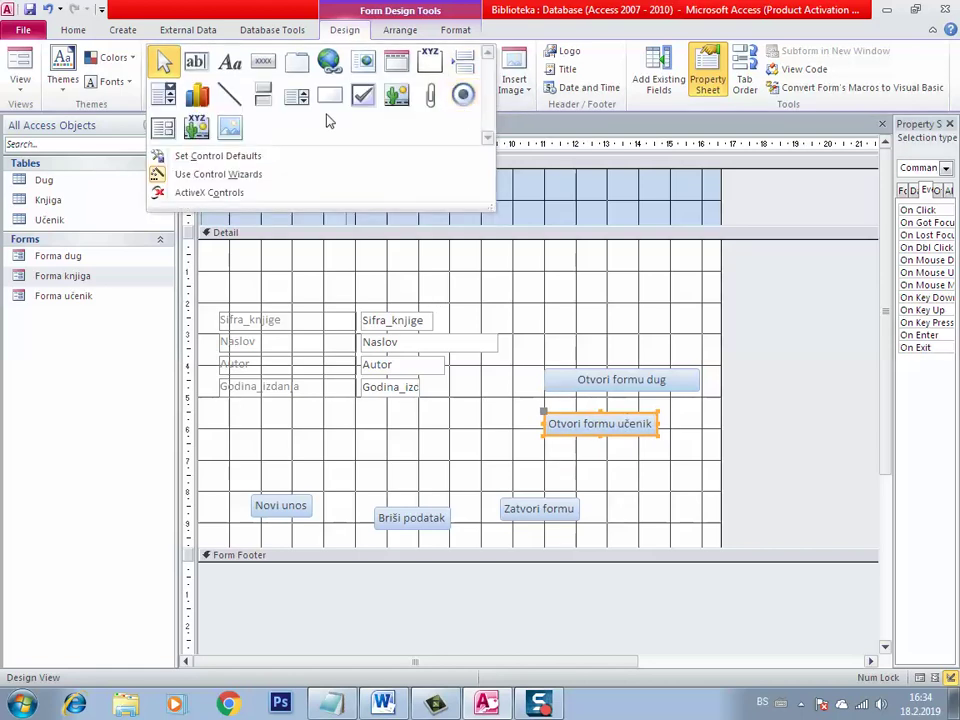
pyautogui.click(164, 93)
pyautogui.click(340, 262)
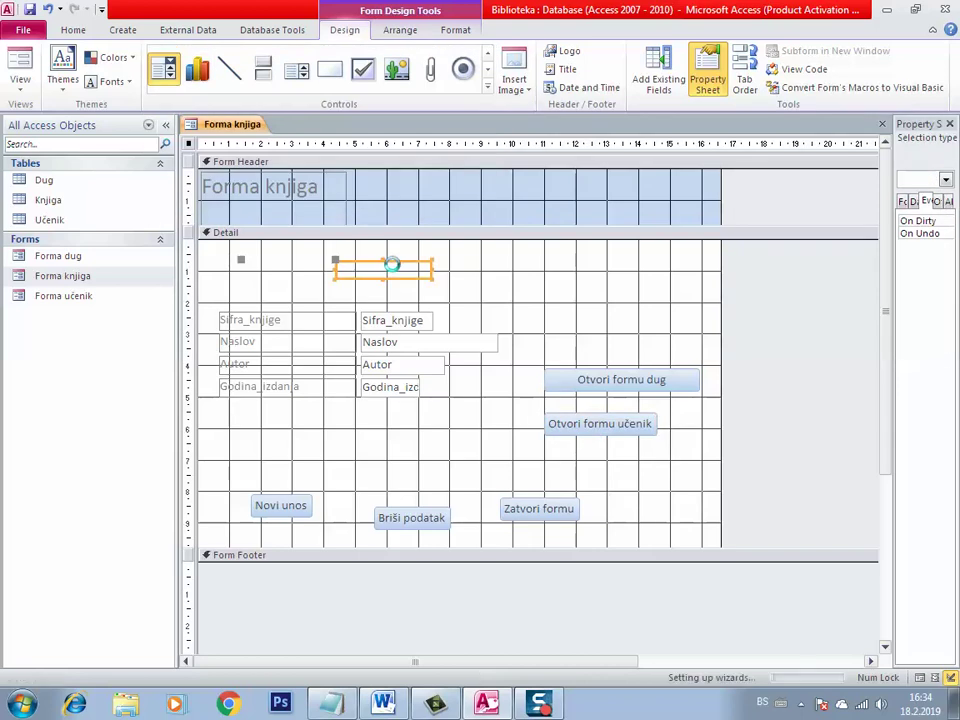
pyautogui.click(401, 280)
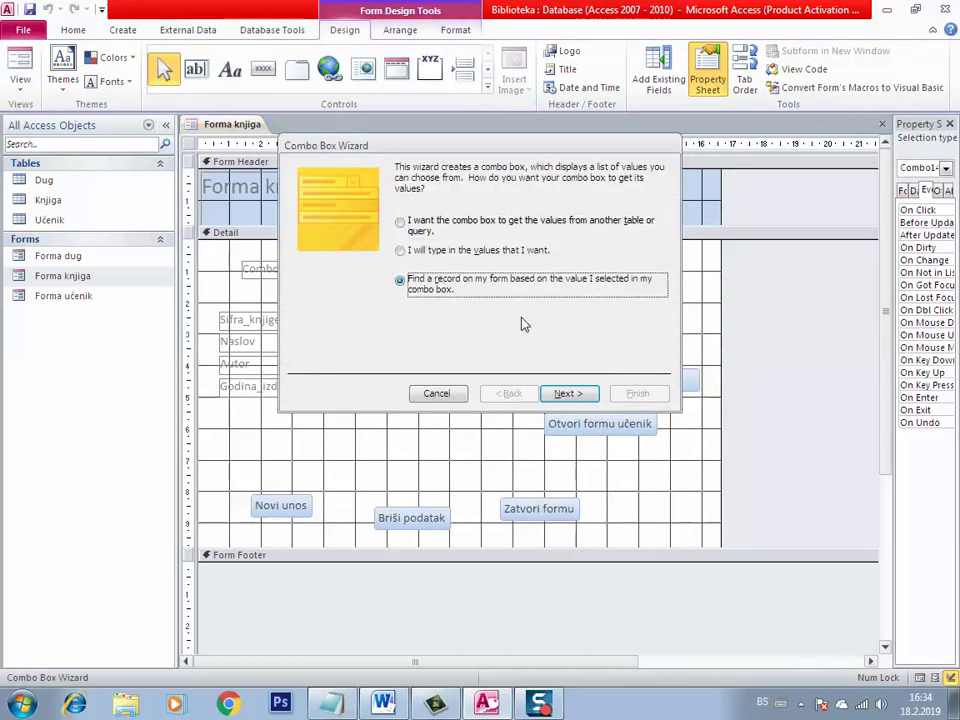
pyautogui.click(567, 393)
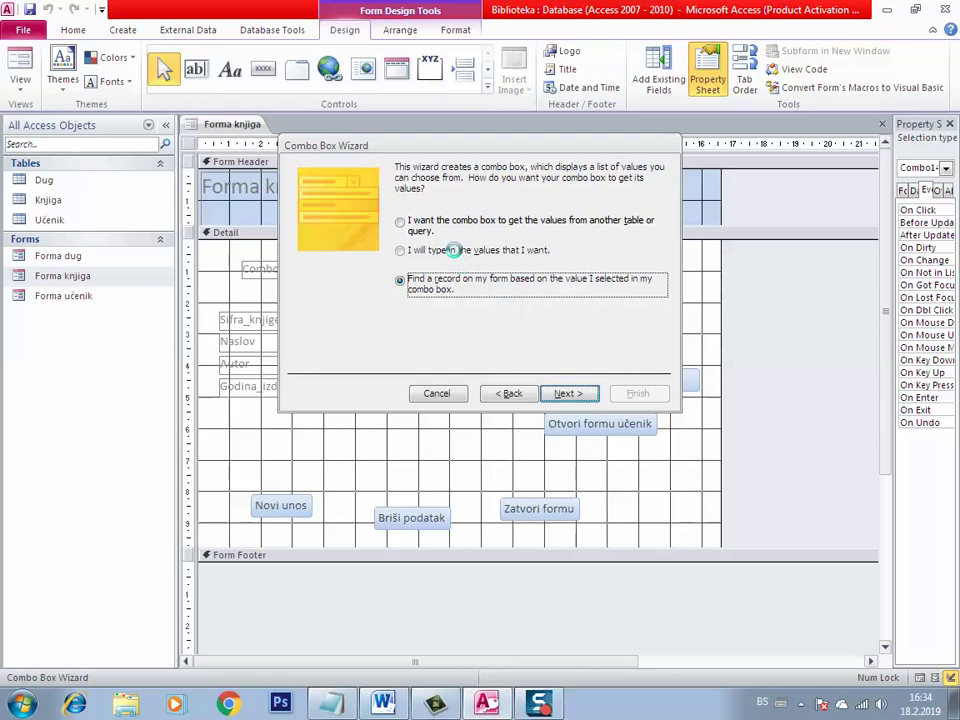
pyautogui.click(395, 290)
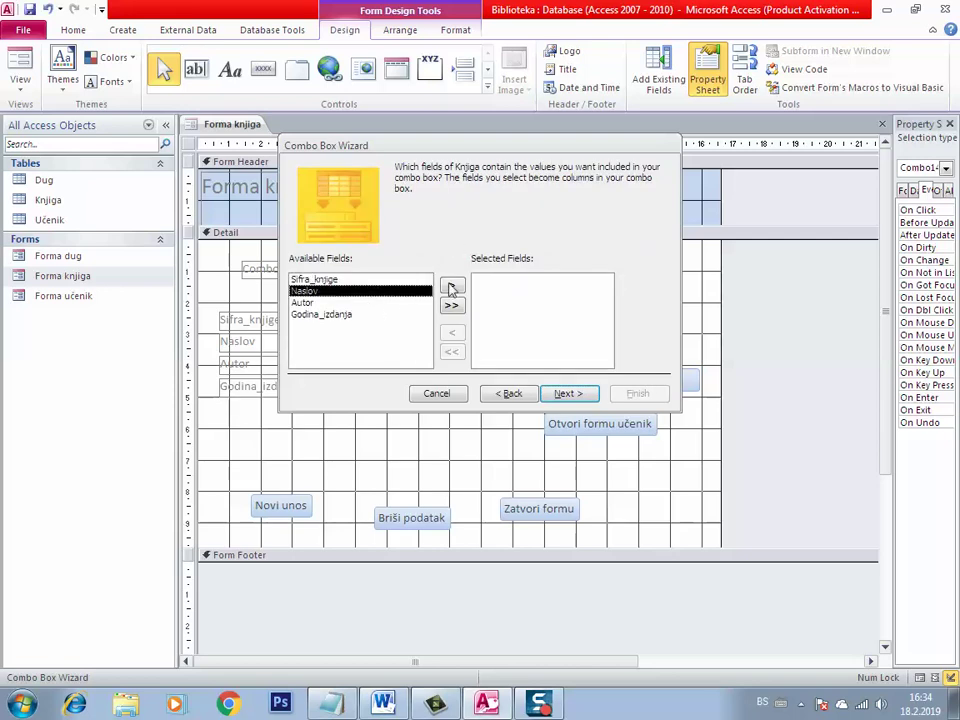
pyautogui.click(452, 287)
pyautogui.click(452, 287)
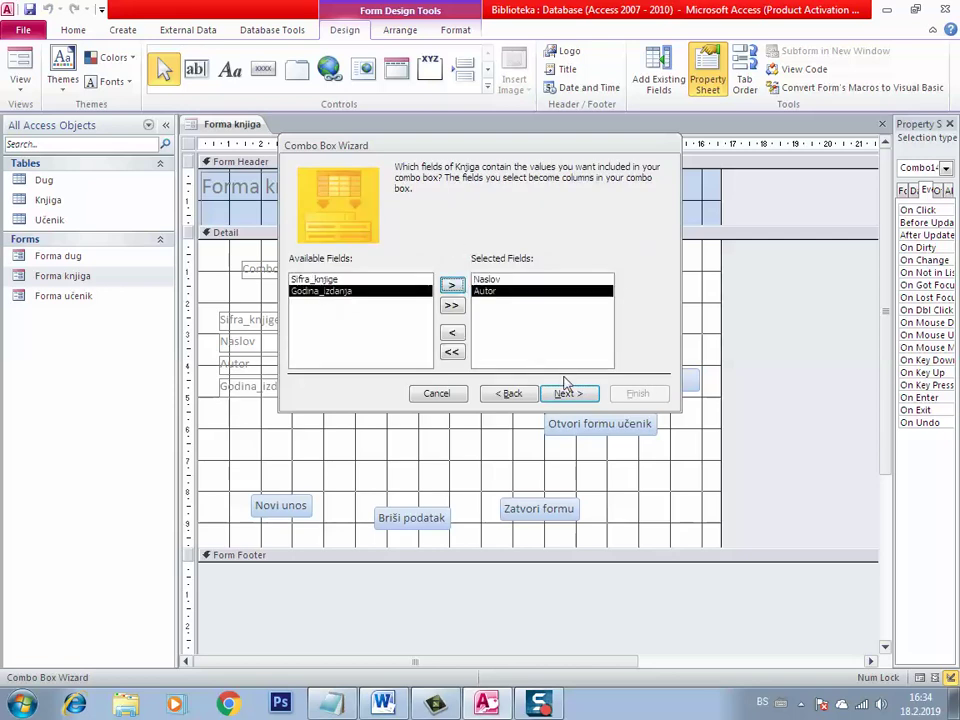
pyautogui.click(572, 395)
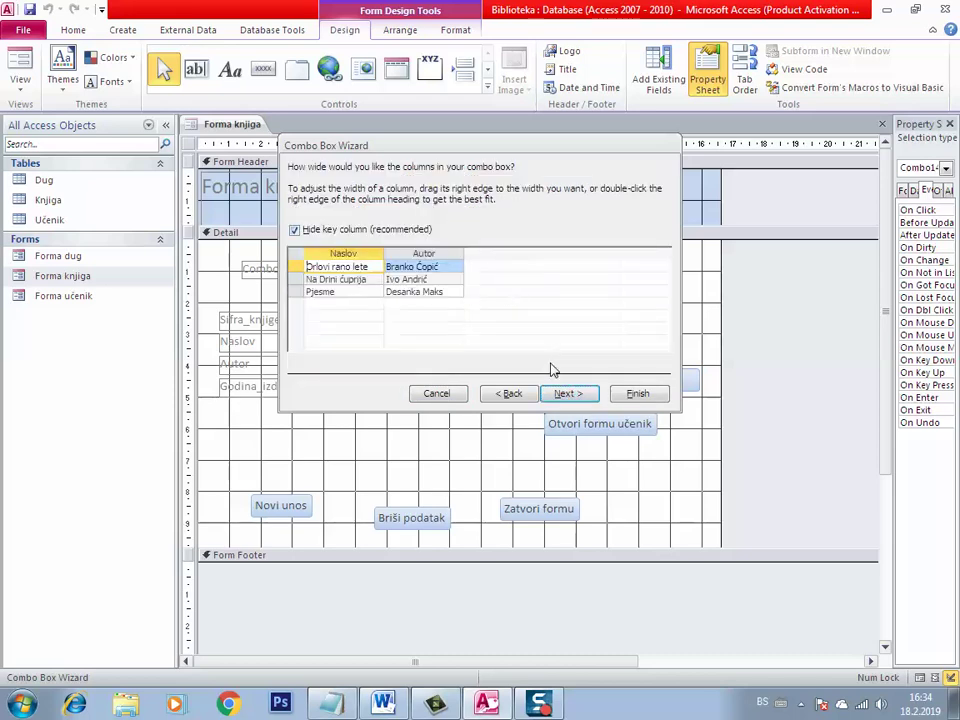
pyautogui.click(567, 393)
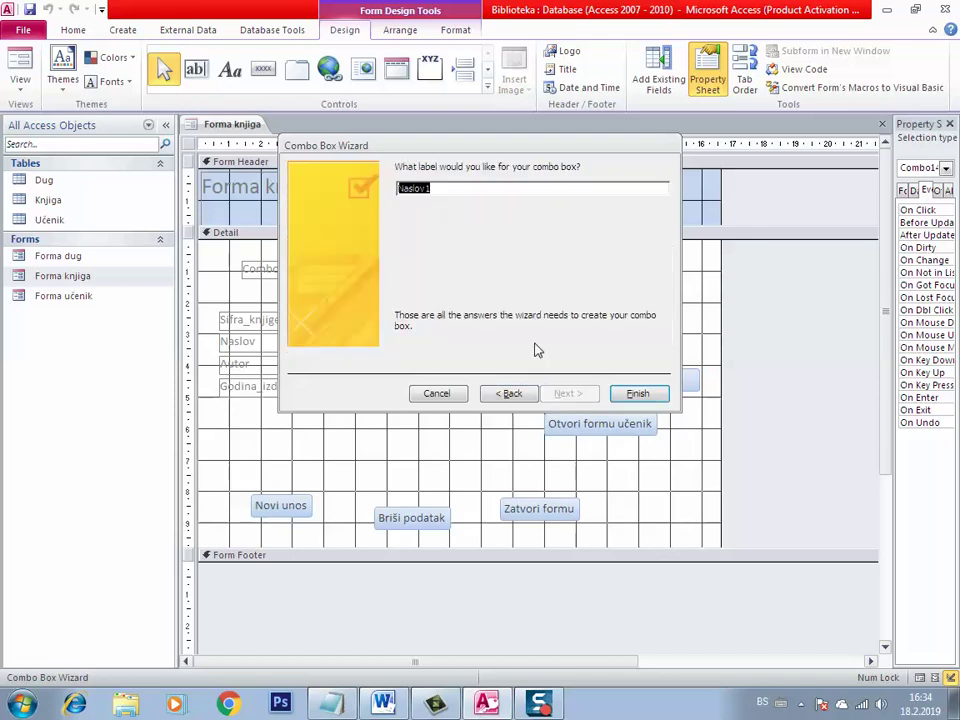
pyautogui.write('Nađi knjigu:')
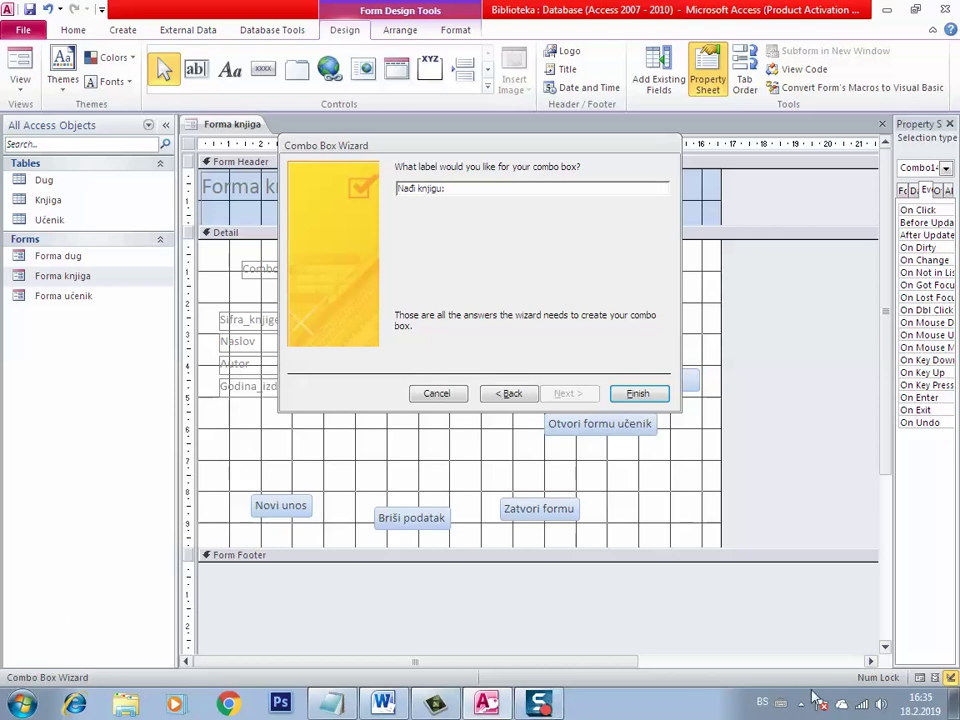
pyautogui.press('Return')
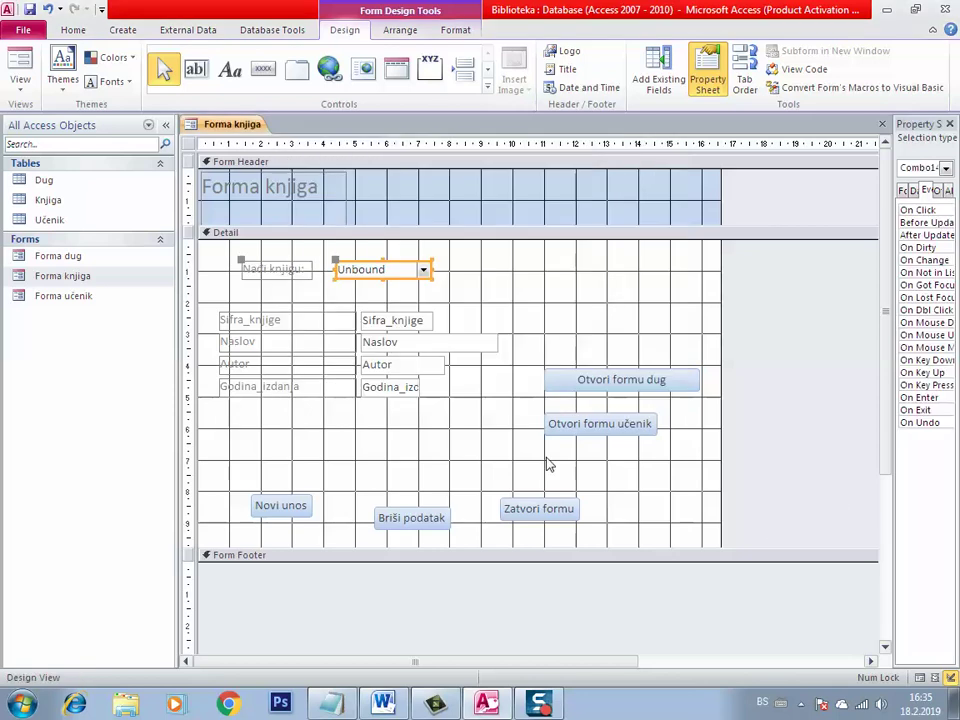
# Step: Save and close Forma knjiga
pyautogui.rightClick(235, 124)
pyautogui.click(253, 139)
pyautogui.rightClick(248, 131)
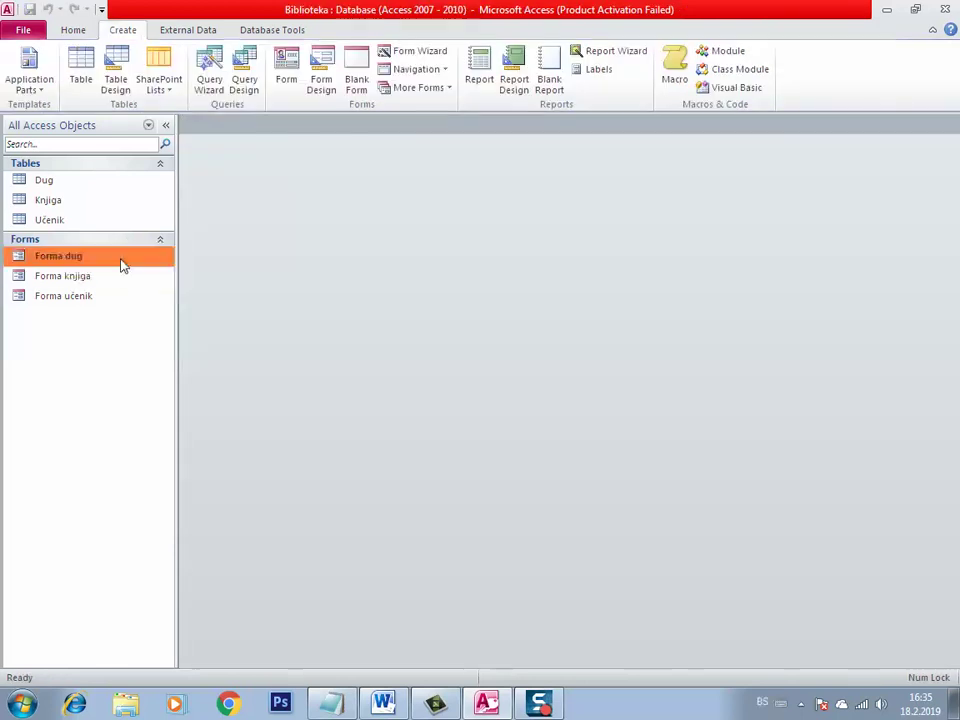
# Step: Open Forma dug in Design View and enlarge its Detail section to about 12.9 cm wide and 7.7 cm high
pyautogui.rightClick(122, 258)
pyautogui.click(170, 305)
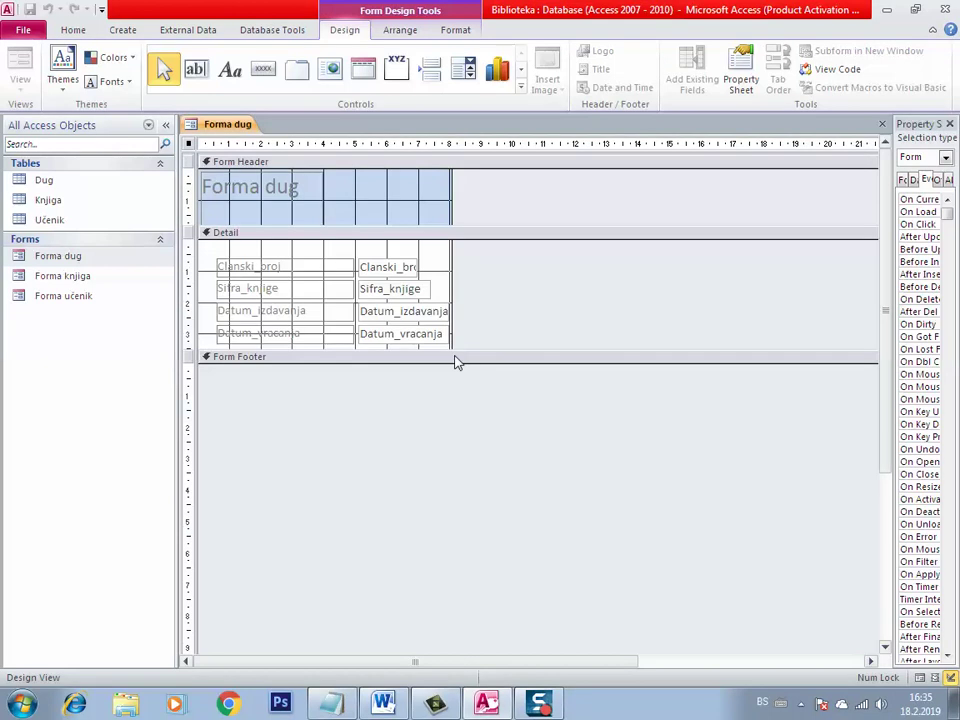
pyautogui.moveTo(450, 354); pyautogui.dragTo(604, 354)
pyautogui.moveTo(489, 348); pyautogui.dragTo(484, 482)
# Step: Move the four Forma dug fields with their labels about 0.6 cm right and 1 cm down
pyautogui.moveTo(300, 363); pyautogui.dragTo(474, 255)
pyautogui.moveTo(414, 279); pyautogui.dragTo(452, 321)
pyautogui.press('Escape')
# Step: Add a command button below the Forma dug fields that adds a new record, with the text "Novi unos"
pyautogui.click(263, 68)
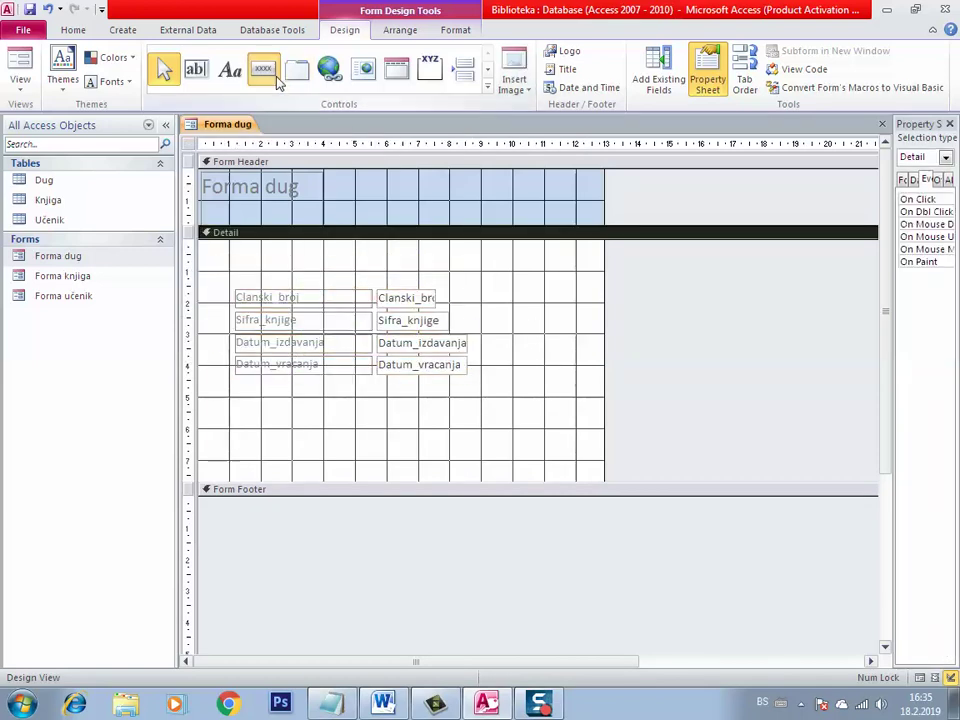
pyautogui.click(232, 408)
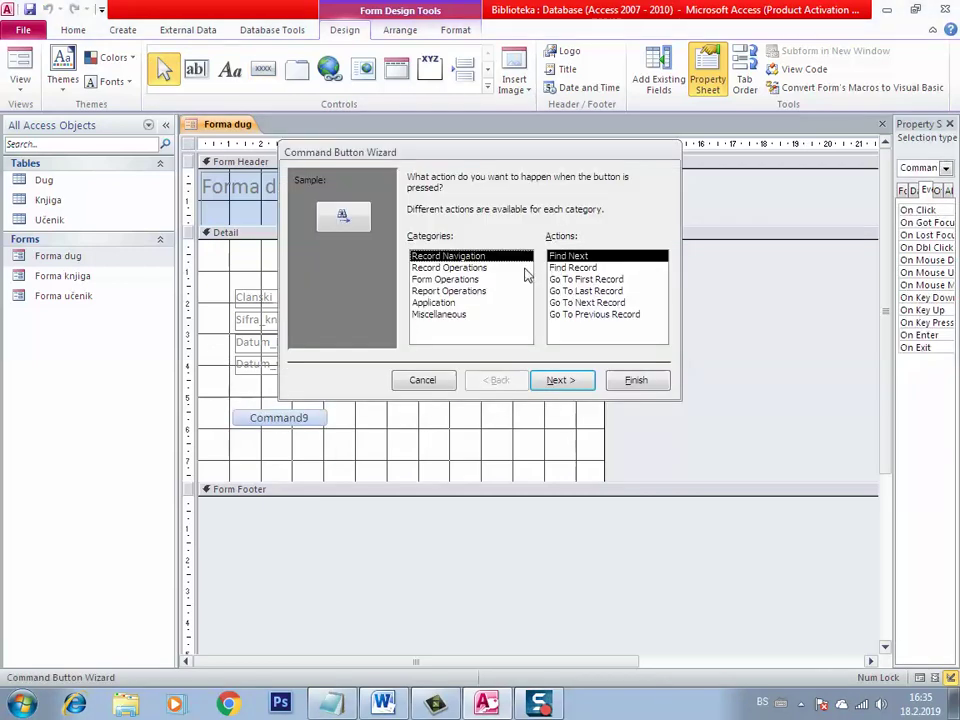
pyautogui.click(520, 268)
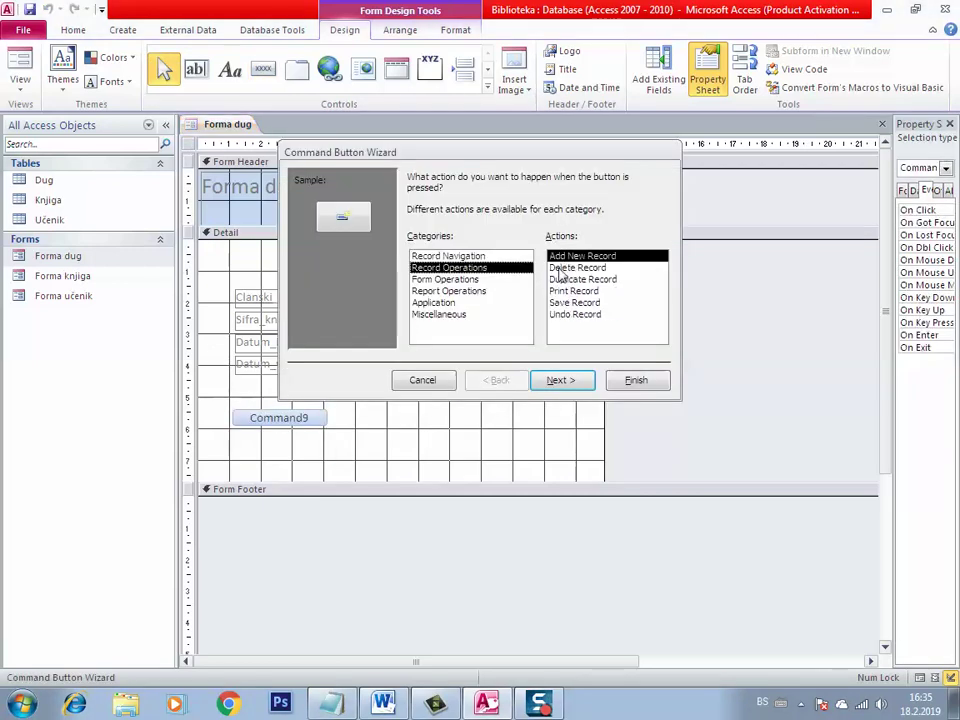
pyautogui.click(557, 380)
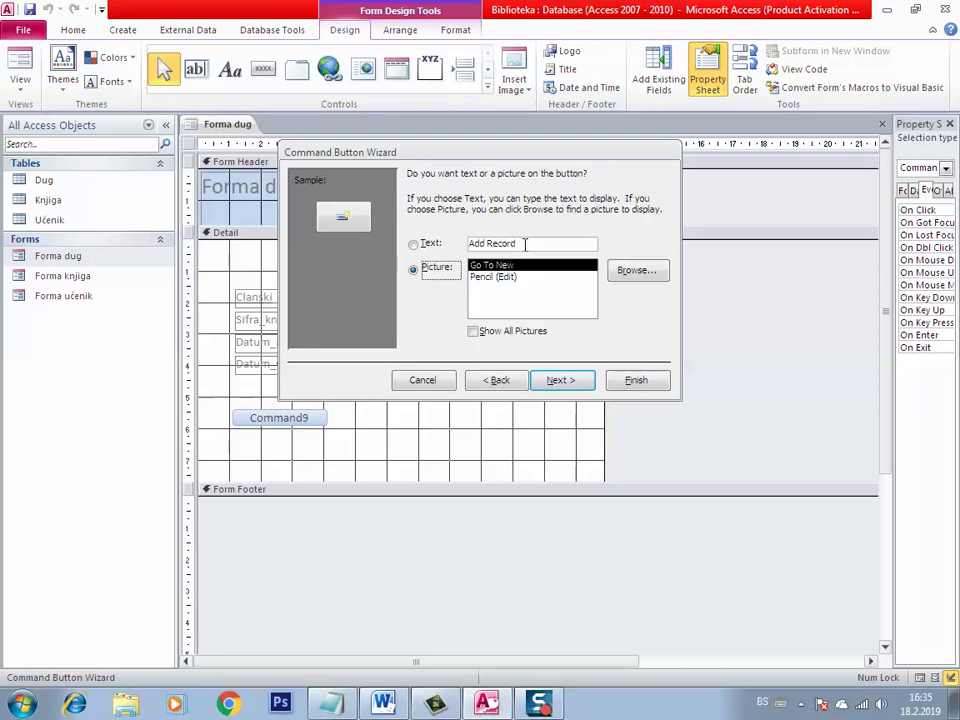
pyautogui.click(524, 243)
pyautogui.write('Novi')
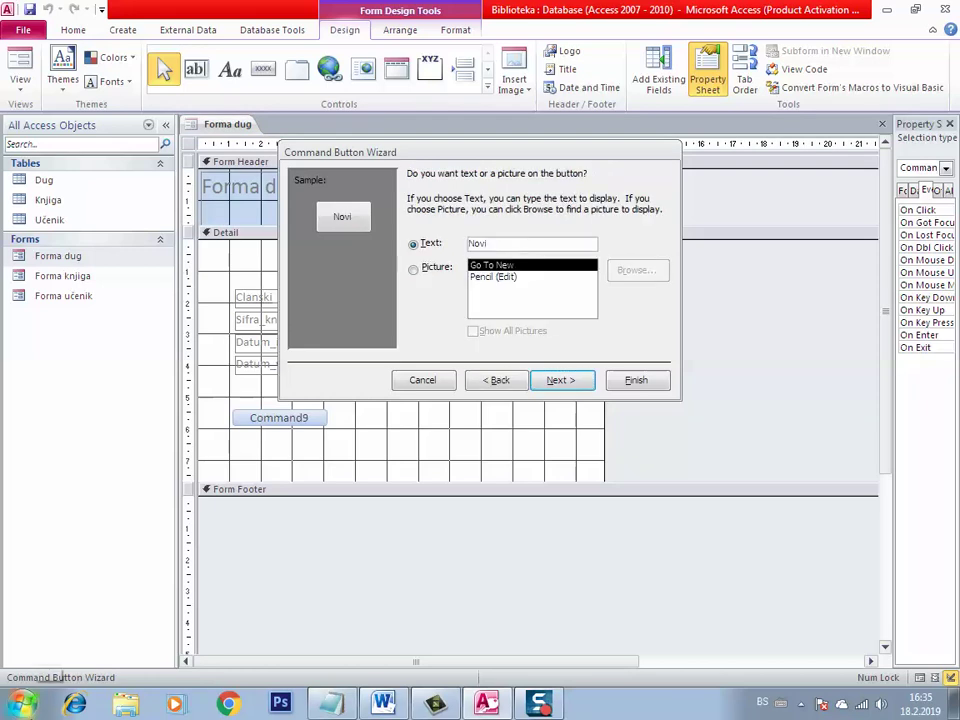
pyautogui.write(' unosđ')
pyautogui.press('Return')
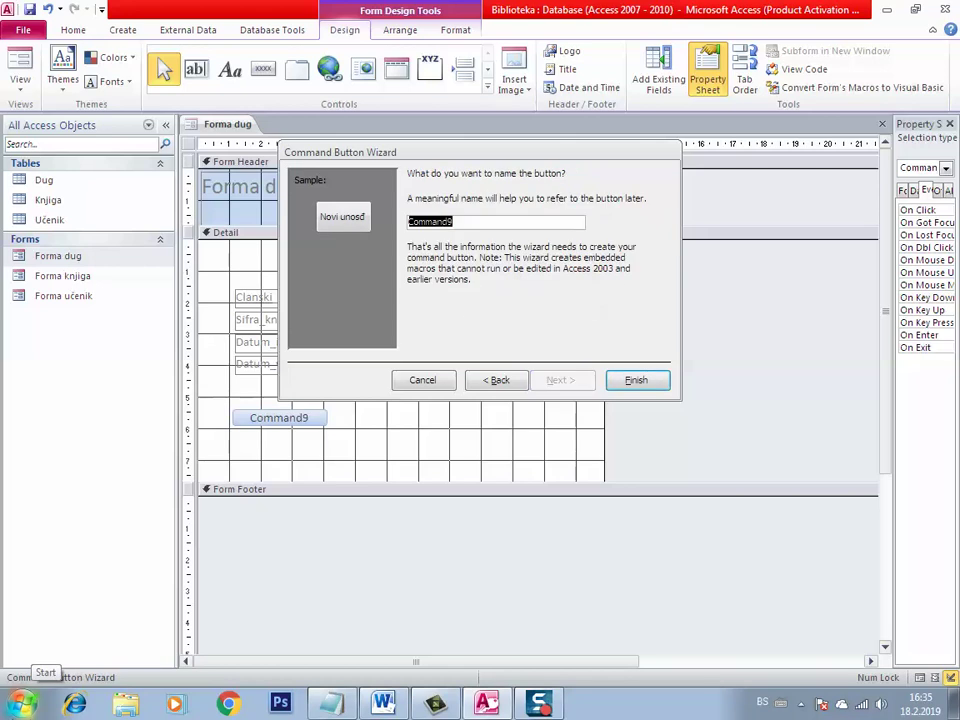
pyautogui.click(493, 381)
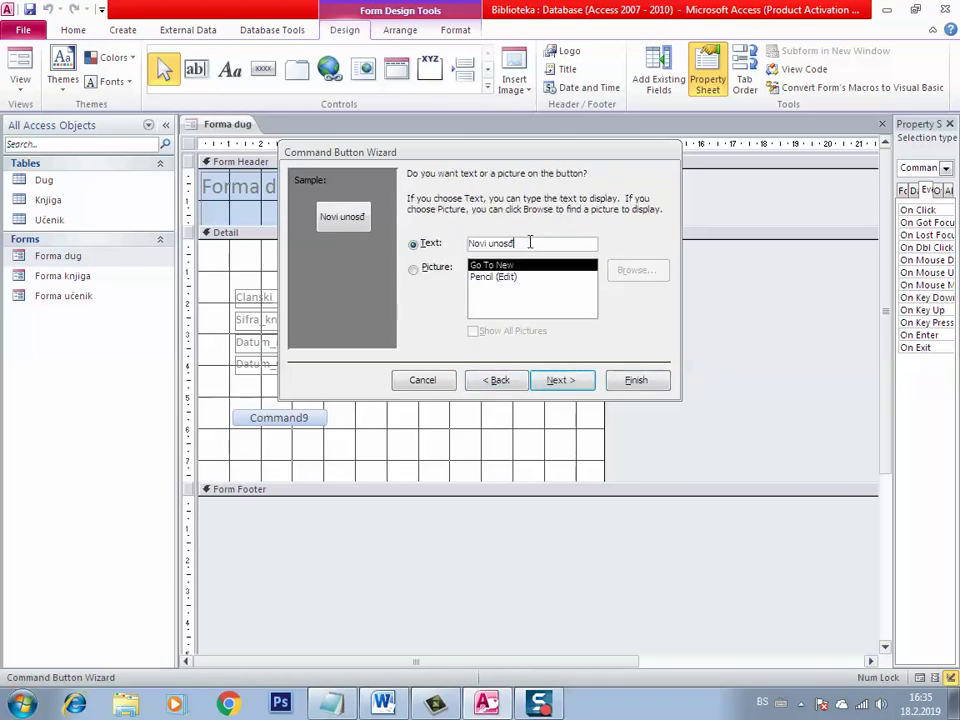
pyautogui.click(636, 380)
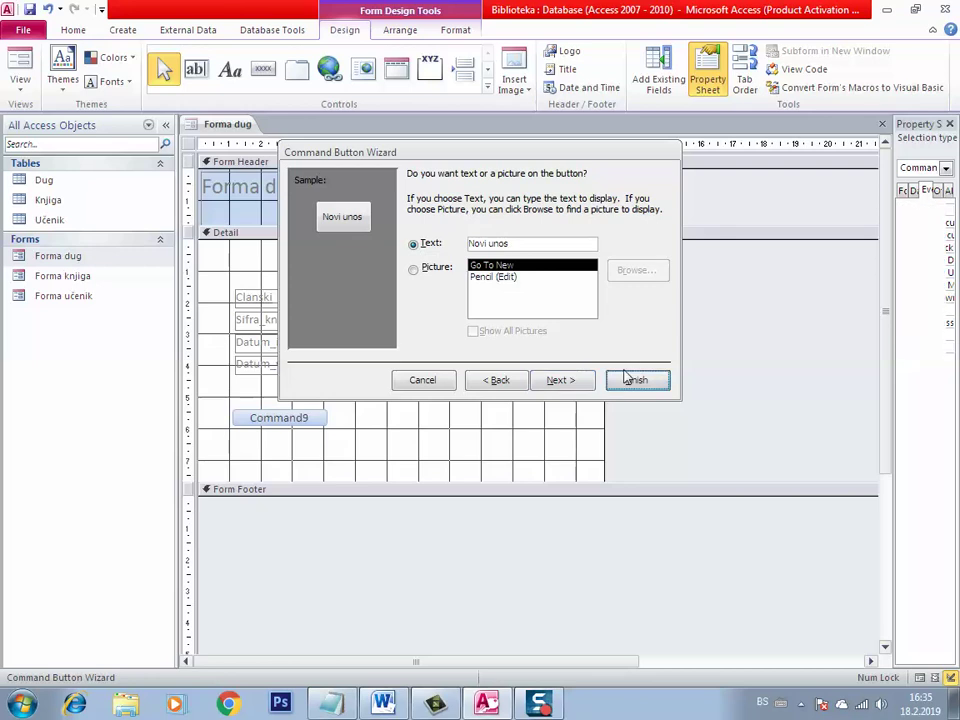
# Step: Add a command button to the right of Novi unos that deletes the record, with the text "Briši podatak"
pyautogui.click(263, 68)
pyautogui.click(345, 415)
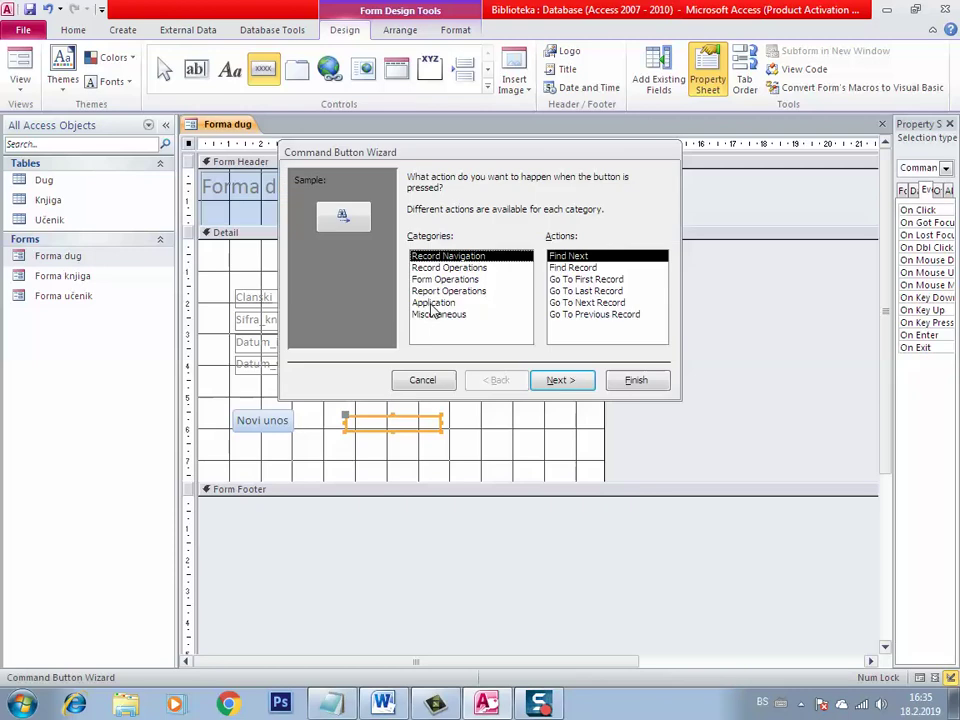
pyautogui.click(447, 267)
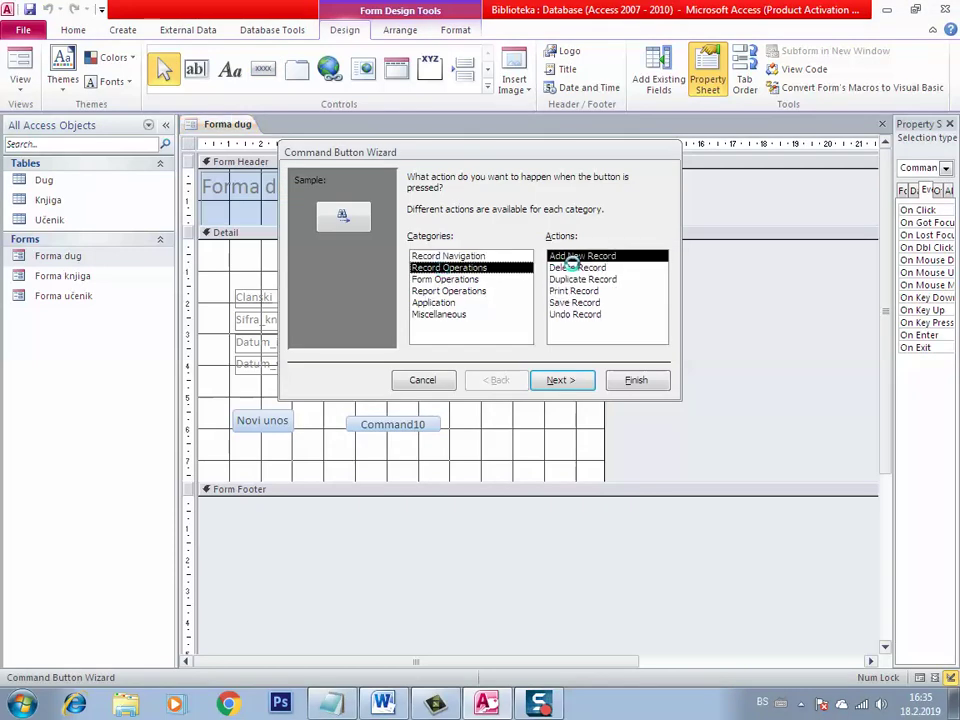
pyautogui.click(580, 279)
pyautogui.click(578, 268)
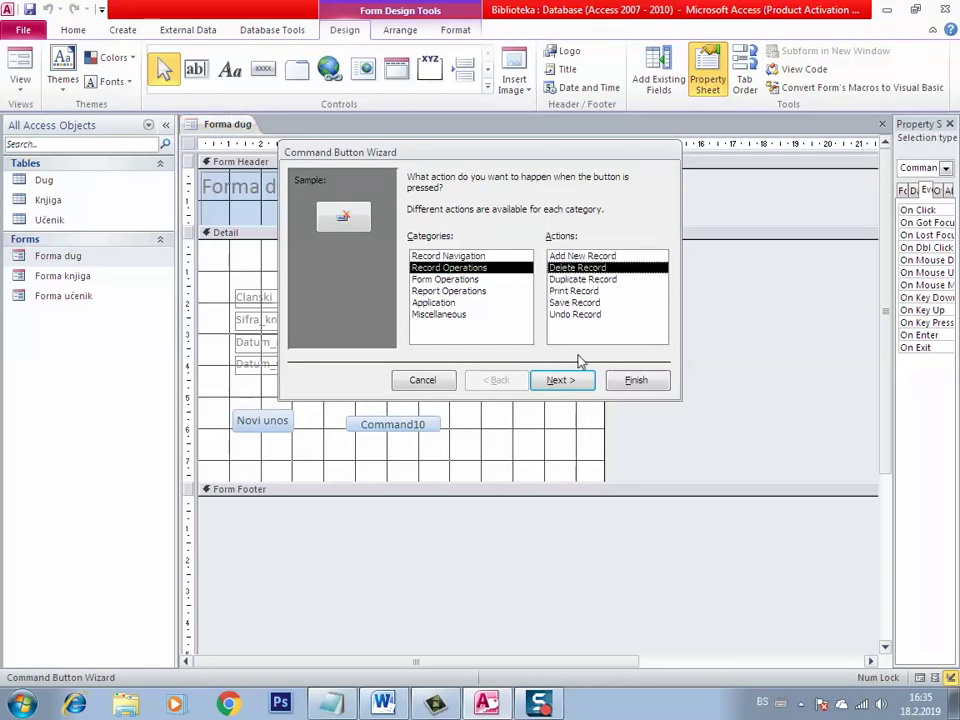
pyautogui.click(562, 382)
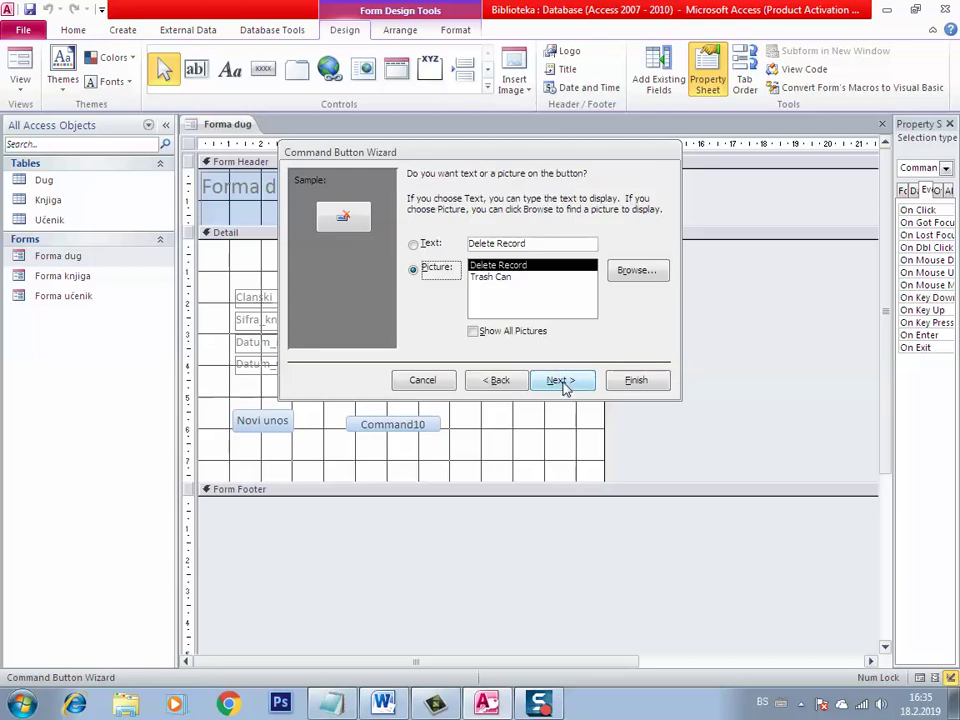
pyautogui.click(490, 245)
pyautogui.write('Bri')
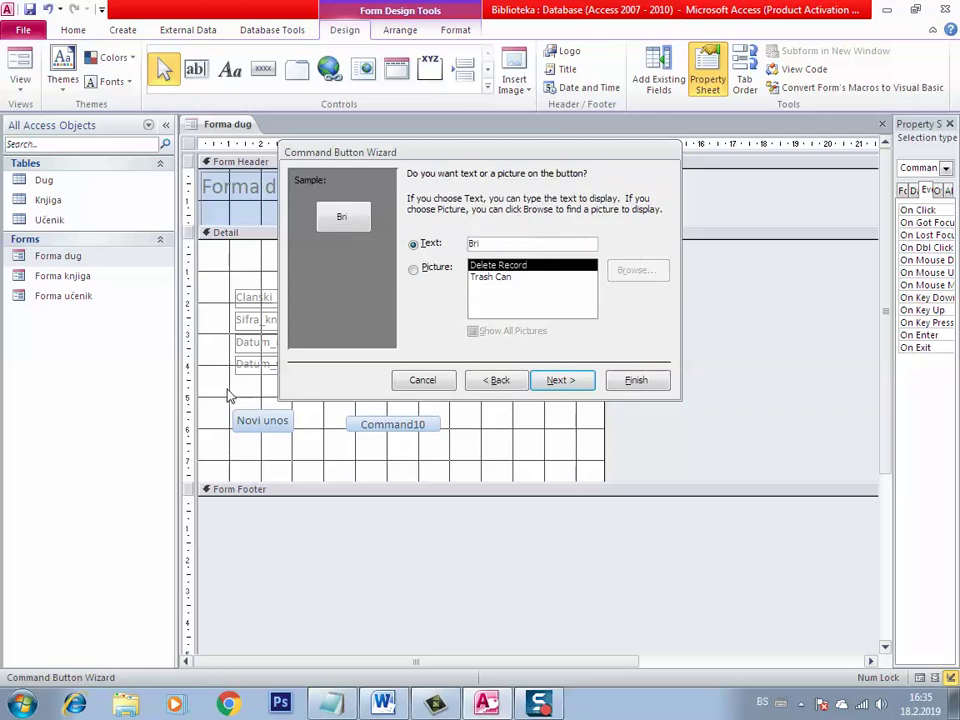
pyautogui.write('p')
pyautogui.write('ši')
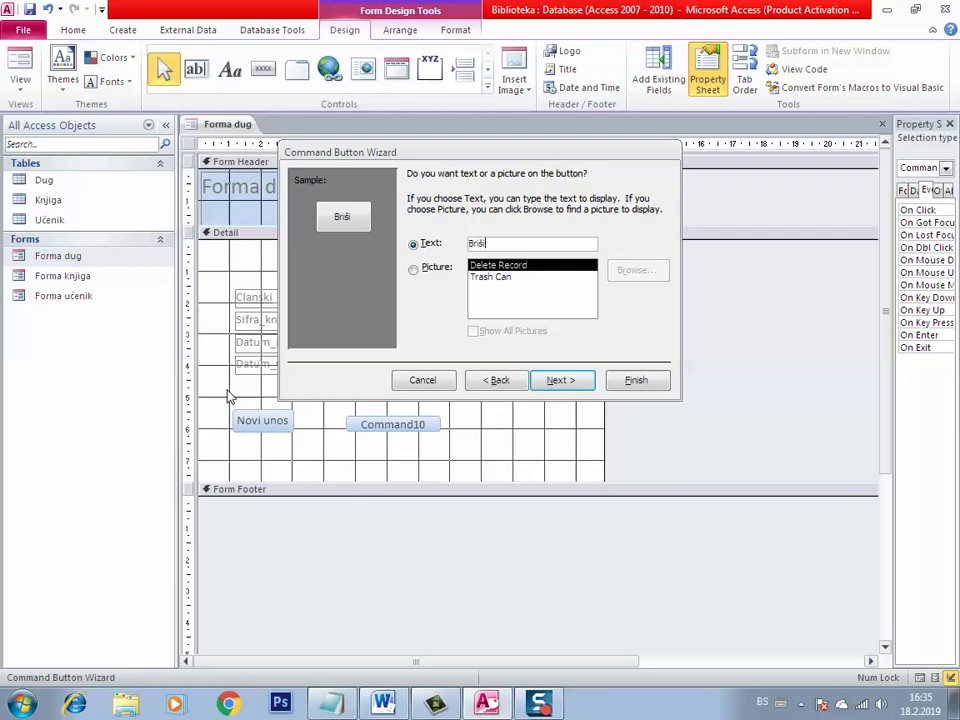
pyautogui.write(' podatak')
pyautogui.click(632, 386)
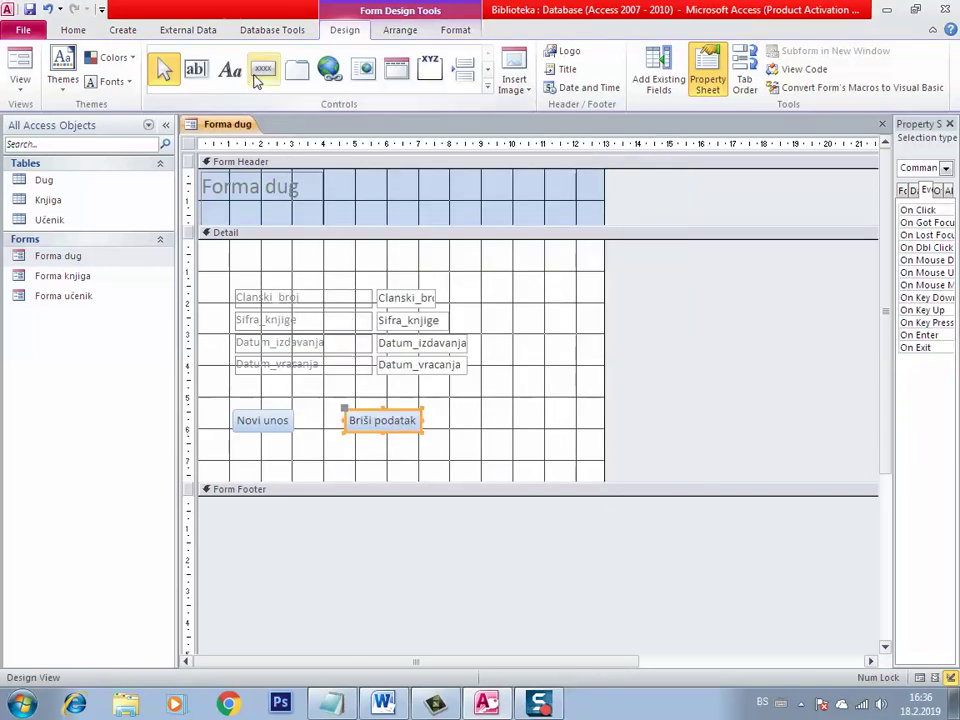
# Step: Add a command button to the right of Briši podatak that closes the form, with the text "Zatvori formu"
pyautogui.click(258, 80)
pyautogui.click(509, 412)
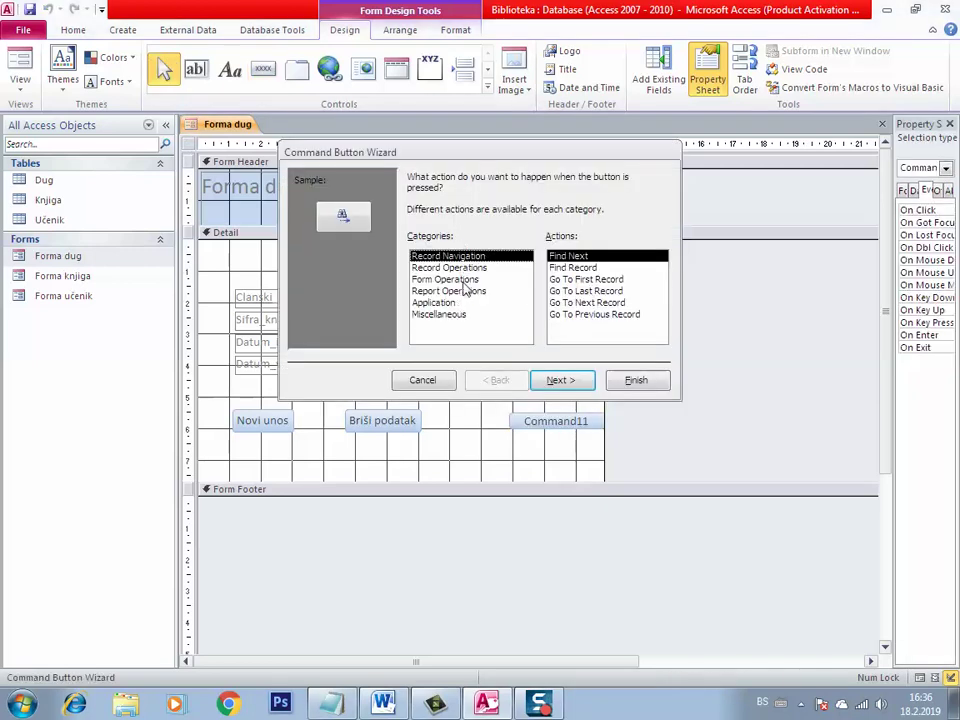
pyautogui.click(455, 280)
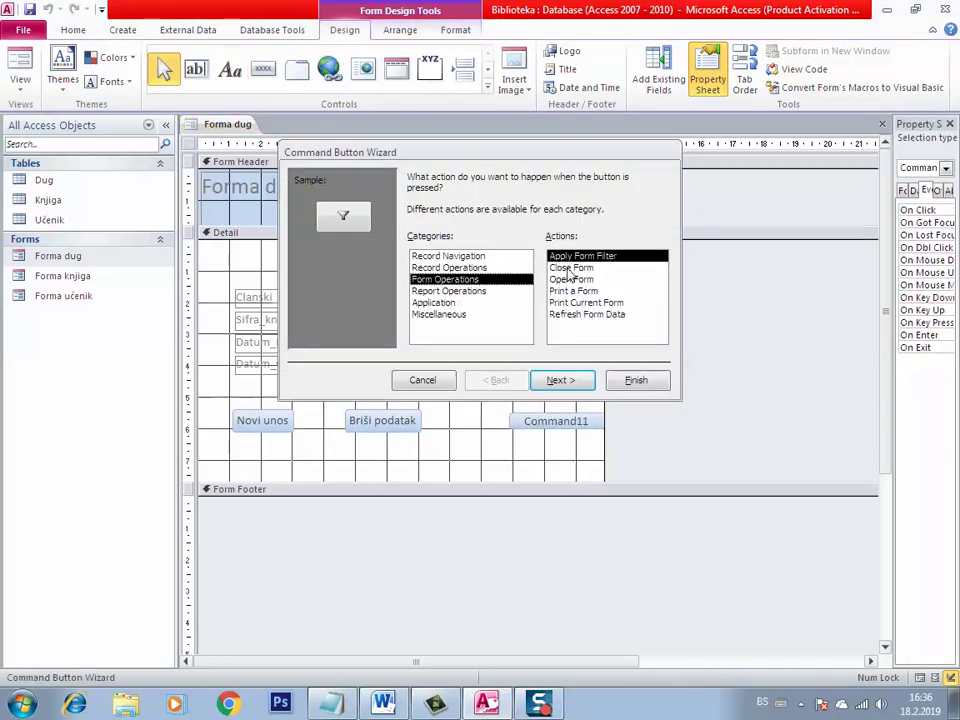
pyautogui.click(570, 268)
pyautogui.click(566, 380)
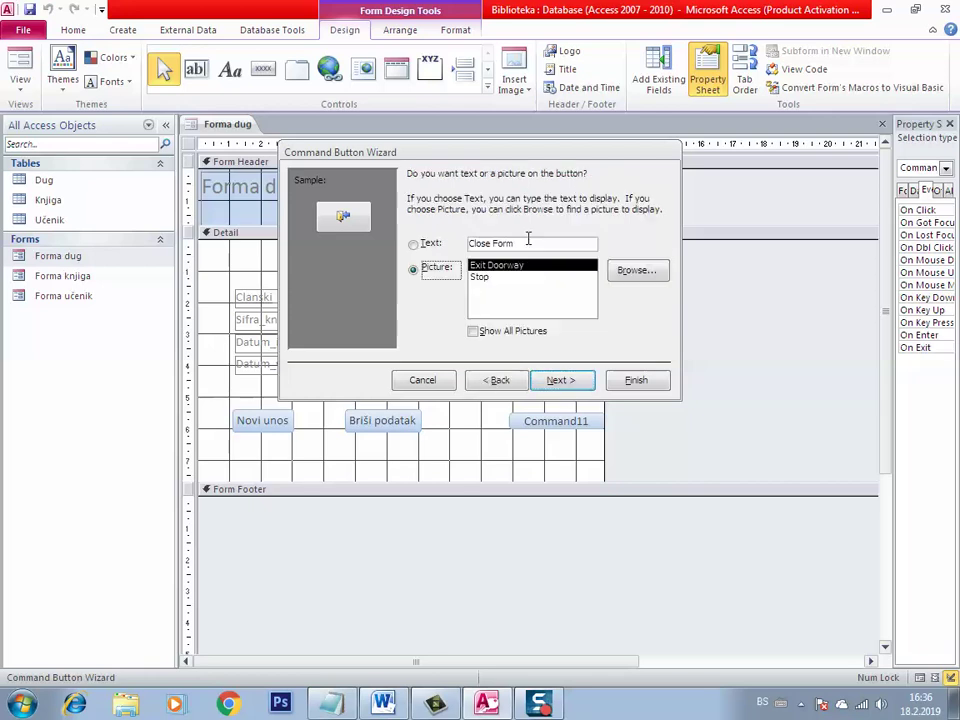
pyautogui.click(520, 243)
pyautogui.write('Za')
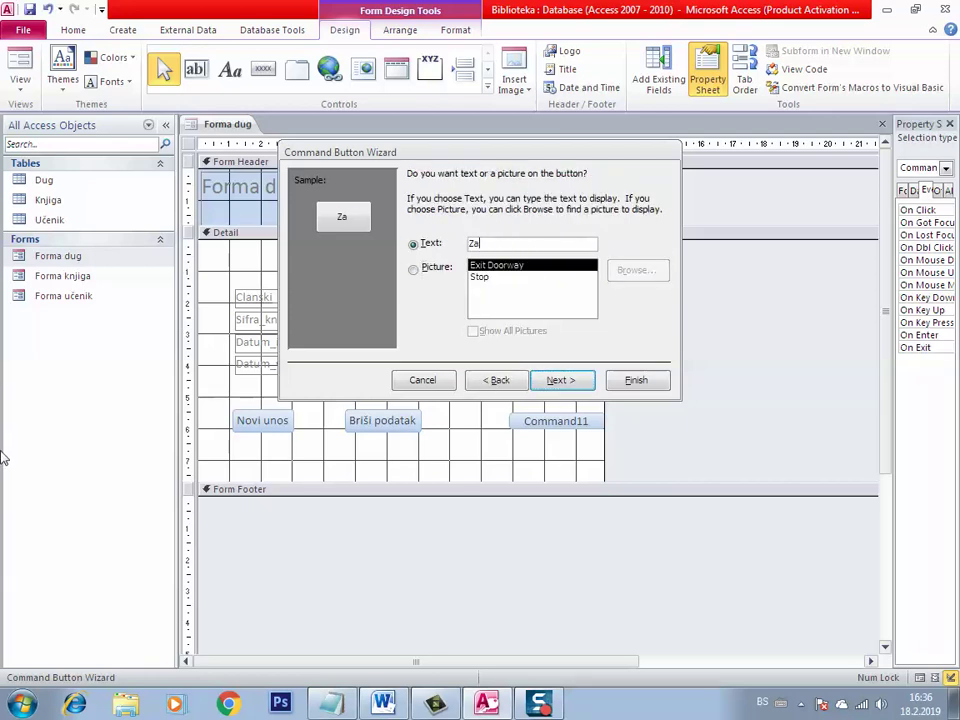
pyautogui.write('tvori formu')
pyautogui.press('Return')
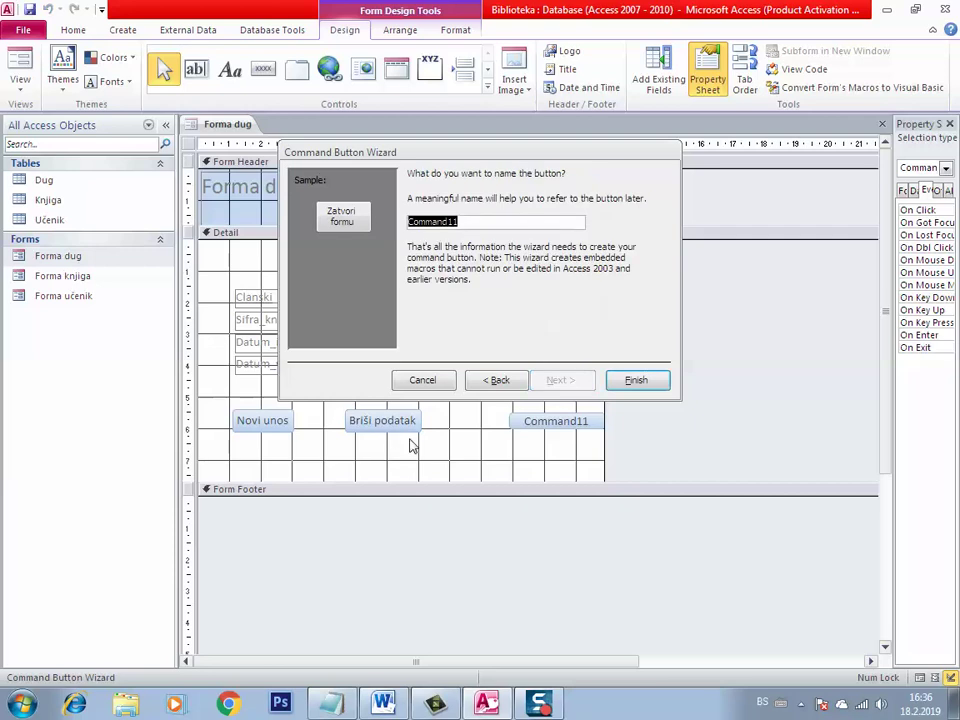
pyautogui.press('Return')
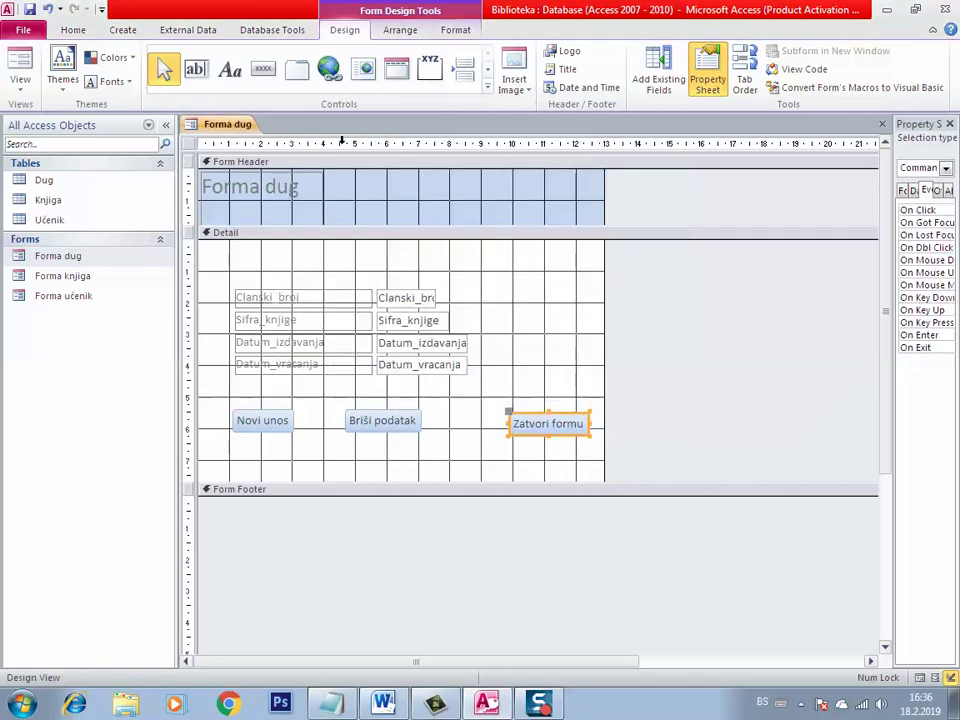
# Step: Add a command button beside the fields that opens Forma učenik showing all records, with the text "Otvori formu učenik"
pyautogui.click(264, 70)
pyautogui.click(508, 304)
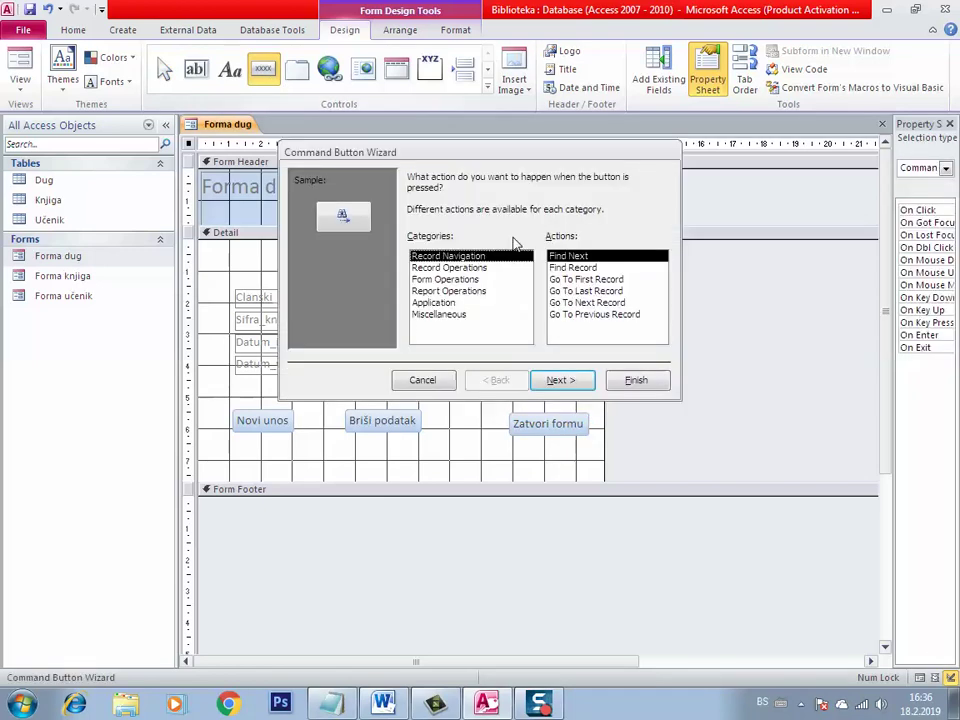
pyautogui.click(474, 280)
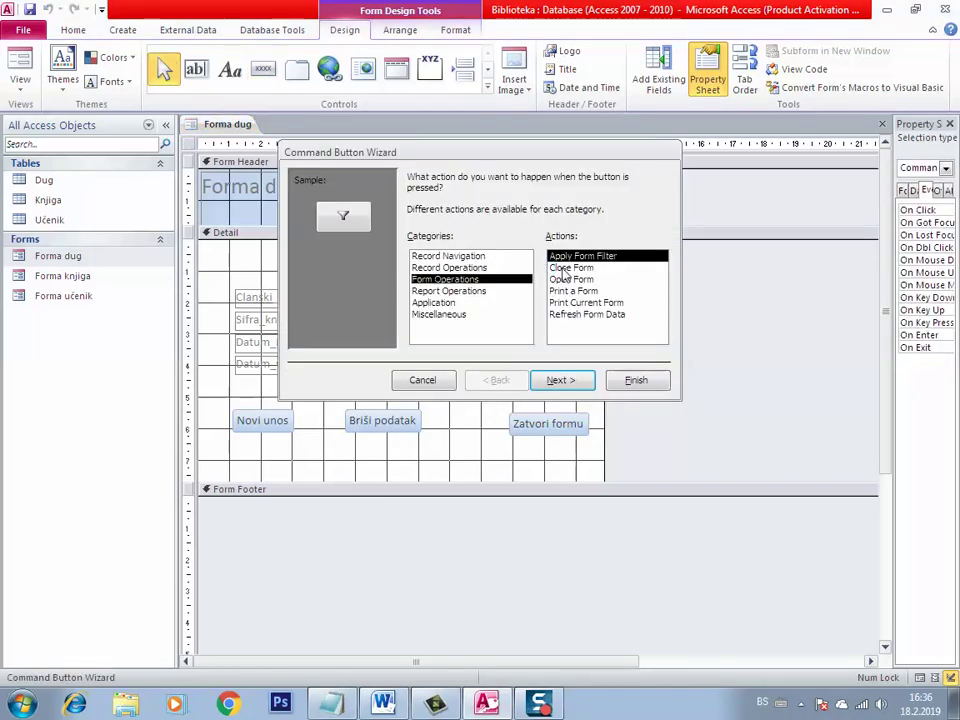
pyautogui.click(569, 282)
pyautogui.click(570, 378)
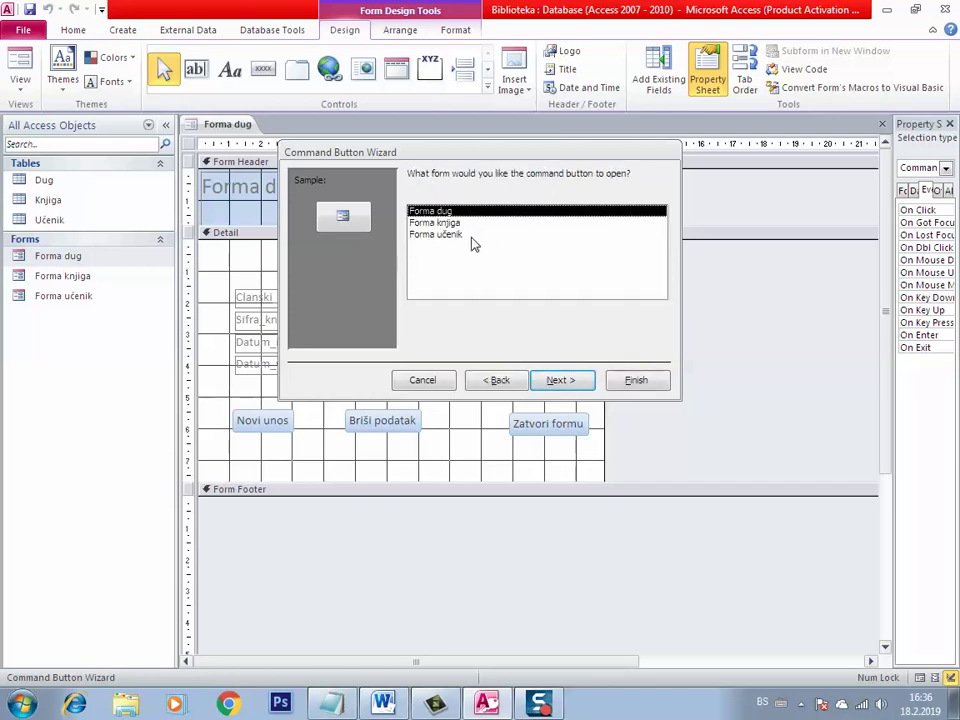
pyautogui.click(474, 235)
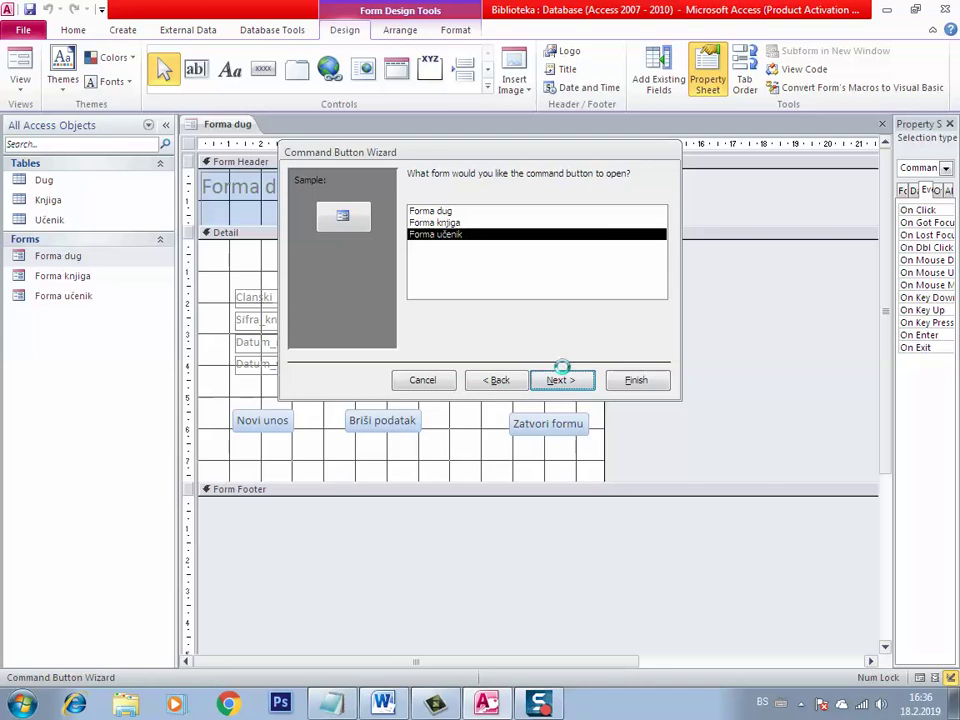
pyautogui.click(560, 379)
pyautogui.click(561, 380)
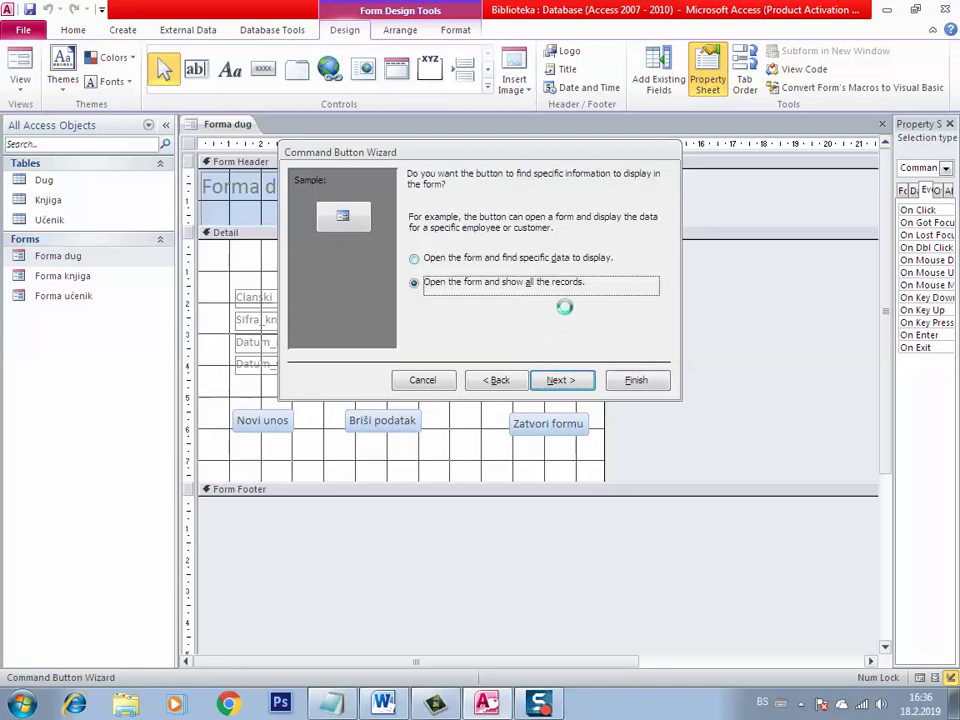
pyautogui.click(521, 241)
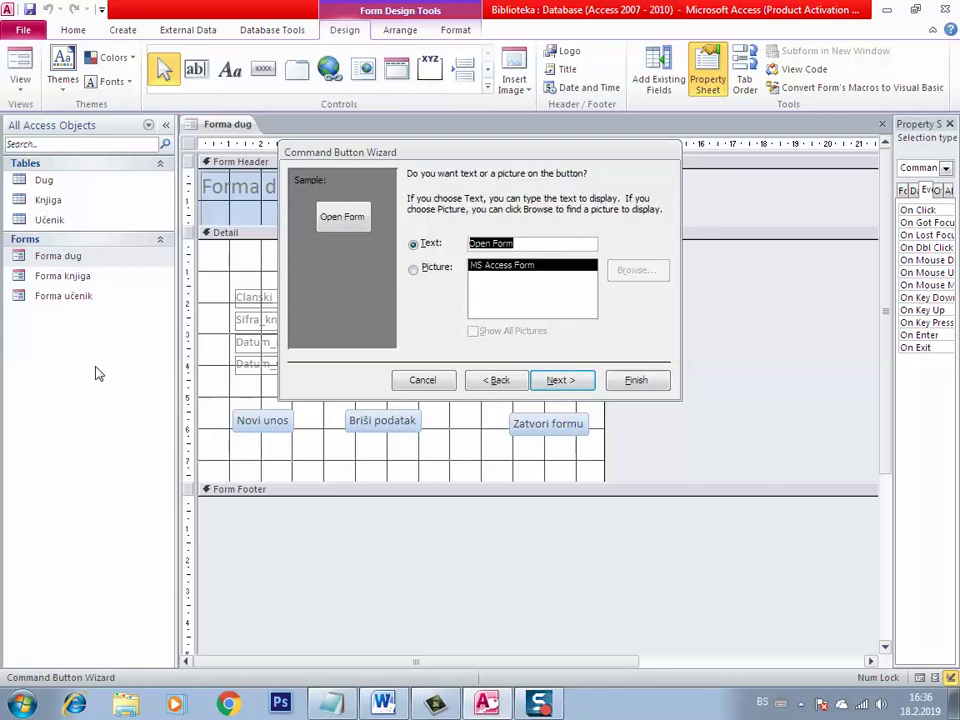
pyautogui.write('Otvori formu u')
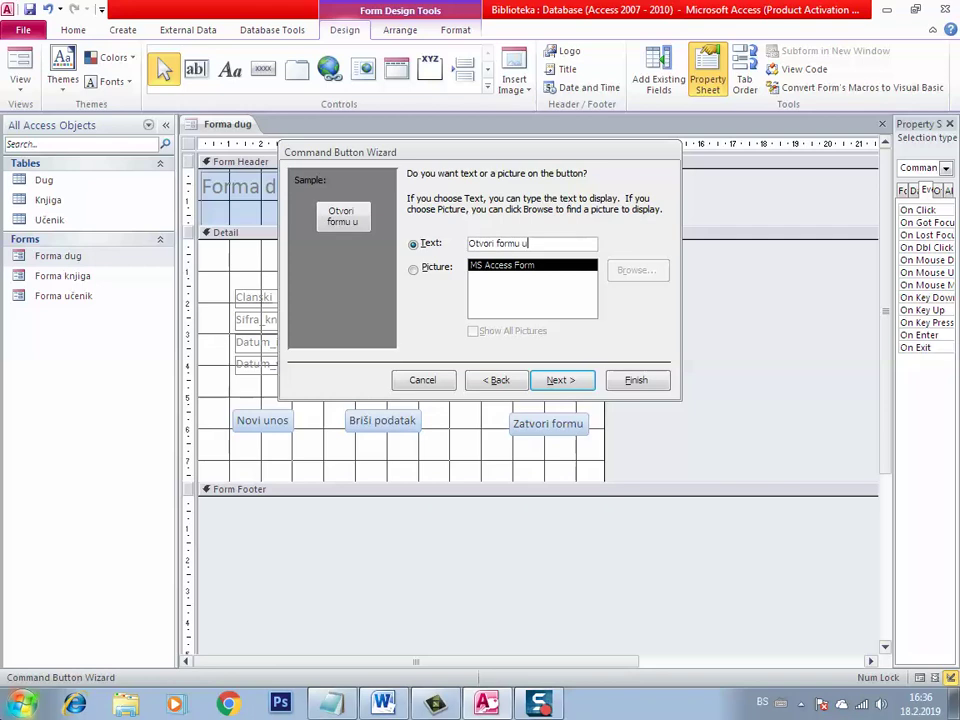
pyautogui.write('čenik')
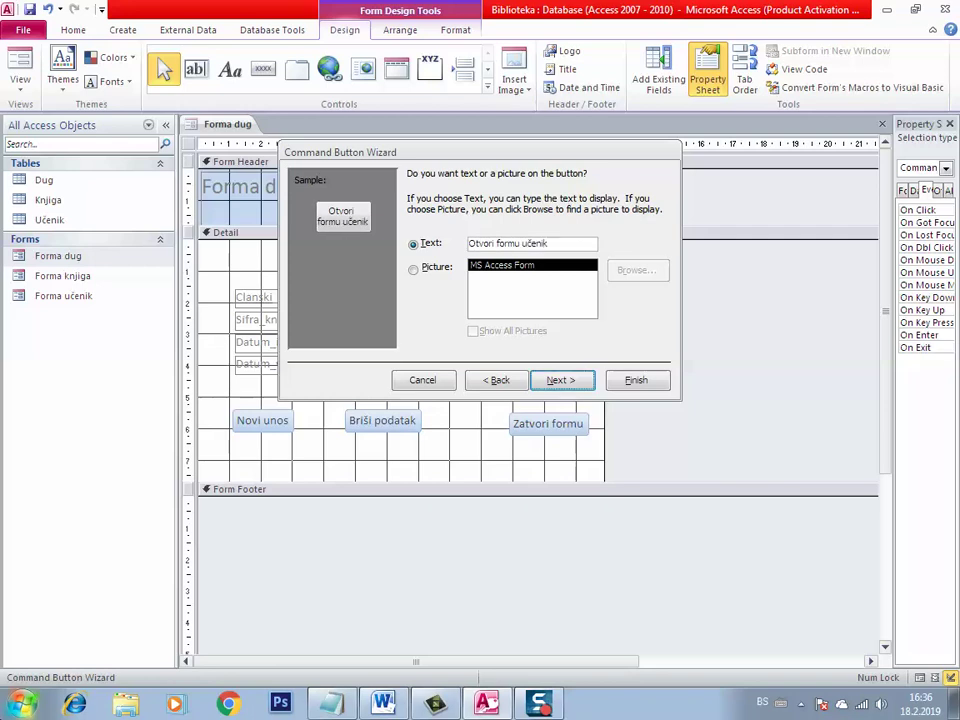
pyautogui.press('Return')
pyautogui.press('Return')
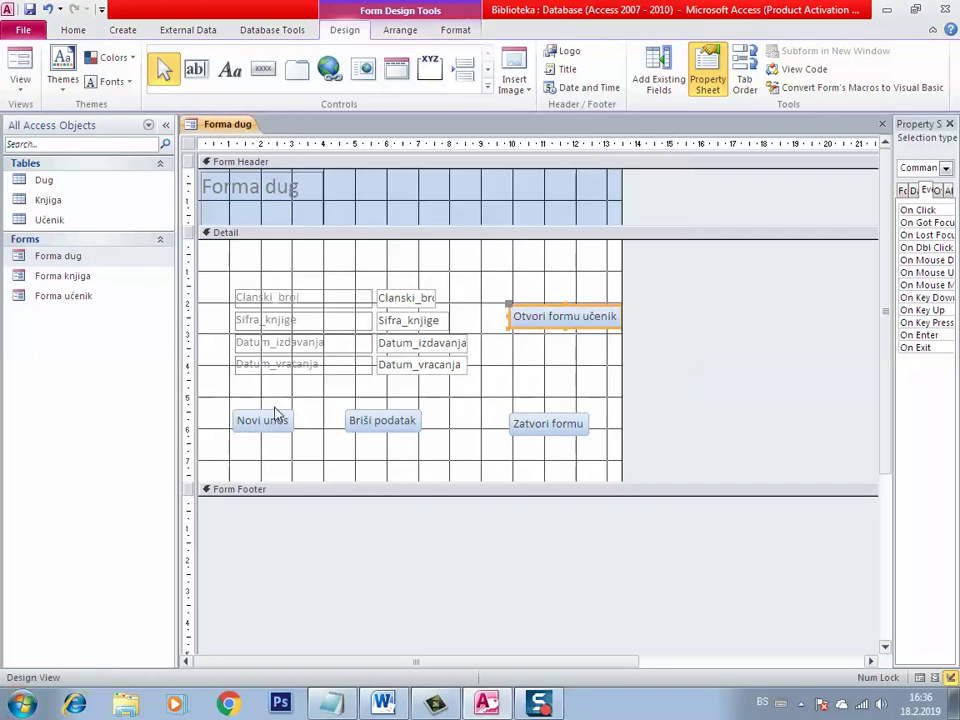
# Step: Add a command button below Otvori formu učenik that opens Forma knjiga showing all records, with the text "Otvori formu knjige"
pyautogui.click(263, 68)
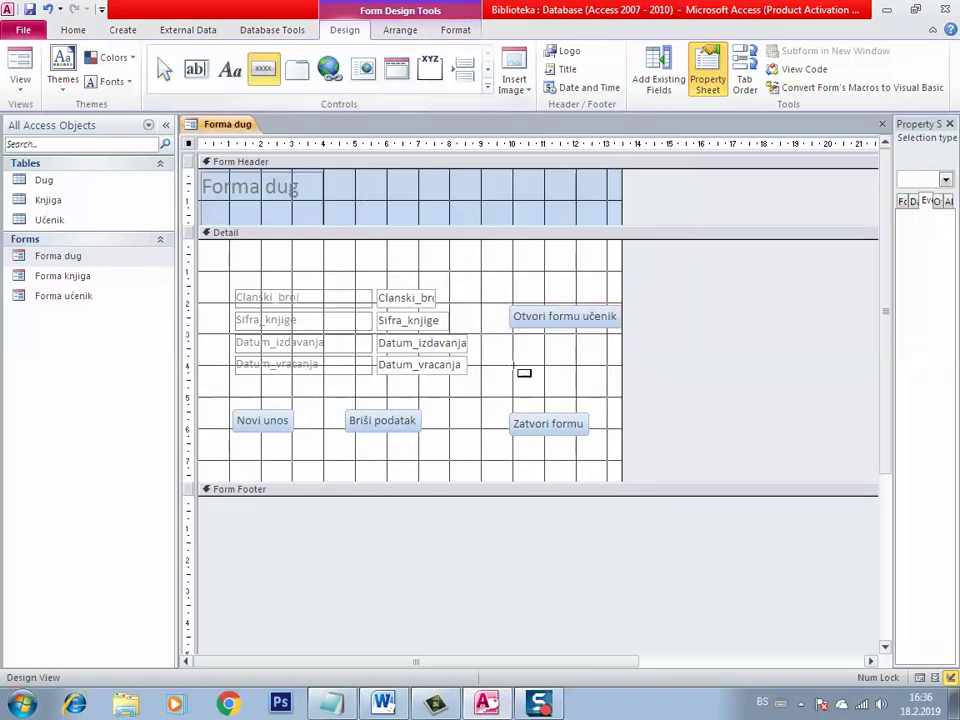
pyautogui.moveTo(516, 345); pyautogui.dragTo(615, 360)
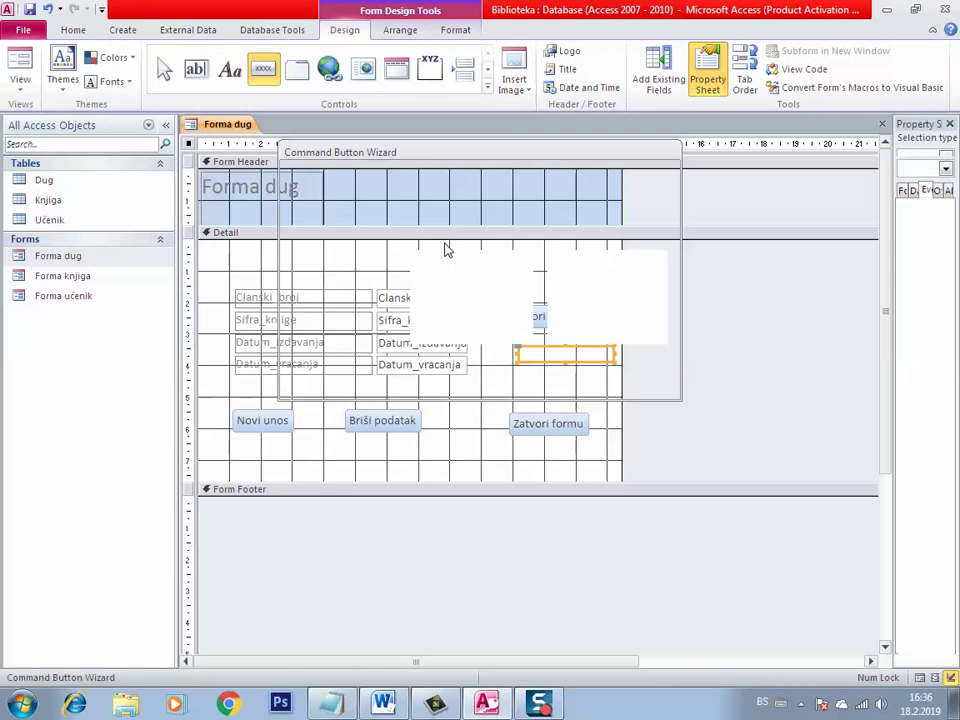
pyautogui.click(447, 280)
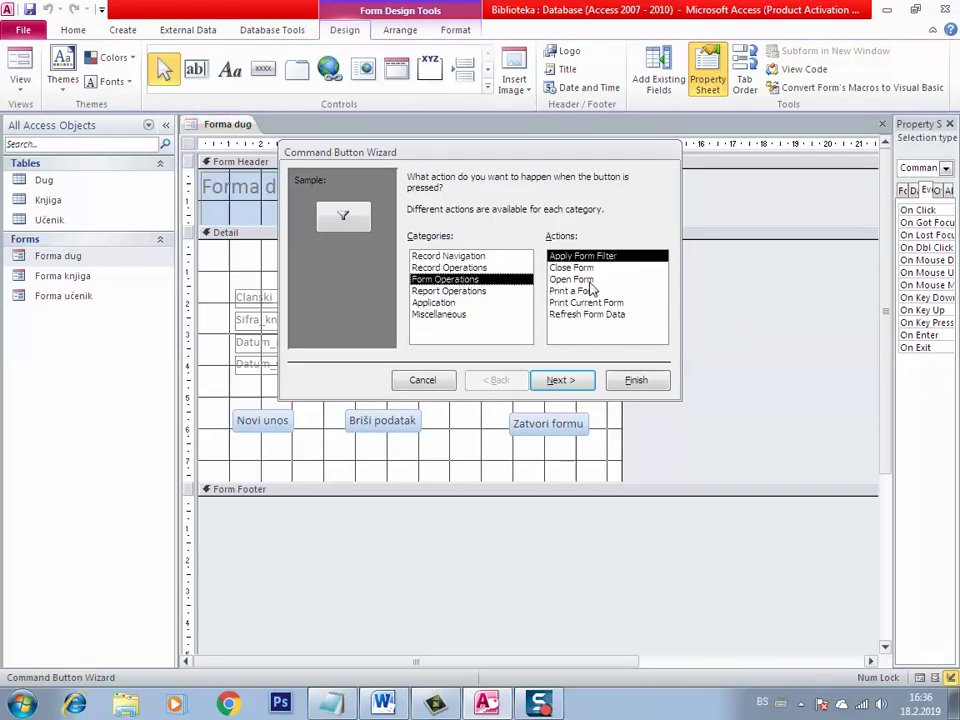
pyautogui.click(565, 280)
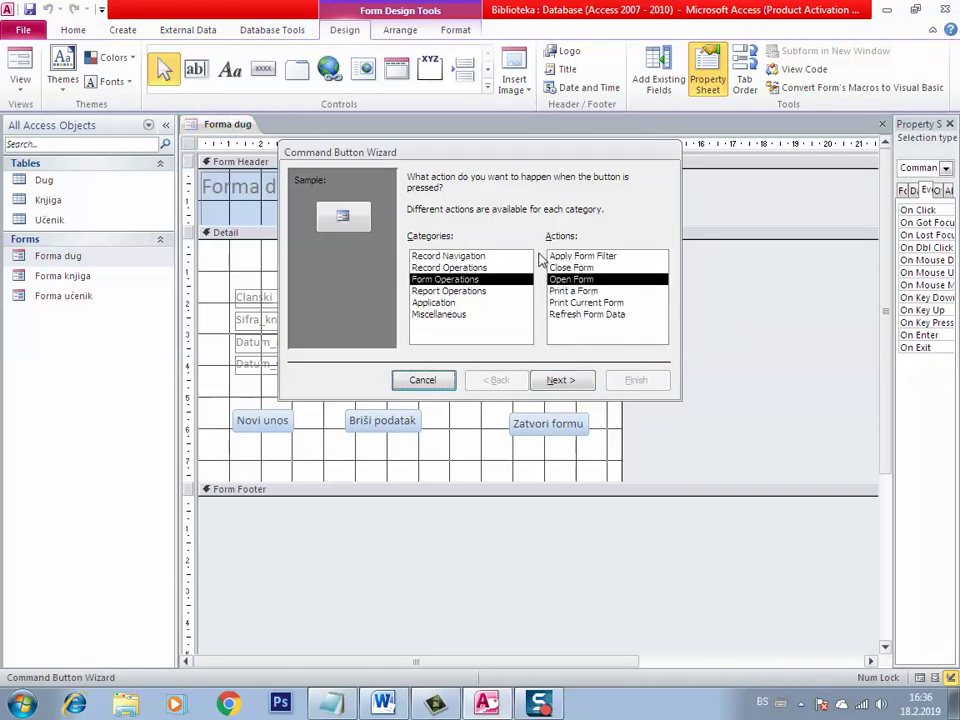
pyautogui.click(563, 382)
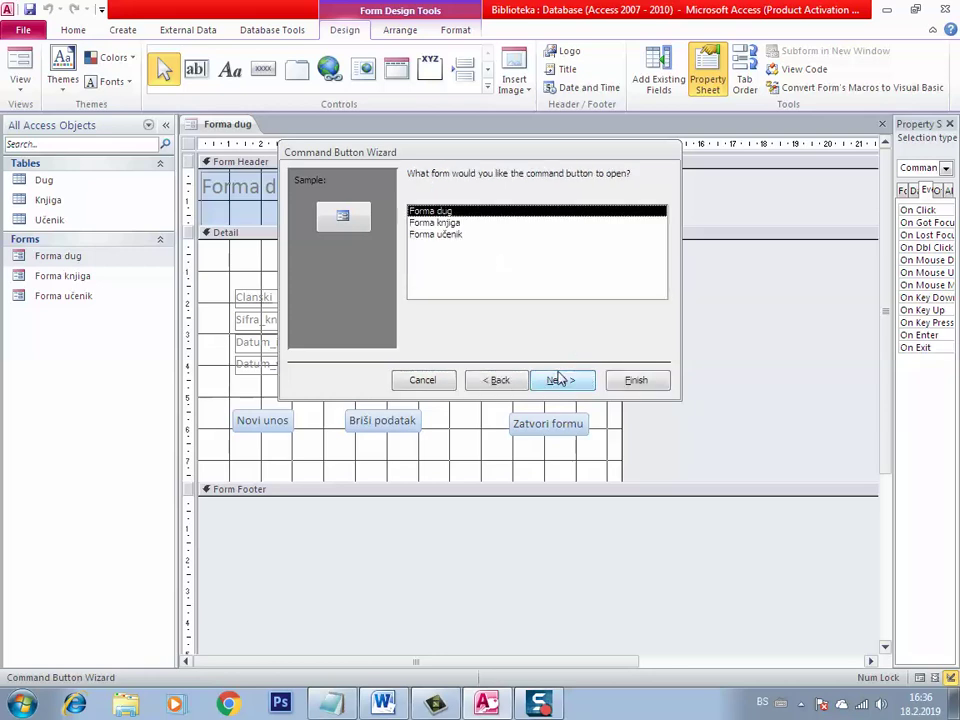
pyautogui.click(445, 223)
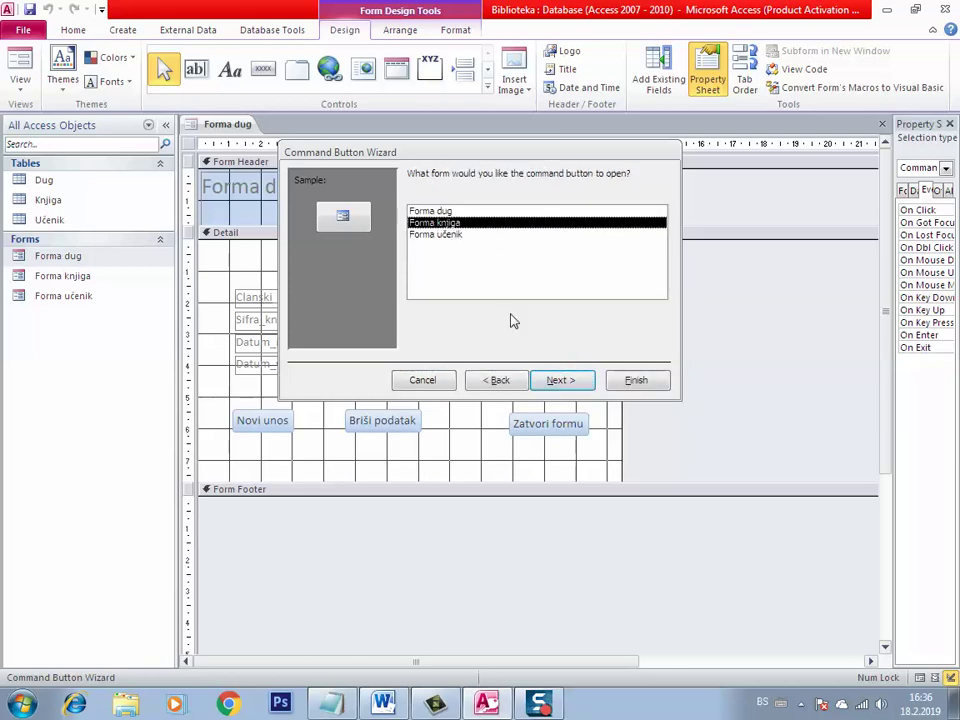
pyautogui.click(562, 380)
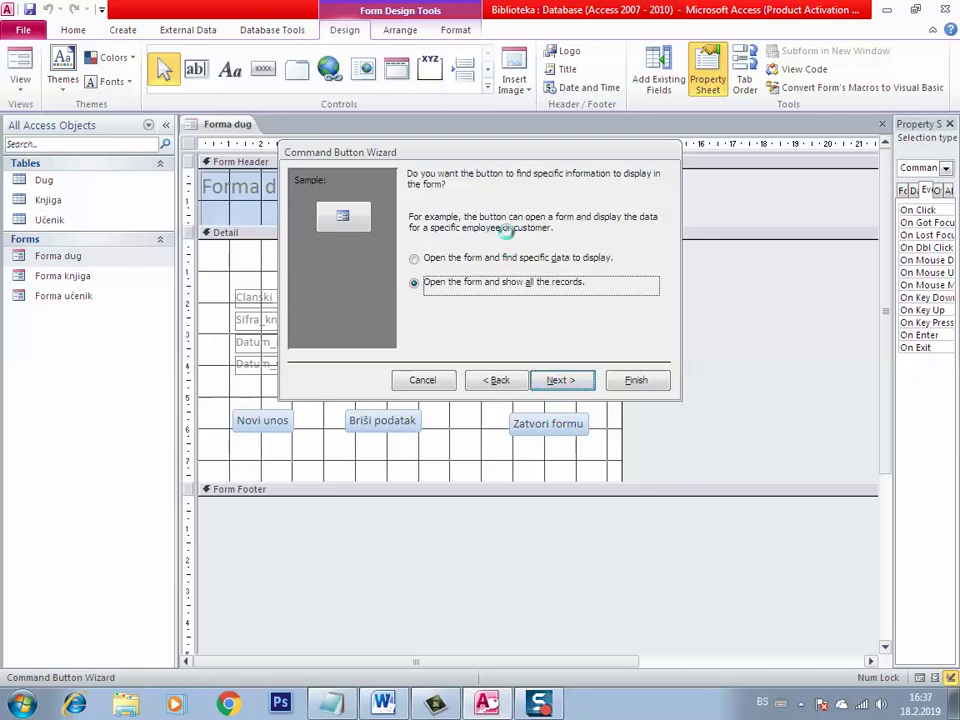
pyautogui.press('Return')
pyautogui.click(413, 243)
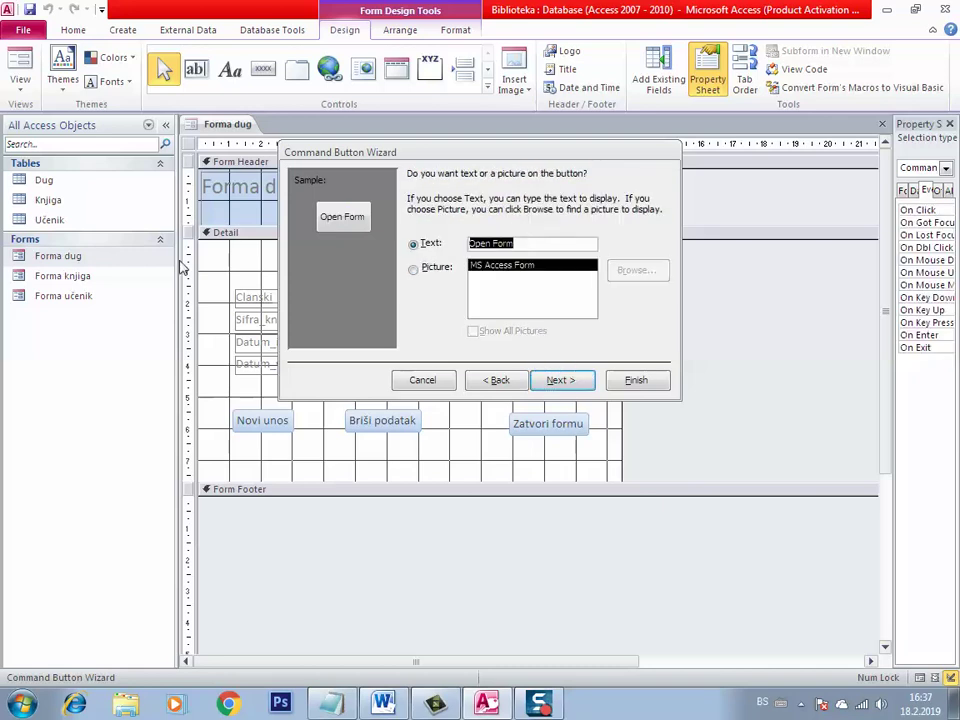
pyautogui.write('Otvori ')
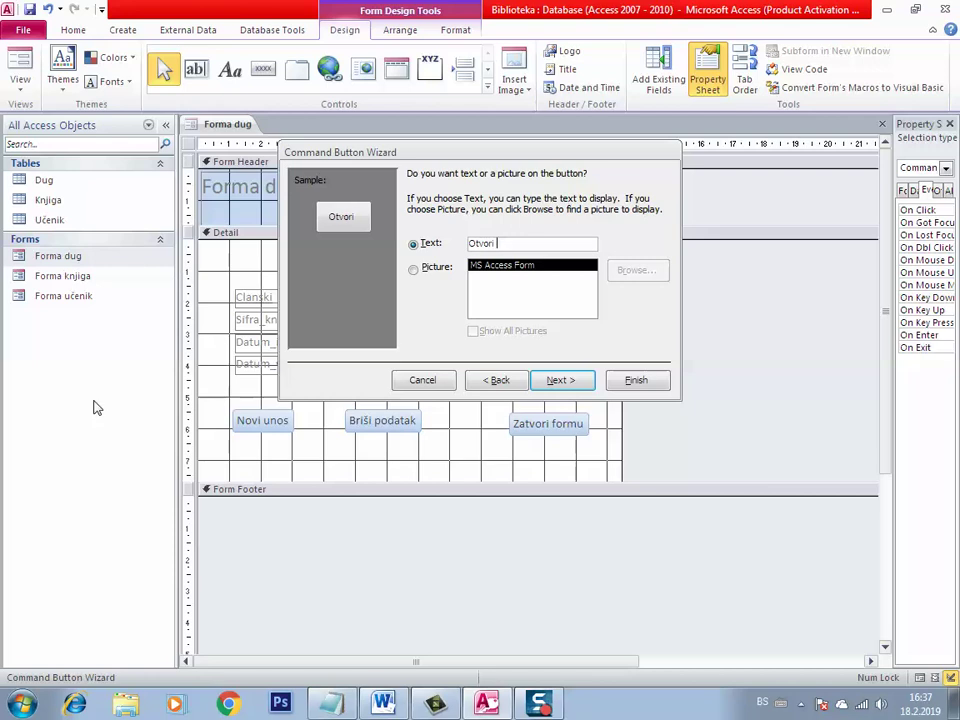
pyautogui.write('formu knji')
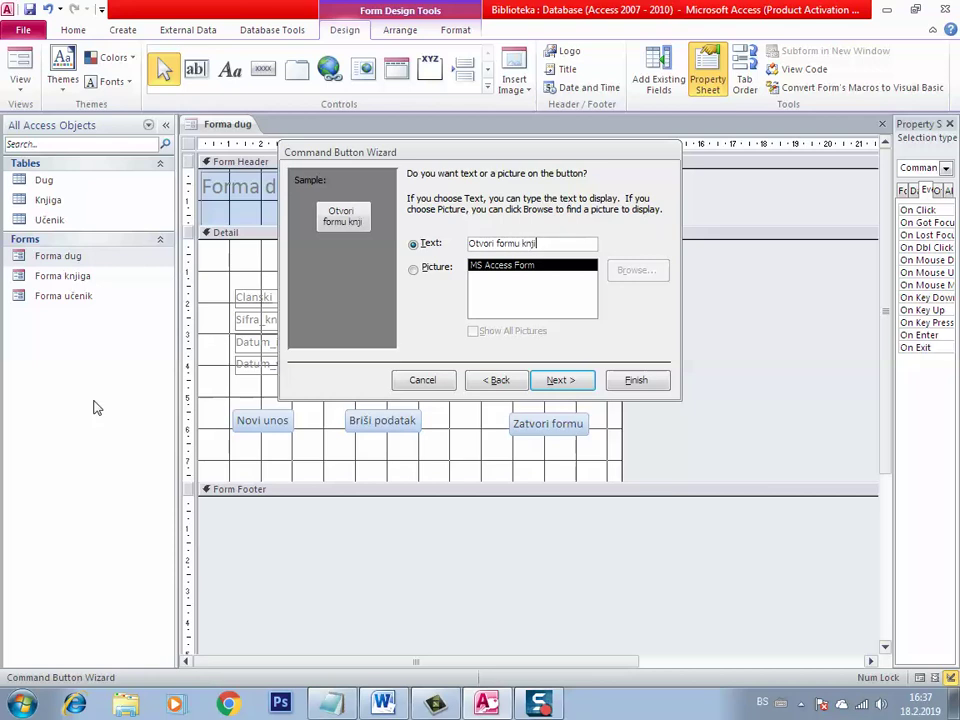
pyautogui.write('ge')
pyautogui.click(627, 381)
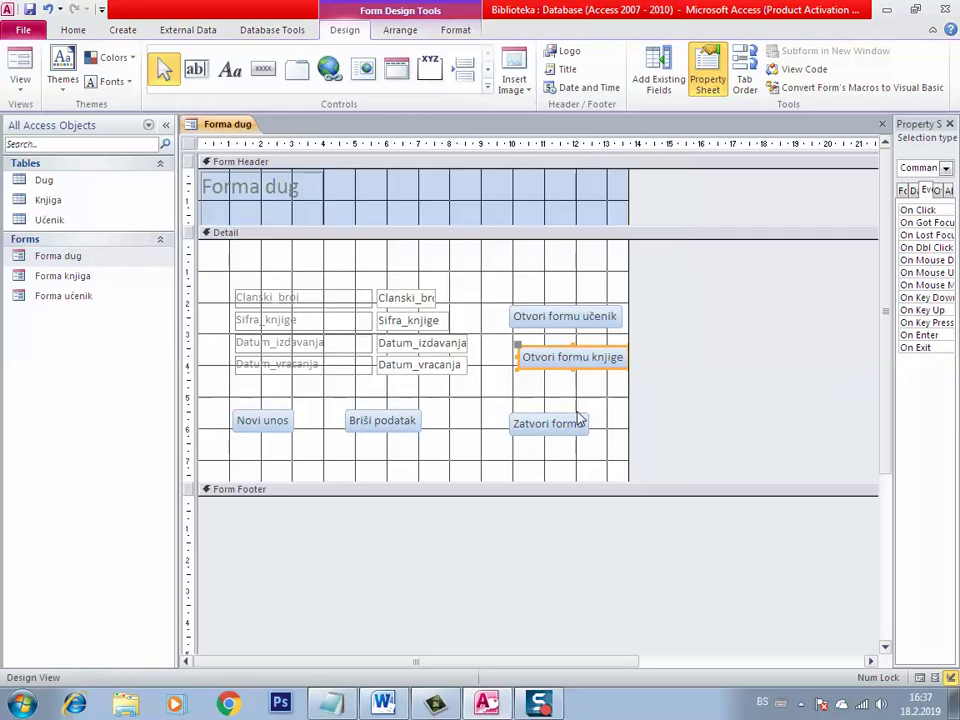
# Step: Align the Zatvori formu button with the other two buttons in its row, then save and close Forma dug
pyautogui.moveTo(550, 425); pyautogui.dragTo(545, 422)
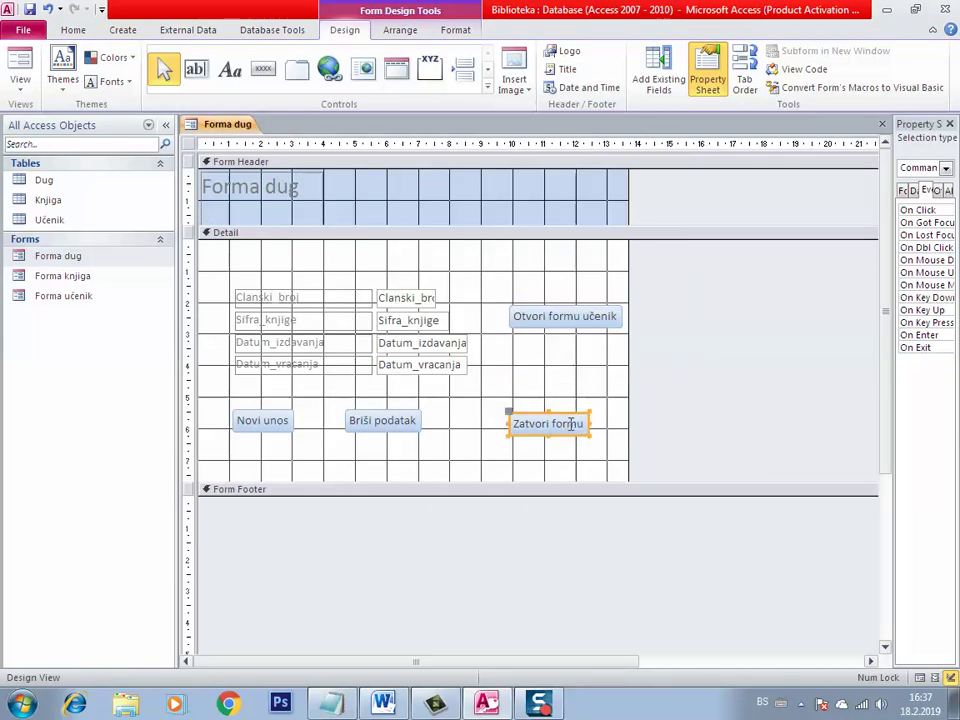
pyautogui.rightClick(242, 124)
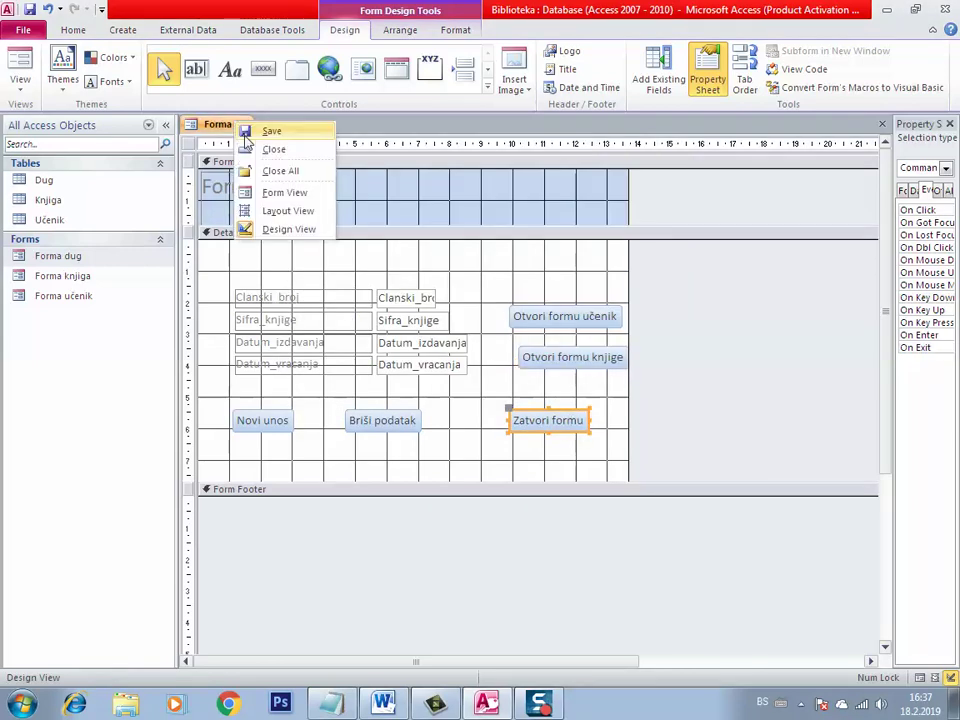
pyautogui.click(258, 131)
pyautogui.rightClick(242, 126)
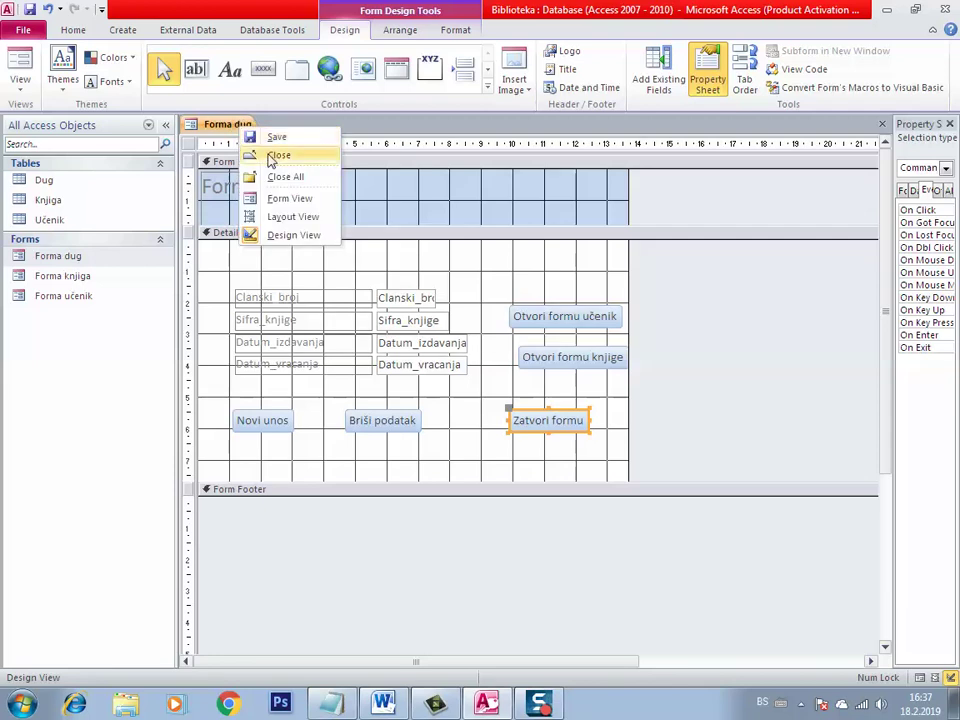
pyautogui.click(275, 157)
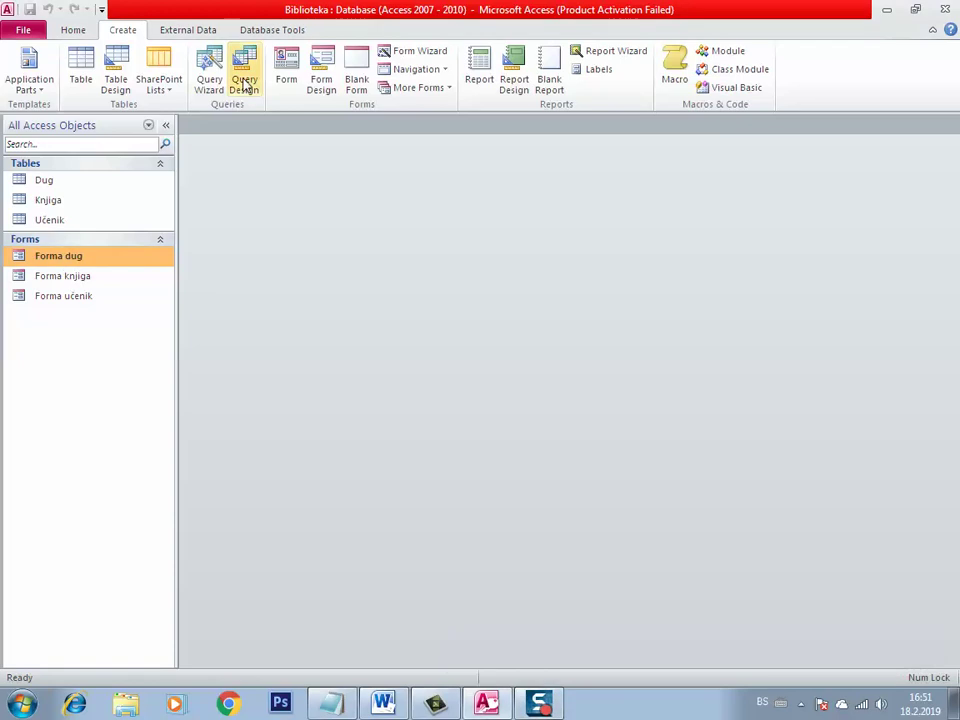
# Step: Create a new query in Design View based on the Dug and Knjiga tables
pyautogui.click(245, 85)
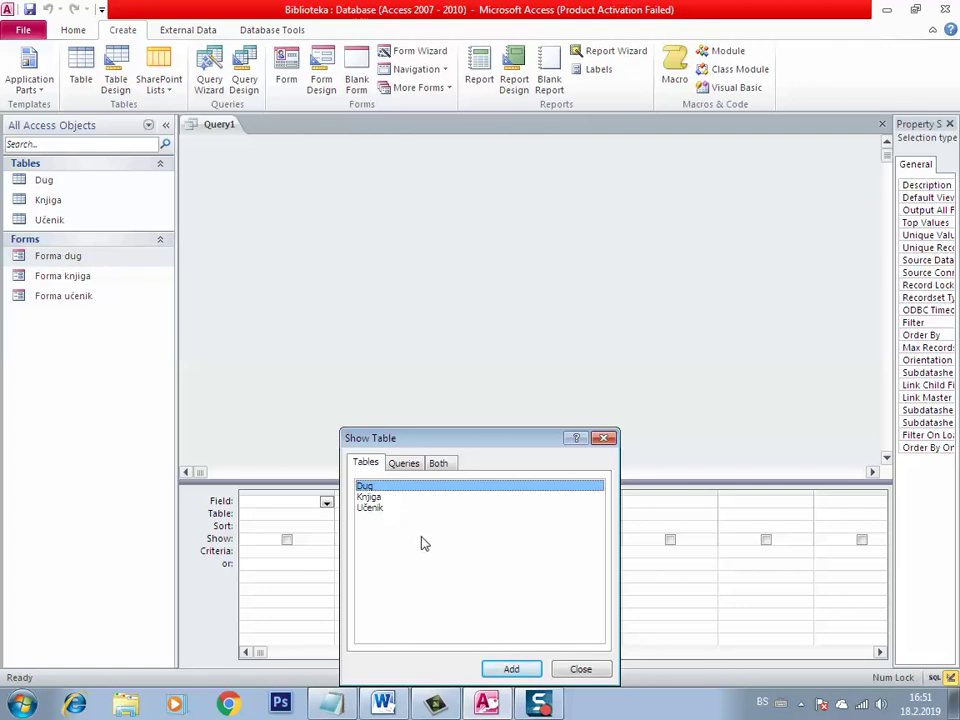
pyautogui.press('Return')
pyautogui.click(372, 498)
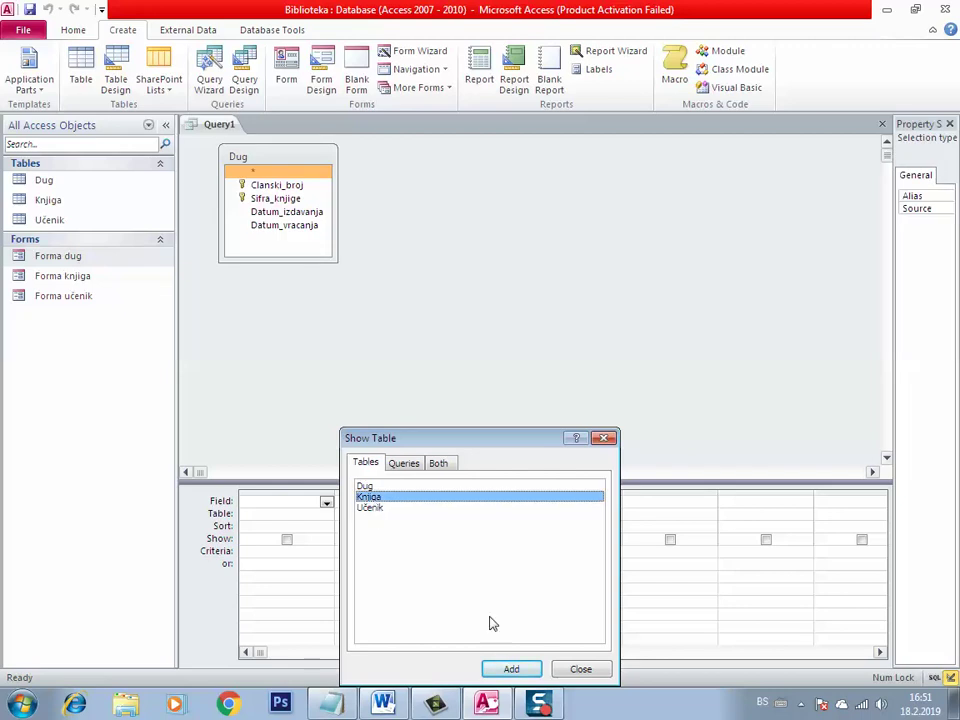
pyautogui.click(511, 669)
pyautogui.click(578, 669)
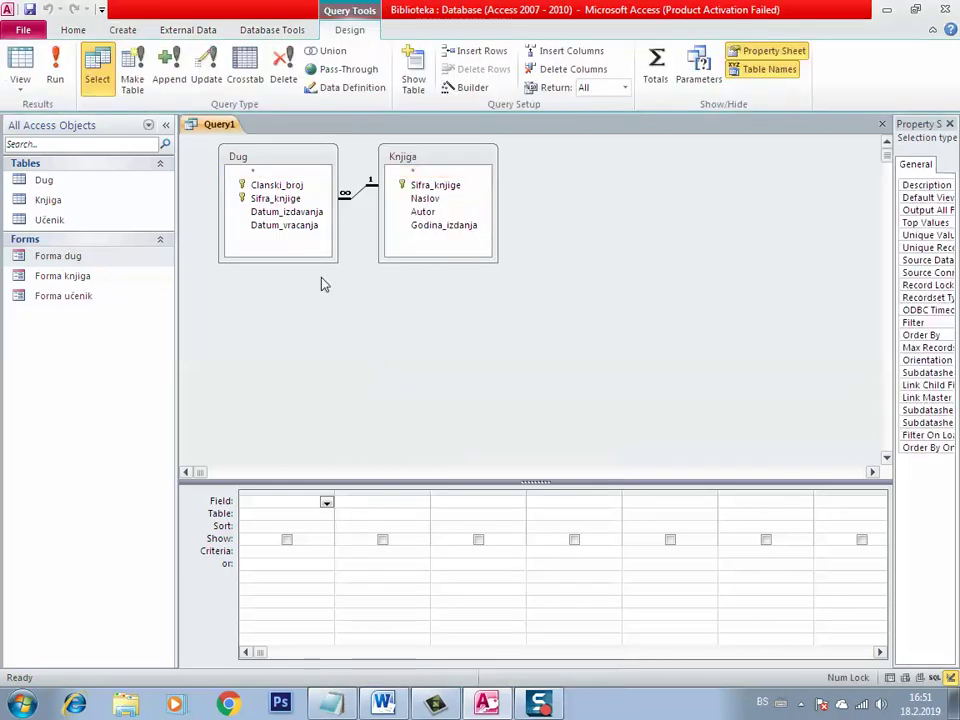
# Step: Add Naslov from Knjiga and Datum_izdavanja and Datum_vracanja from Dug to the query's field columns
pyautogui.click(420, 226)
pyautogui.click(422, 213)
pyautogui.click(423, 200)
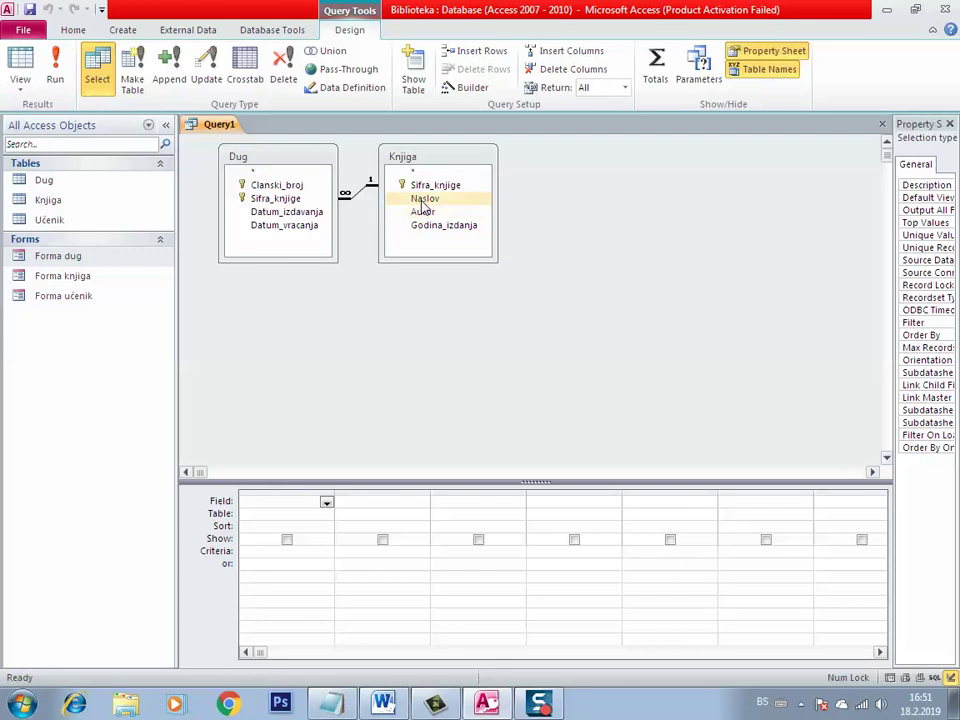
pyautogui.doubleClick(424, 202)
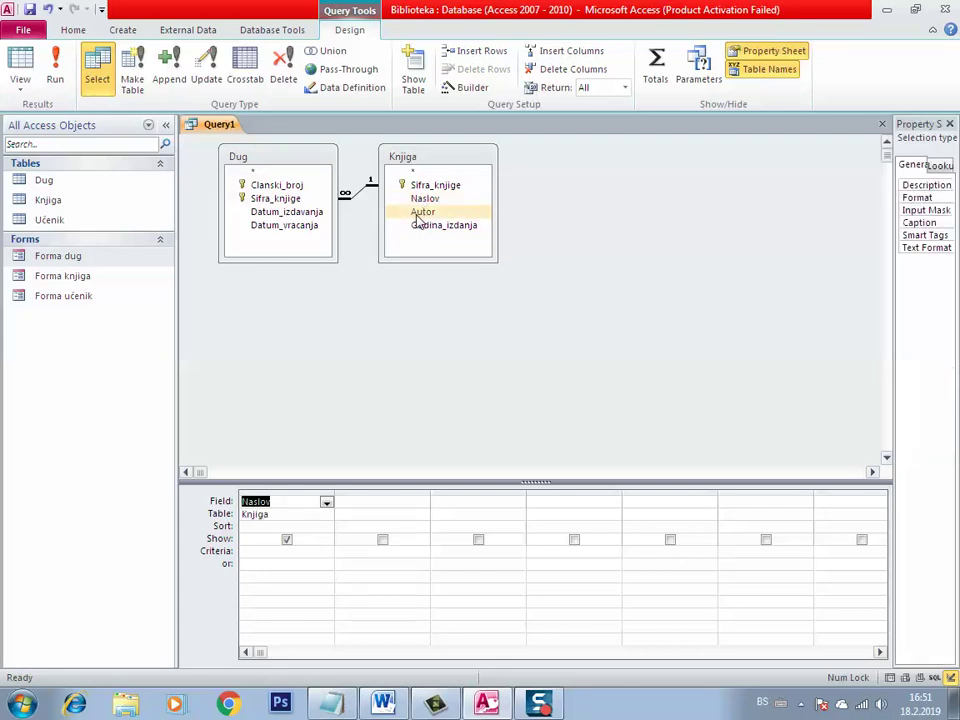
pyautogui.click(290, 213)
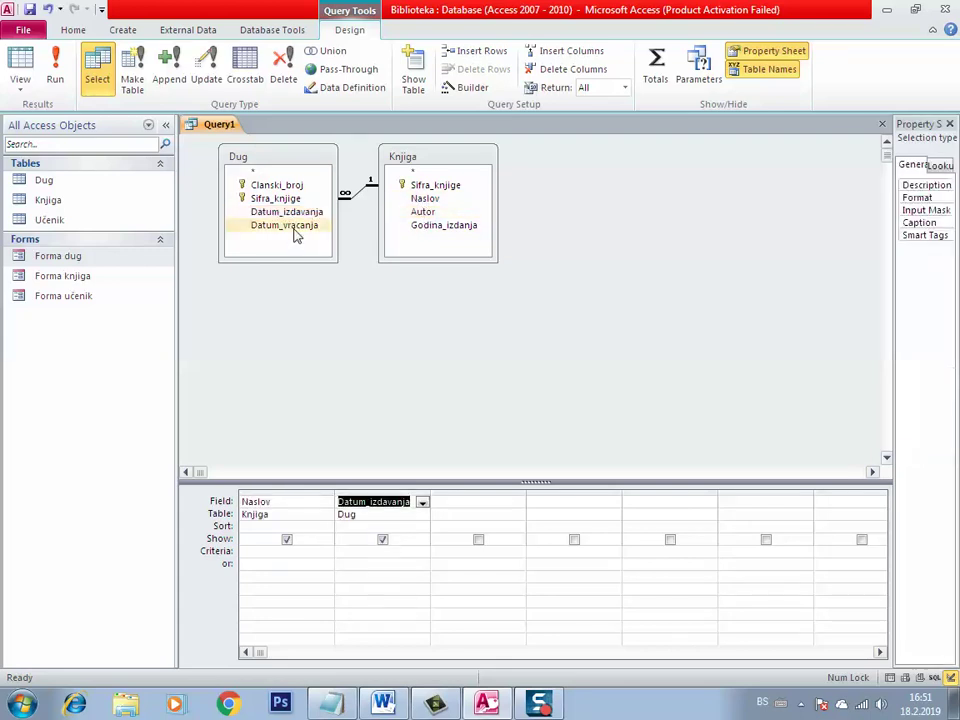
pyautogui.doubleClick(296, 227)
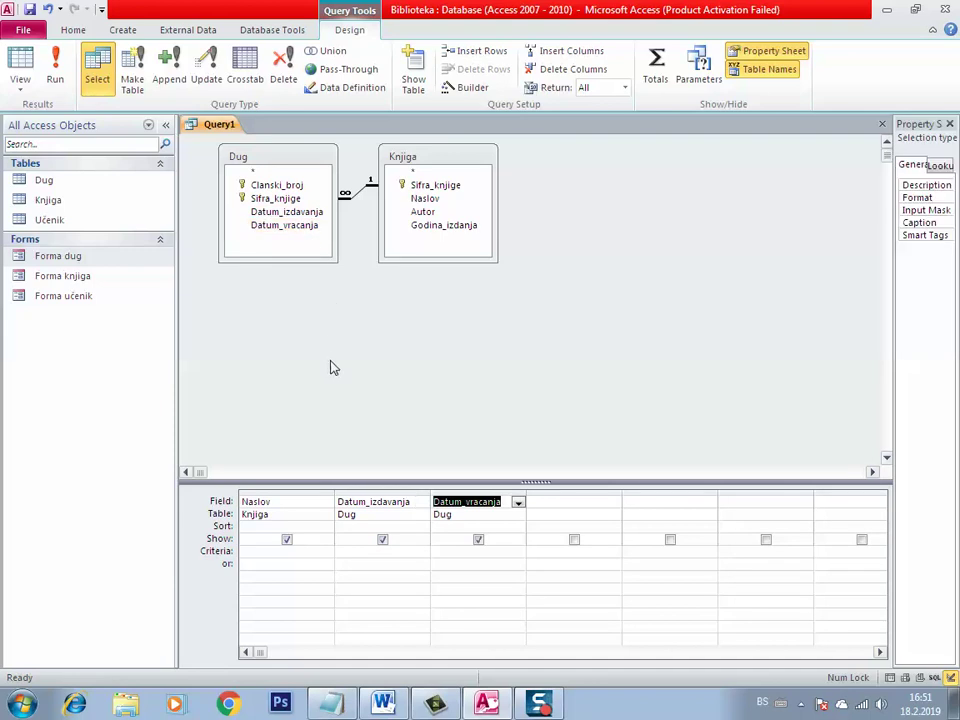
# Step: Set the criteria to [Unesi naslov] for Naslov and Is Null for Datum_vracanja
pyautogui.click(287, 551)
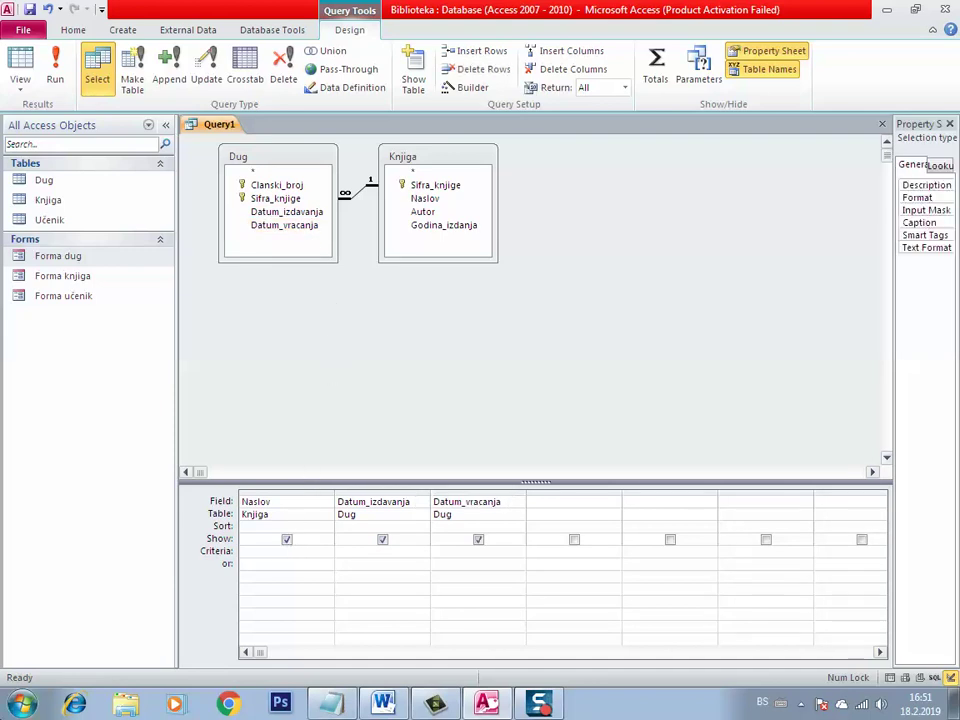
pyautogui.hotkey('alt', 'shift')
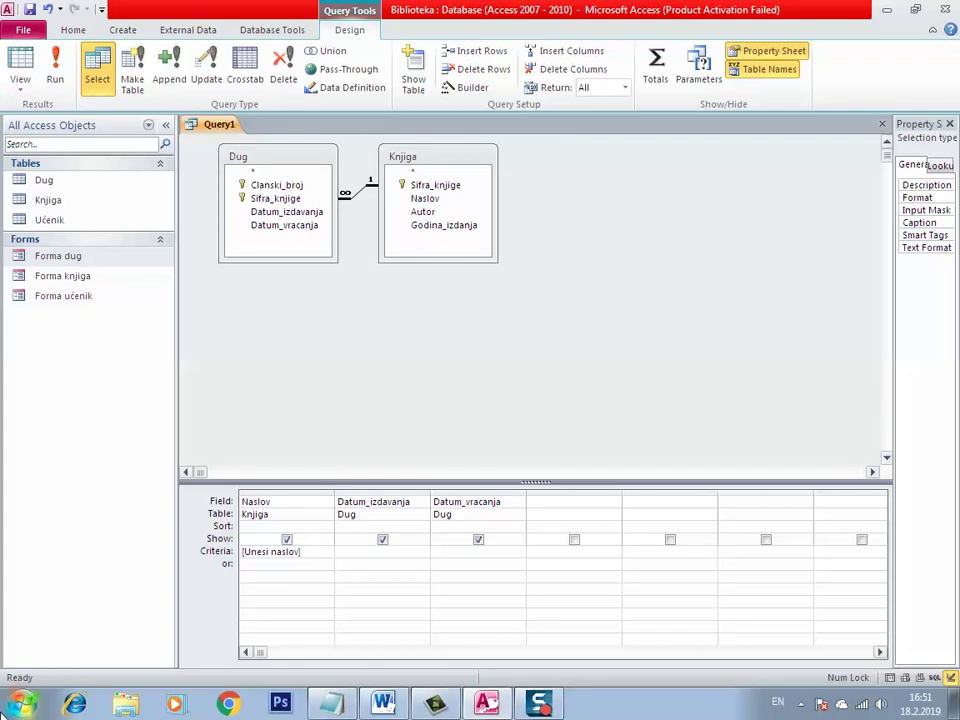
pyautogui.click(459, 554)
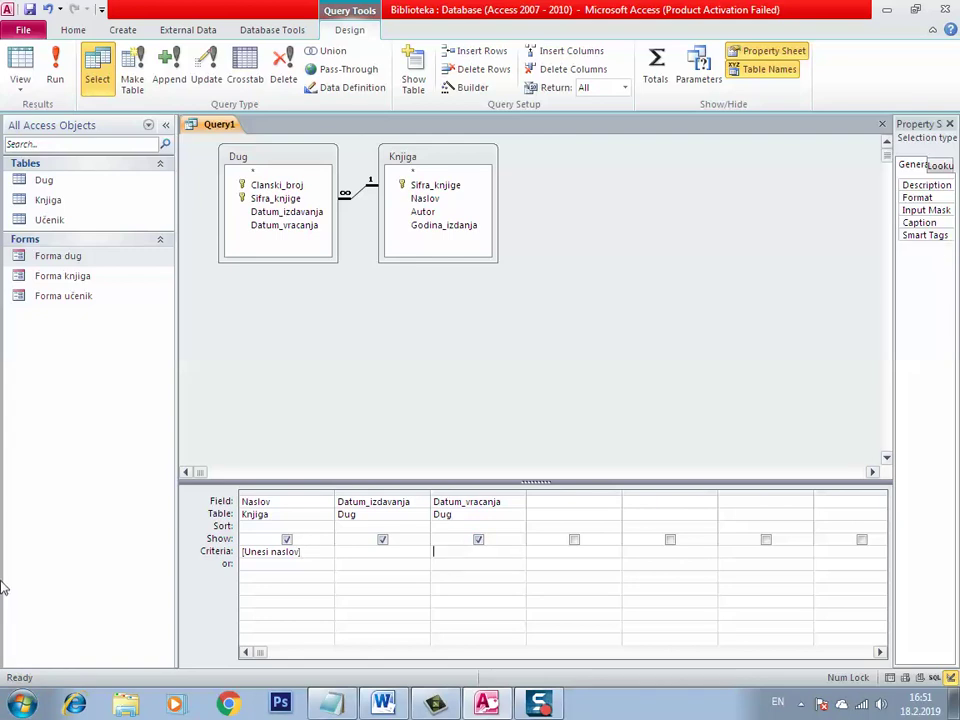
pyautogui.write('Is Null')
# Step: Save the query under the name U00
pyautogui.rightClick(215, 126)
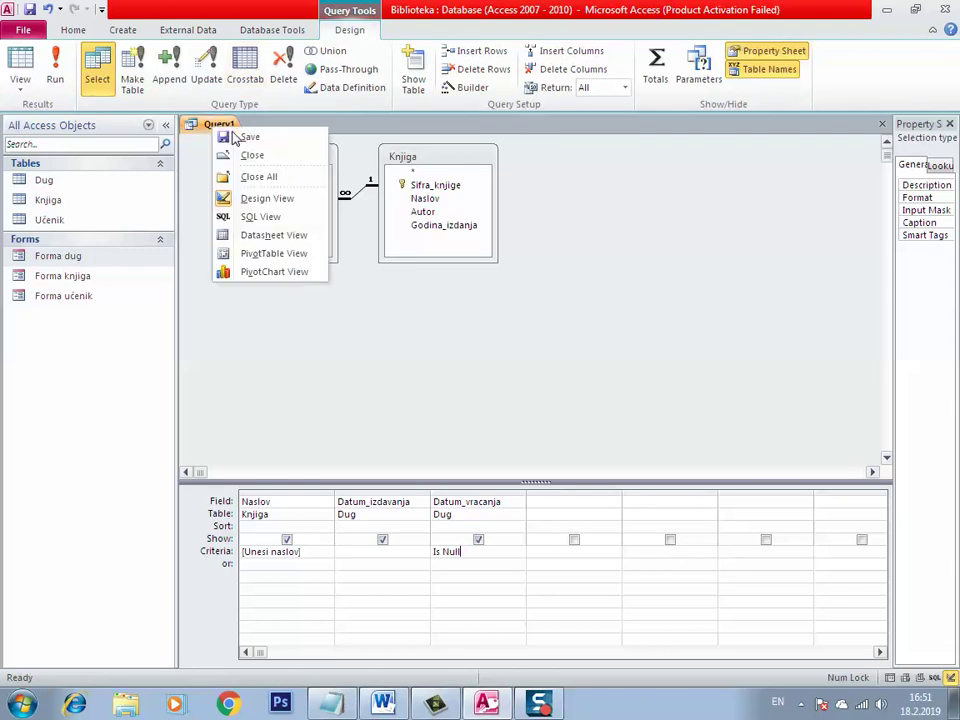
pyautogui.click(247, 137)
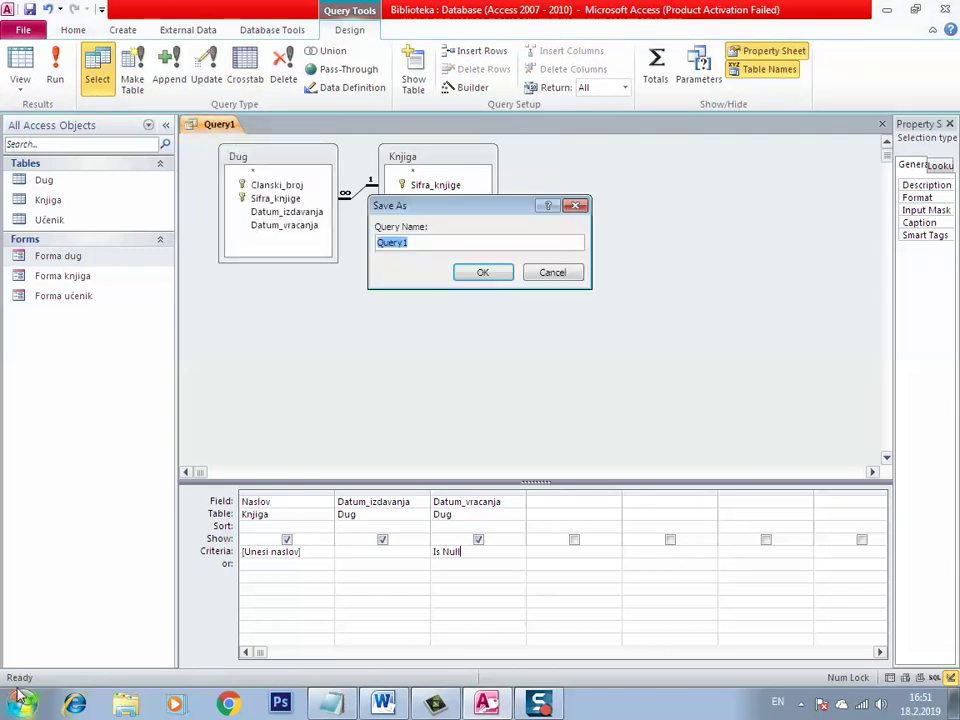
pyautogui.press('BackSpace')
pyautogui.write('U00')
pyautogui.press('Return')
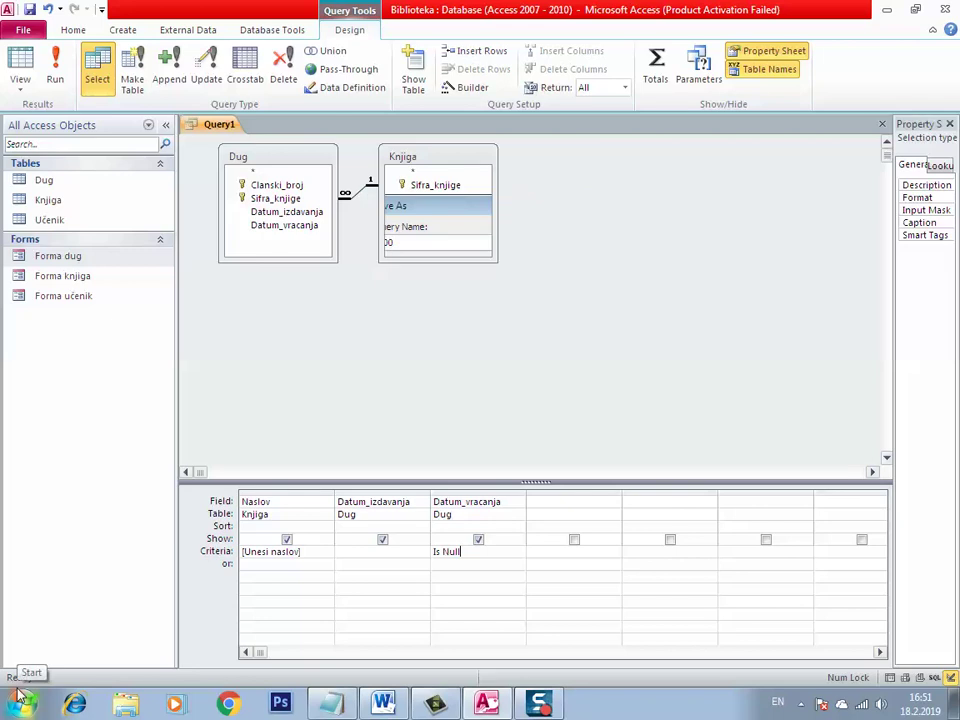
# Step: Run query U00 in Datasheet View with the title Pjesme as its parameter, then close the query
pyautogui.rightClick(213, 121)
pyautogui.click(258, 228)
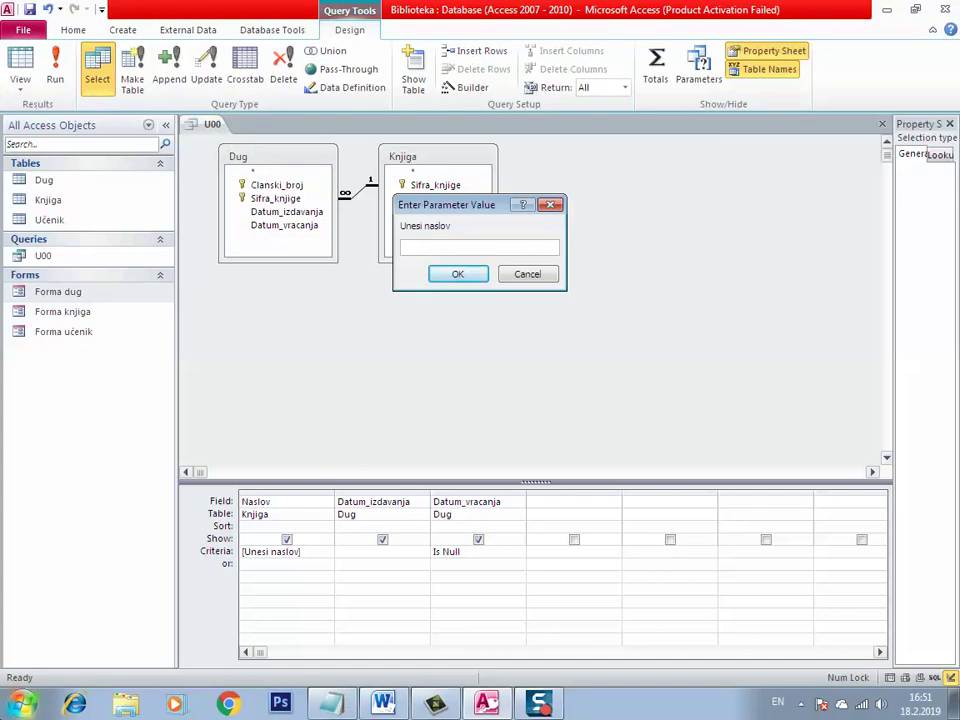
pyautogui.press('Return')
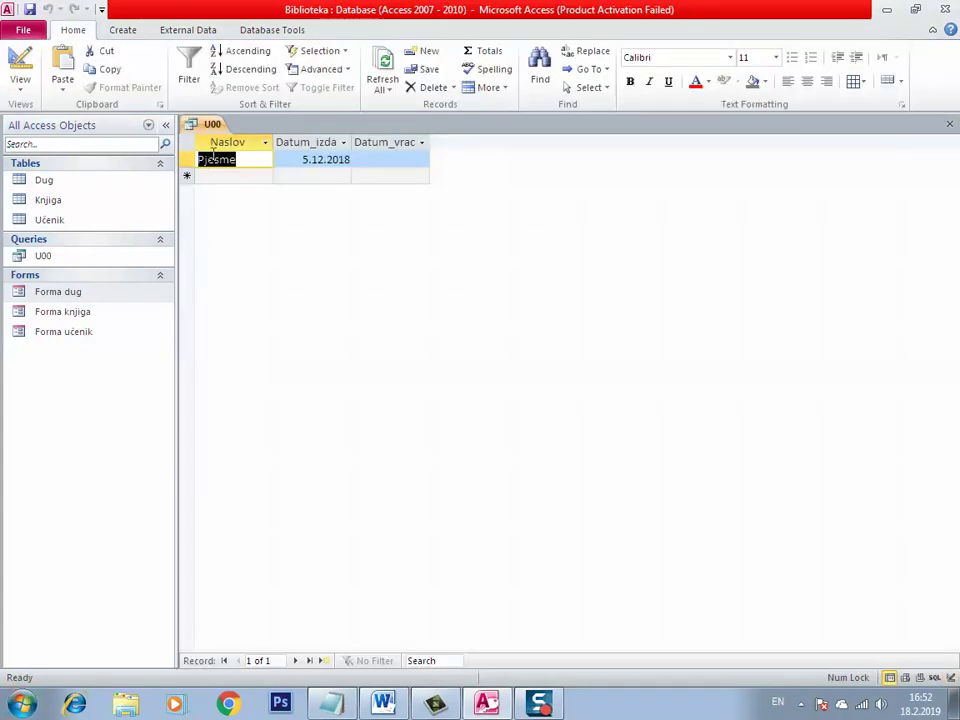
pyautogui.rightClick(212, 124)
pyautogui.click(240, 152)
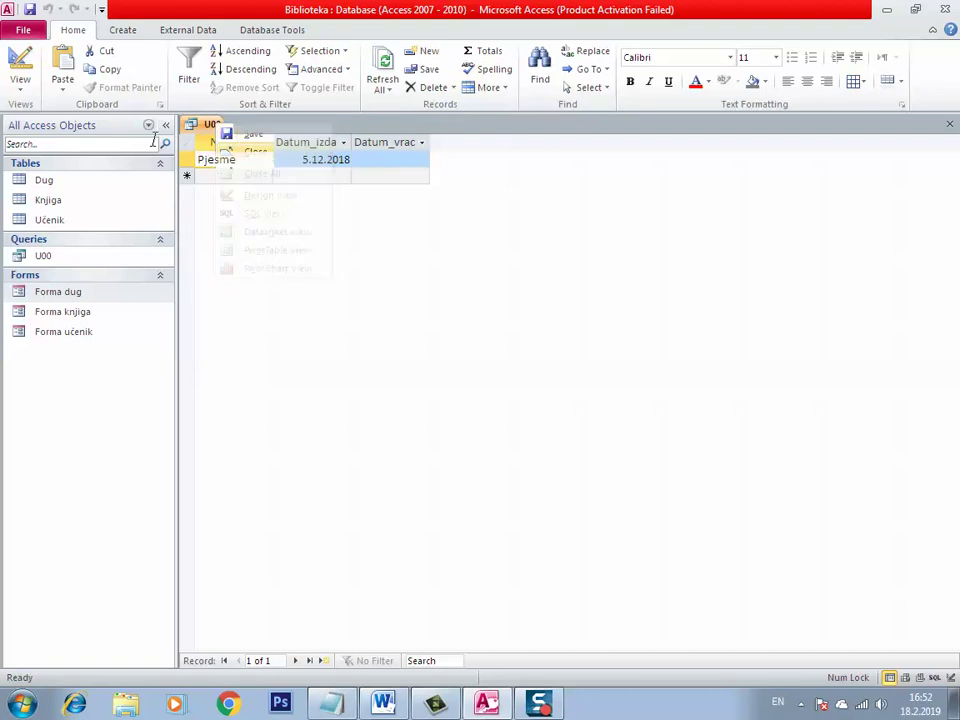
# Step: Create another query in Design View based on the Učenik table
pyautogui.click(122, 29)
pyautogui.click(244, 79)
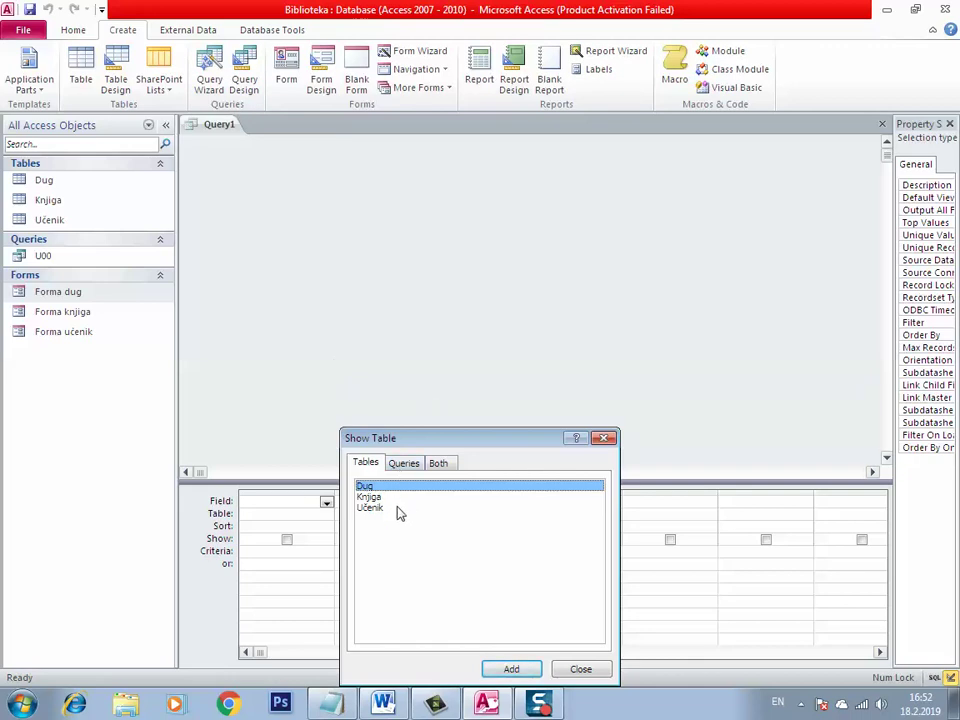
pyautogui.press('Down')
pyautogui.press('Down')
pyautogui.press('Return')
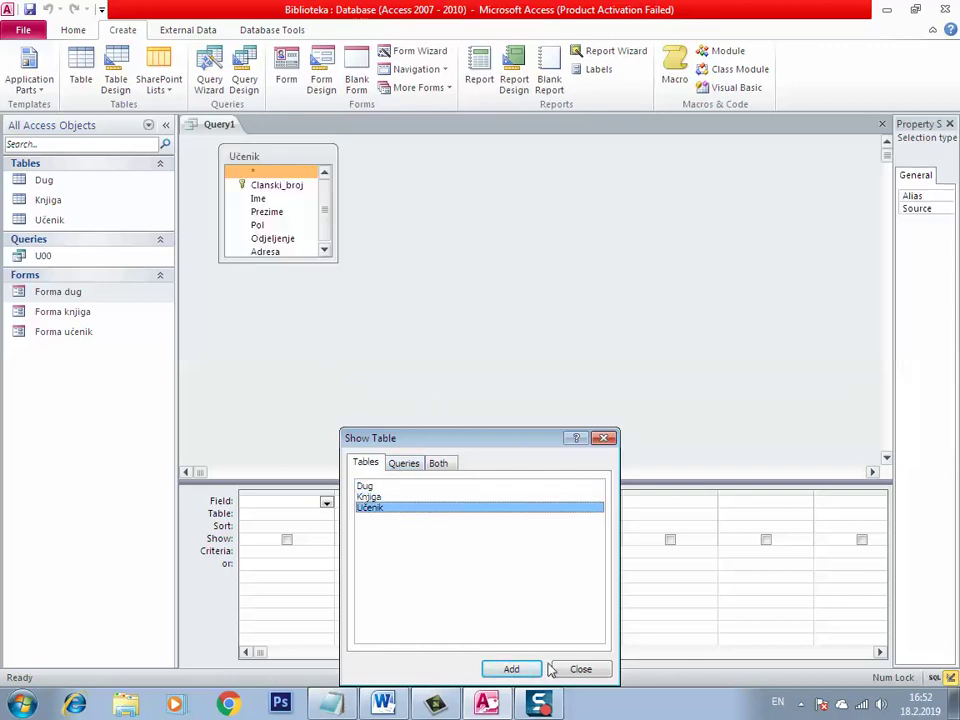
pyautogui.click(576, 669)
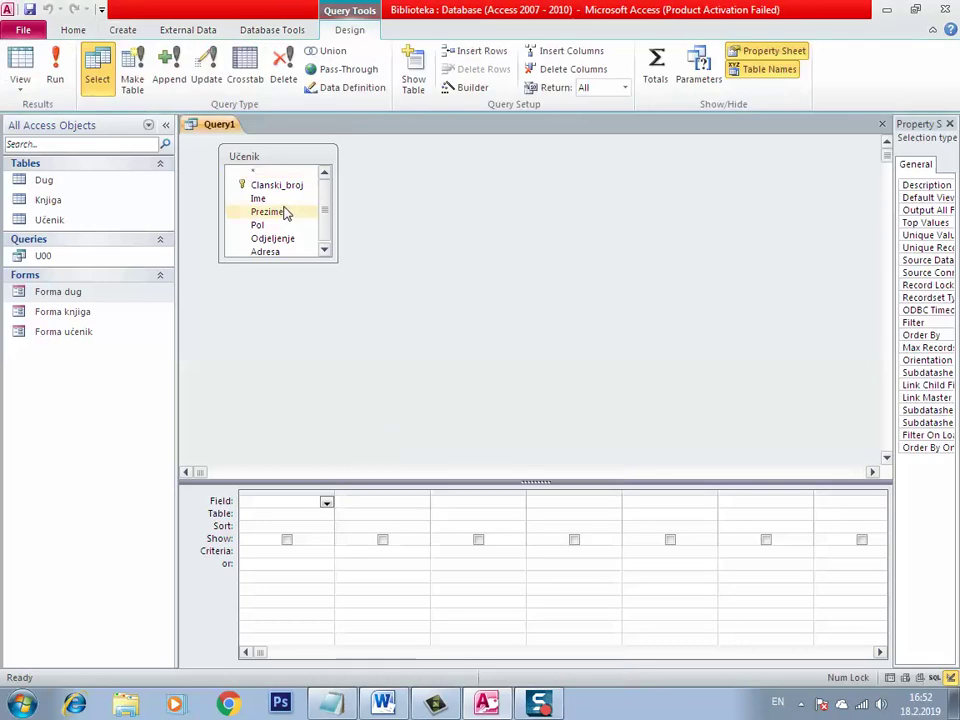
# Step: Add the Ime, Prezime and Pol fields from the Učenik table to the query design grid
pyautogui.click(285, 201)
pyautogui.doubleClick(285, 213)
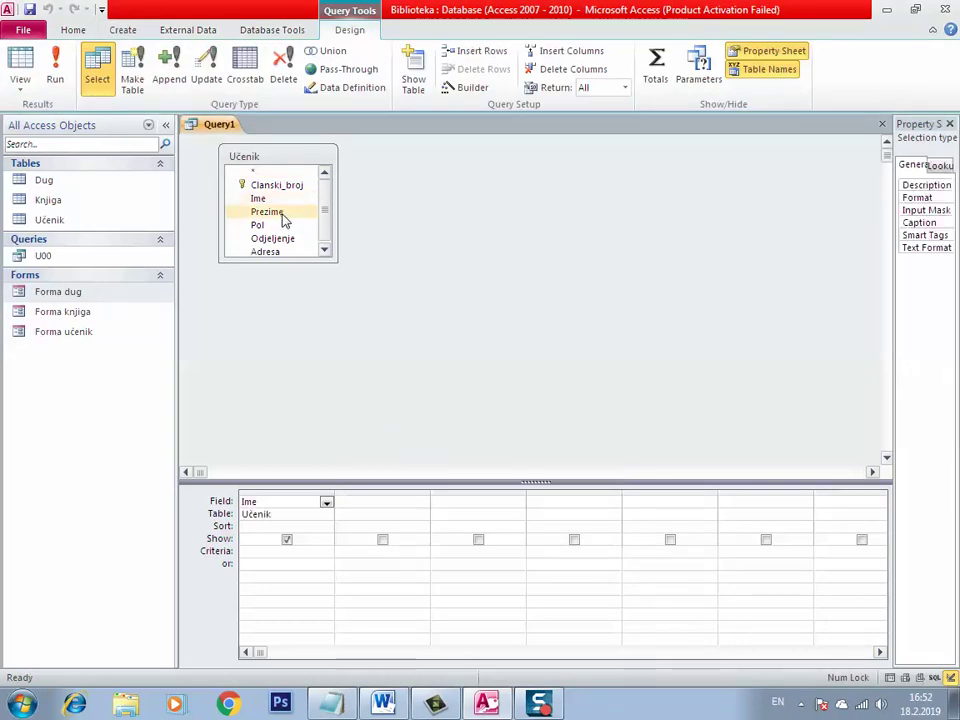
pyautogui.doubleClick(275, 226)
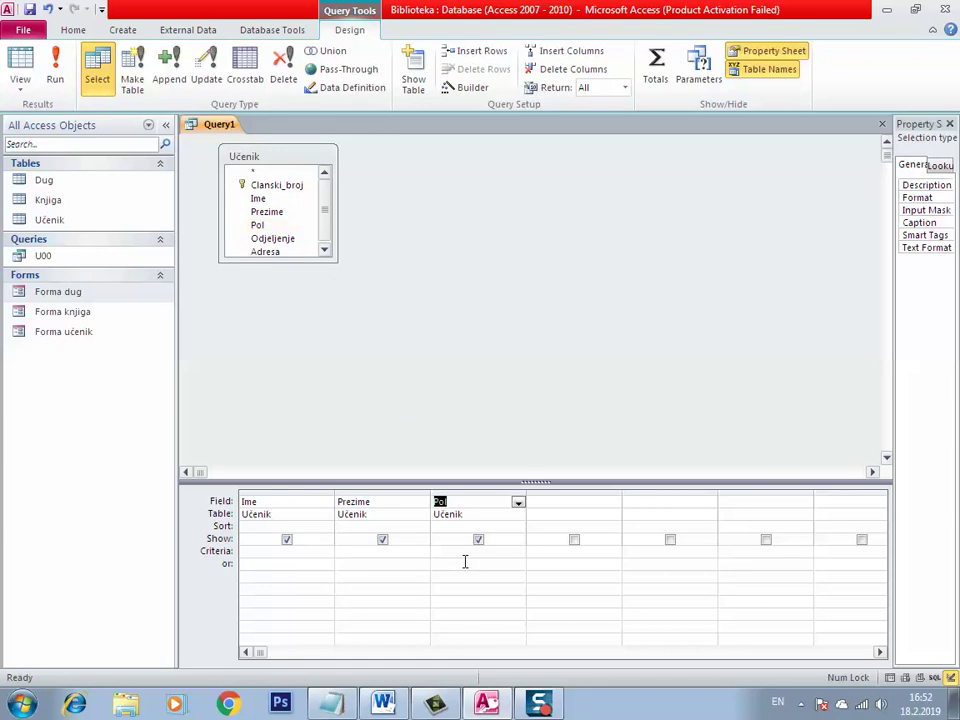
# Step: Set the criteria for the Pol field to Žensko
pyautogui.click(58, 291)
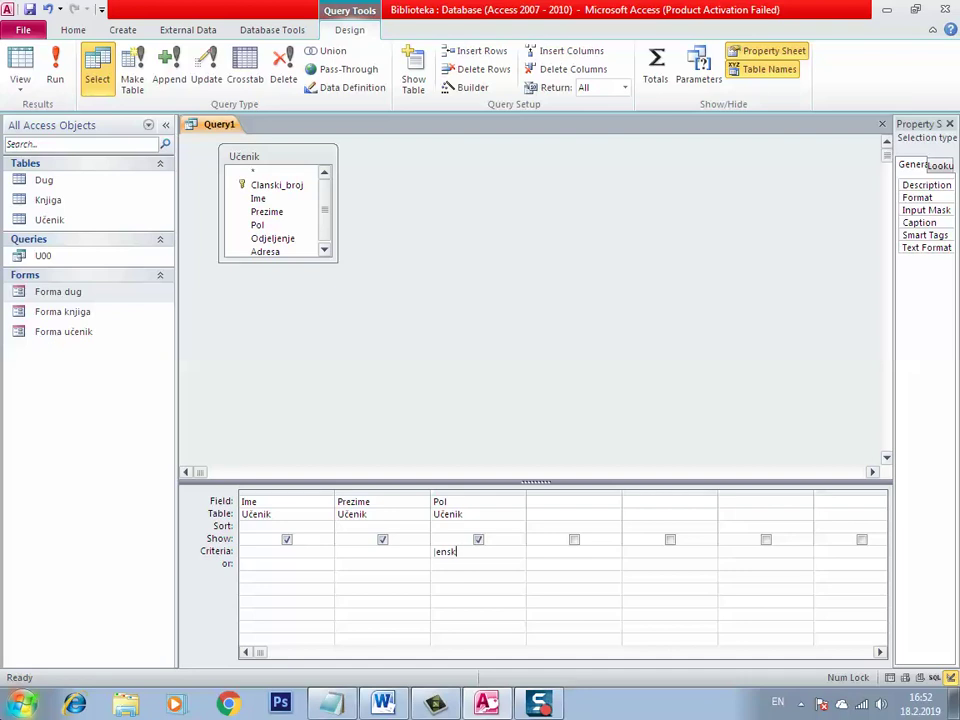
pyautogui.press('BackSpace')
pyautogui.press('BackSpace')
pyautogui.press('BackSpace')
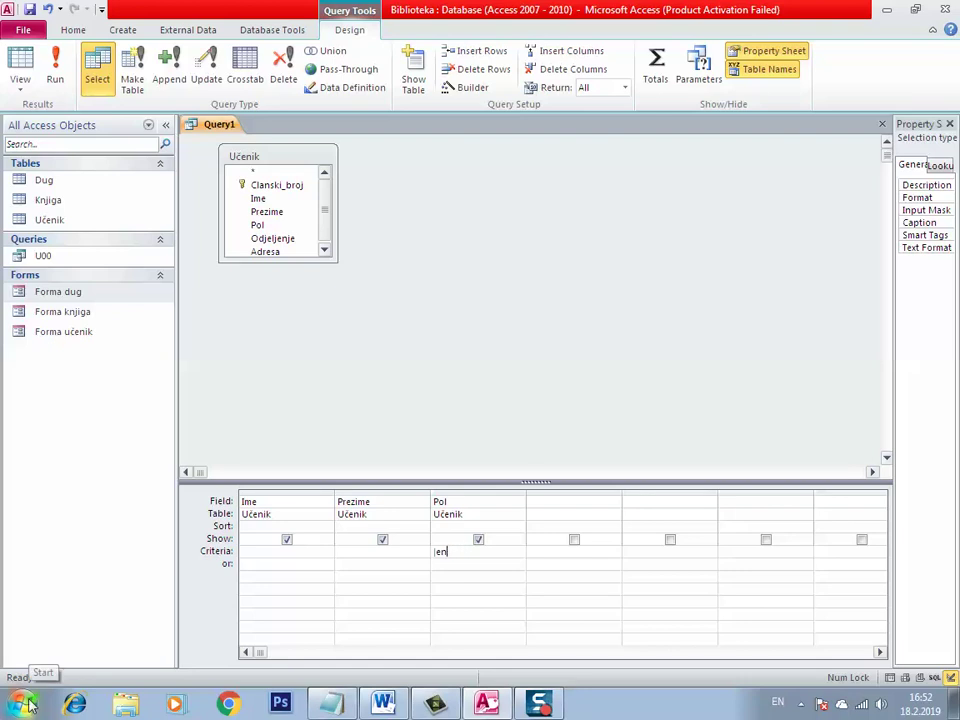
pyautogui.hotkey('alt', 'shift')
pyautogui.write('ž')
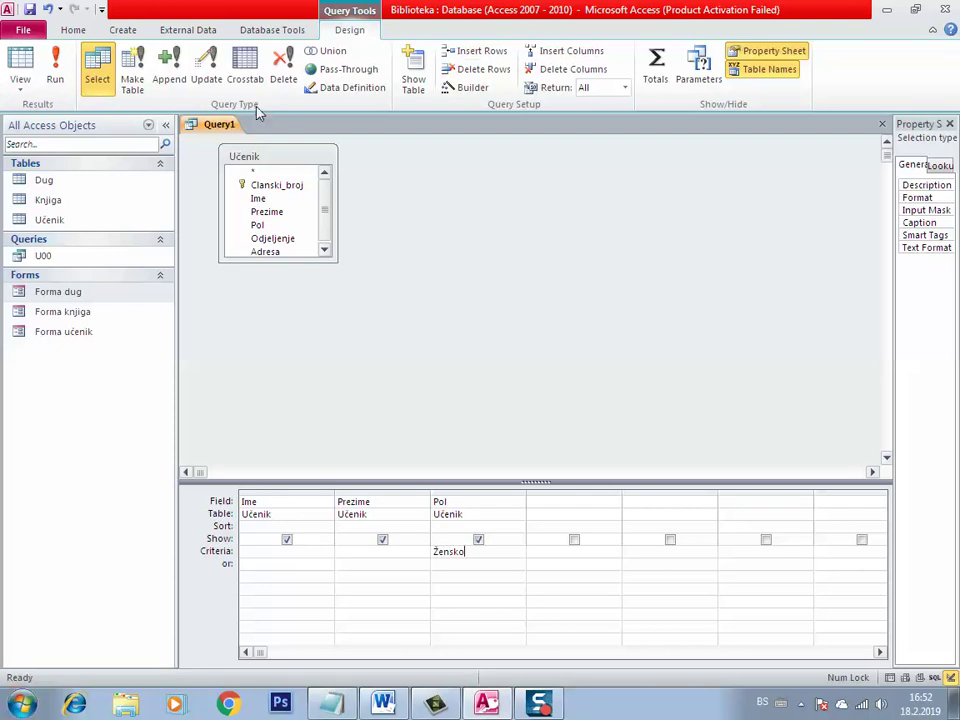
# Step: Save the query under the name U01
pyautogui.rightClick(222, 130)
pyautogui.click(246, 134)
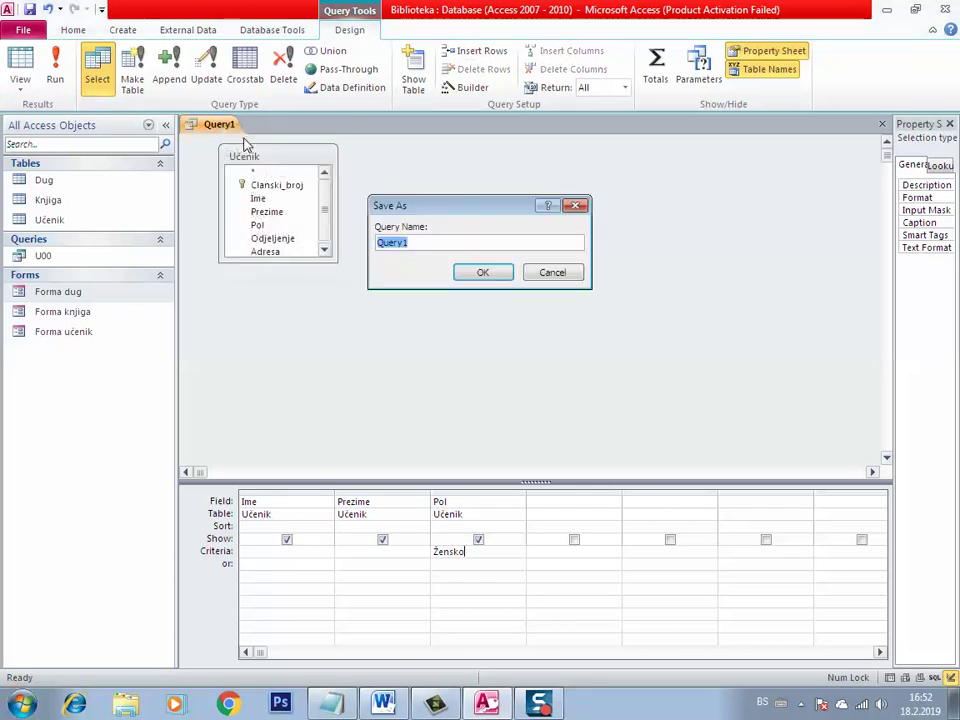
pyautogui.write('U01')
pyautogui.press('Return')
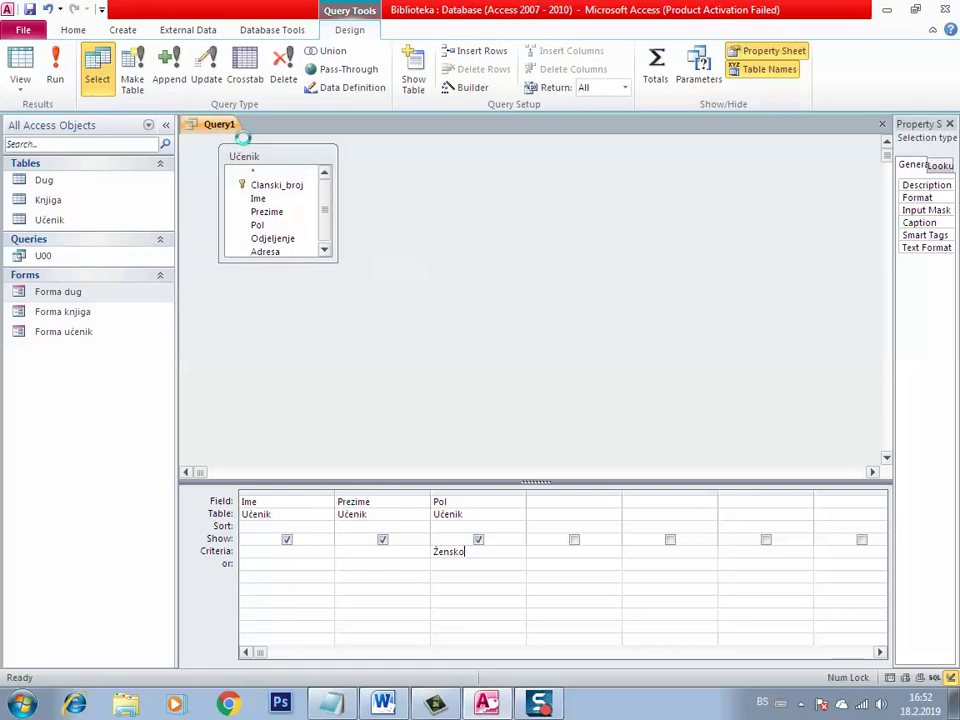
# Step: View the results of query U01 in Datasheet View, then close the query
pyautogui.rightClick(211, 128)
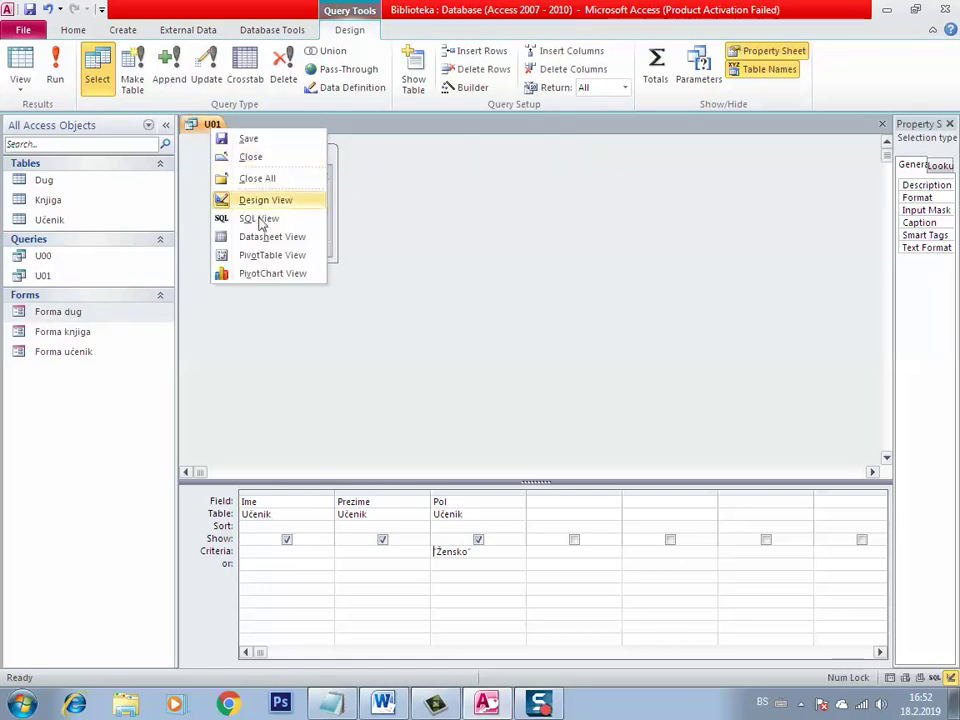
pyautogui.click(272, 237)
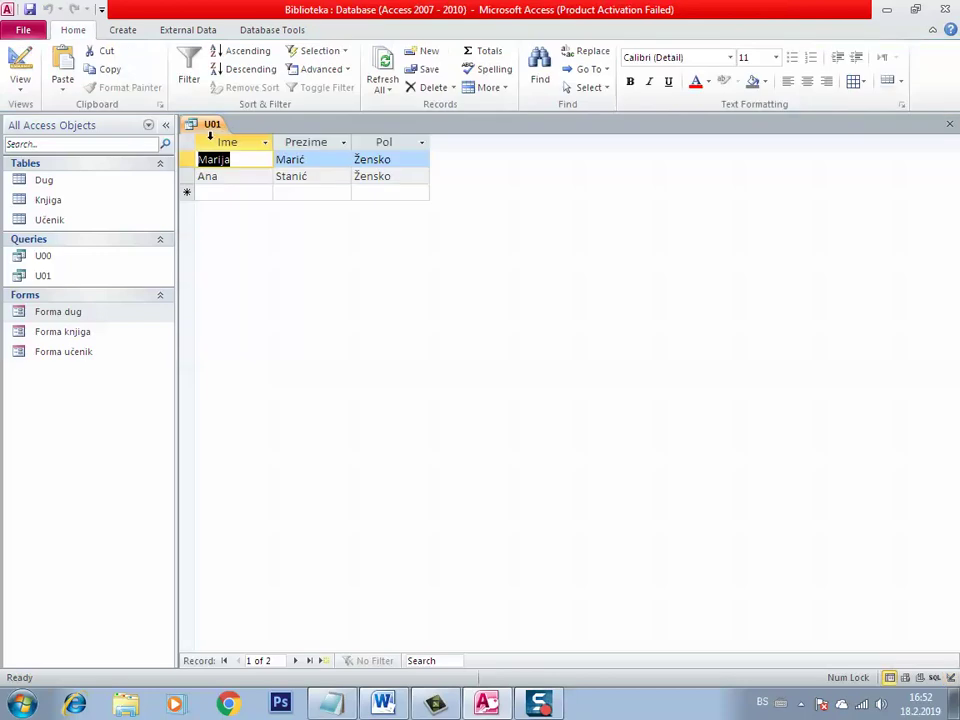
pyautogui.click(210, 135)
pyautogui.rightClick(213, 138)
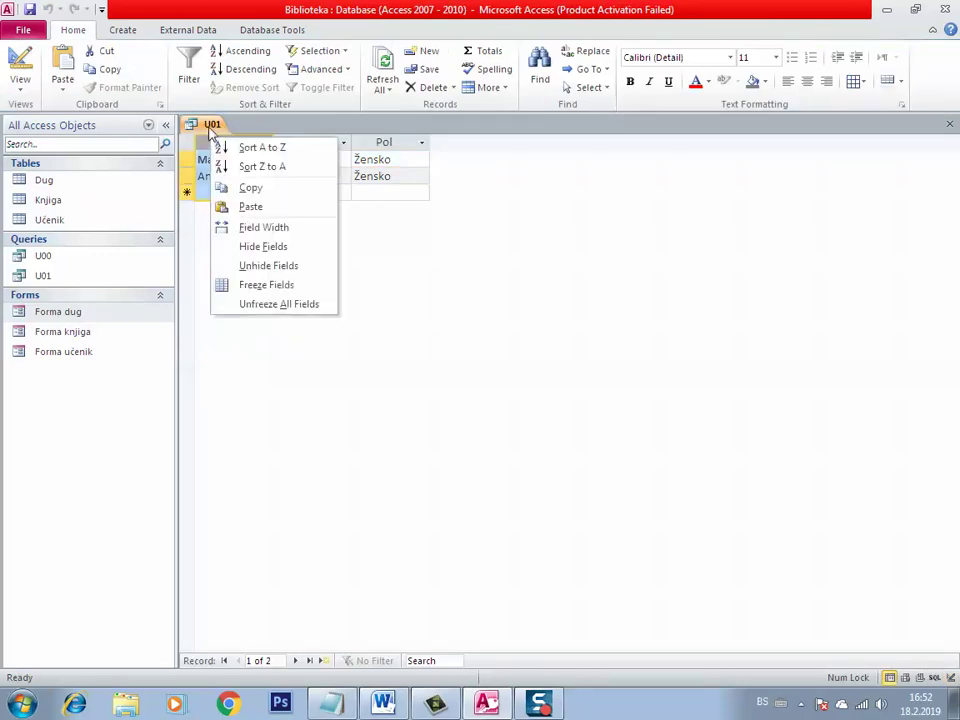
pyautogui.rightClick(212, 125)
pyautogui.click(249, 151)
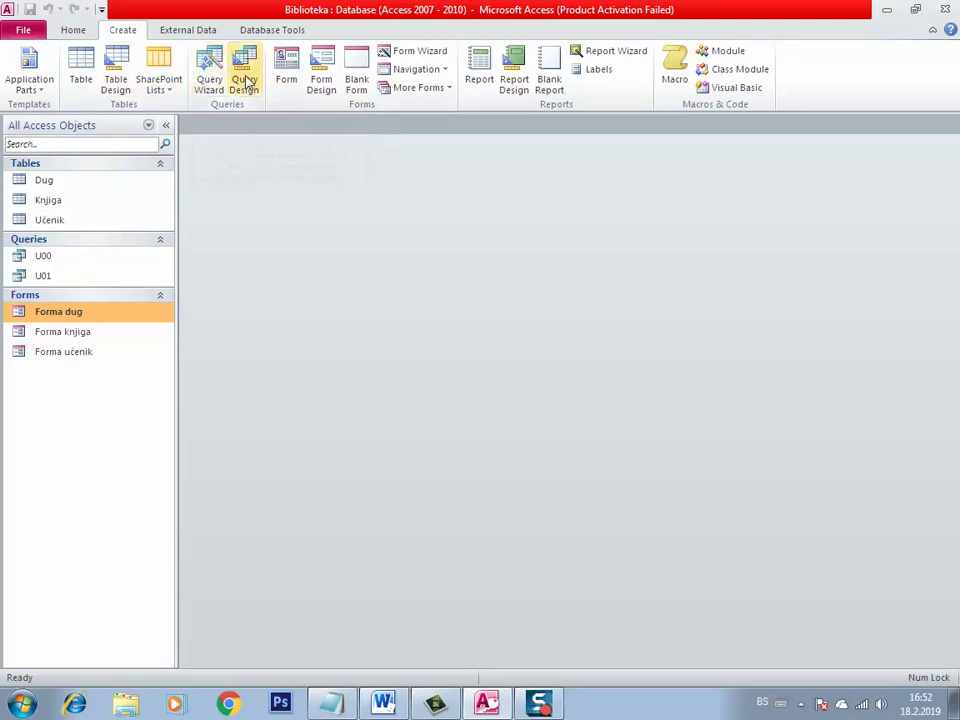
# Step: Create a new query in Design View based on the Učenik table
pyautogui.click(246, 82)
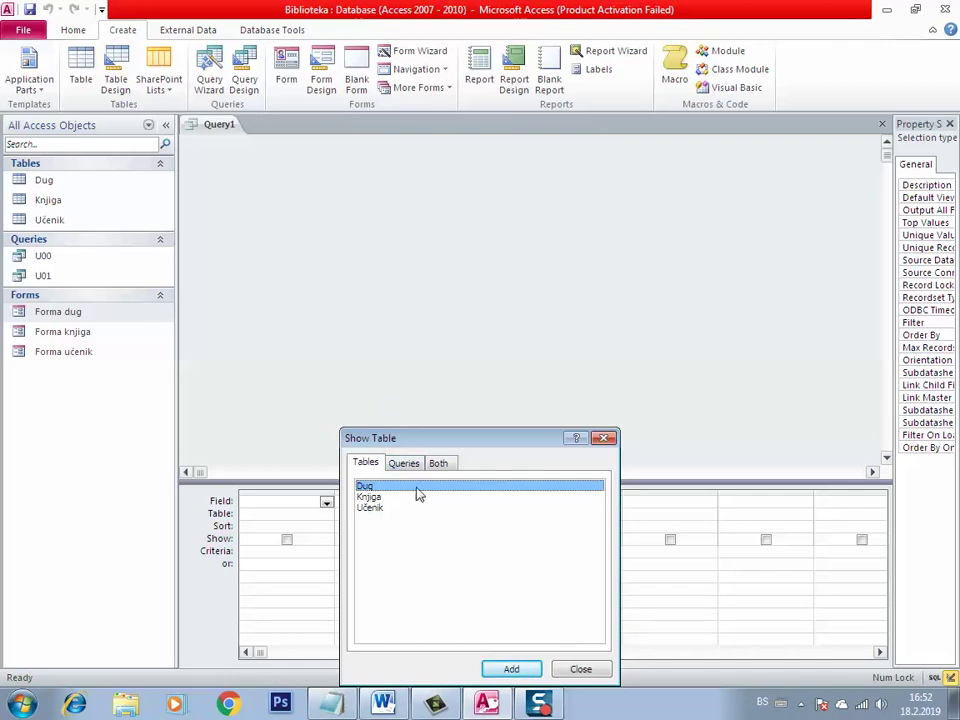
pyautogui.click(372, 497)
pyautogui.click(375, 509)
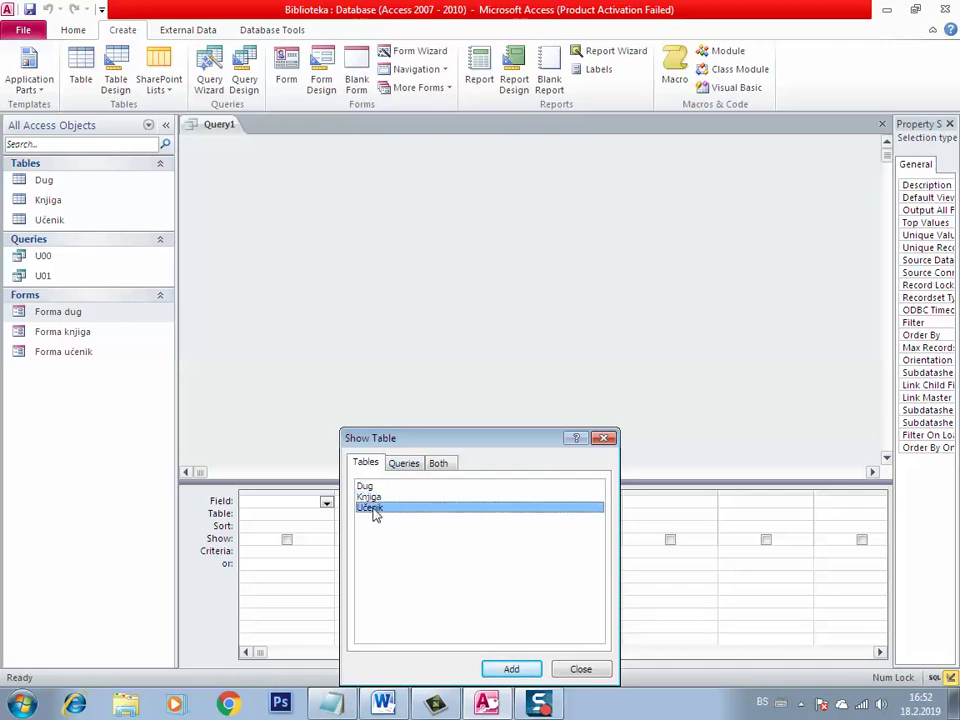
pyautogui.doubleClick(375, 509)
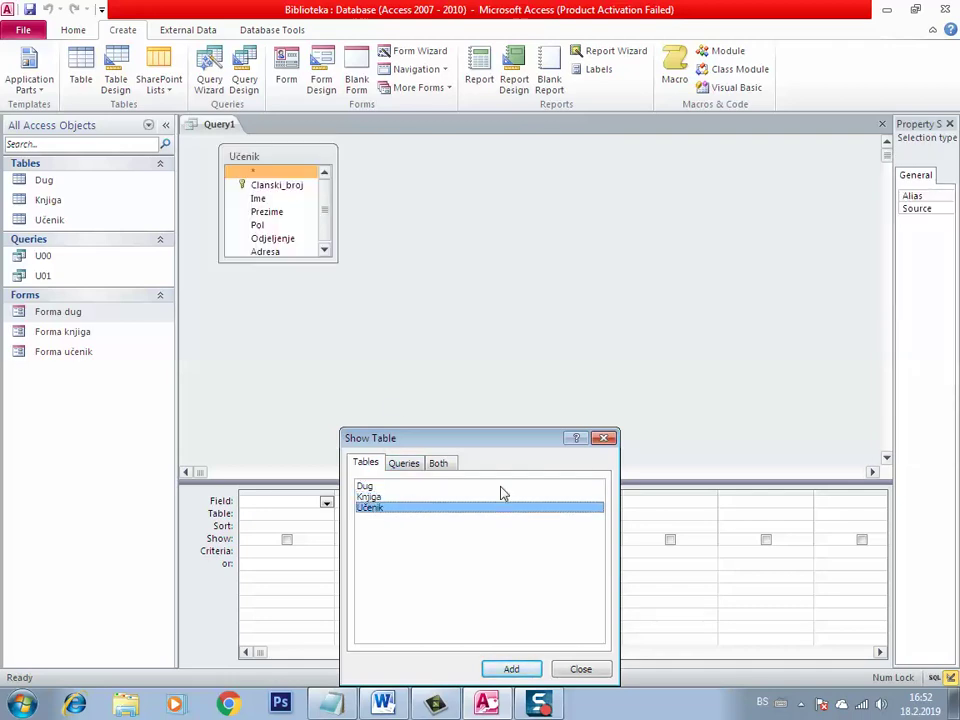
pyautogui.click(604, 438)
# Step: Add the Ime, Prezime and Odjeljenje fields to the query and set the Odjeljenje criteria to IV-1
pyautogui.doubleClick(288, 200)
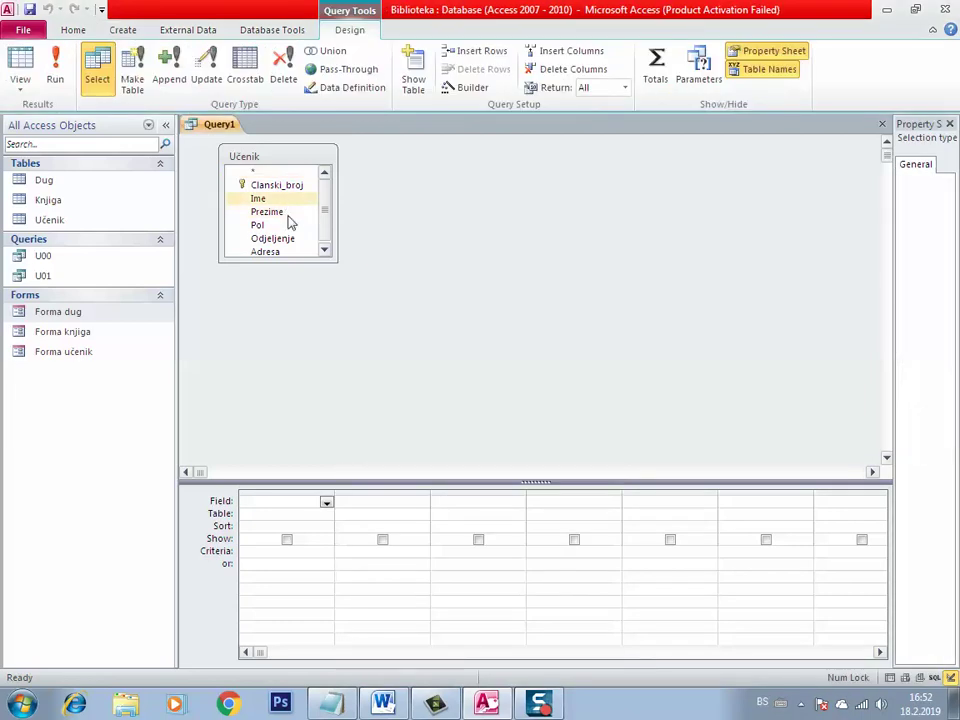
pyautogui.doubleClick(267, 211)
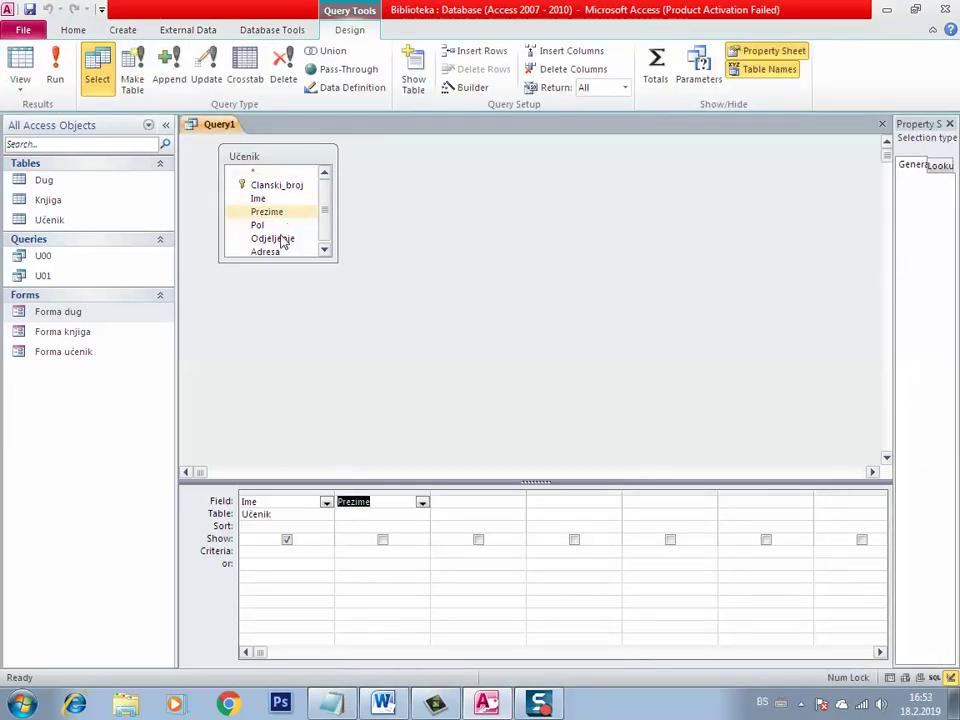
pyautogui.doubleClick(283, 242)
pyautogui.click(466, 562)
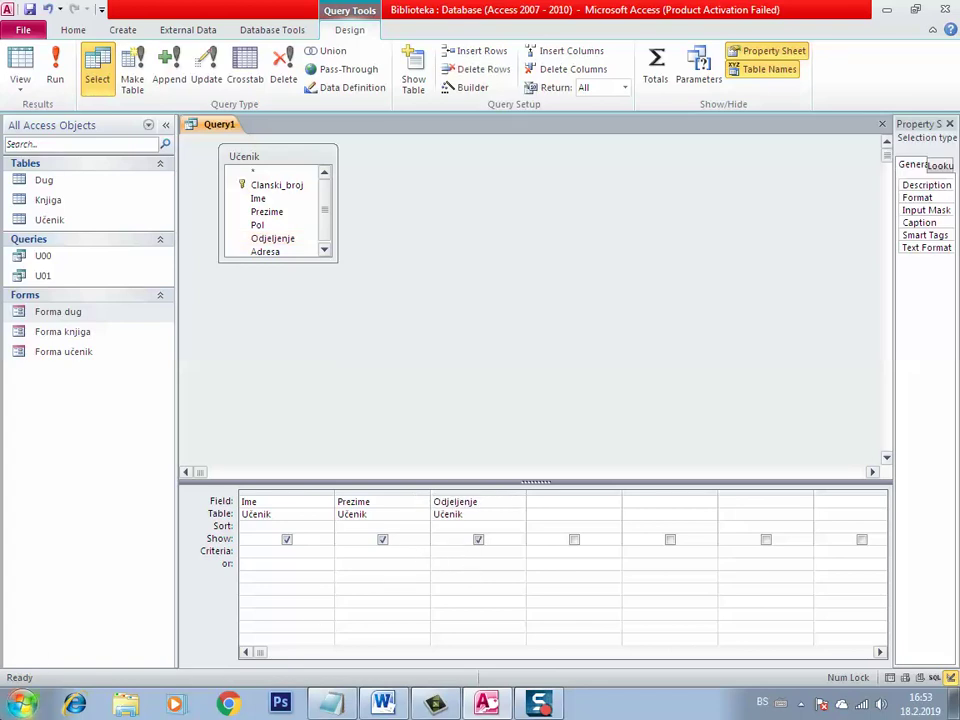
pyautogui.write('IV-1')
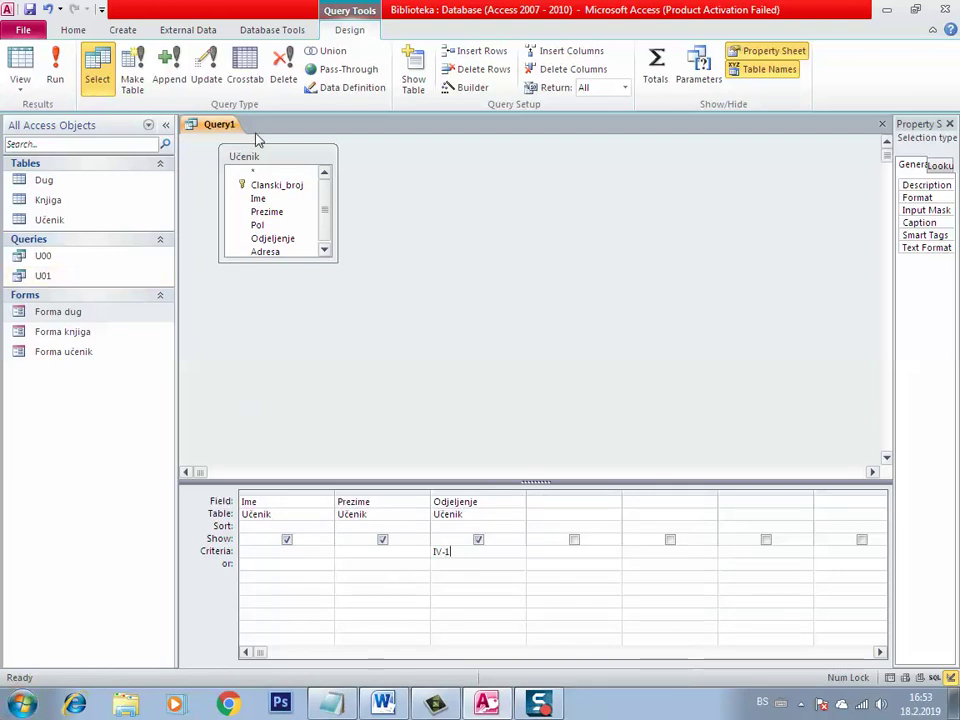
# Step: Save the query under the name U02
pyautogui.rightClick(230, 128)
pyautogui.write('s')
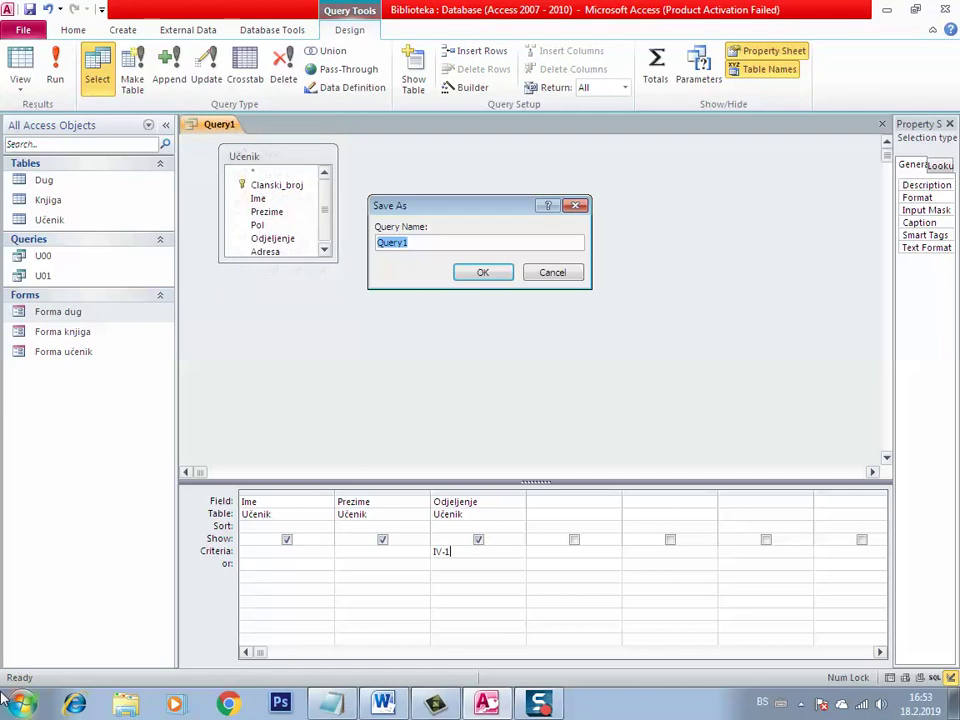
pyautogui.write('U')
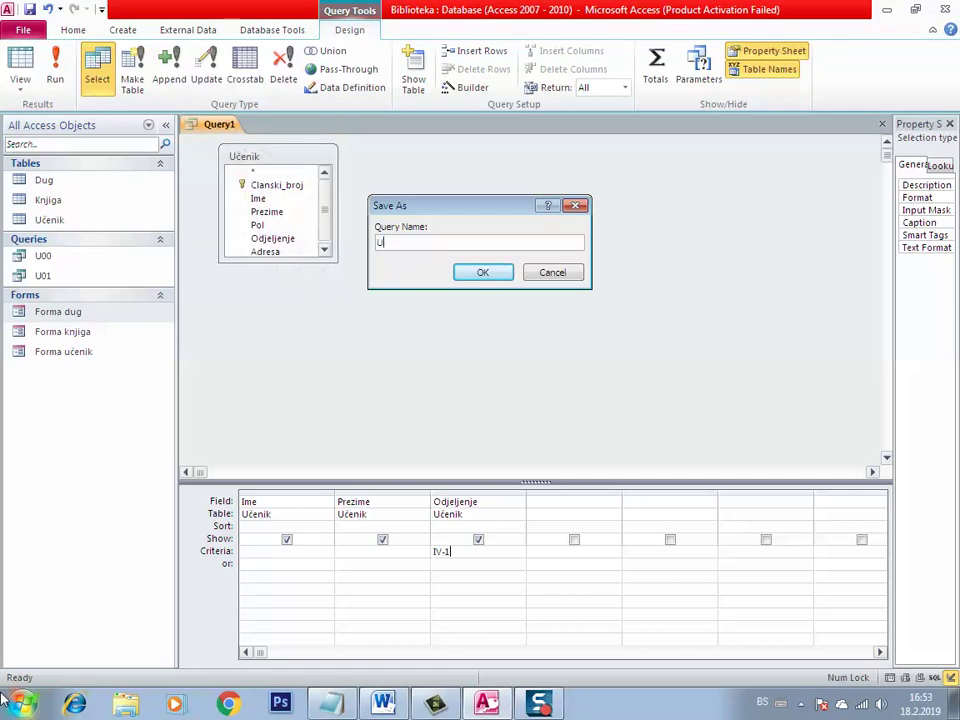
pyautogui.write('02')
pyautogui.press('Return')
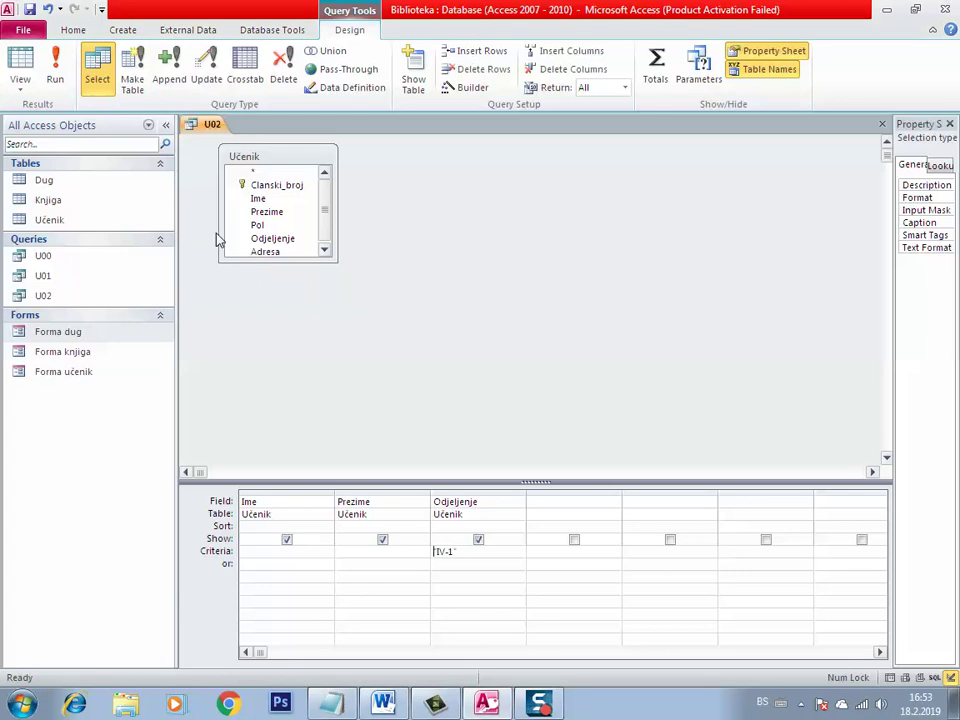
# Step: View the results of query U02 in Datasheet View, then close the query
pyautogui.rightClick(215, 130)
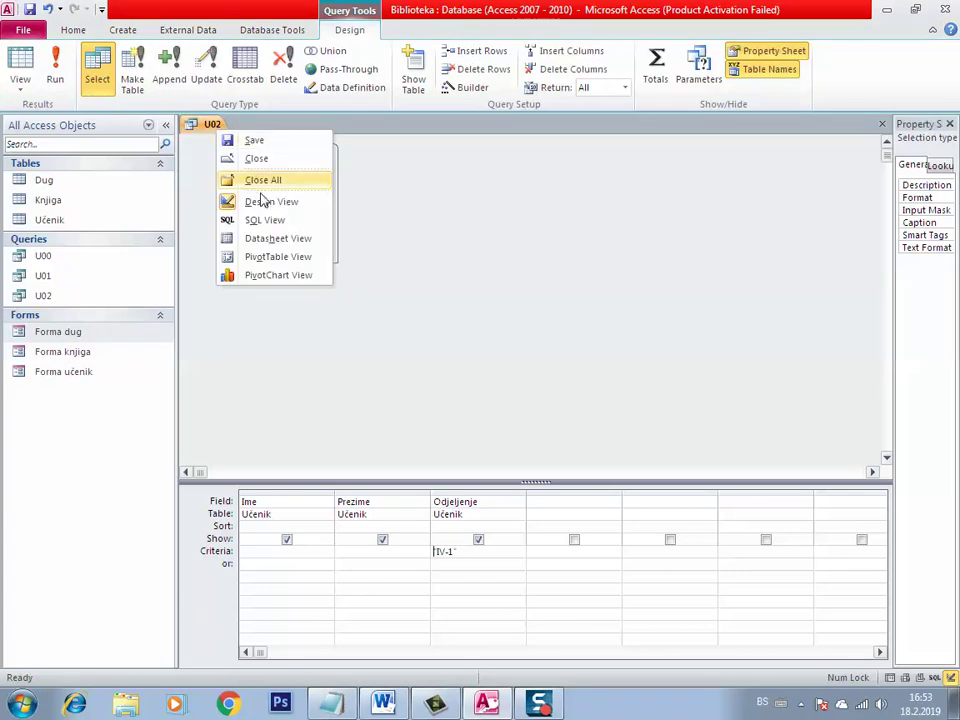
pyautogui.click(292, 240)
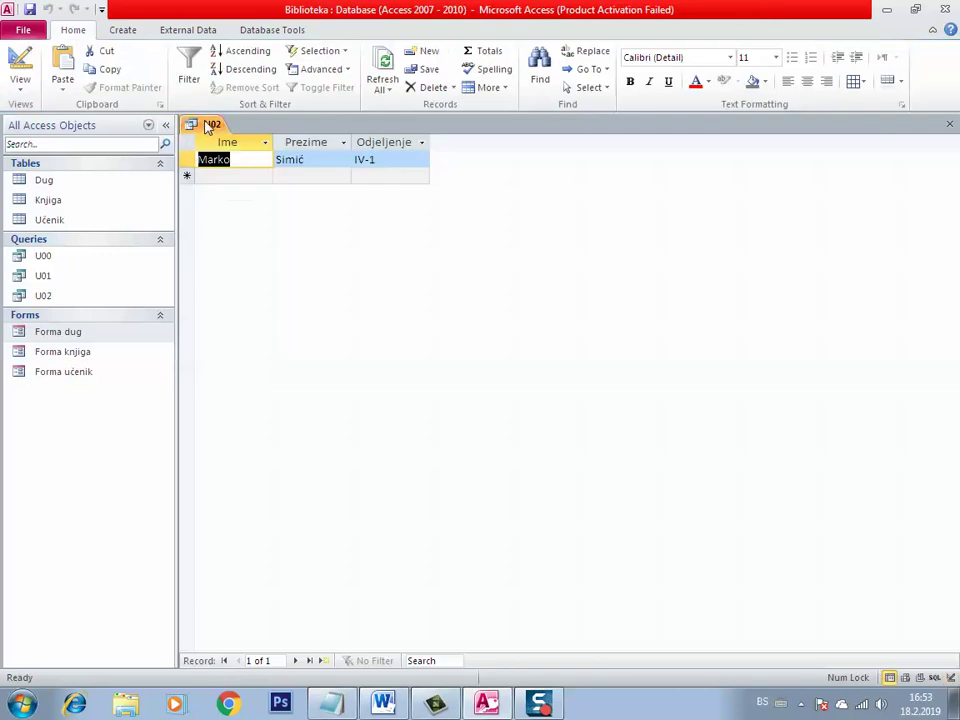
pyautogui.rightClick(208, 127)
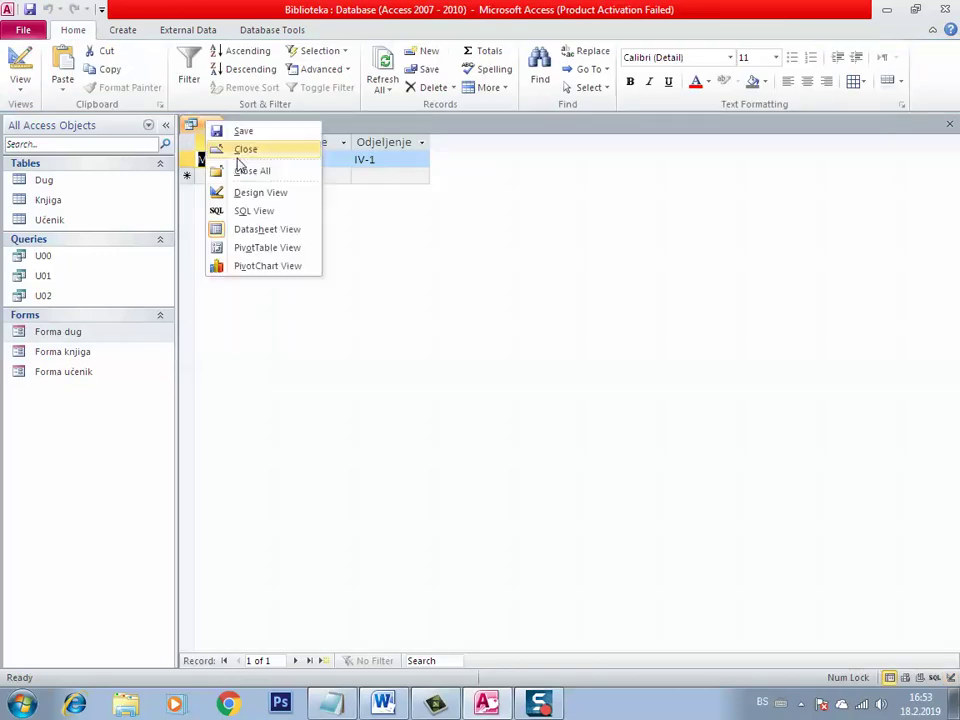
pyautogui.click(241, 151)
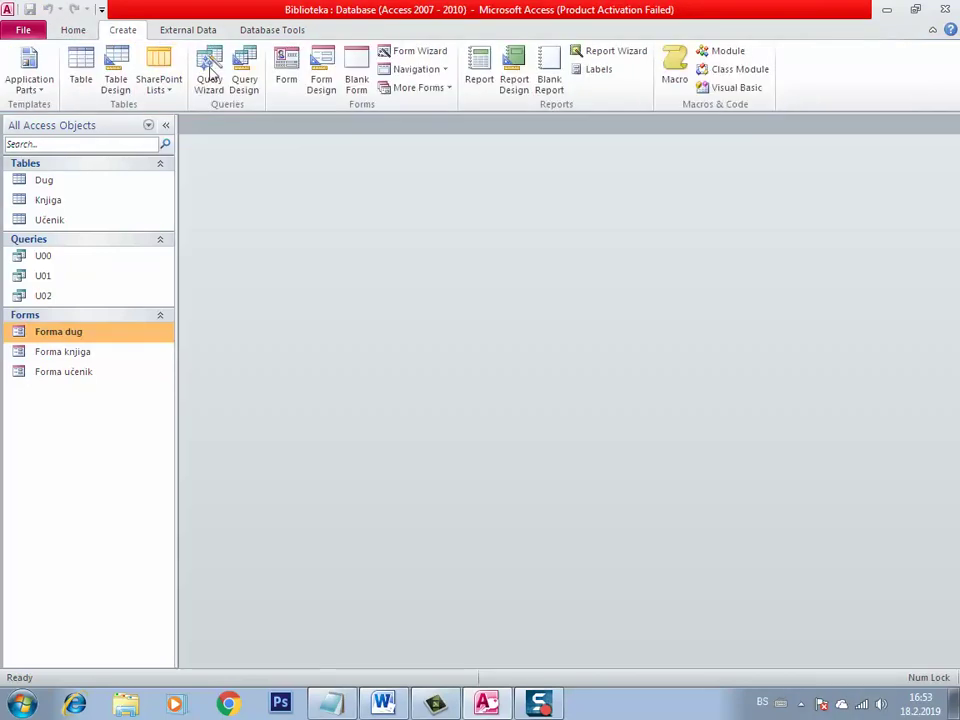
# Step: Create another query in Design View with the Učenik table as its source
pyautogui.click(243, 90)
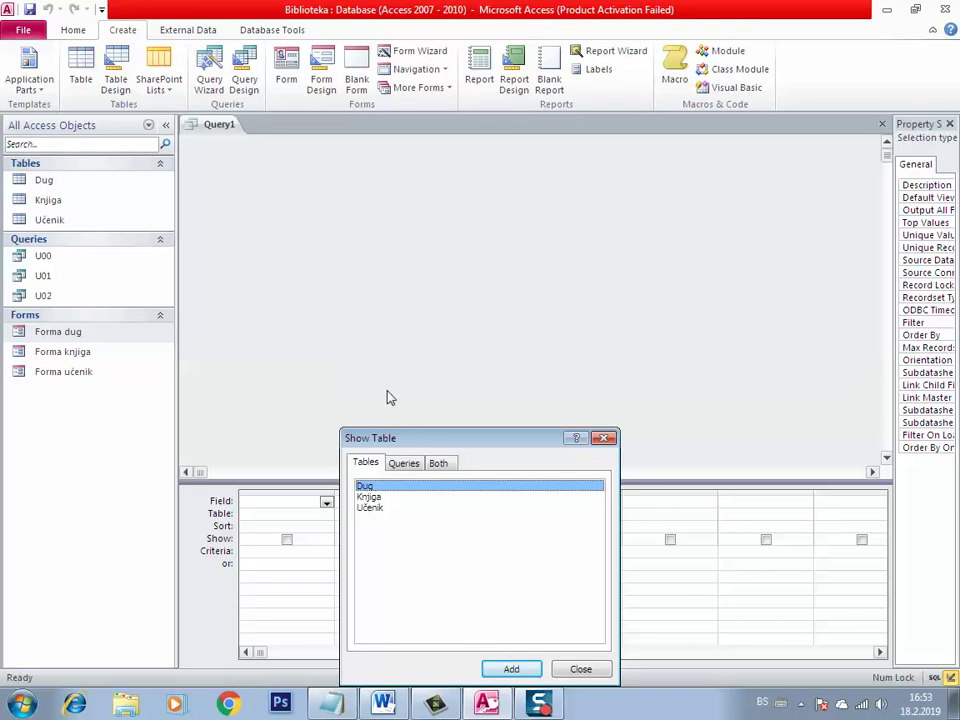
pyautogui.click(372, 508)
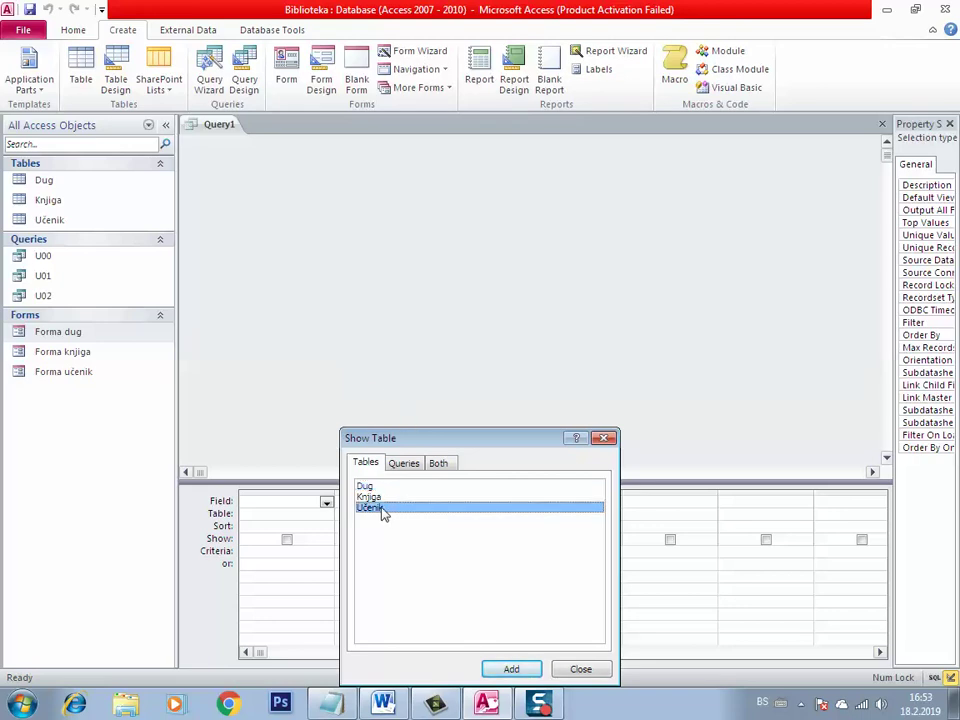
pyautogui.doubleClick(388, 510)
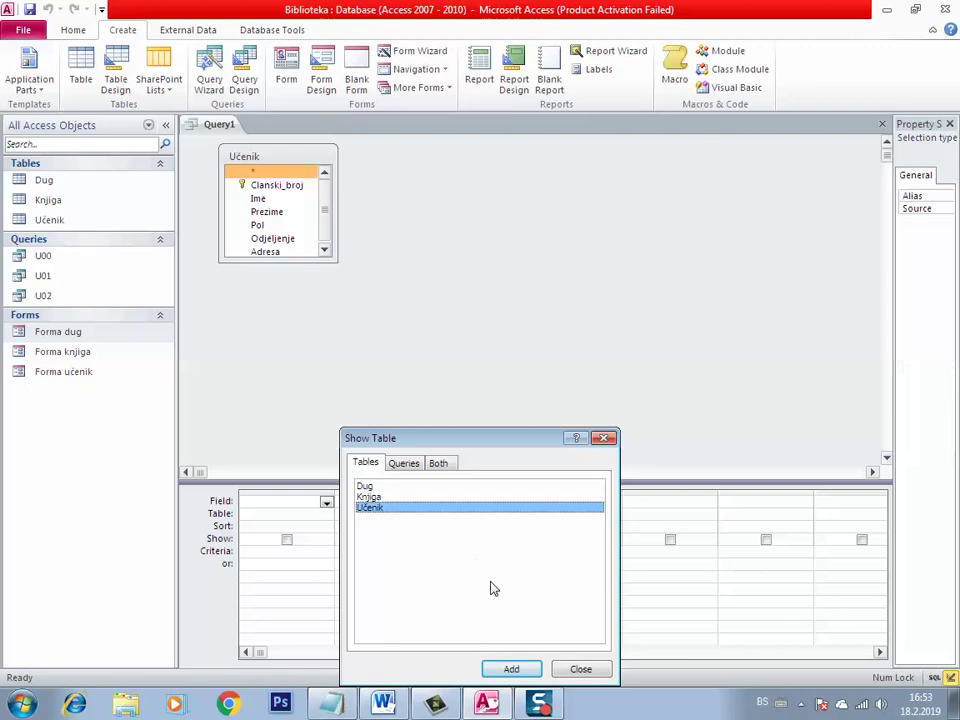
pyautogui.click(581, 669)
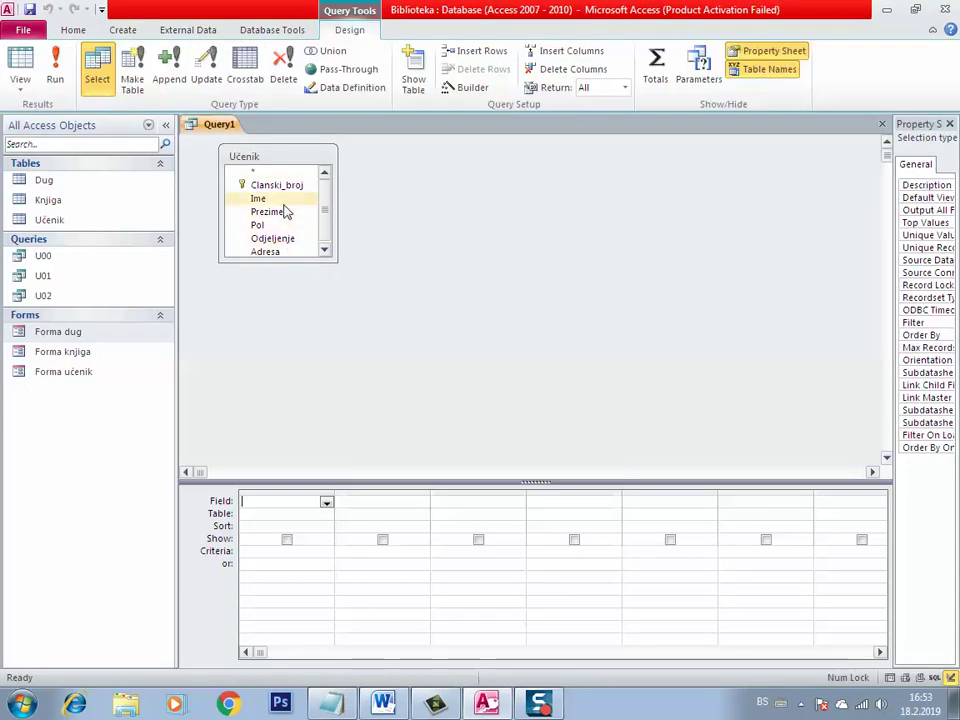
# Step: Add the Ime, Prezime and Odjeljenje fields from the Učenik table to the query design grid
pyautogui.click(284, 214)
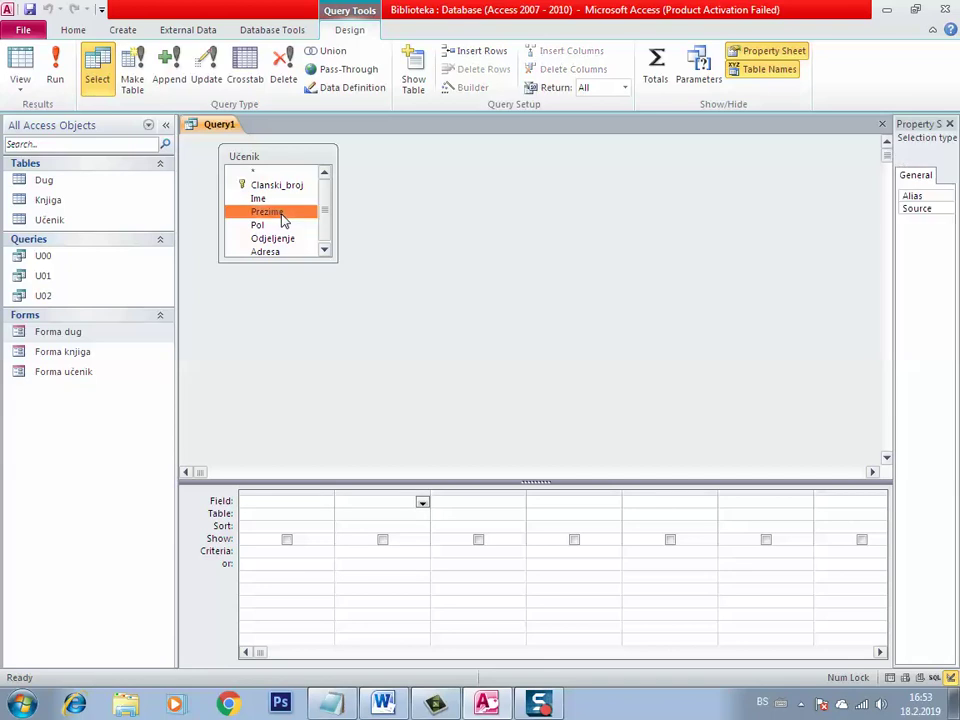
pyautogui.click(279, 200)
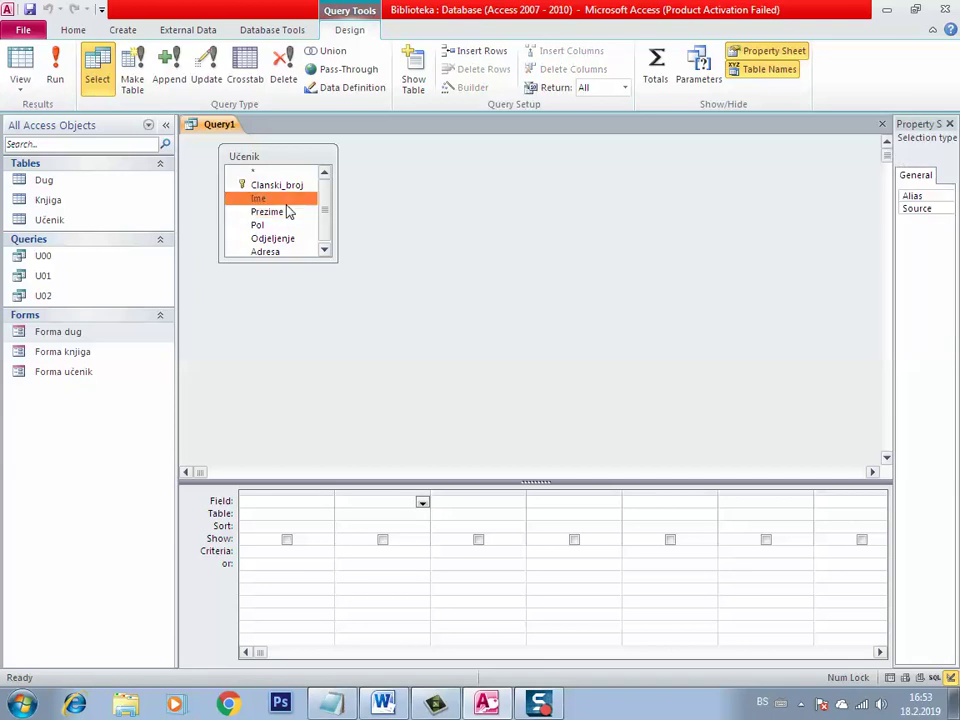
pyautogui.click(283, 213)
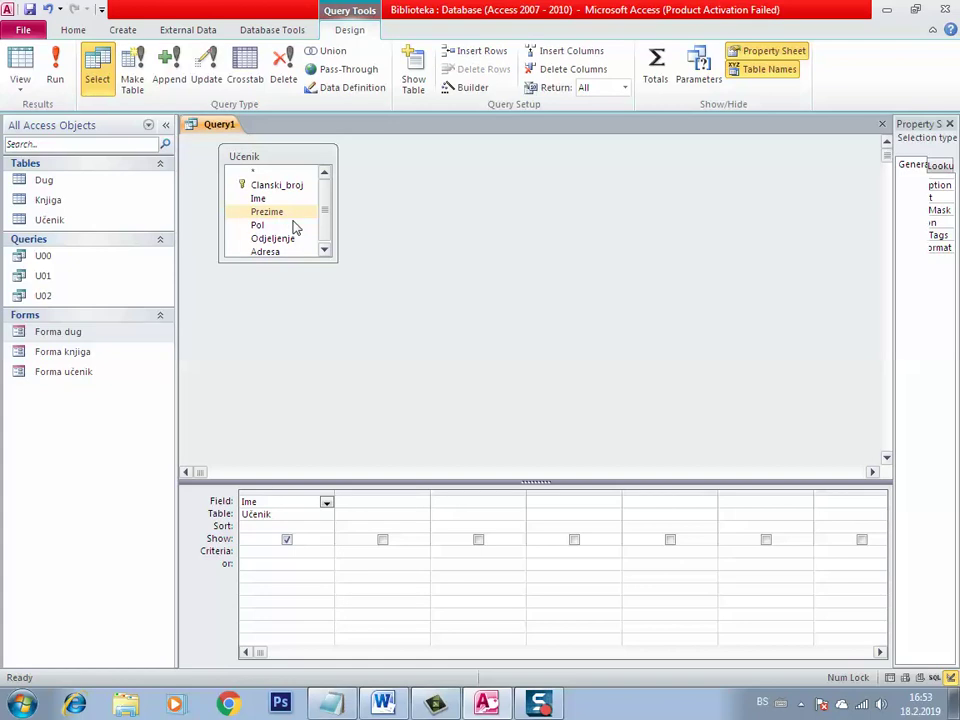
pyautogui.moveTo(293, 240); pyautogui.dragTo(483, 540)
# Step: Set the Odjeljenje criteria to the parameter prompt [Unesite odjeljenje]
pyautogui.click(472, 551)
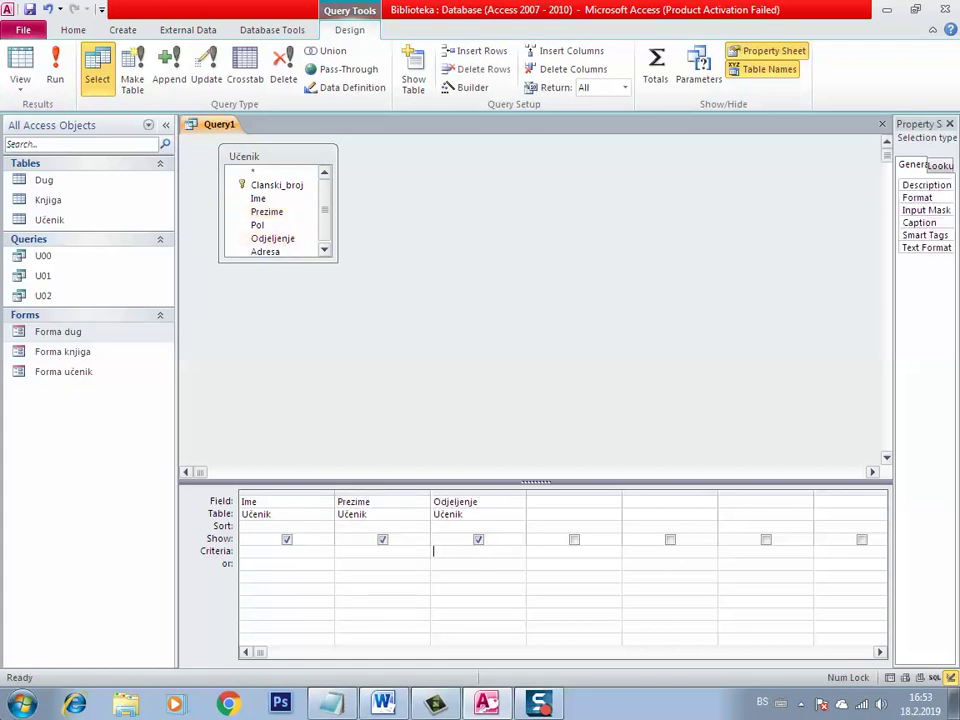
pyautogui.hotkey('alt', 'shift')
pyautogui.write('[Une')
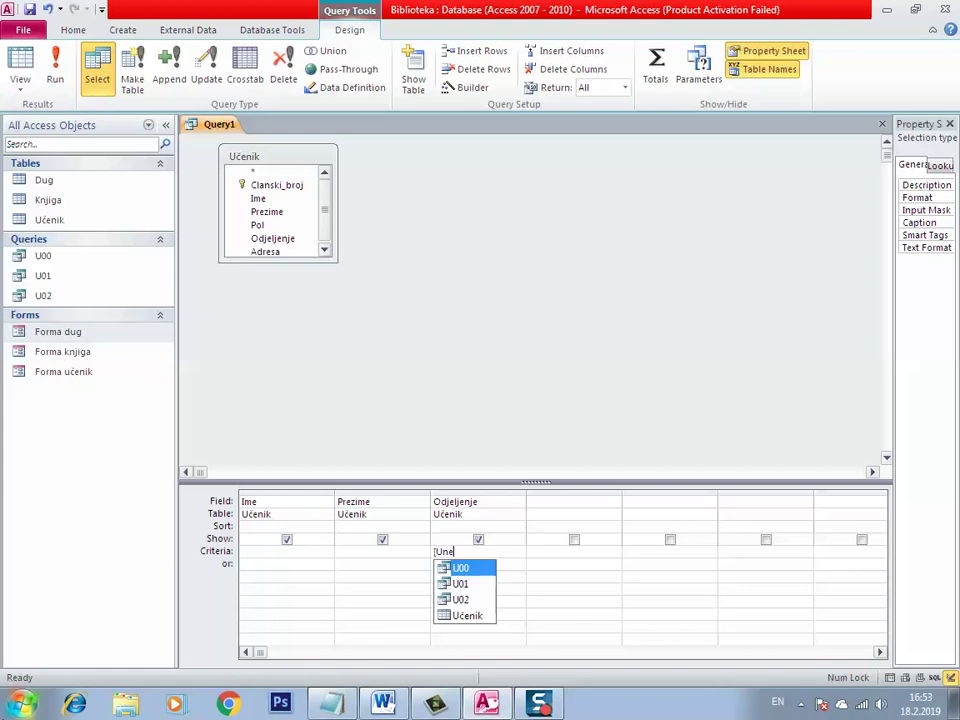
pyautogui.write('site odjeljenje')
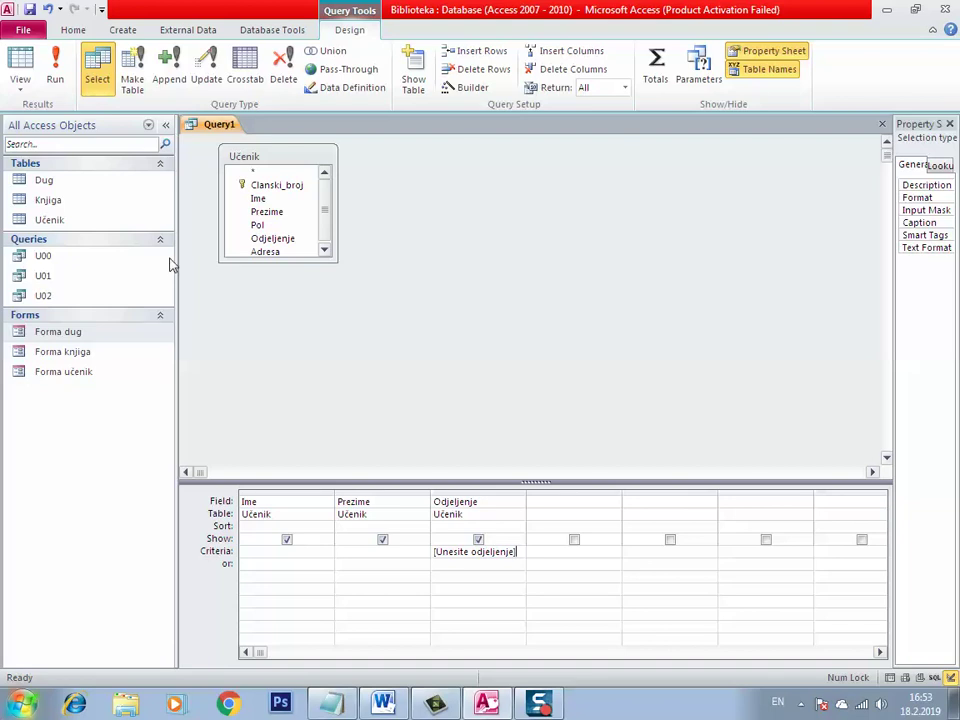
# Step: Switch the keyboard input language to Bosnian and save the query as U03
pyautogui.hotkey('alt', 'shift')
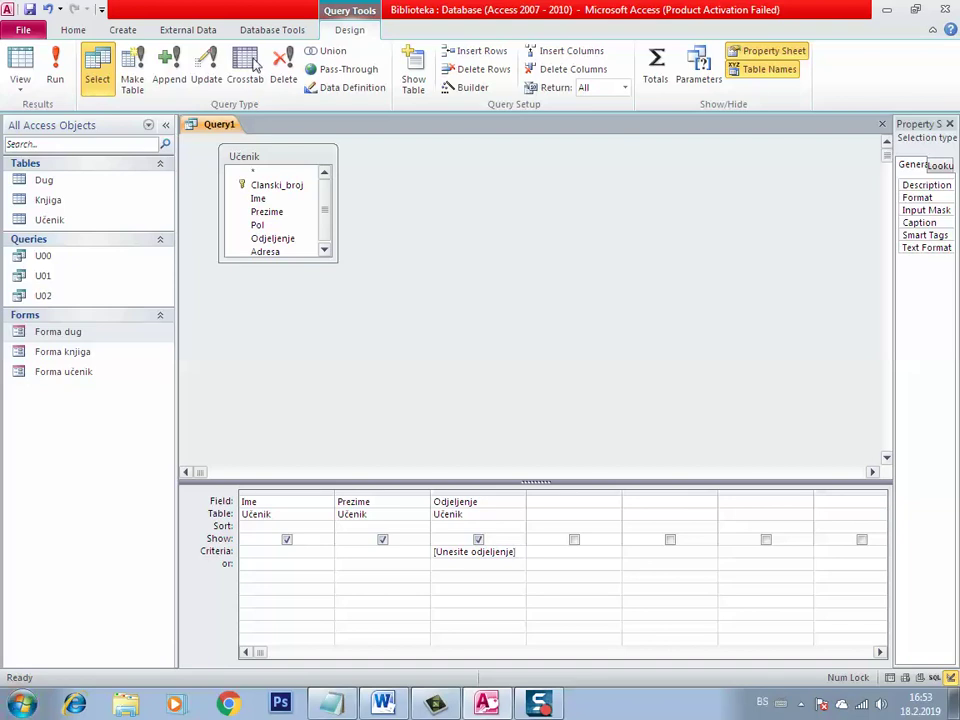
pyautogui.rightClick(222, 126)
pyautogui.click(252, 130)
pyautogui.write('U')
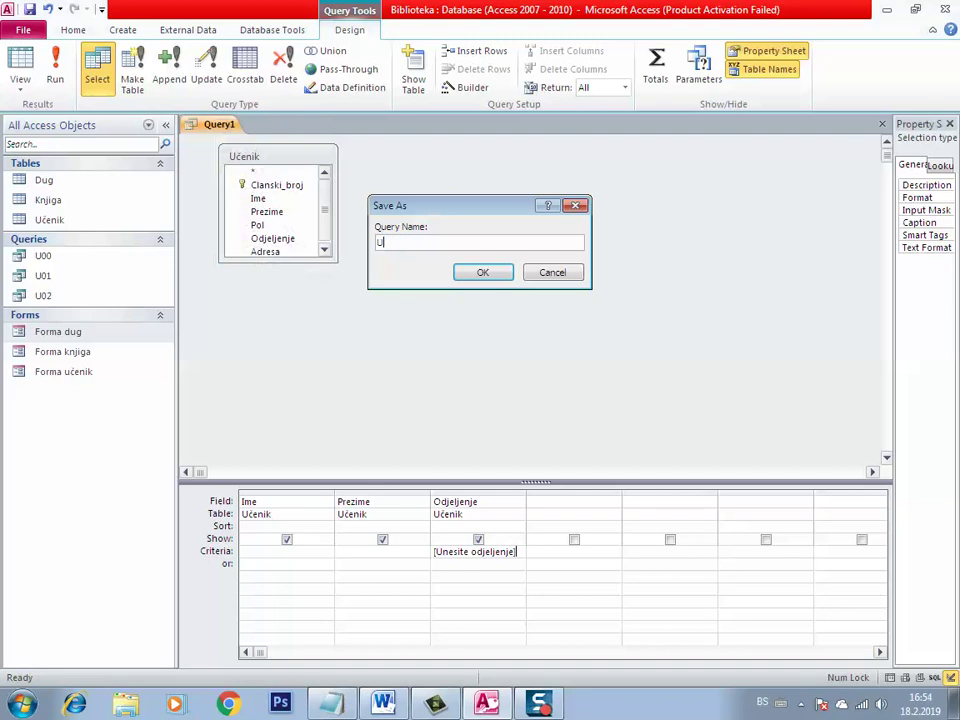
pyautogui.write('03')
pyautogui.press('Return')
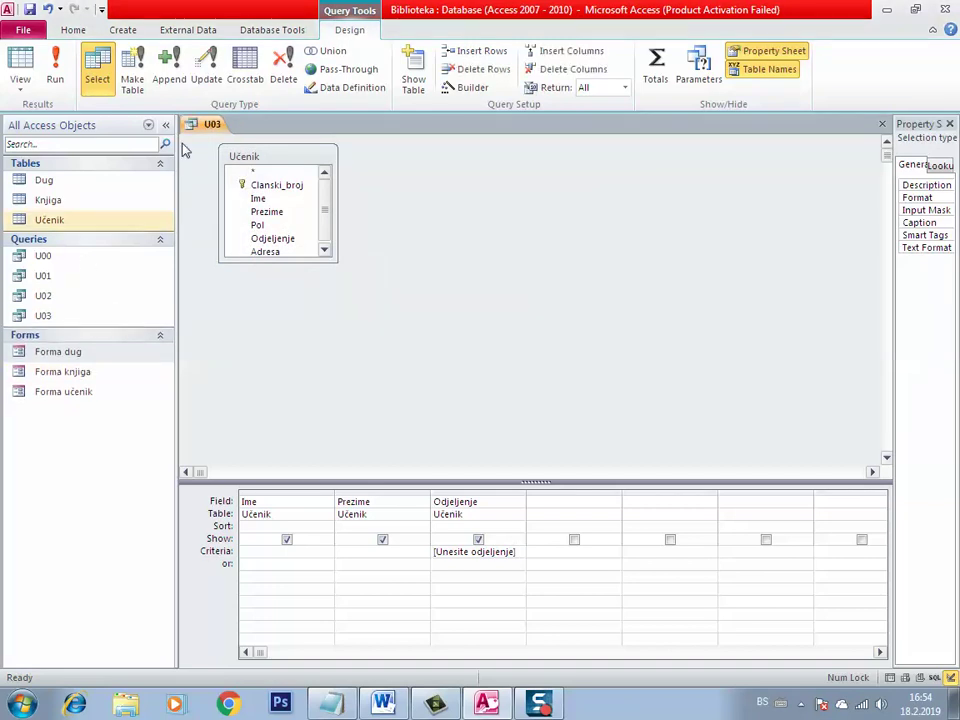
# Step: View query U03 in Datasheet View for the class II-4, then close the query
pyautogui.rightClick(207, 130)
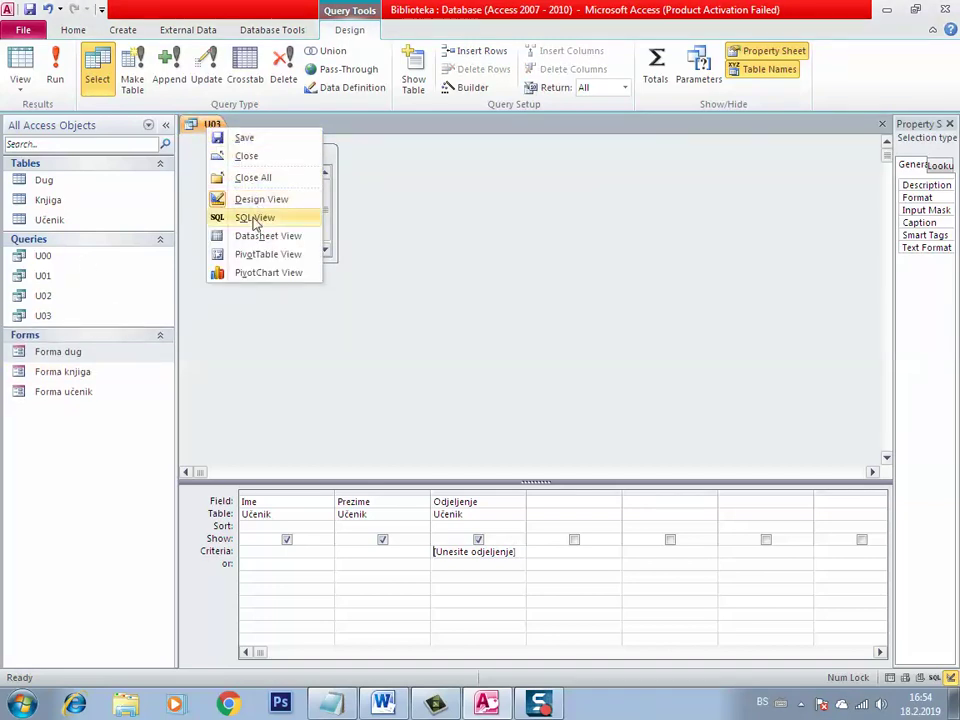
pyautogui.click(252, 236)
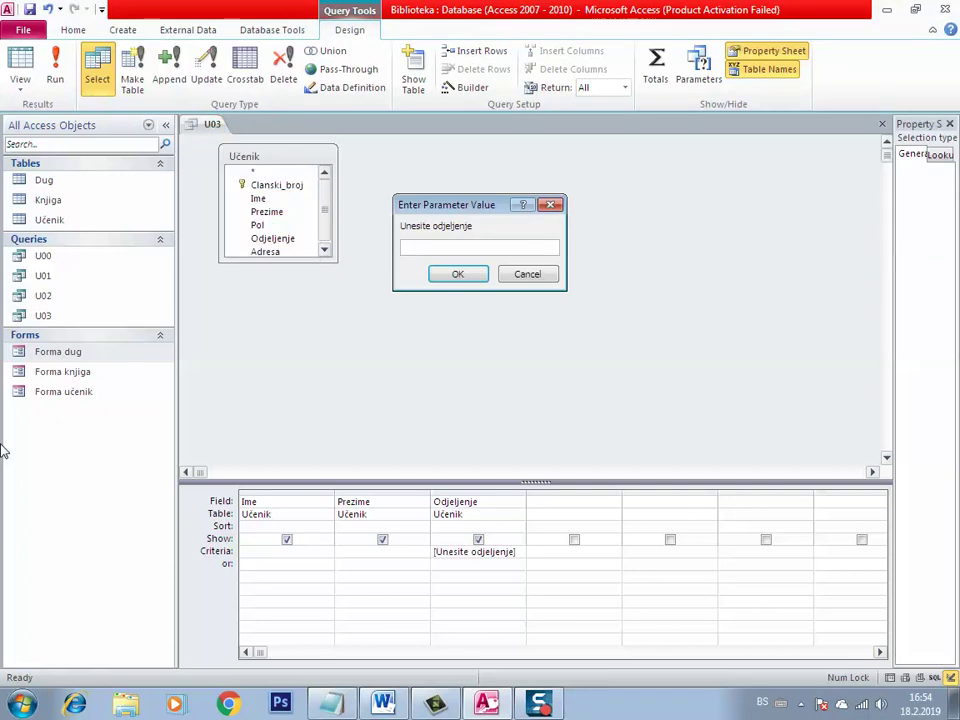
pyautogui.write('II-4')
pyautogui.press('Return')
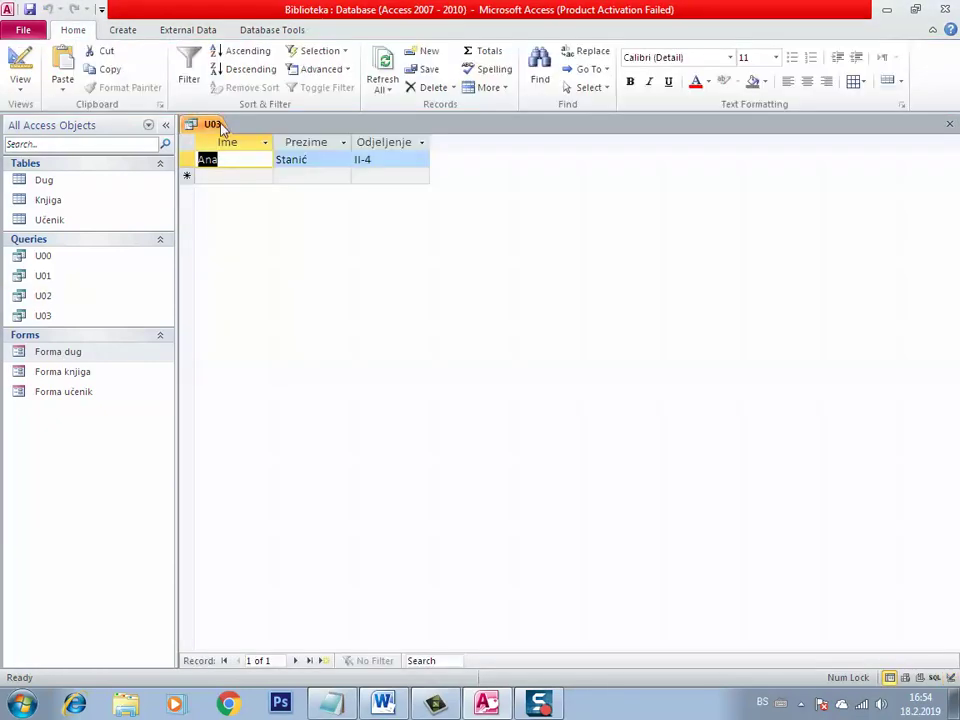
pyautogui.rightClick(222, 128)
pyautogui.click(253, 152)
# Step: Create a new query in Design View with the Knjiga table as its source
pyautogui.click(122, 29)
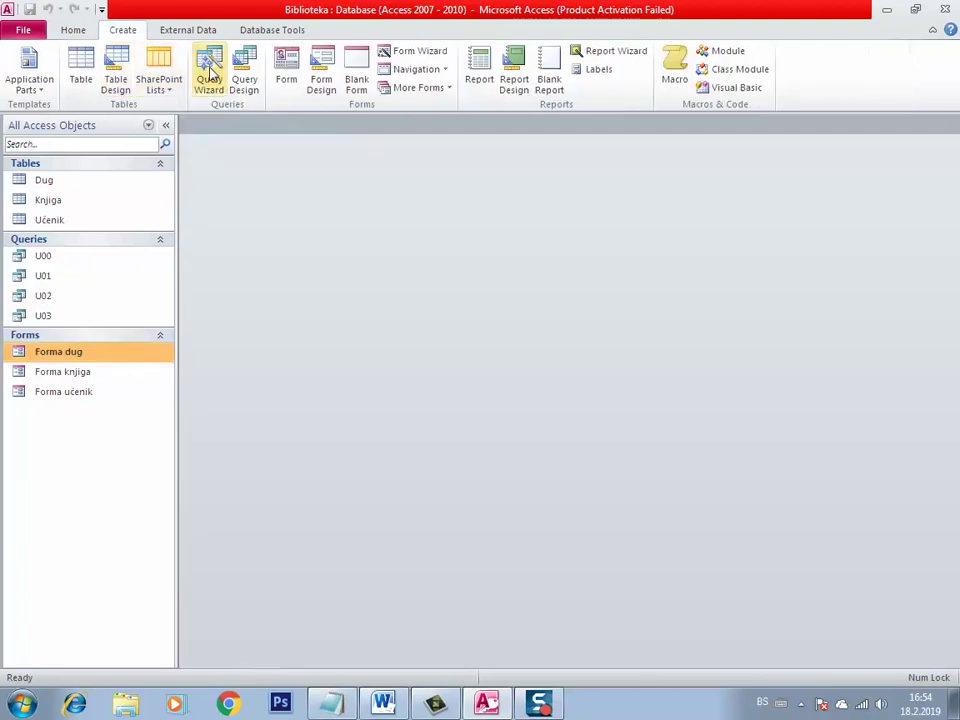
pyautogui.click(244, 72)
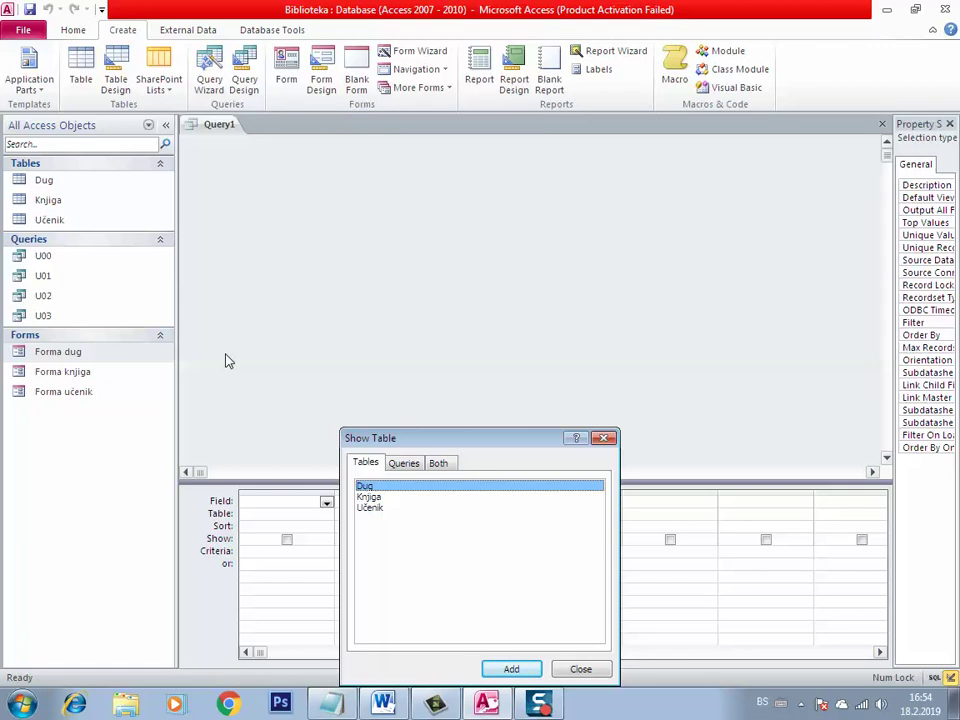
pyautogui.doubleClick(370, 497)
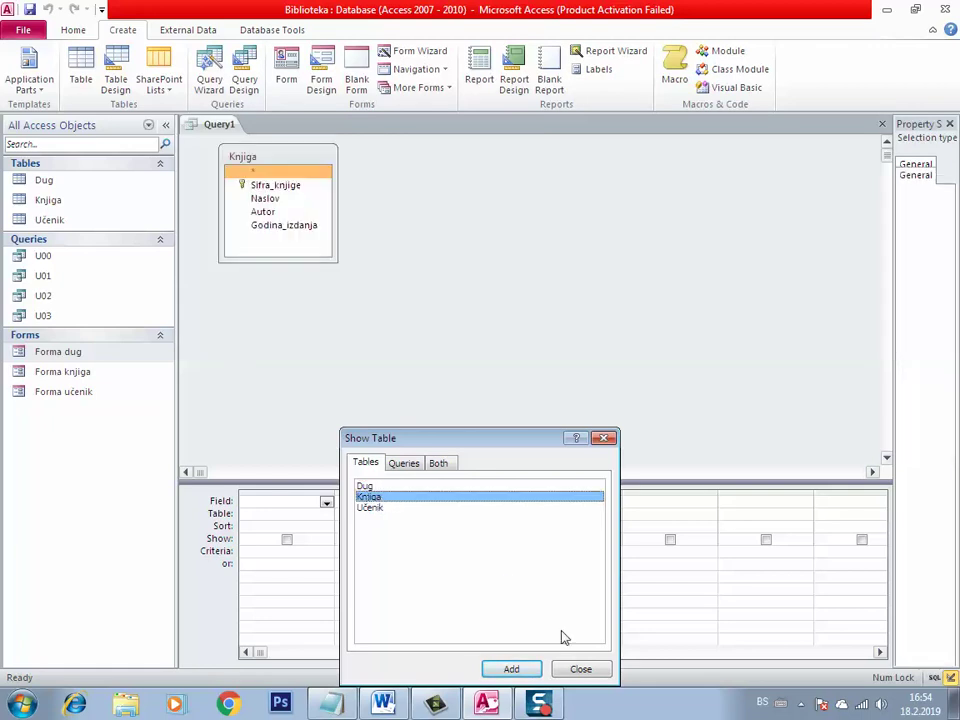
pyautogui.click(580, 669)
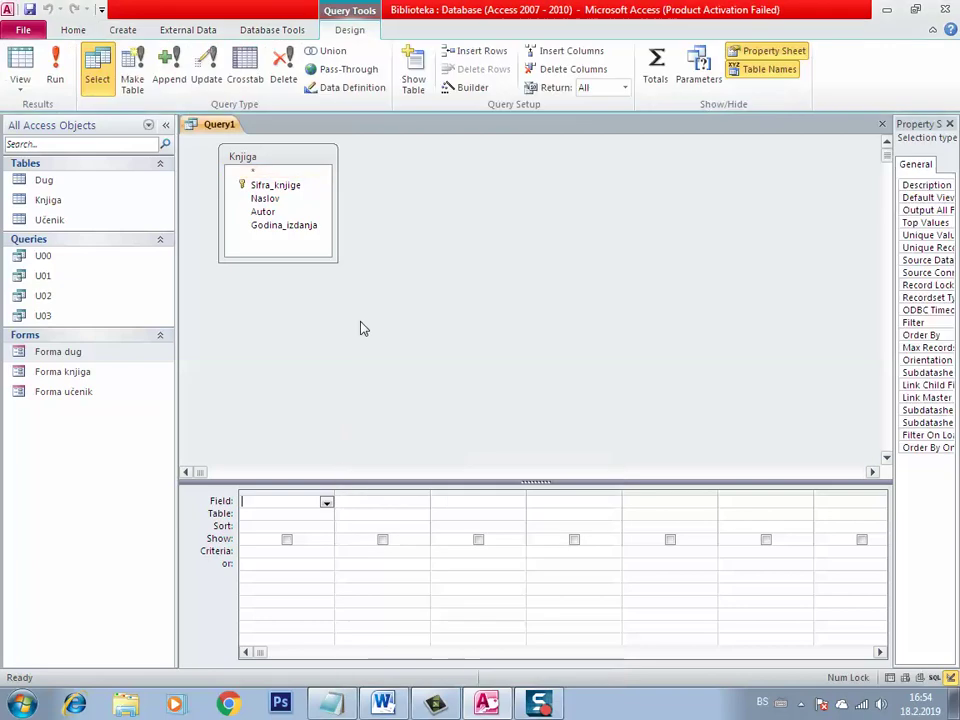
# Step: Add the Naslov and Godina_izdanja fields to the design grid and set the Godina_izdanja criteria to >2000
pyautogui.doubleClick(296, 200)
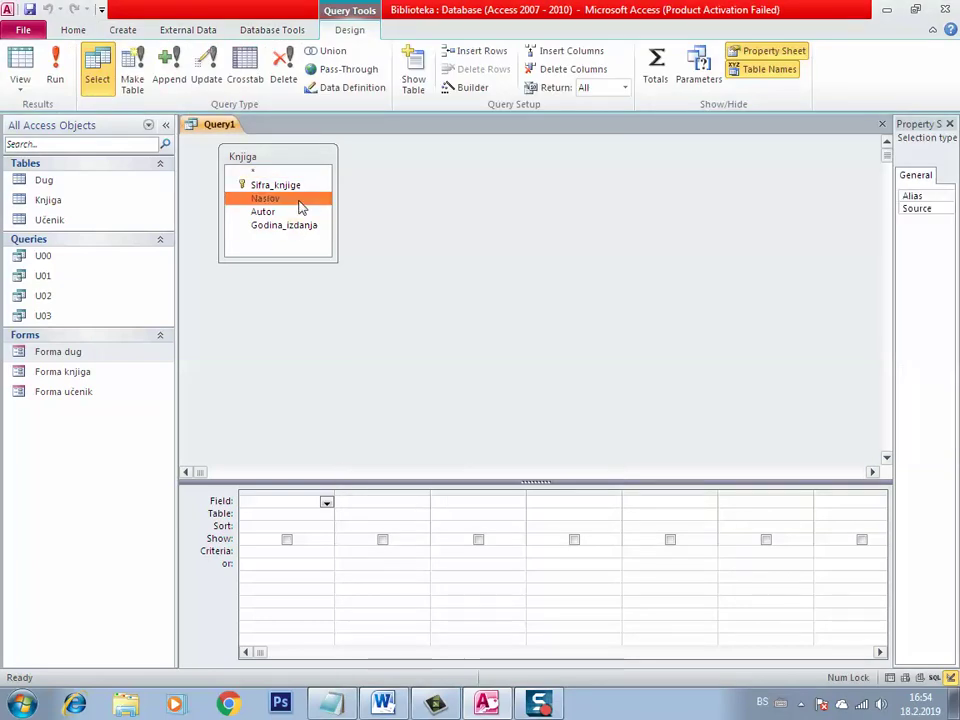
pyautogui.moveTo(395, 358); pyautogui.dragTo(380, 502)
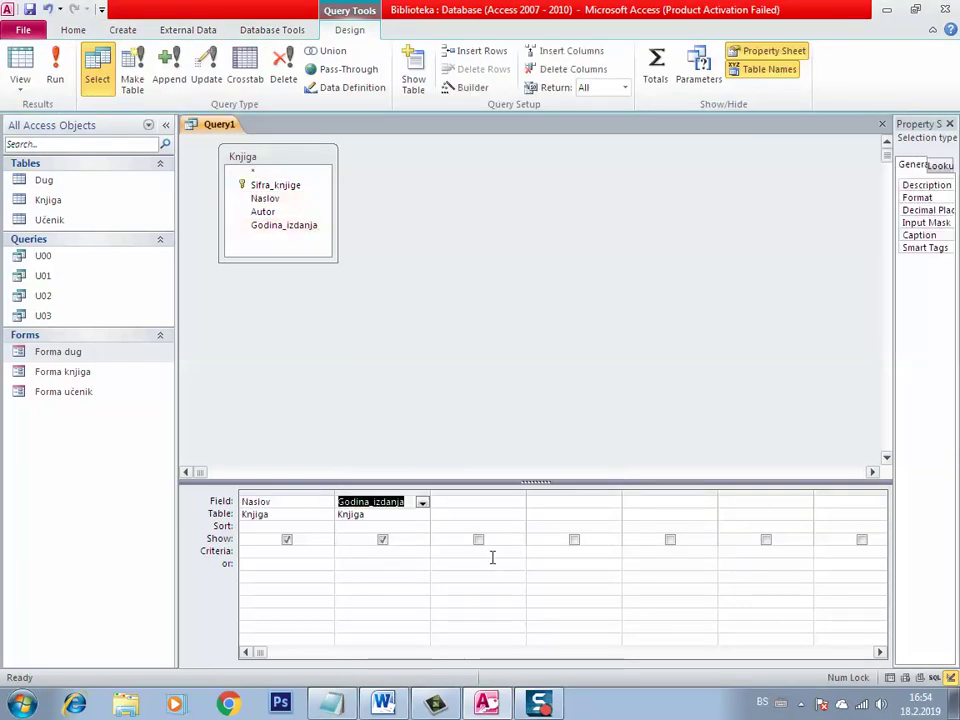
pyautogui.click(407, 553)
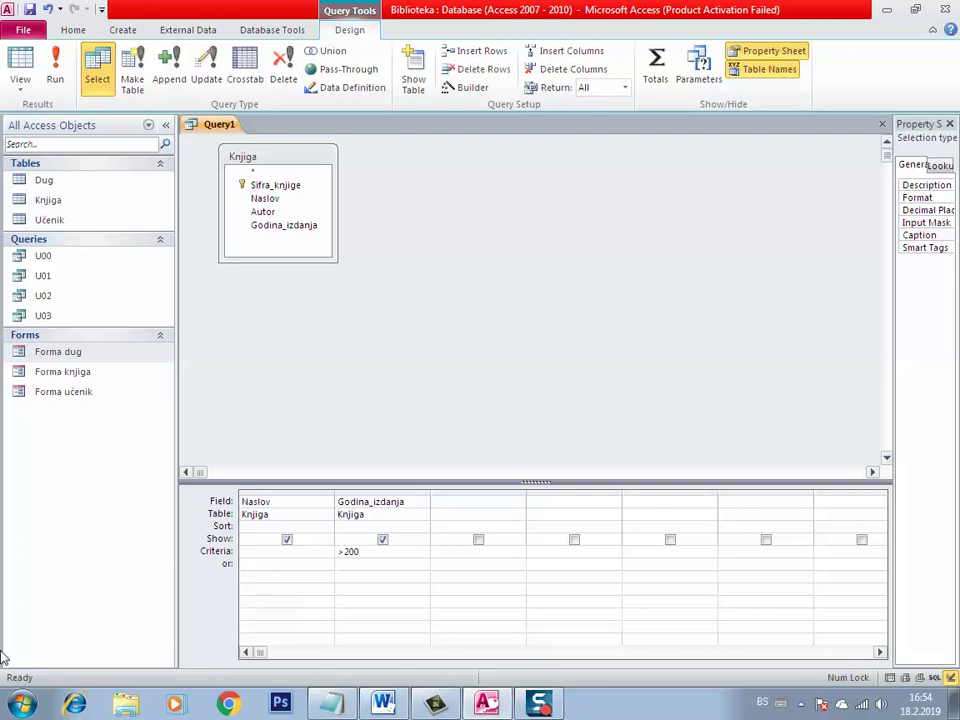
# Step: Save the Knjiga query under the name U04
pyautogui.rightClick(216, 124)
pyautogui.click(255, 134)
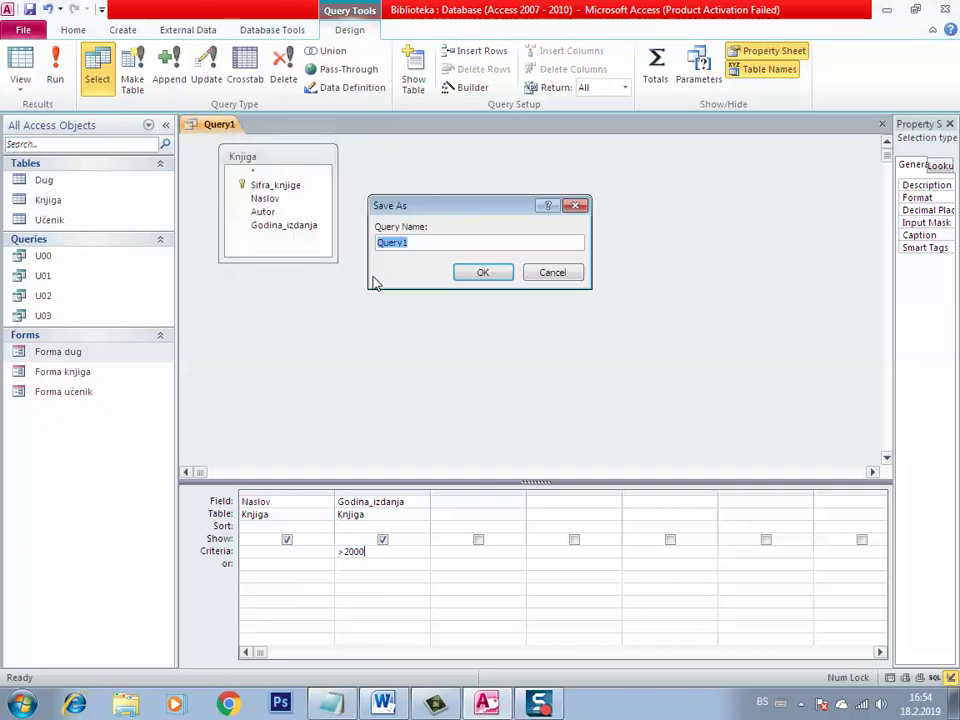
pyautogui.write('U04')
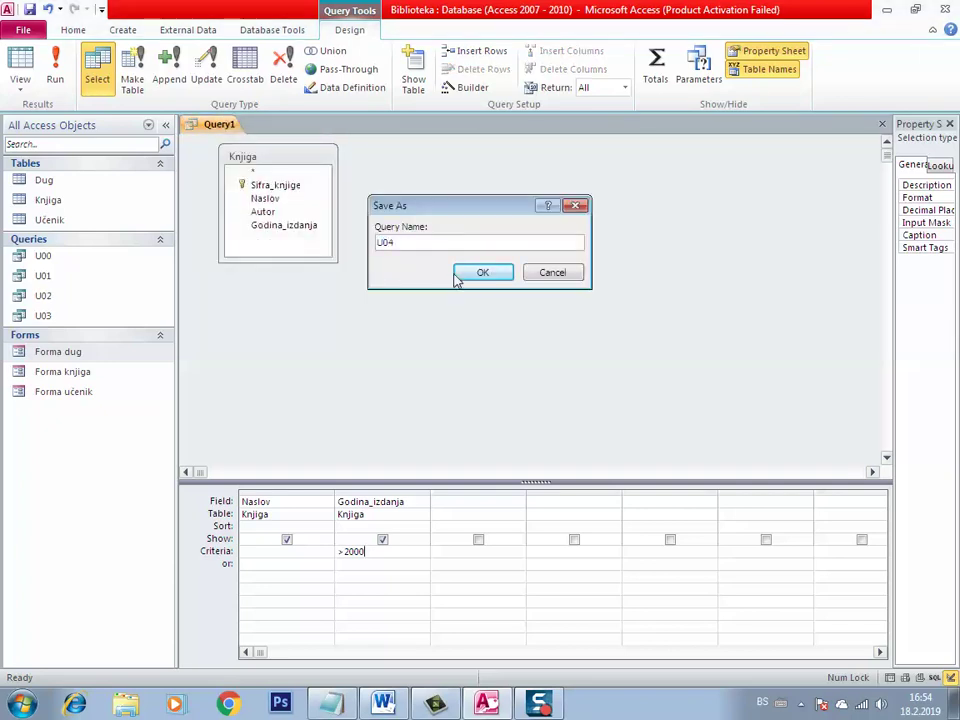
pyautogui.click(499, 272)
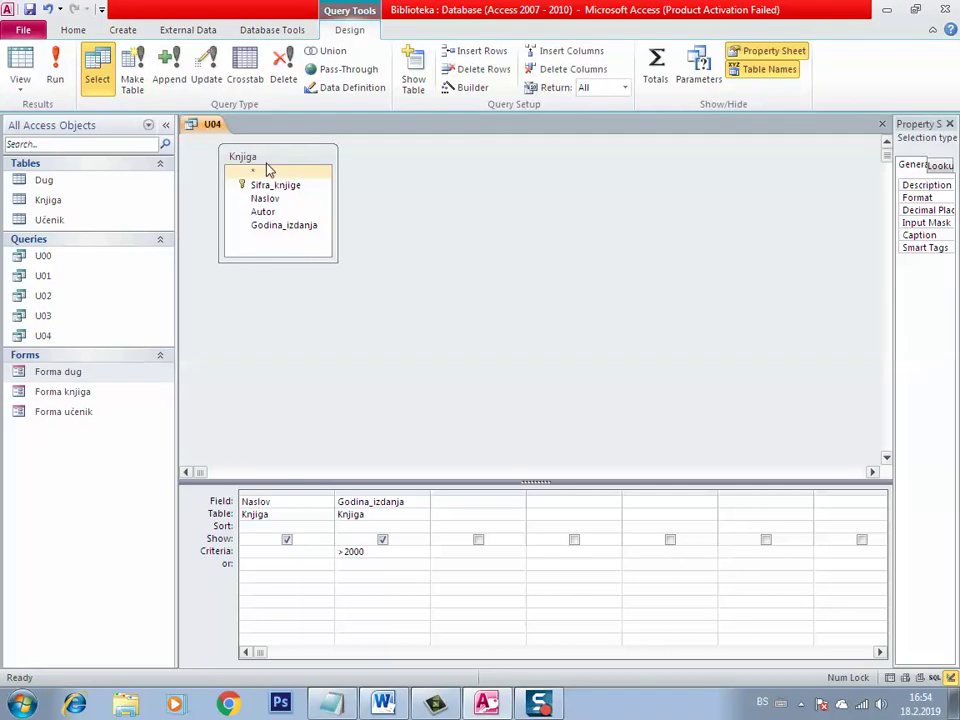
# Step: View the results of query U04 in Datasheet View, then close the query
pyautogui.rightClick(210, 124)
pyautogui.click(262, 231)
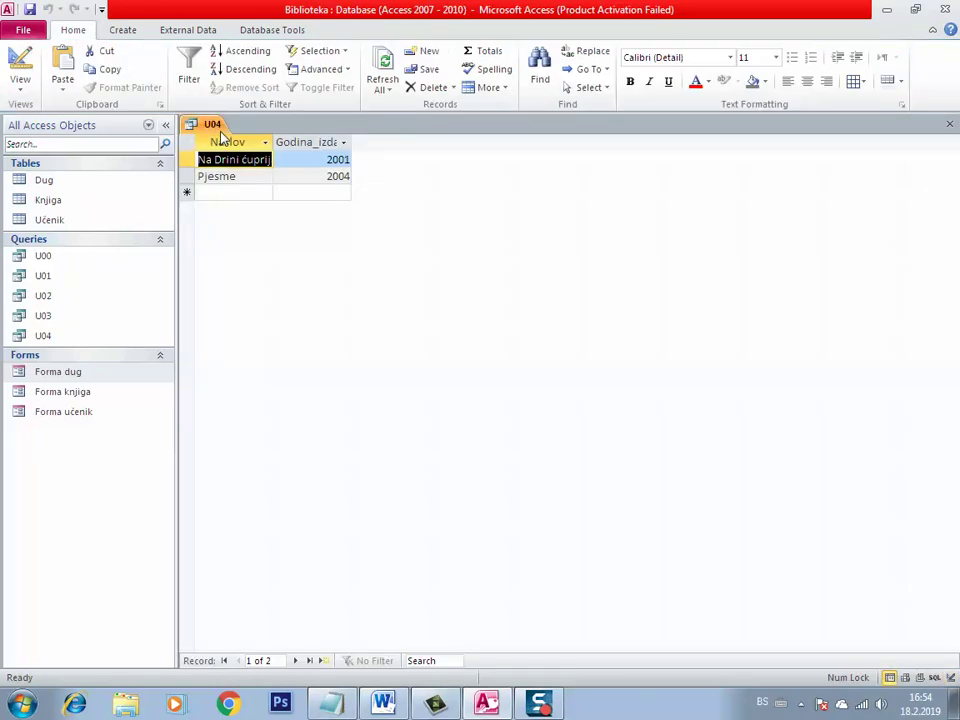
pyautogui.rightClick(222, 127)
pyautogui.click(249, 153)
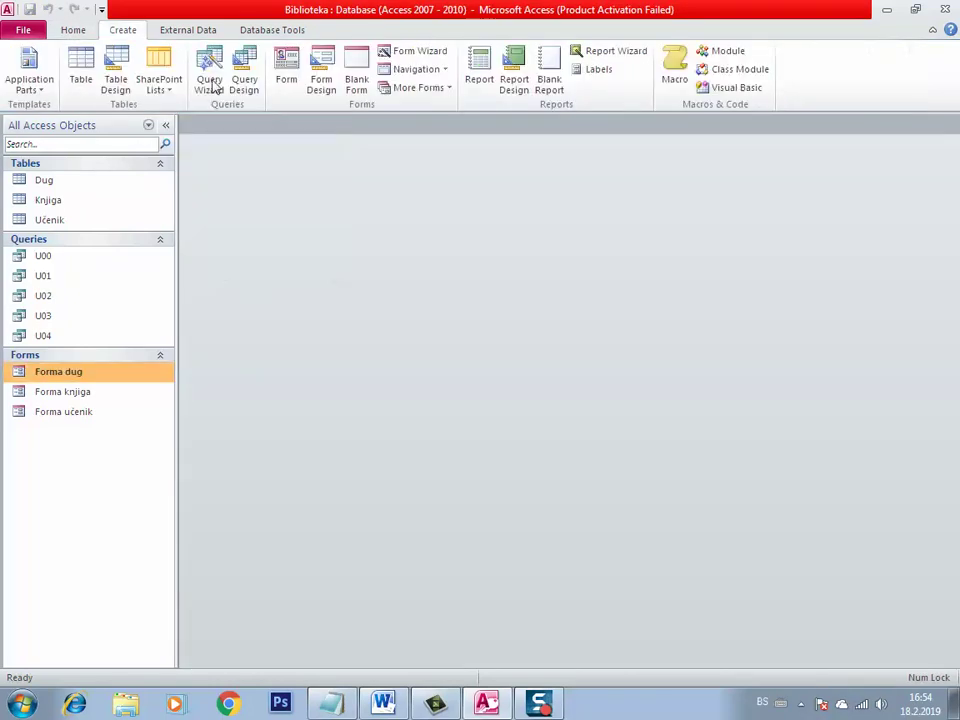
# Step: Create another query in Design View based on the Dug and Učenik tables
pyautogui.click(243, 84)
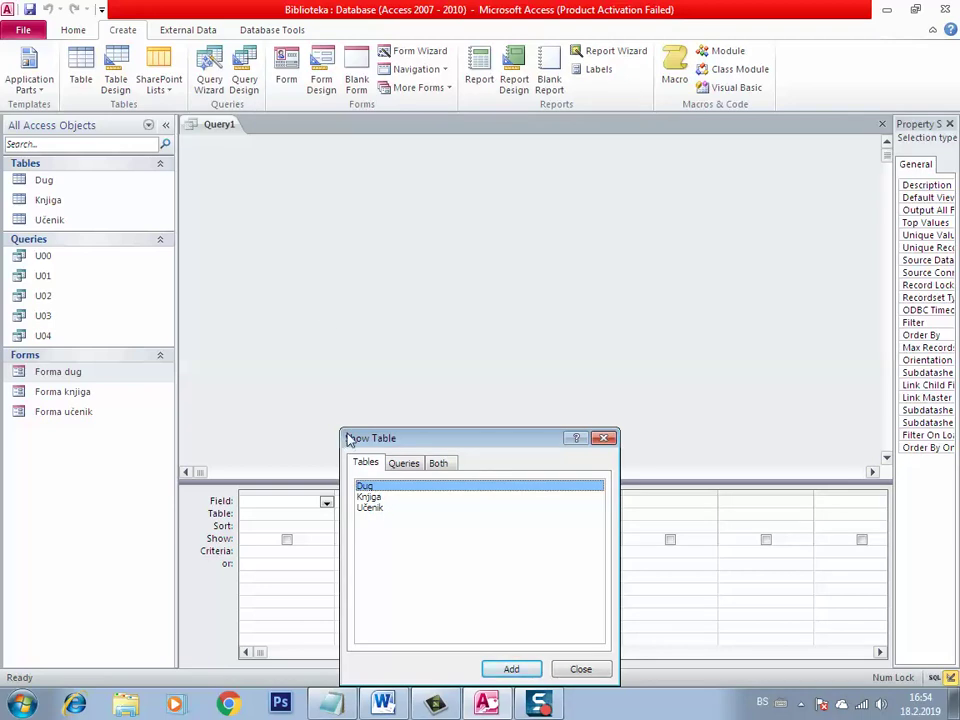
pyautogui.press('Return')
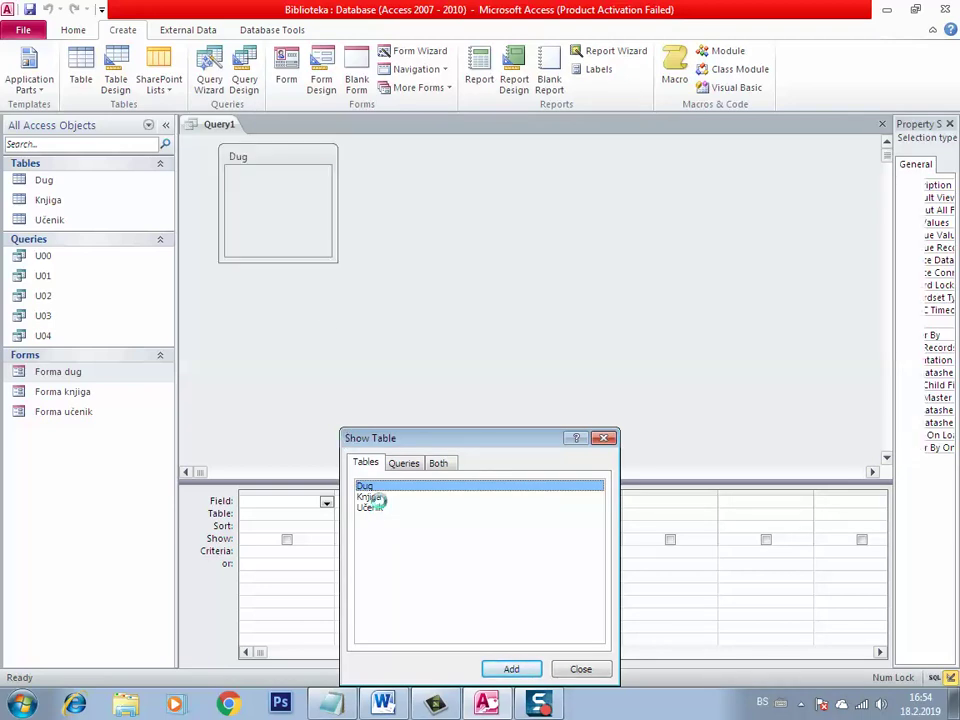
pyautogui.doubleClick(375, 510)
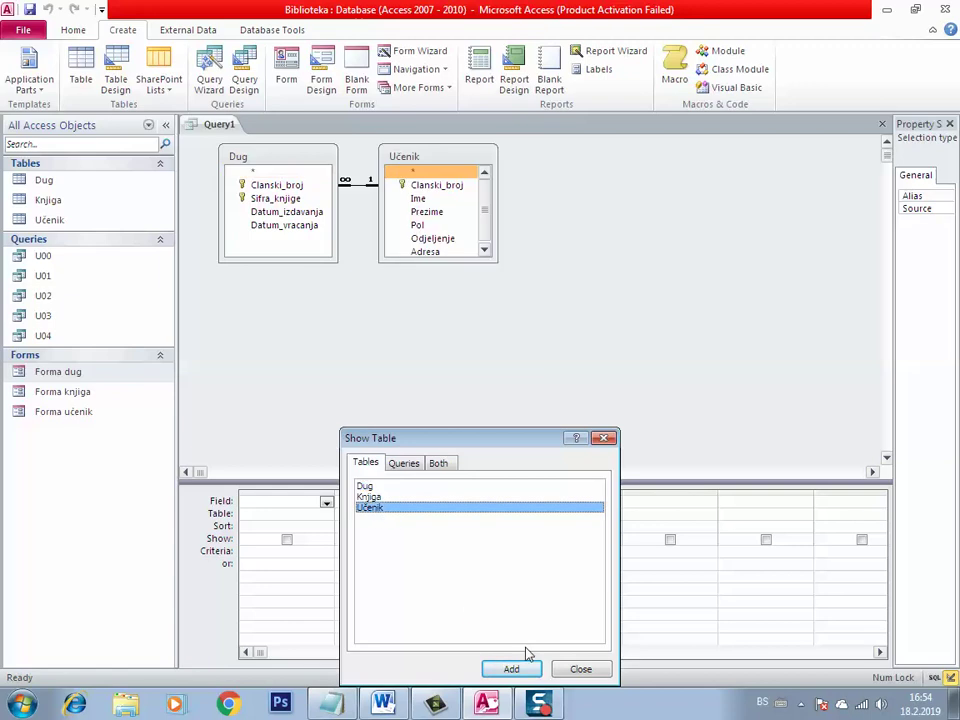
pyautogui.click(575, 669)
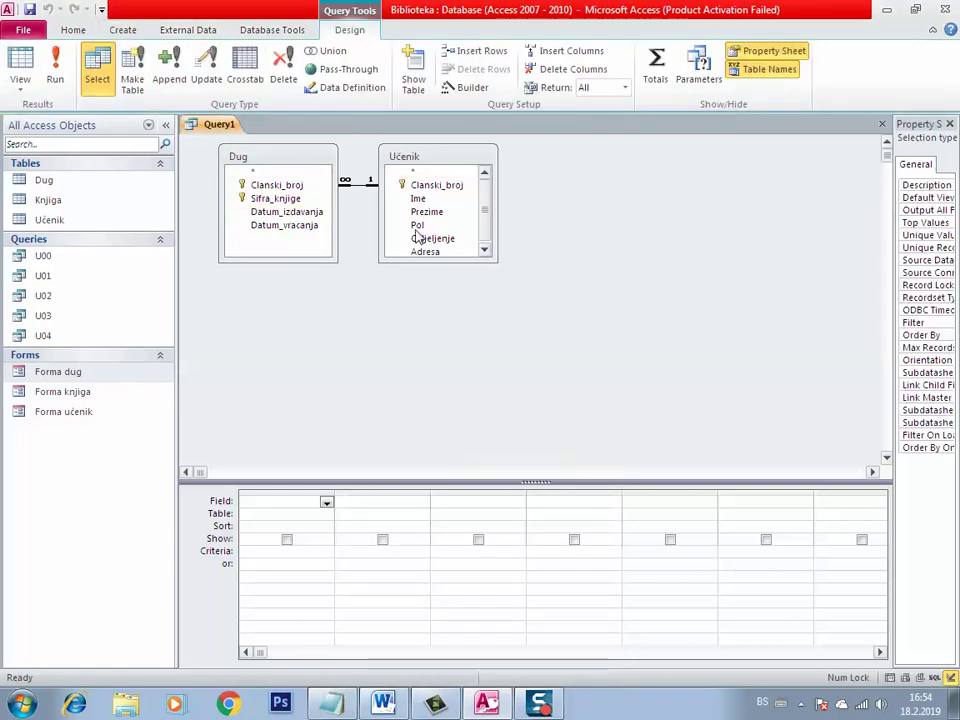
# Step: Add Ime and Prezime from Učenik and Datum_izdavanja and Datum_vracanja from Dug to the query design grid
pyautogui.doubleClick(418, 200)
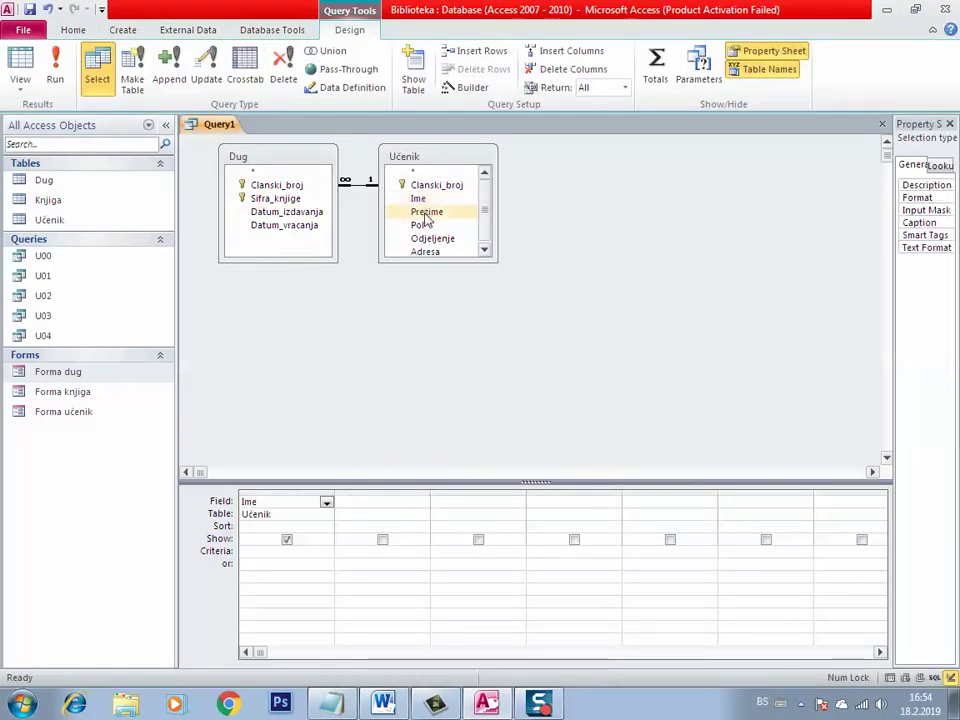
pyautogui.click(420, 211)
pyautogui.doubleClick(420, 212)
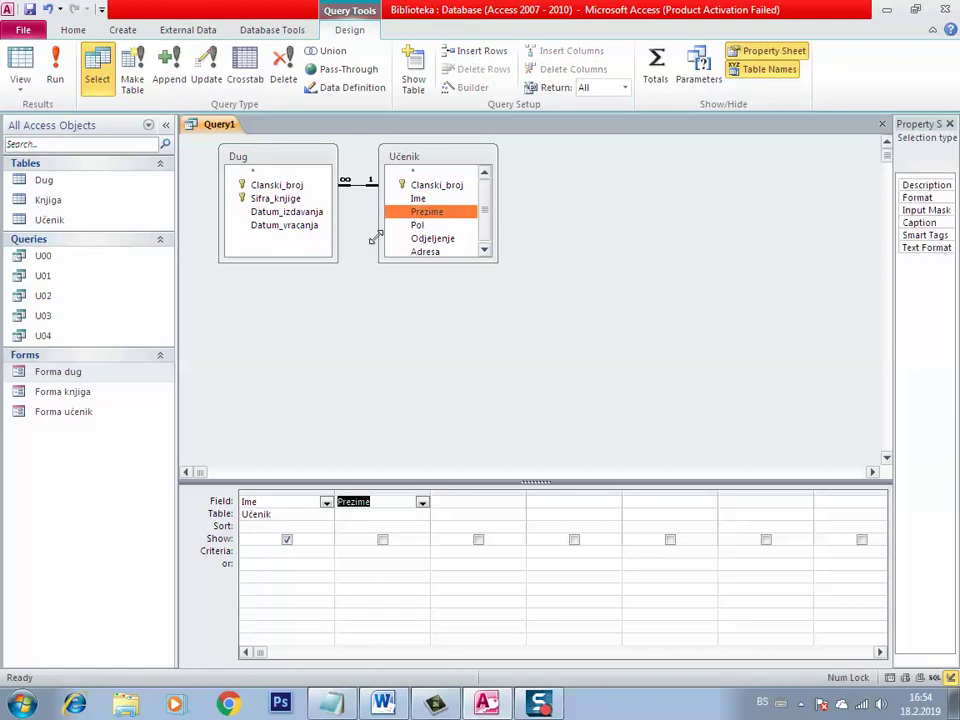
pyautogui.click(300, 214)
pyautogui.doubleClick(302, 215)
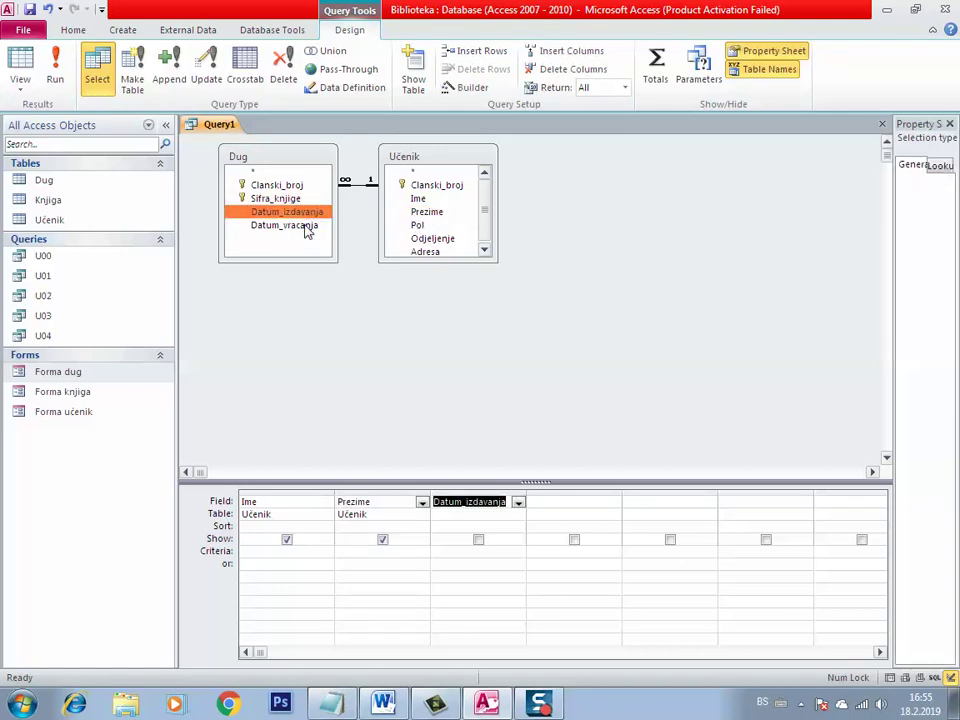
pyautogui.doubleClick(316, 237)
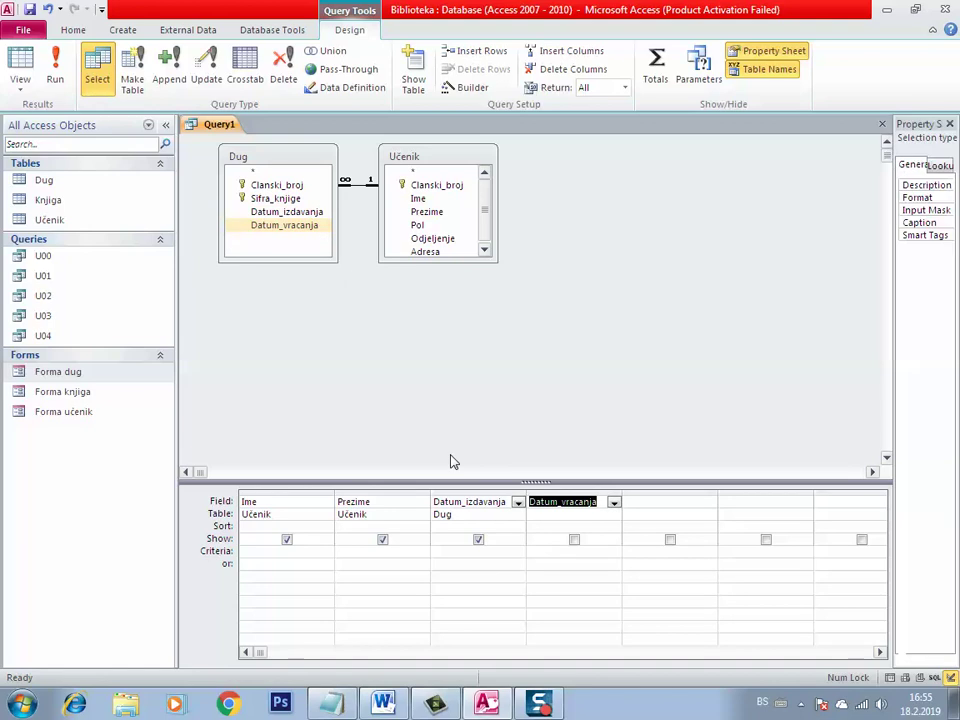
# Step: Set the Datum_vracanja criteria to Is Null and save the query as U05
pyautogui.click(557, 551)
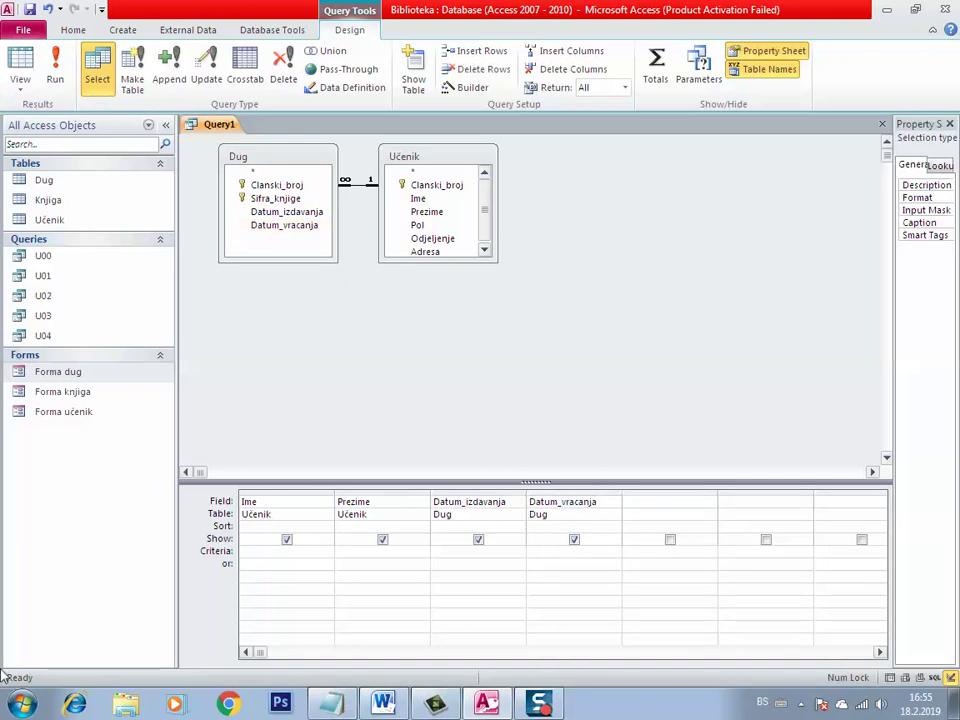
pyautogui.write('Is Null')
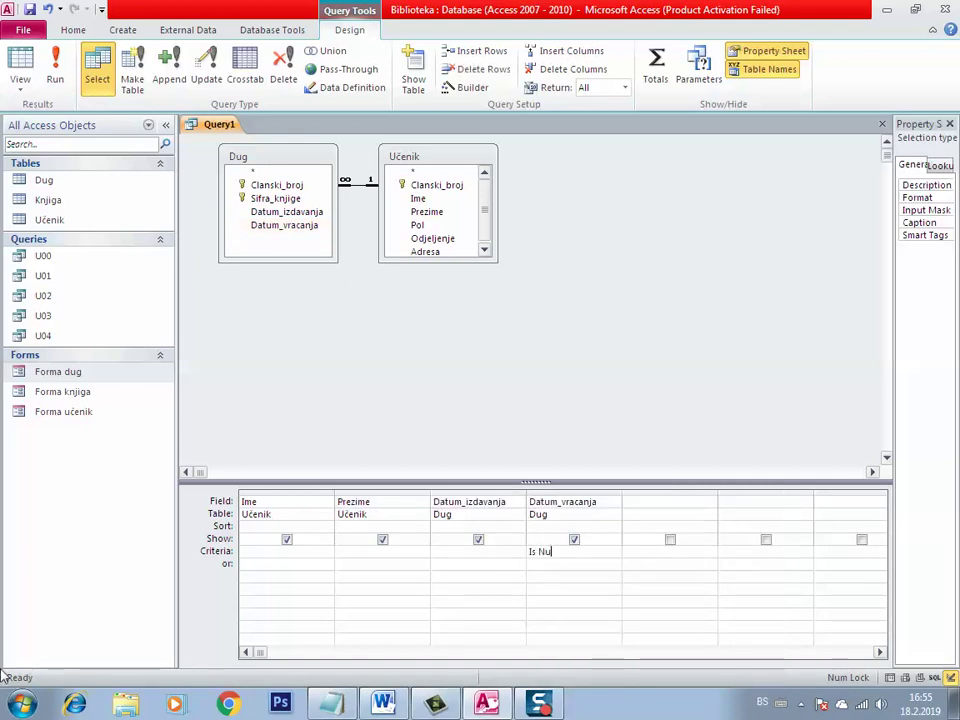
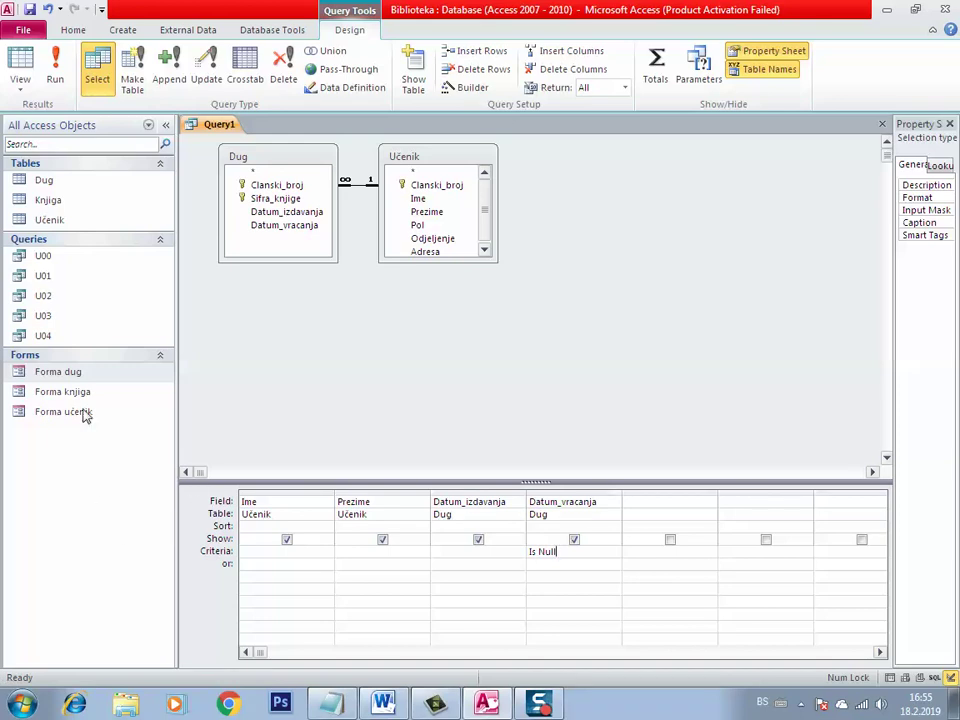
pyautogui.rightClick(225, 128)
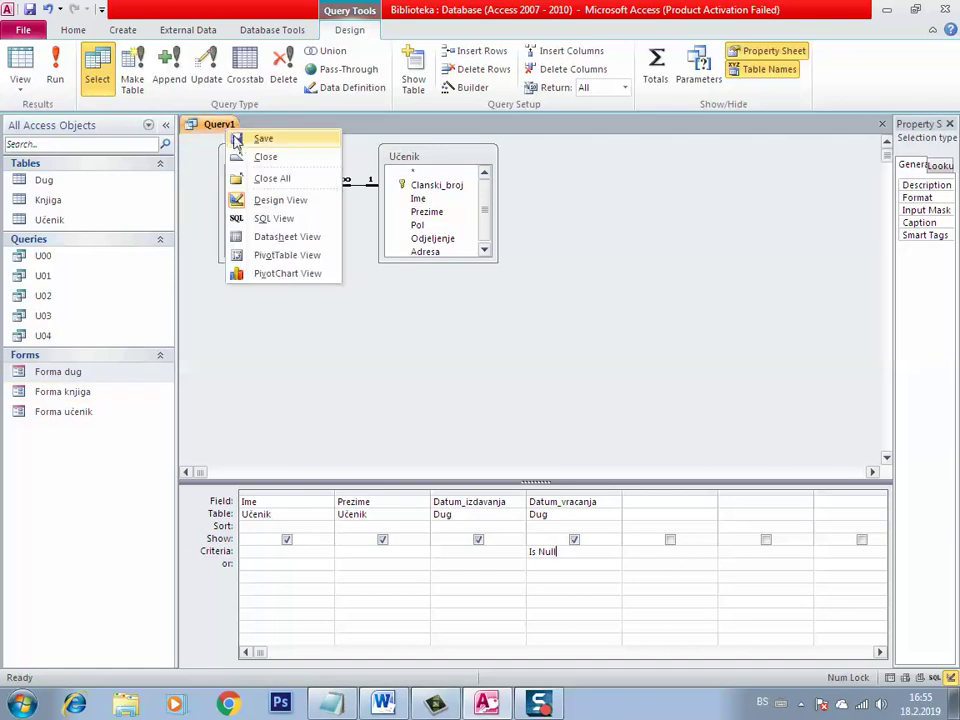
pyautogui.click(237, 141)
pyautogui.write('U05')
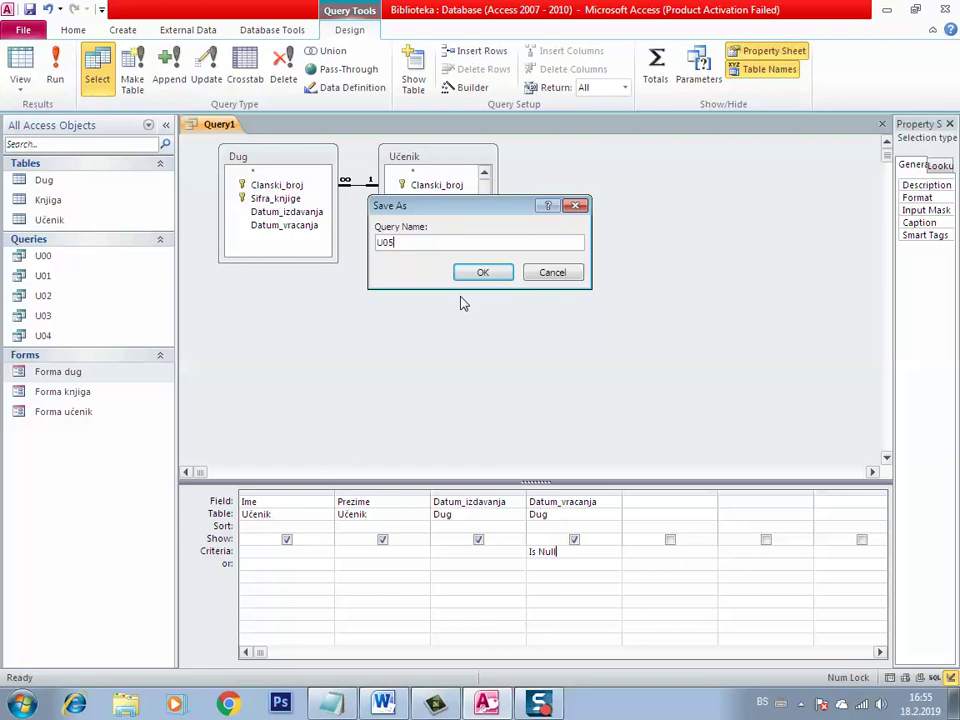
pyautogui.click(482, 271)
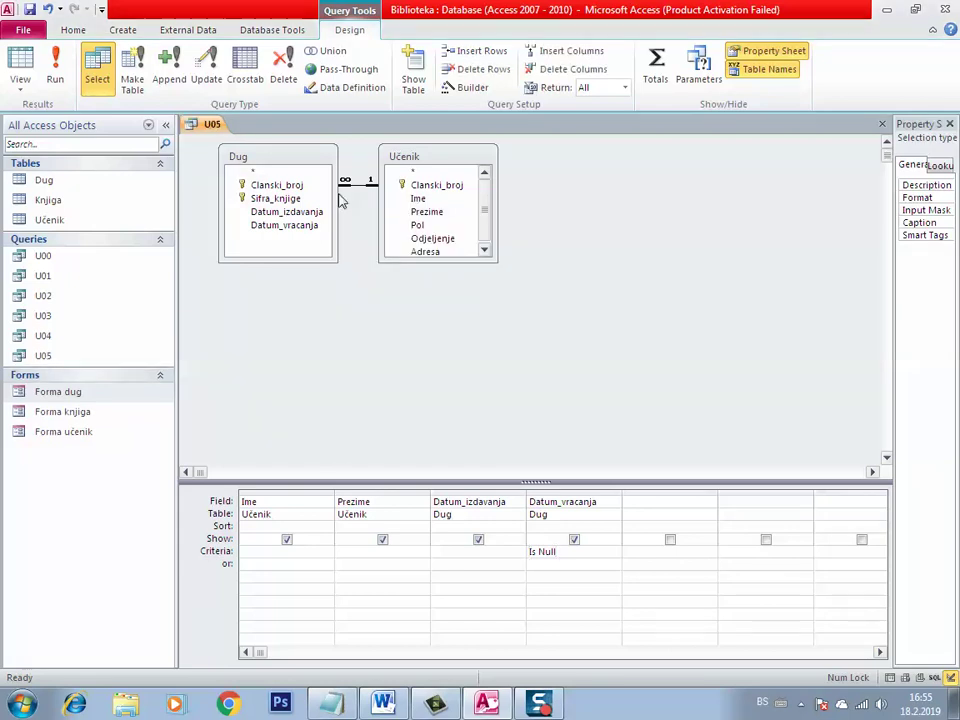
# Step: View the results of query U05 in Datasheet View, then close the query
pyautogui.rightClick(218, 127)
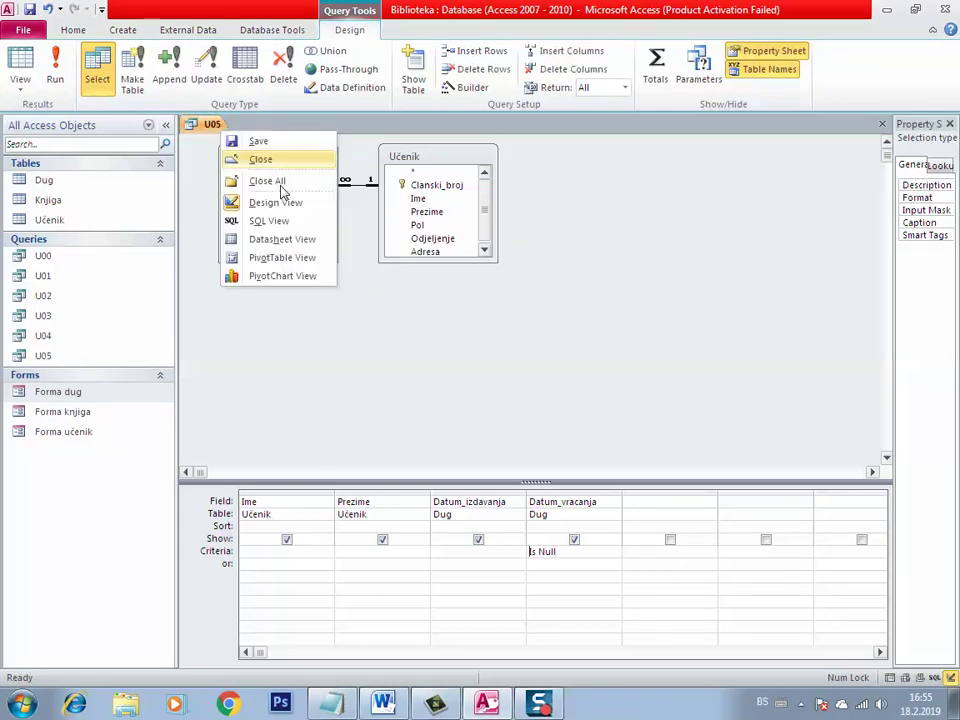
pyautogui.click(280, 240)
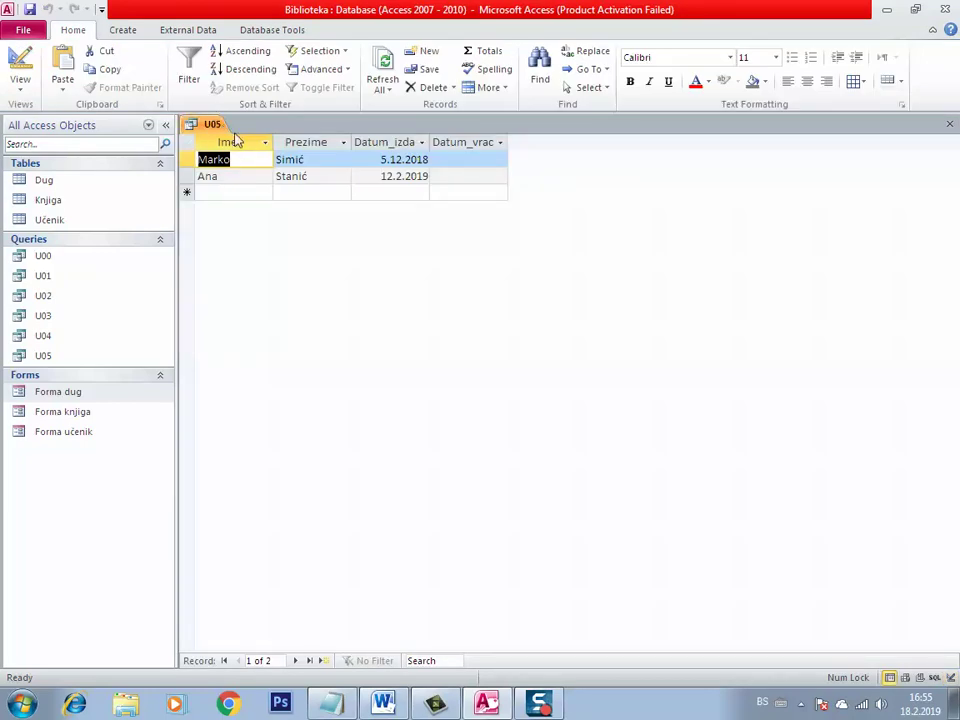
pyautogui.rightClick(218, 125)
pyautogui.click(244, 152)
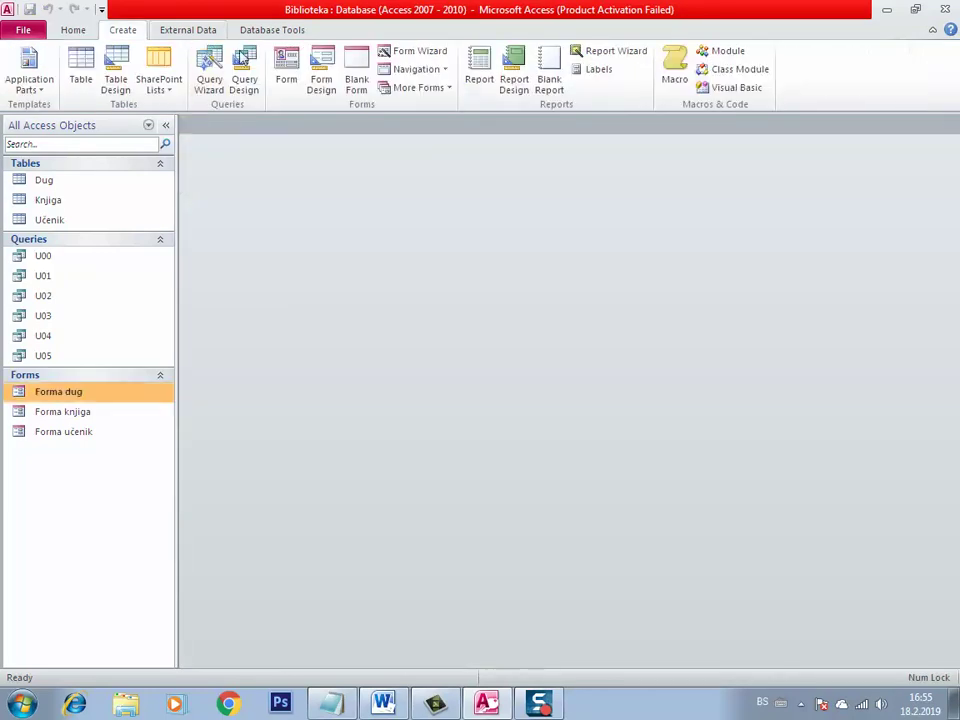
# Step: Create a new query in Design View based on the Dug and Učenik tables
pyautogui.click(243, 70)
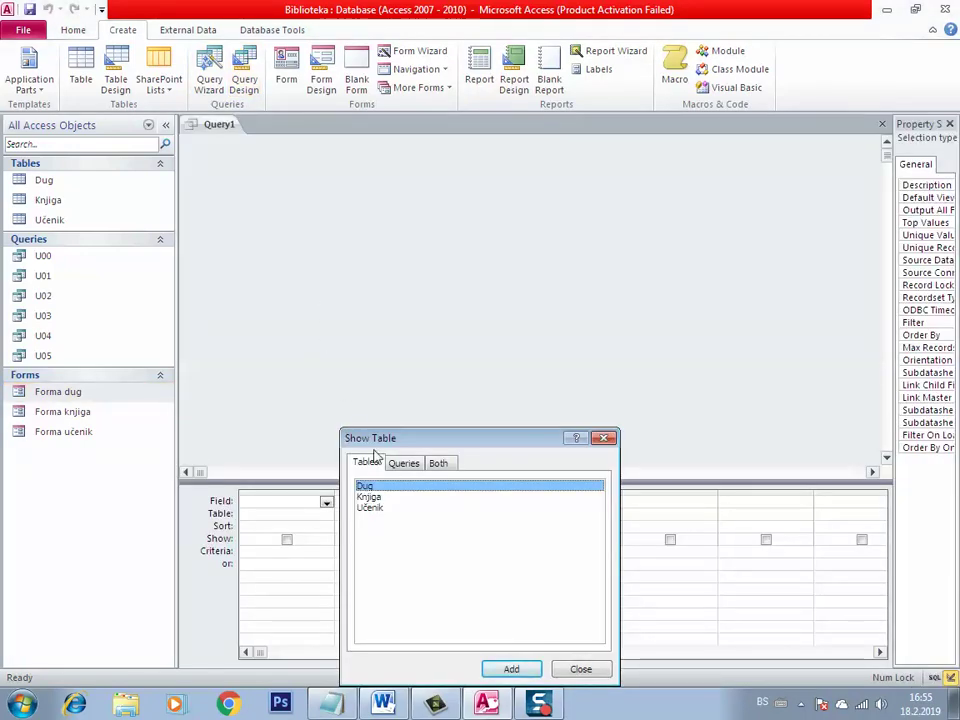
pyautogui.press('Return')
pyautogui.doubleClick(391, 510)
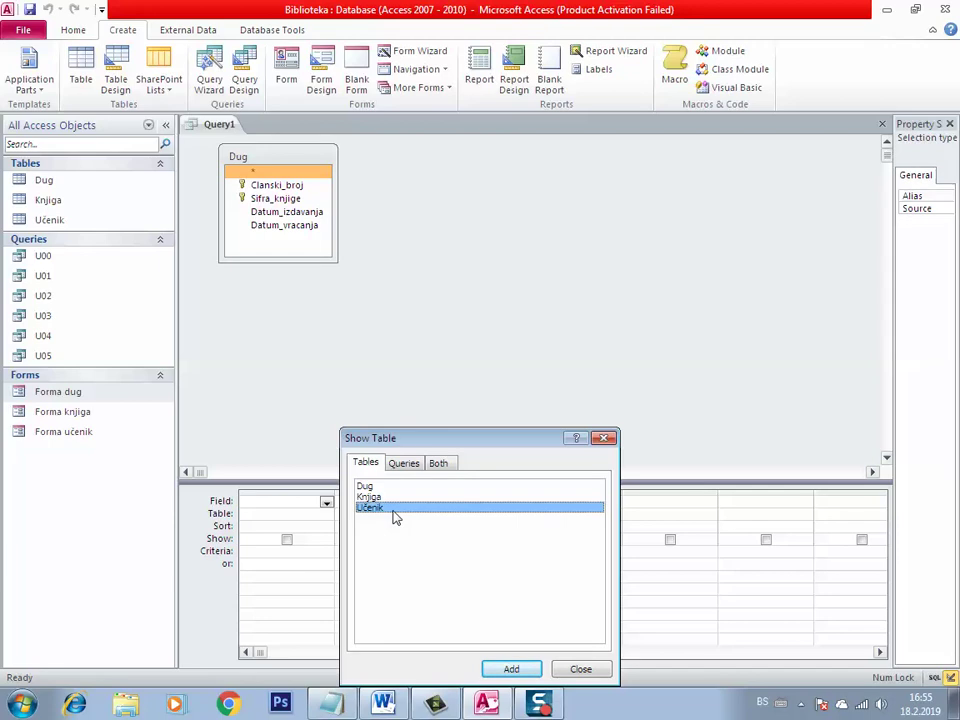
pyautogui.click(578, 668)
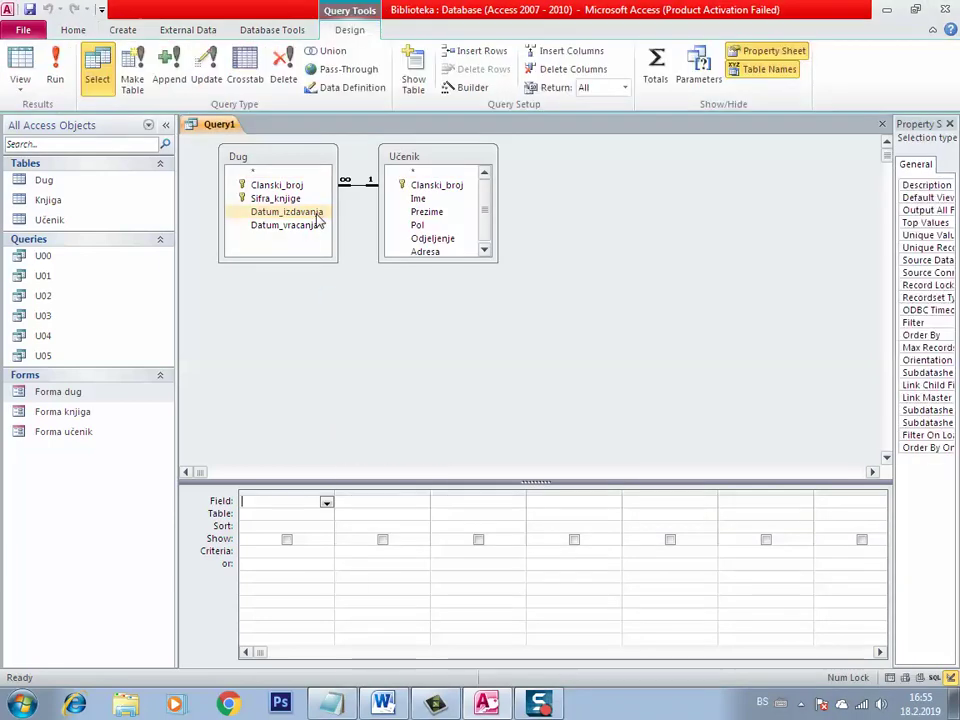
# Step: Add Ime and Prezime from Učenik, plus Datum_izdavanja and Datum_vracanja from Dug, to the query grid
pyautogui.doubleClick(437, 218)
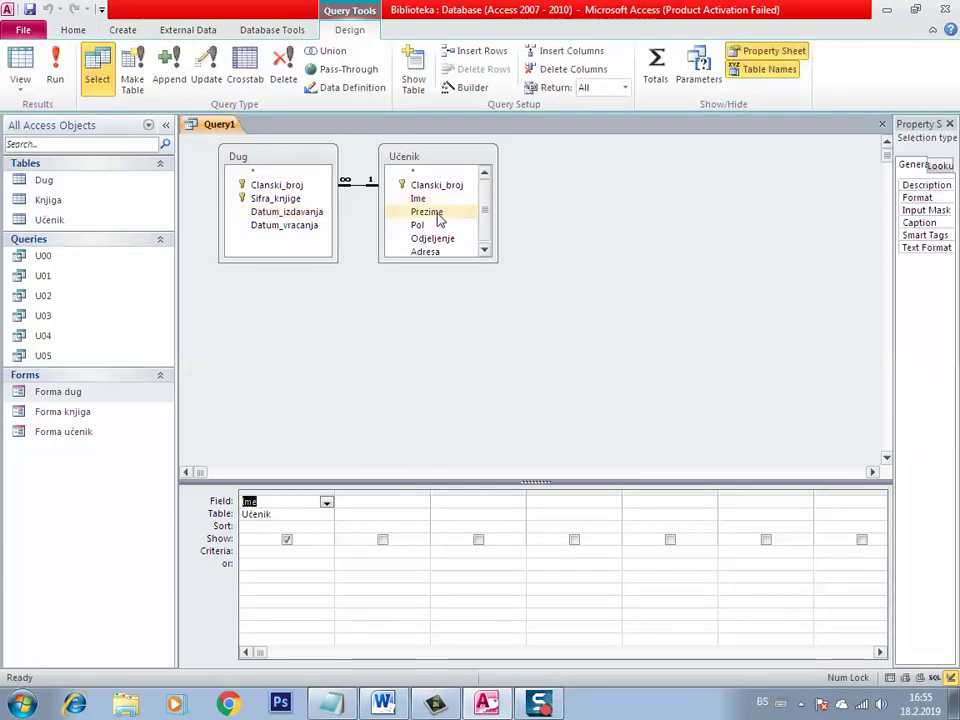
pyautogui.doubleClick(437, 213)
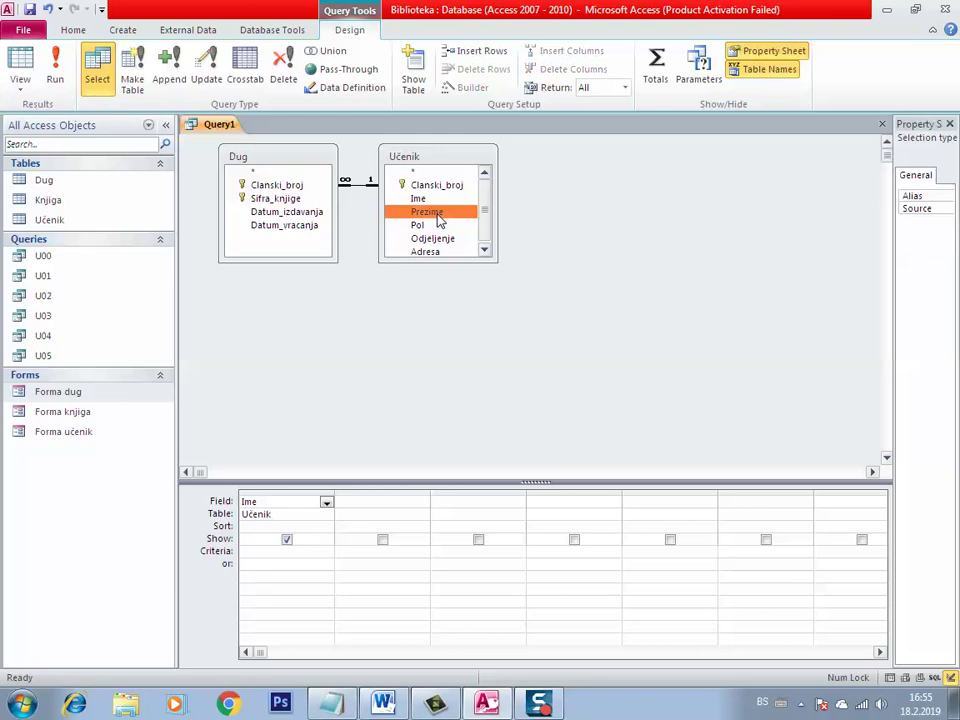
pyautogui.doubleClick(319, 215)
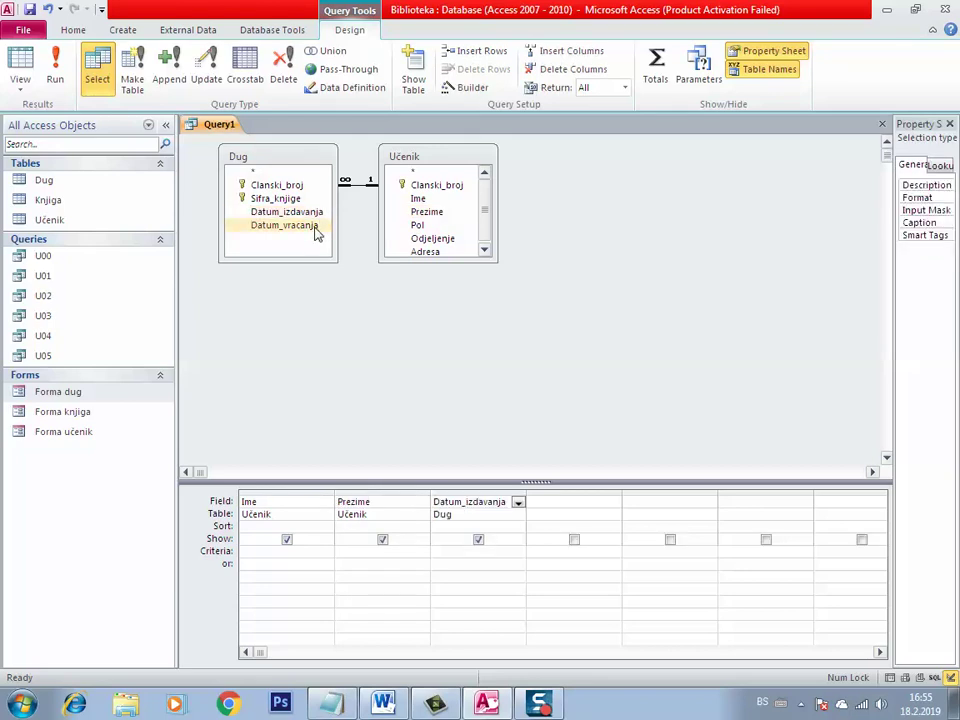
pyautogui.click(323, 228)
pyautogui.moveTo(325, 235); pyautogui.dragTo(572, 500)
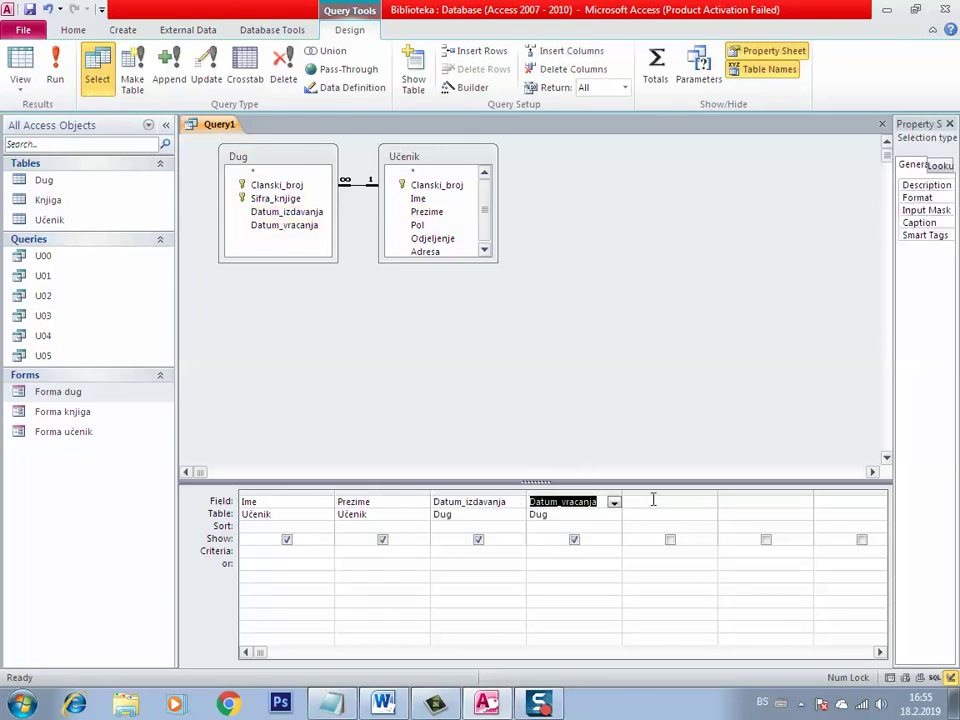
# Step: Add the calculated field Kasni:Date()-Datum_vracanja and set the Datum_vracanja criteria to Is Null
pyautogui.click(653, 499)
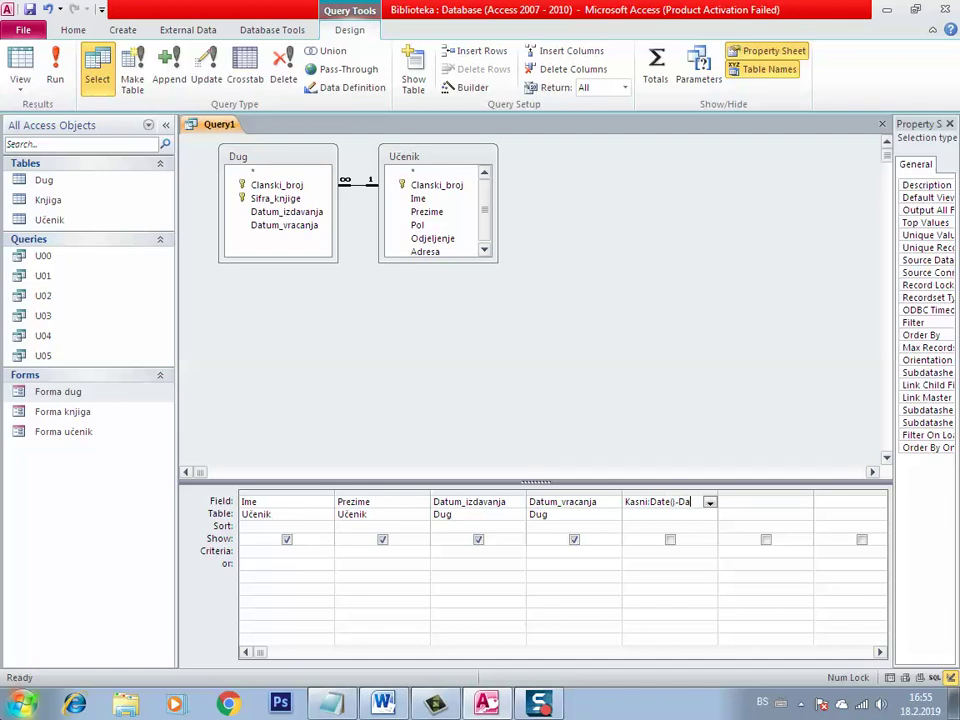
pyautogui.write('Kasni:Date()-Datum_vracanja')
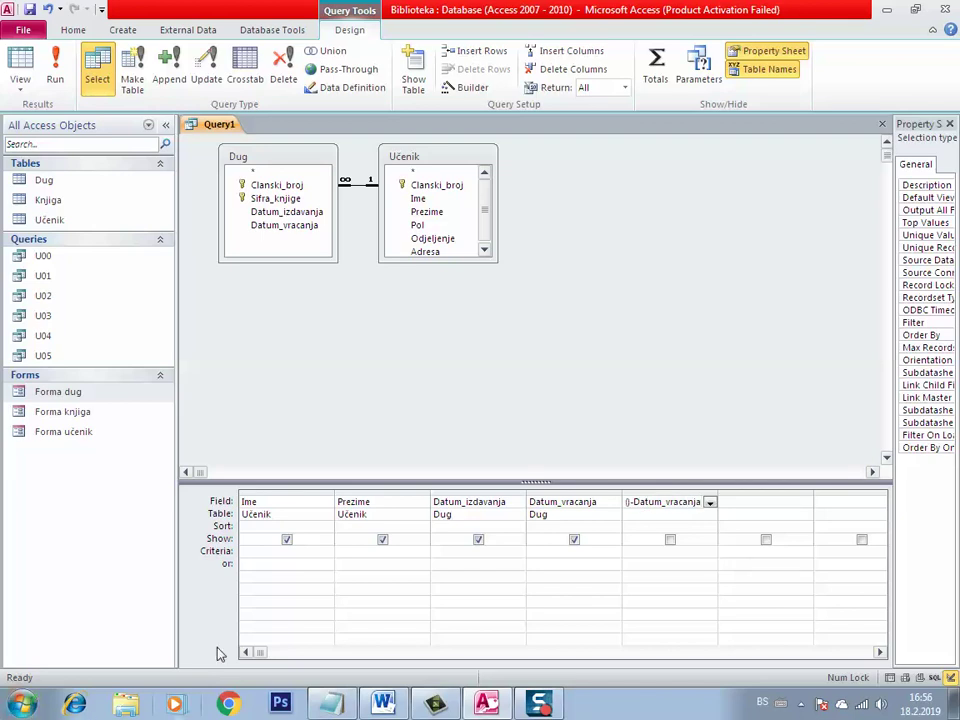
pyautogui.click(540, 550)
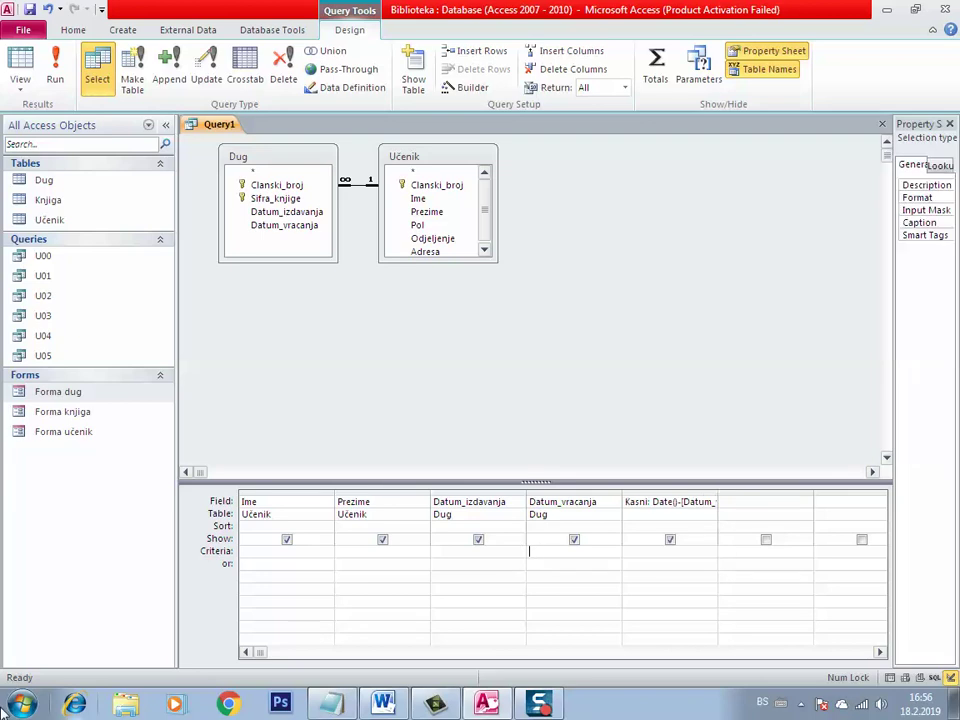
pyautogui.write('Is')
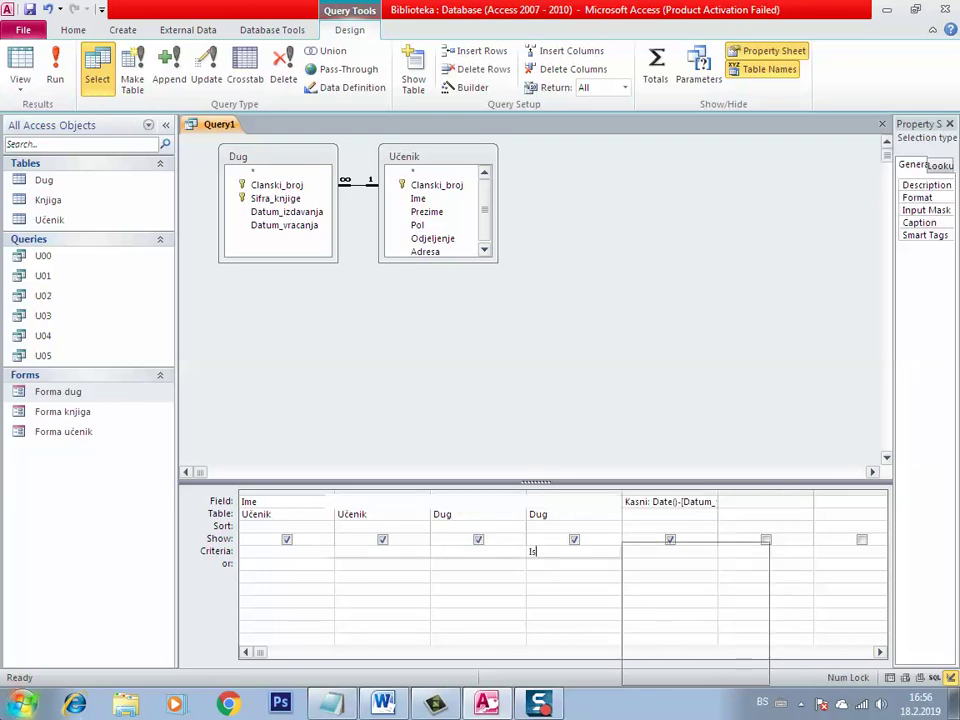
pyautogui.write(' N')
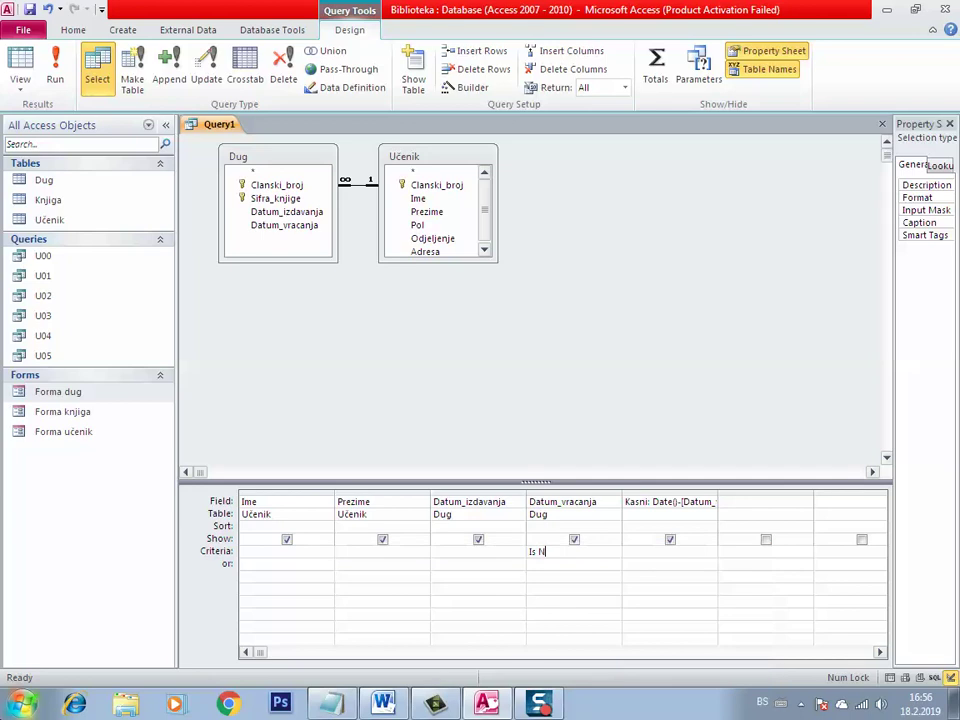
pyautogui.write('ull')
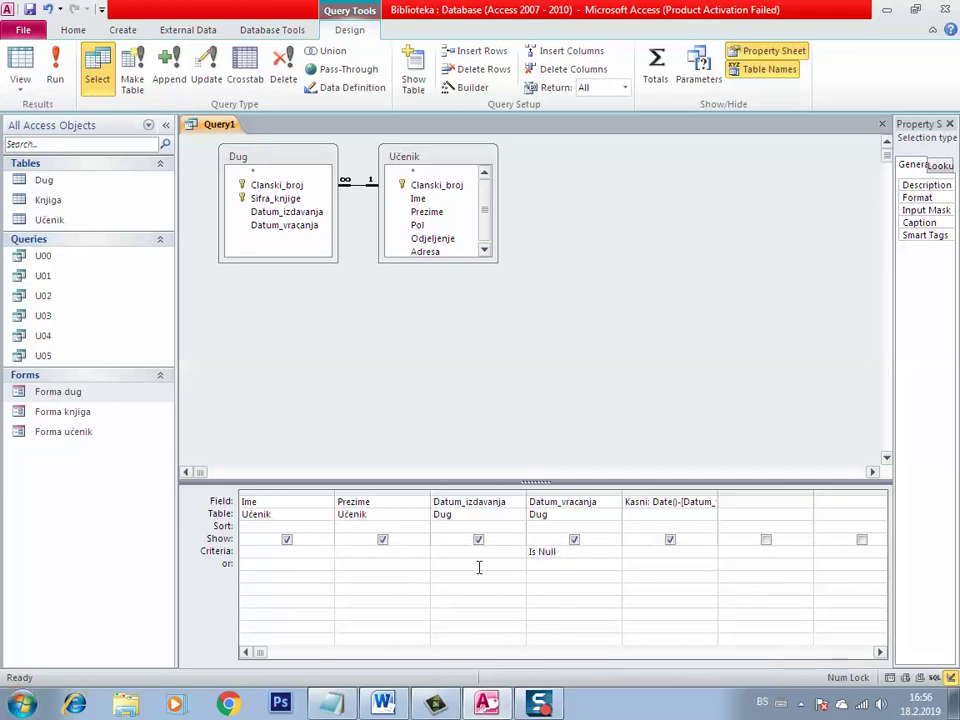
# Step: Widen the Kasni column and change its expression to subtract [Datum_izdavanja] from Date()
pyautogui.click(711, 502)
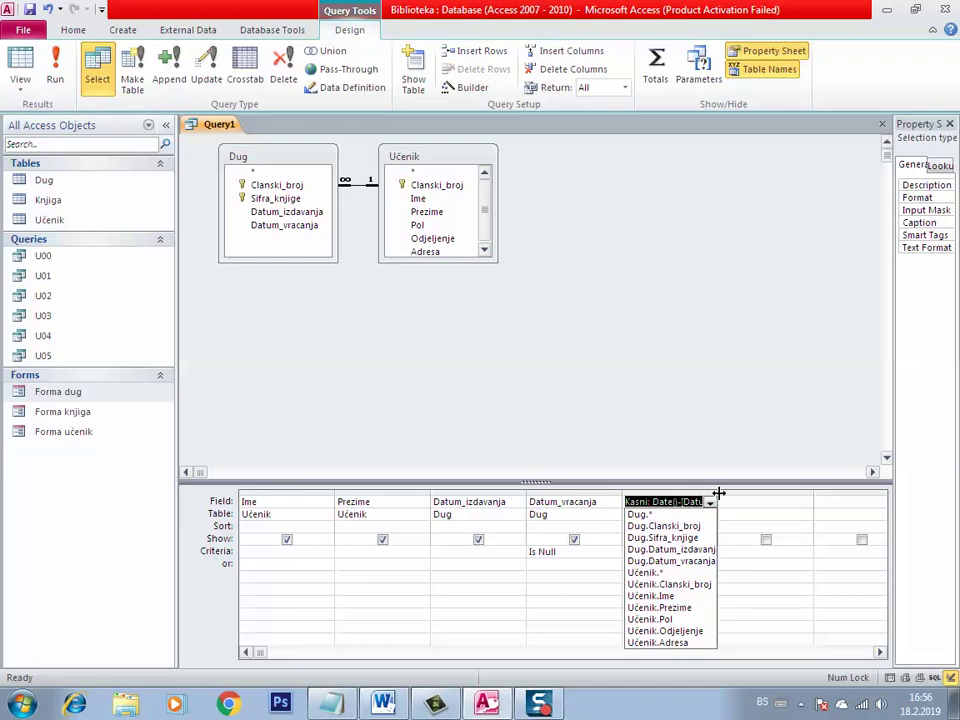
pyautogui.moveTo(719, 493); pyautogui.dragTo(771, 501)
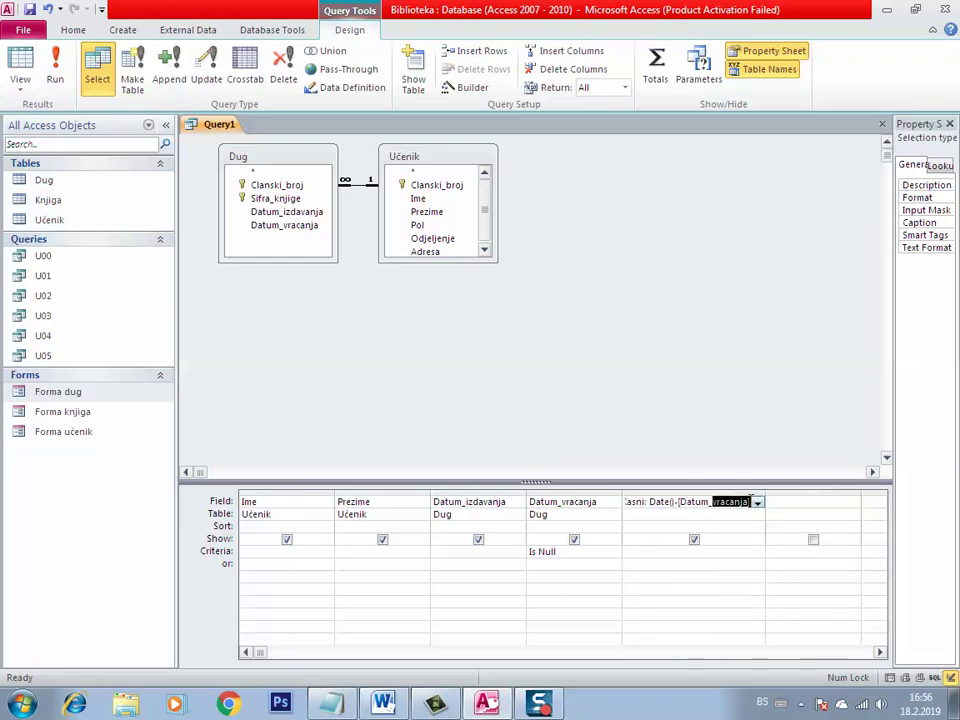
pyautogui.write('i')
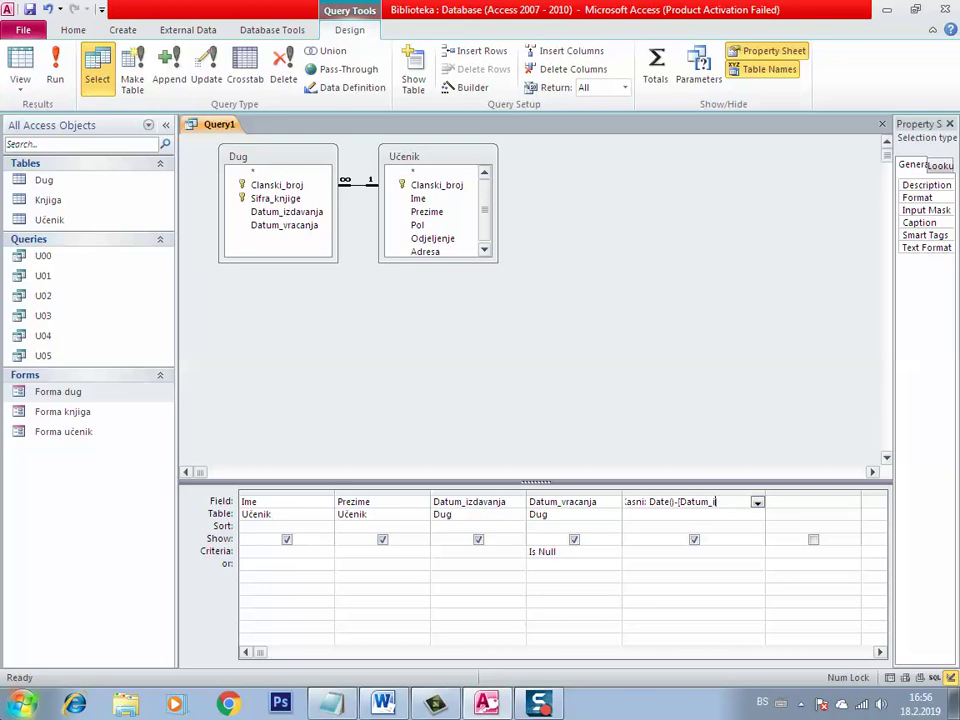
pyautogui.write('zdavanja]')
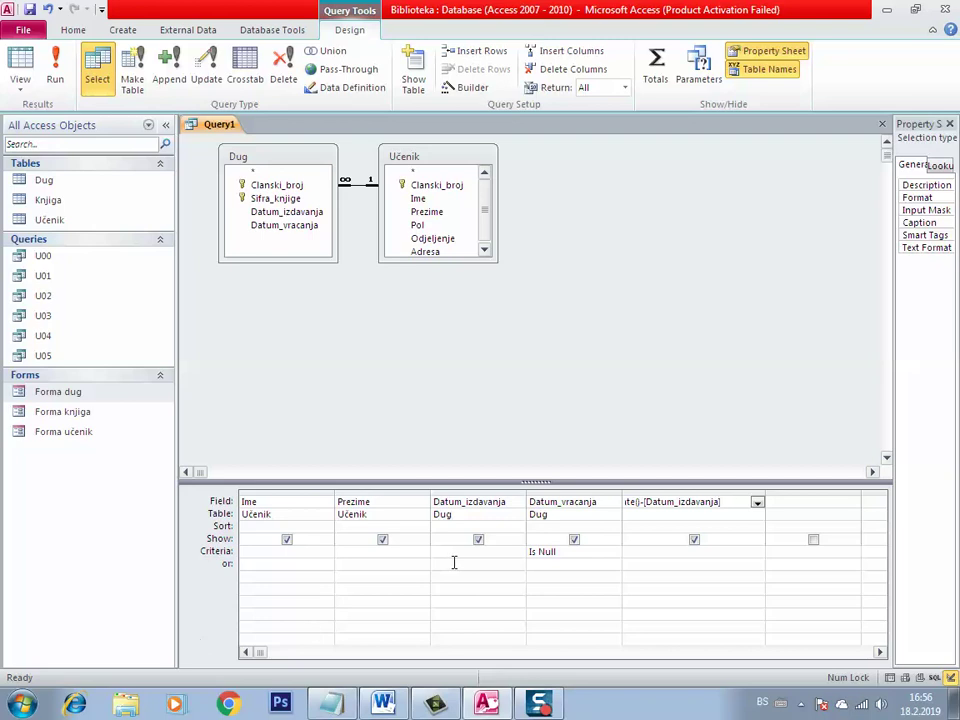
pyautogui.press('BackSpace')
pyautogui.write(']')
# Step: Set the Kasni criteria to >10 and save the query as U06
pyautogui.click(641, 552)
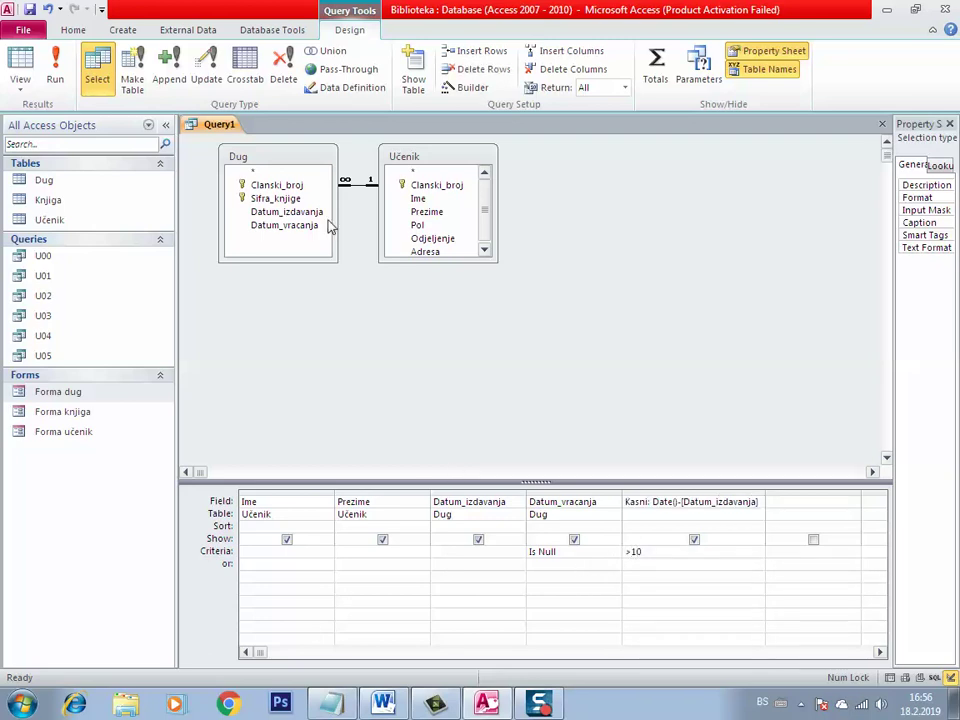
pyautogui.rightClick(224, 127)
pyautogui.click(248, 138)
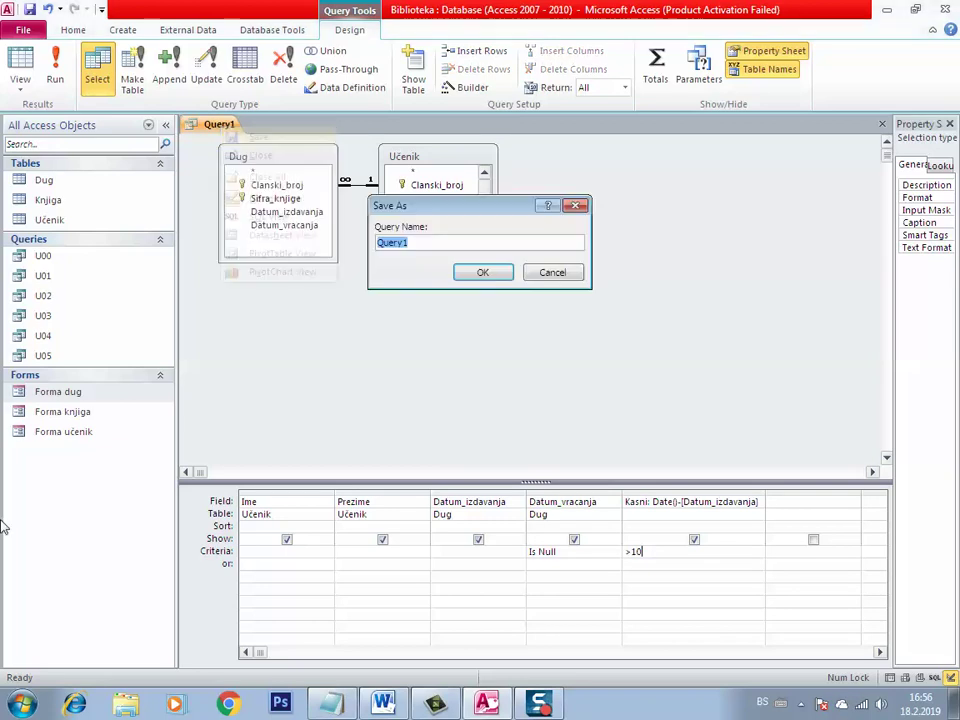
pyautogui.write('U06')
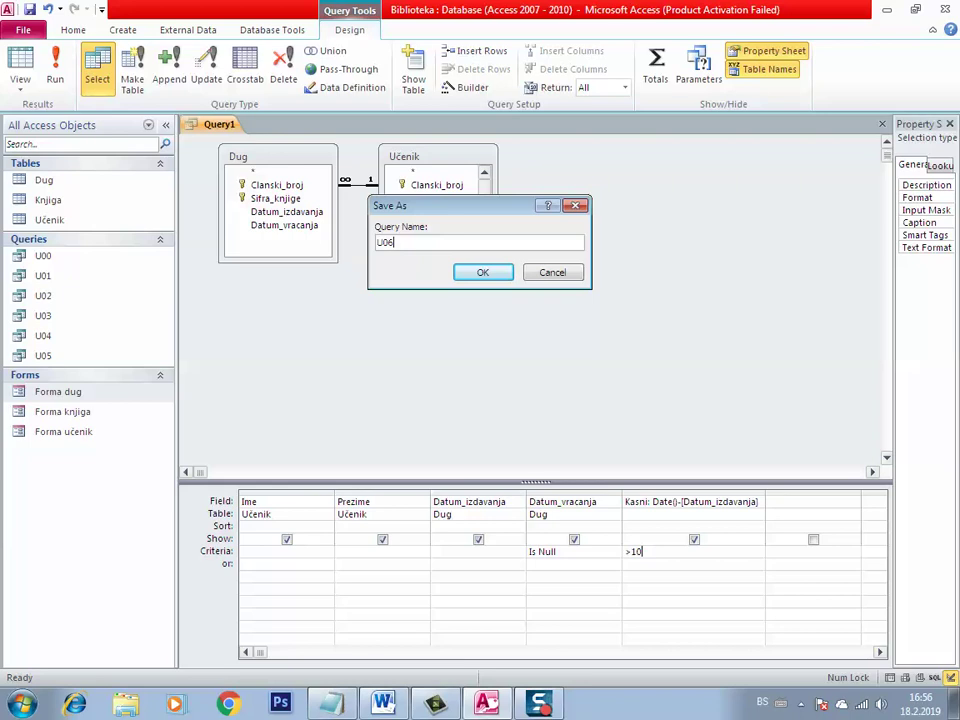
pyautogui.press('Return')
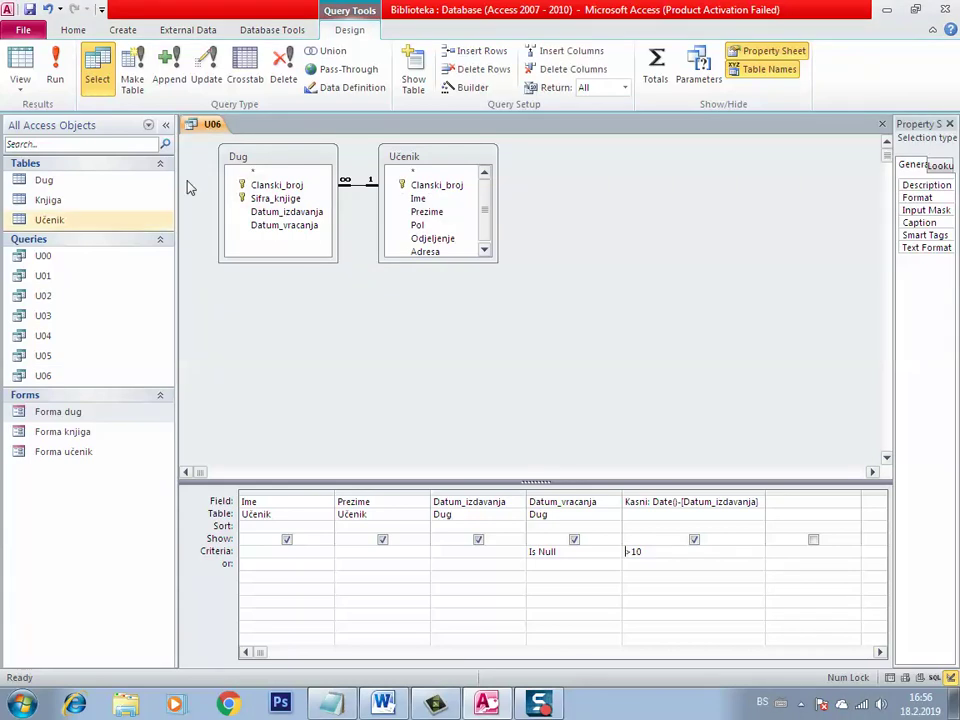
# Step: View the results of query U06 in Datasheet View, then close the query
pyautogui.rightClick(213, 130)
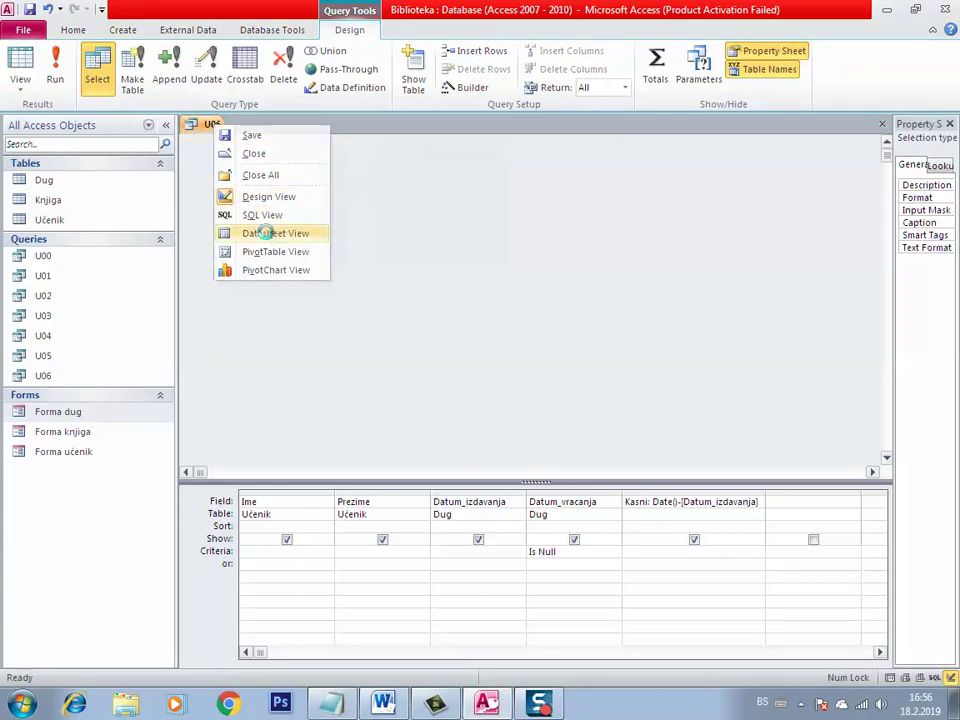
pyautogui.click(272, 232)
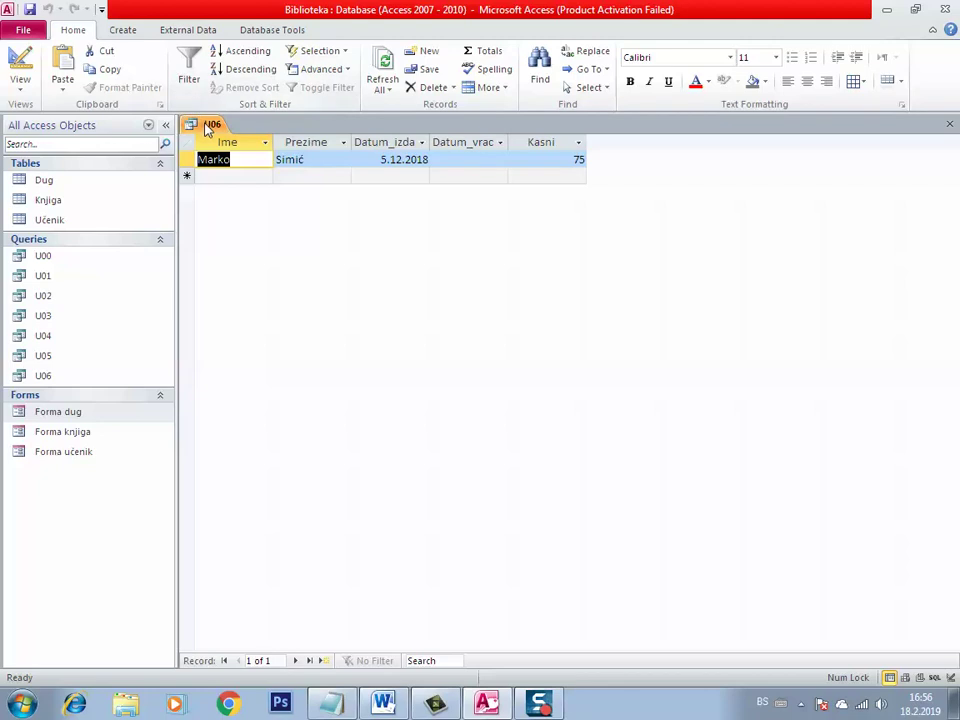
pyautogui.rightClick(207, 130)
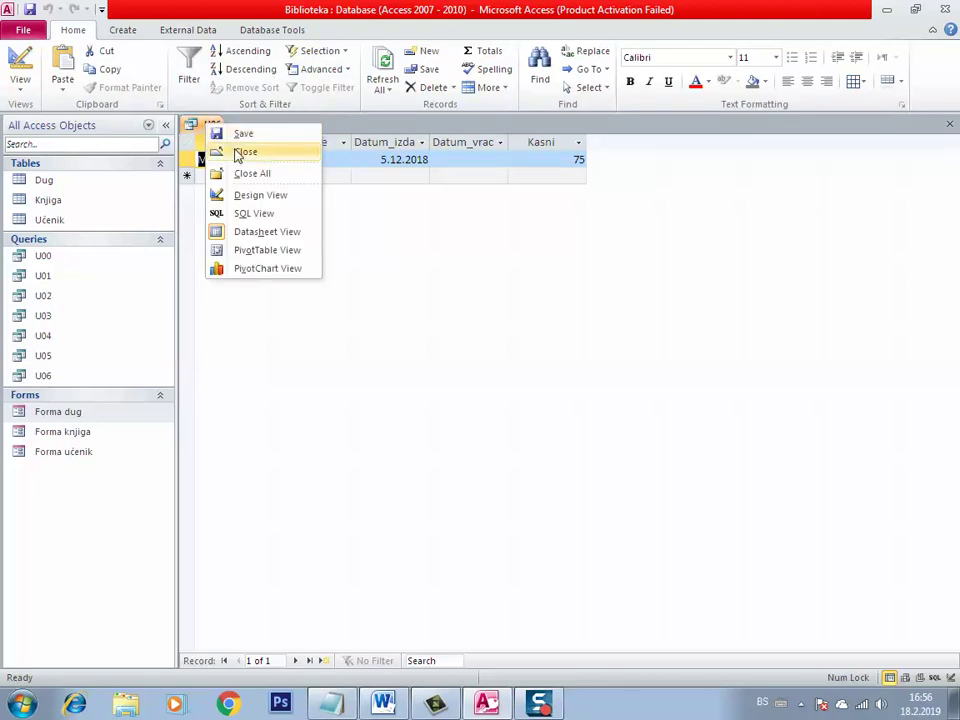
pyautogui.click(240, 153)
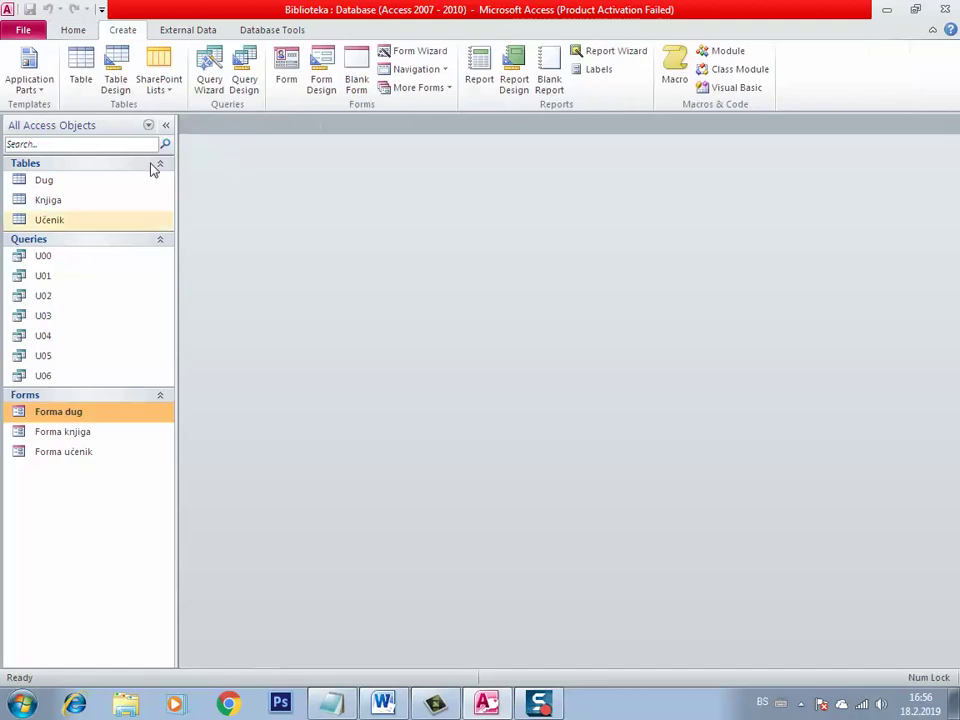
# Step: Create a new query in Design View based on the Knjiga and Dug tables
pyautogui.click(245, 84)
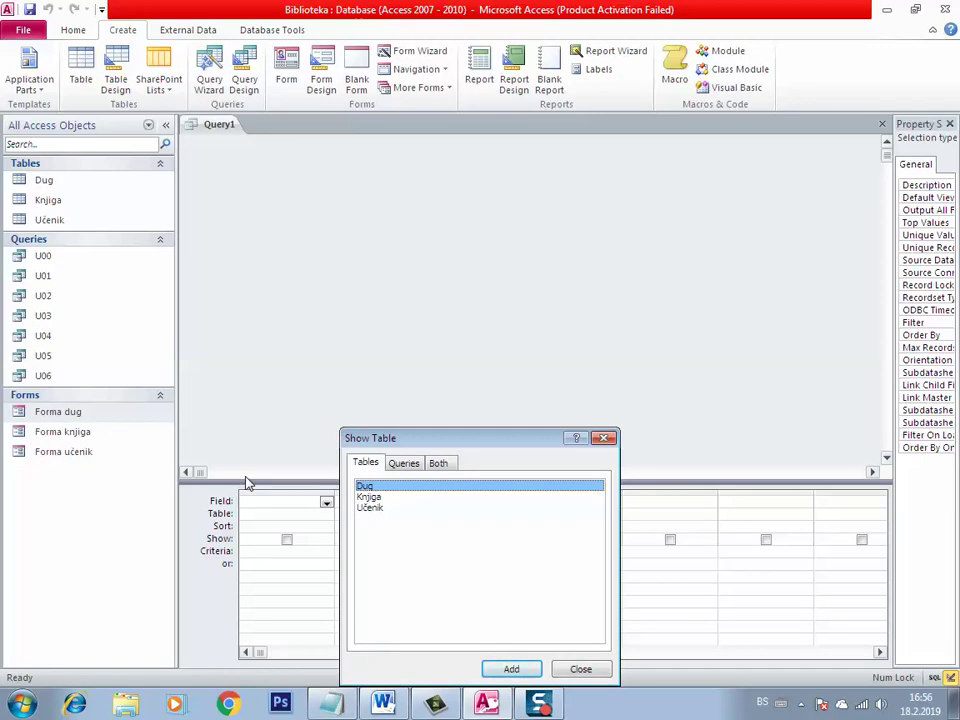
pyautogui.click(381, 501)
pyautogui.doubleClick(381, 503)
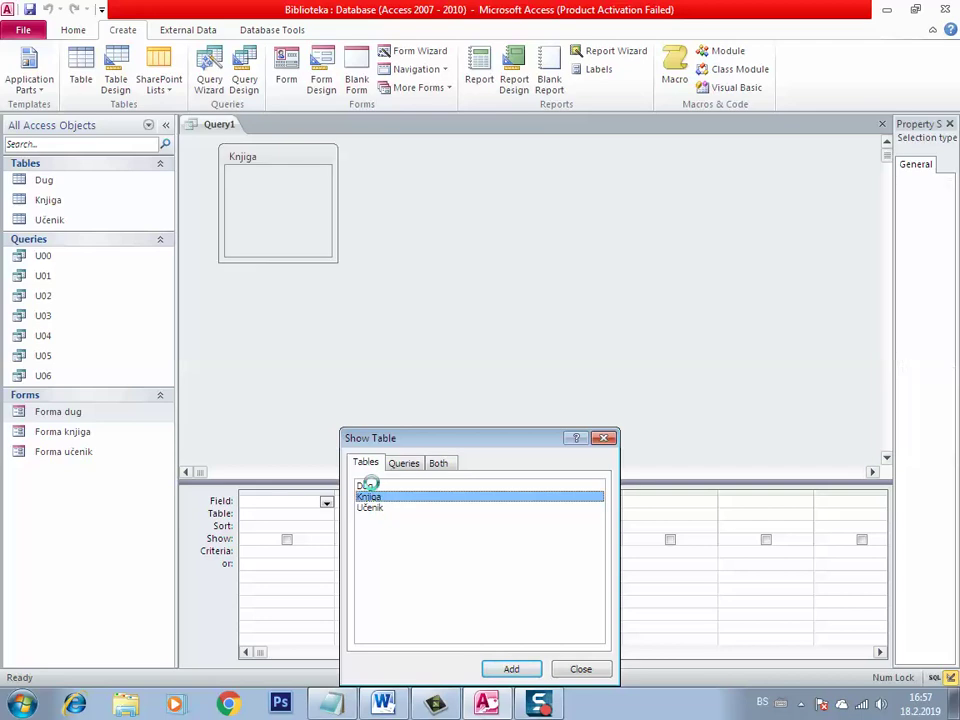
pyautogui.doubleClick(365, 486)
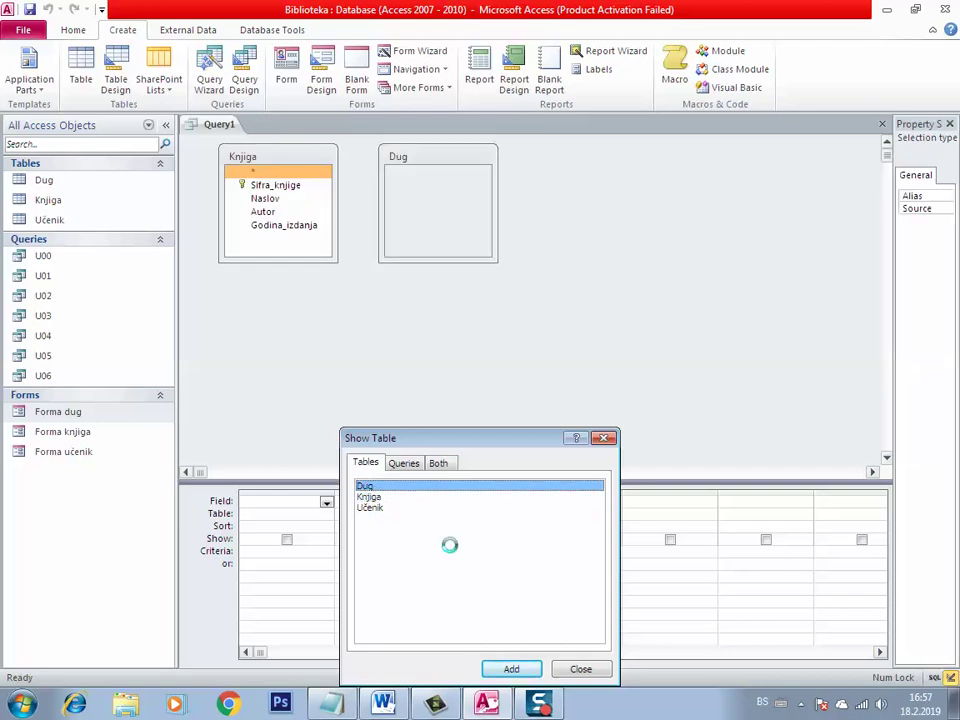
pyautogui.click(582, 669)
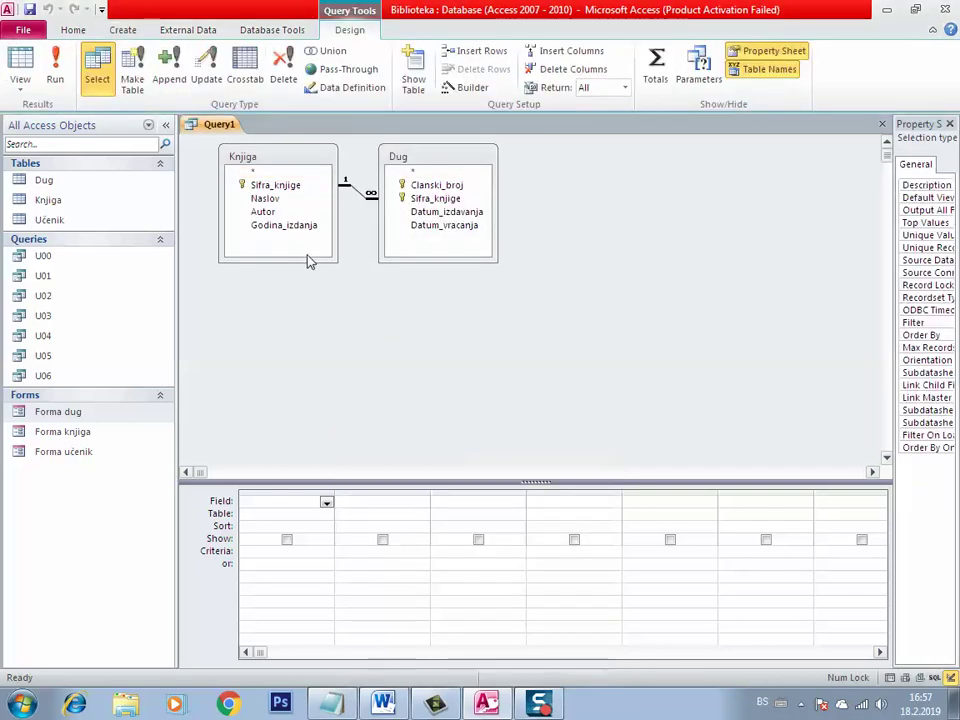
# Step: Add Naslov from Knjiga, and Datum_izdavanja and Datum_vracanja from Dug, to the query grid
pyautogui.doubleClick(294, 199)
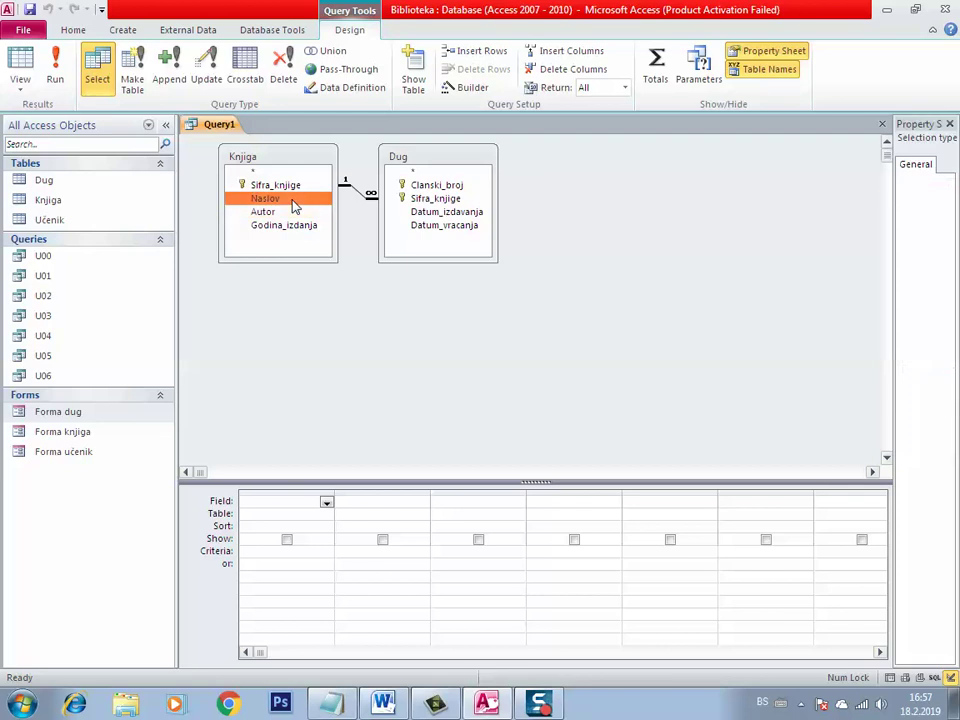
pyautogui.click(420, 212)
pyautogui.doubleClick(429, 221)
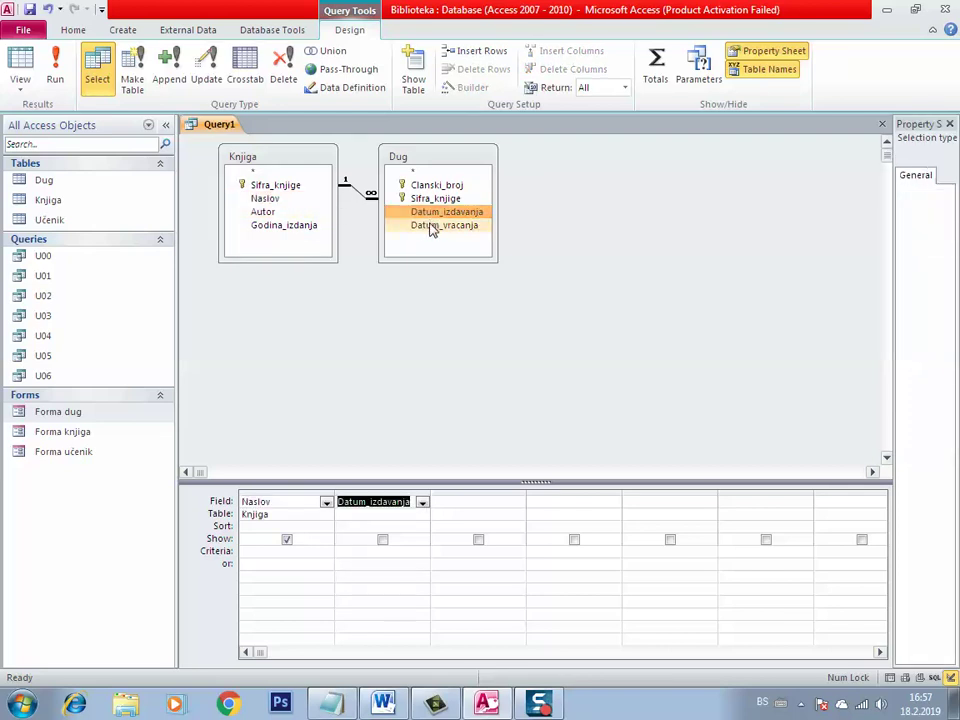
pyautogui.doubleClick(450, 225)
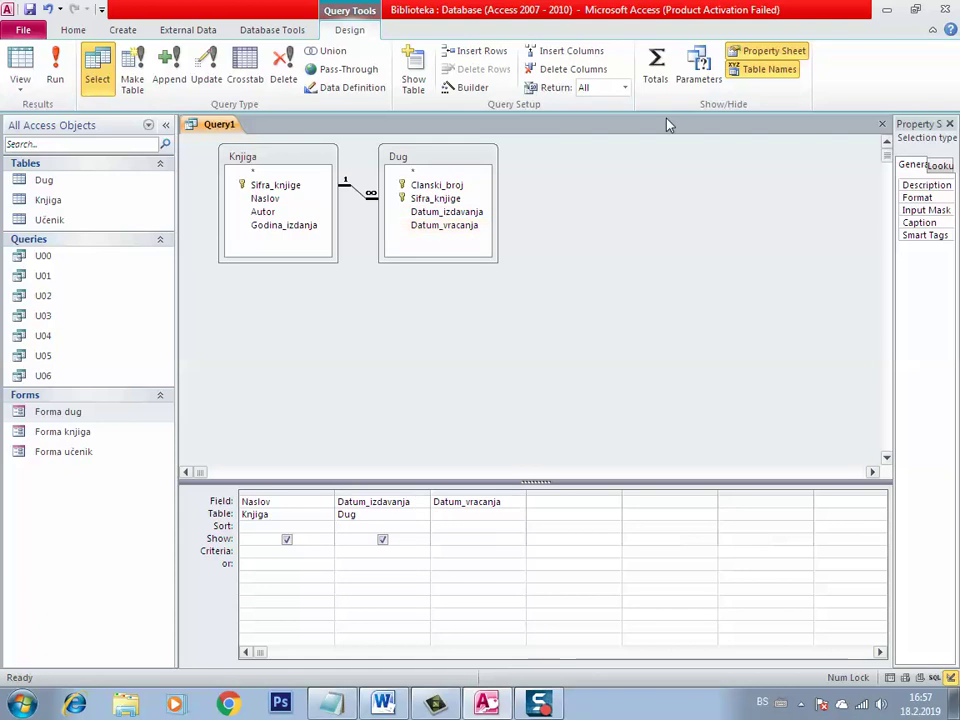
# Step: Show the Totals row in the query grid and set the total for Datum_izdavanja to Count
pyautogui.click(657, 80)
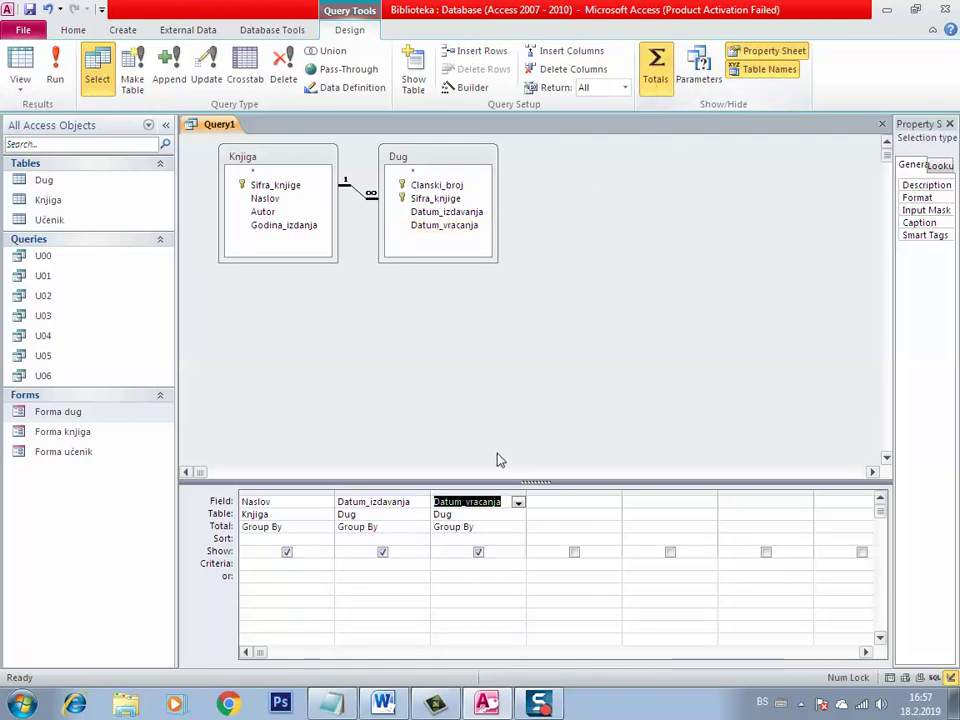
pyautogui.click(477, 527)
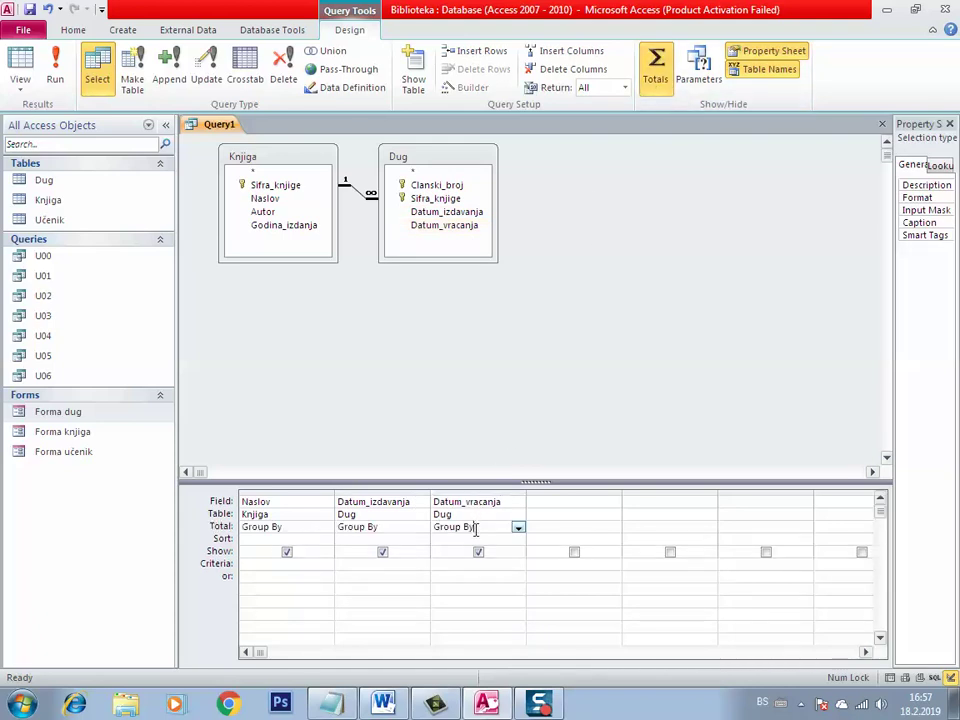
pyautogui.click(410, 526)
pyautogui.click(422, 527)
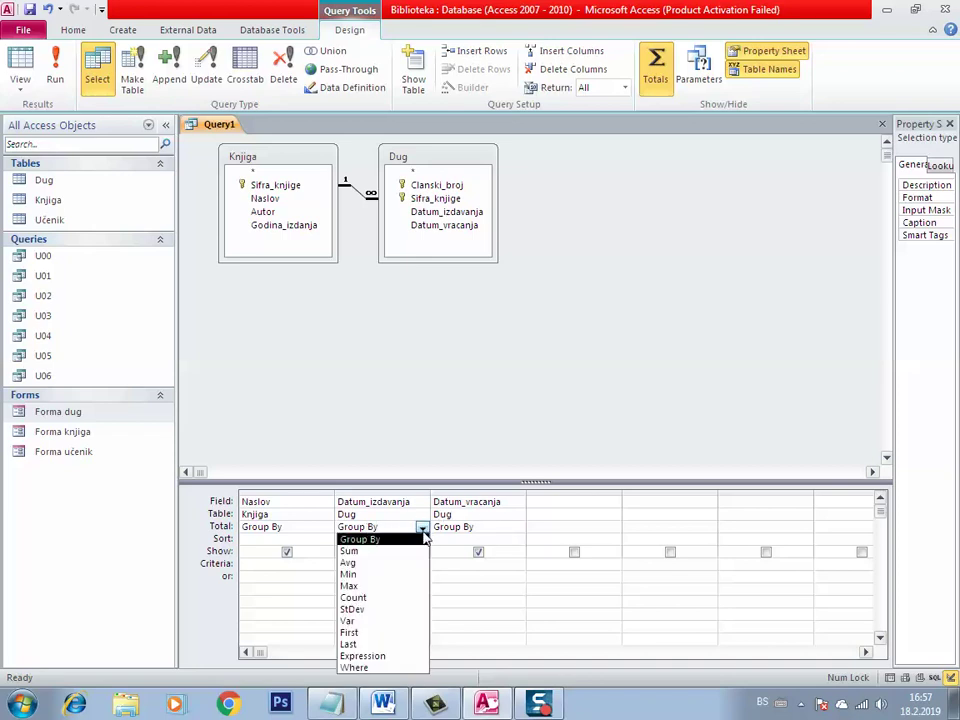
pyautogui.click(355, 597)
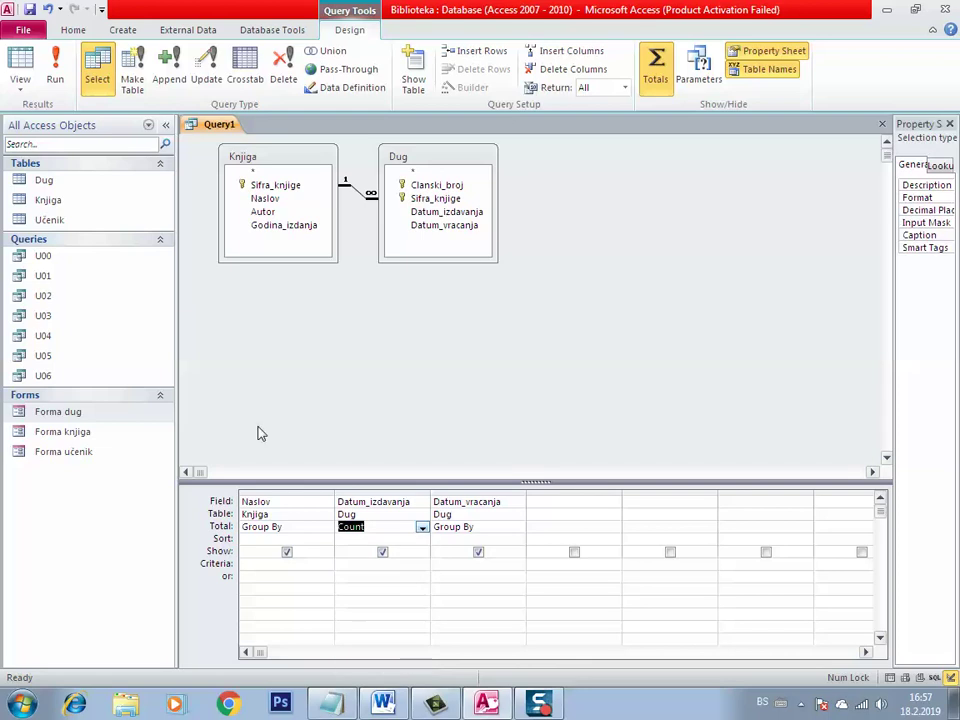
# Step: Save the totals query as U07
pyautogui.rightClick(218, 125)
pyautogui.click(252, 137)
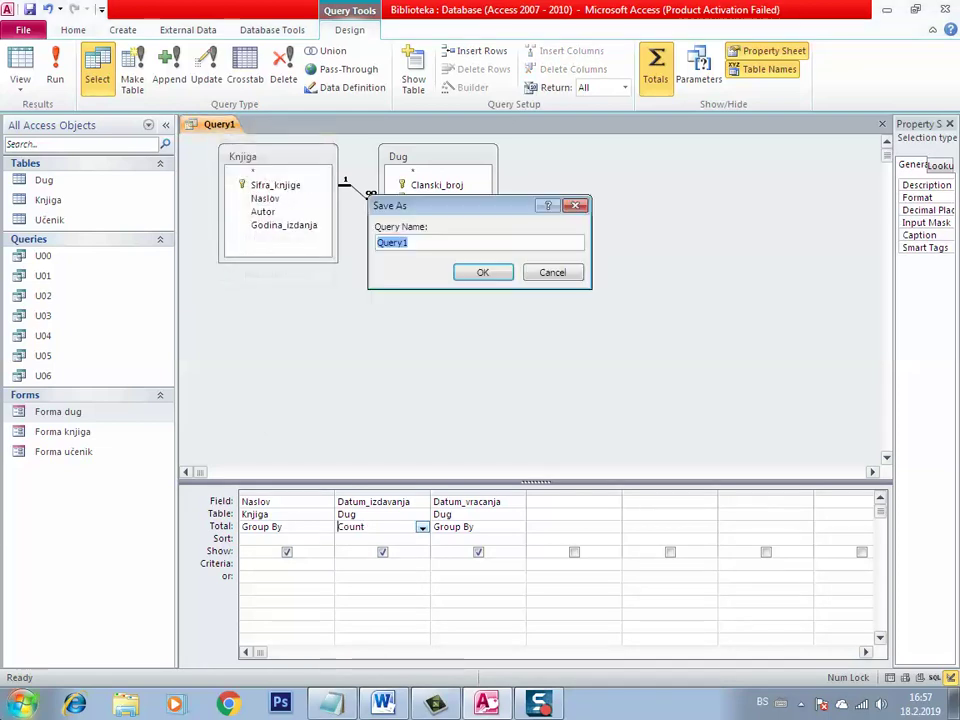
pyautogui.write('U07')
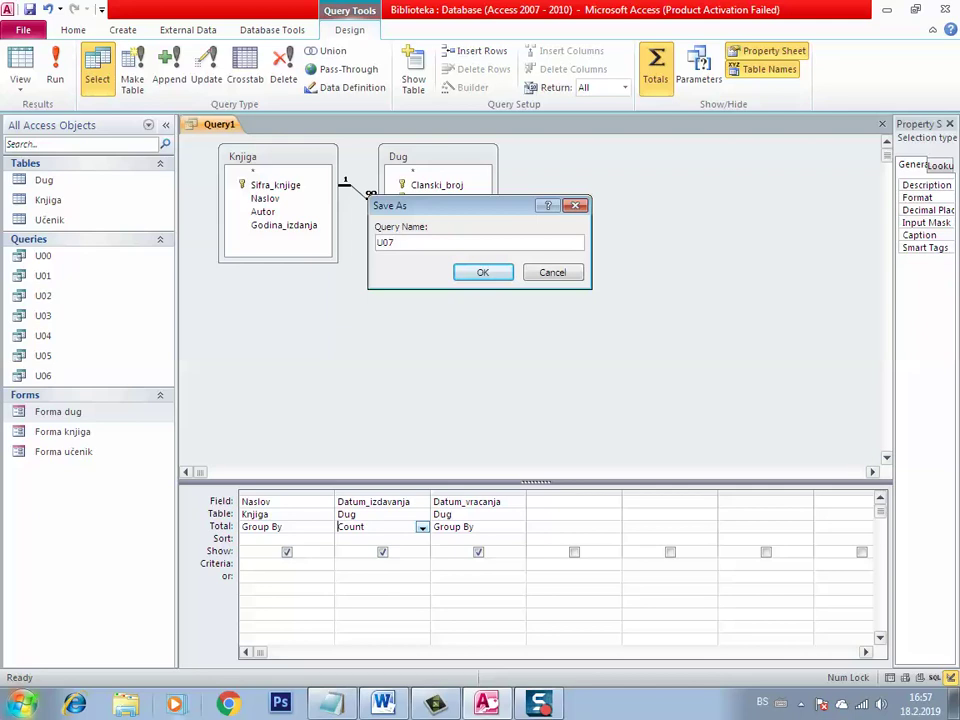
pyautogui.click(490, 276)
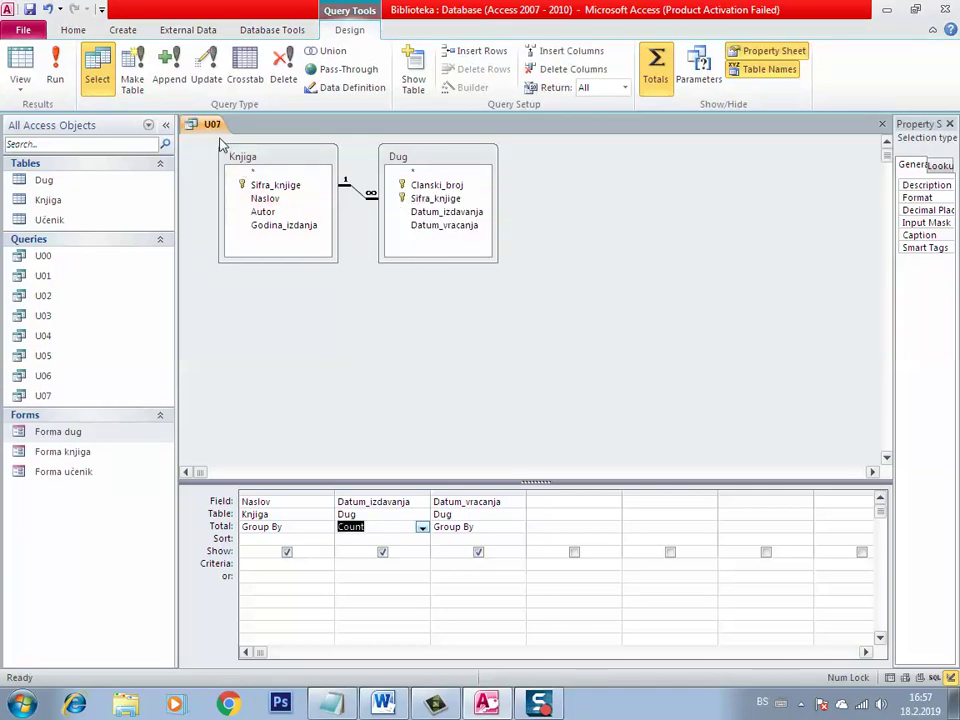
# Step: View the results of query U07 in Datasheet View, then return to Design View
pyautogui.rightClick(214, 128)
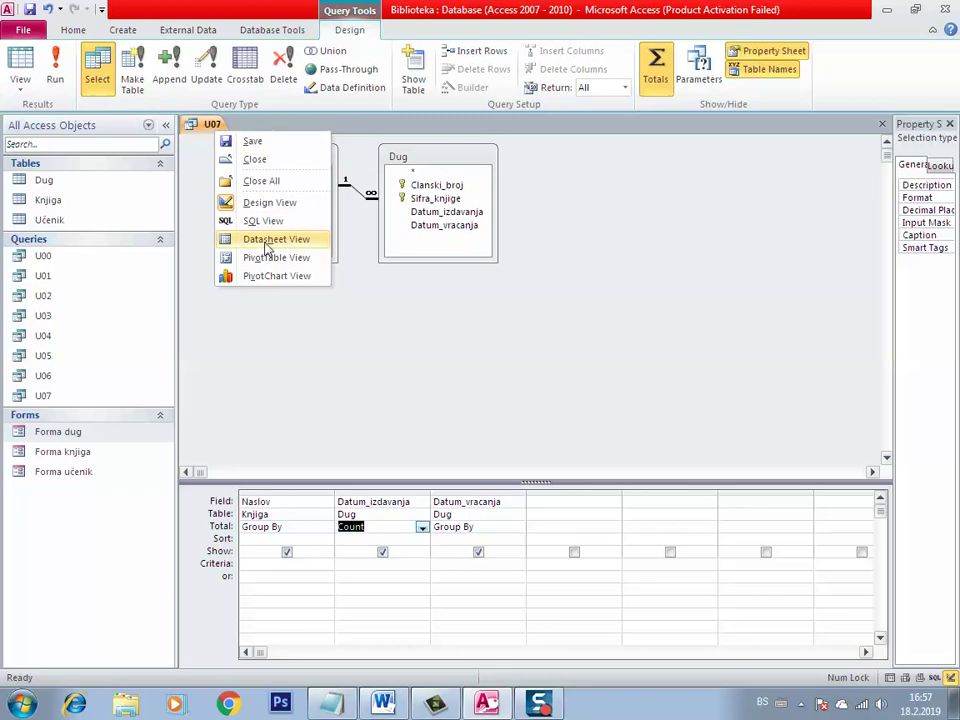
pyautogui.click(267, 240)
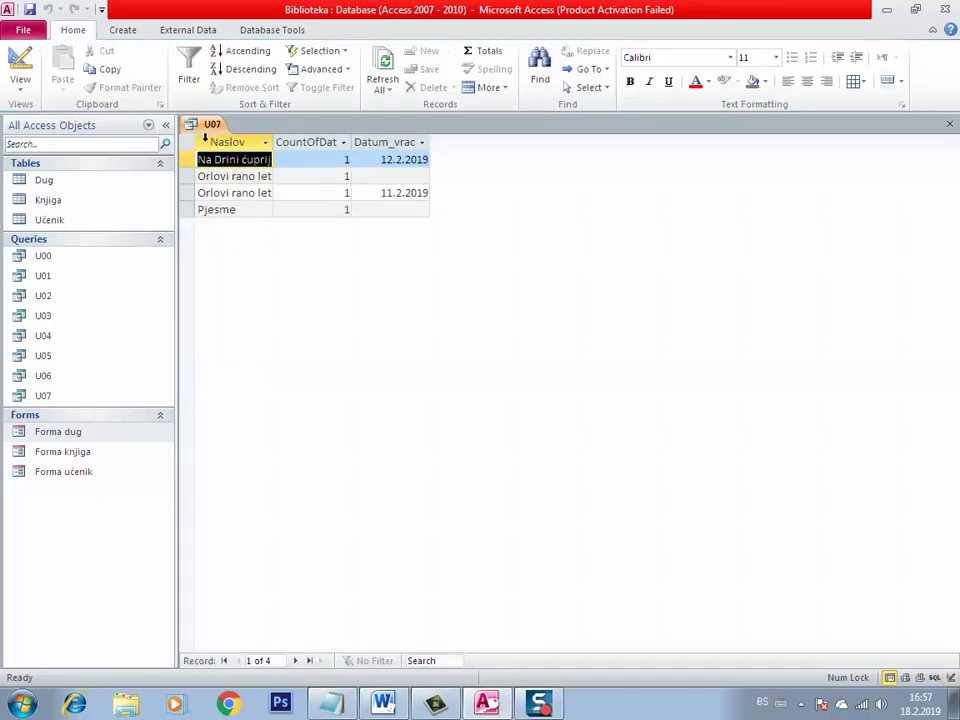
pyautogui.rightClick(206, 128)
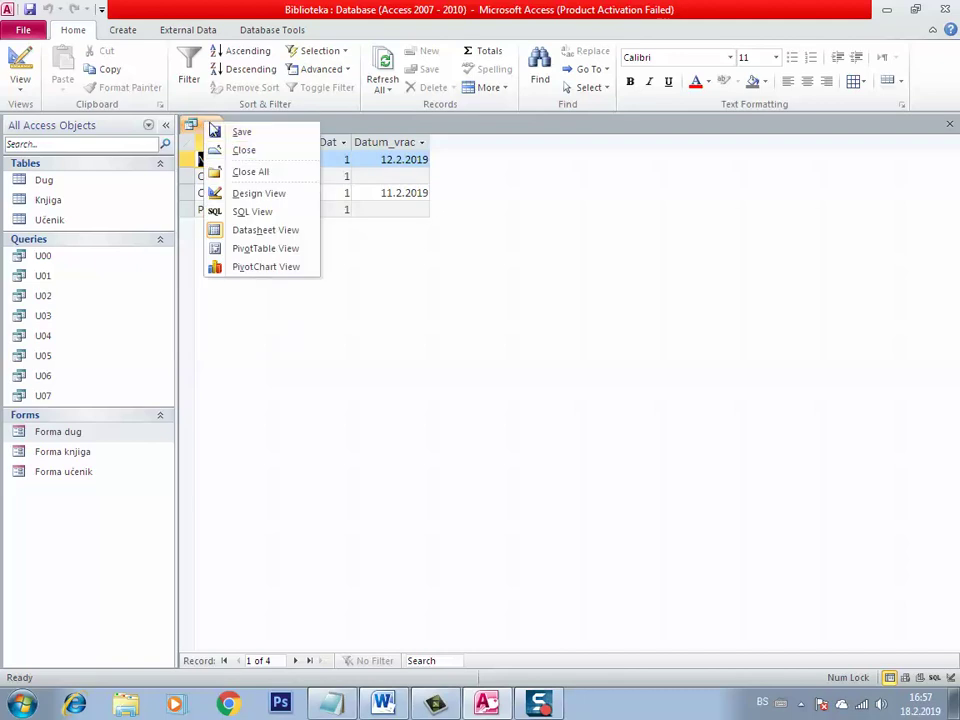
pyautogui.click(258, 193)
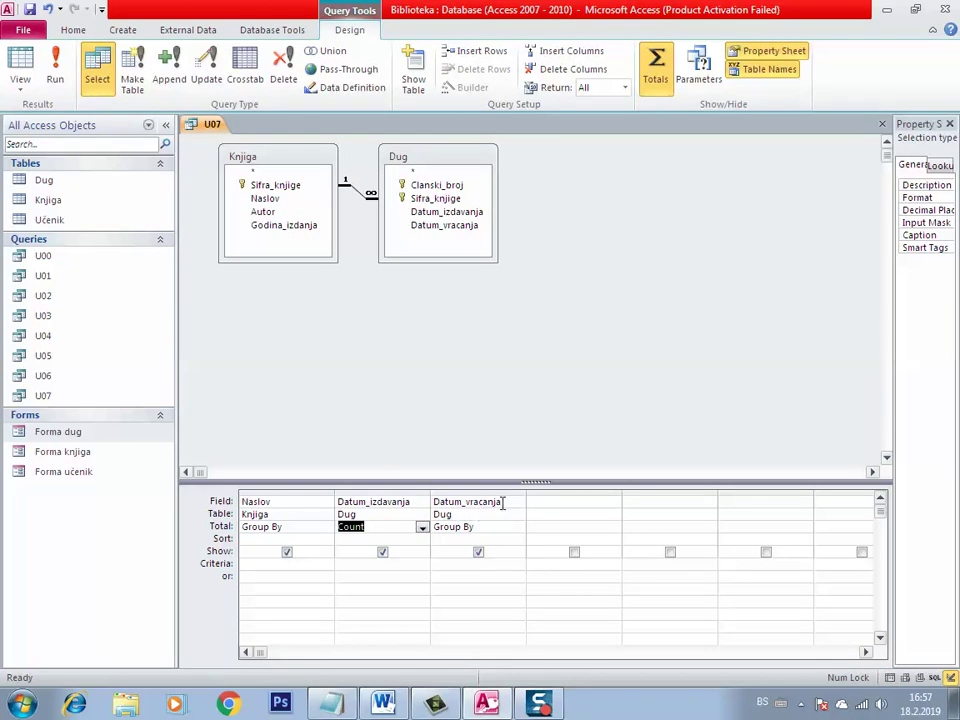
# Step: Remove the Datum_vracanja column from the U07 query grid
pyautogui.click(481, 492)
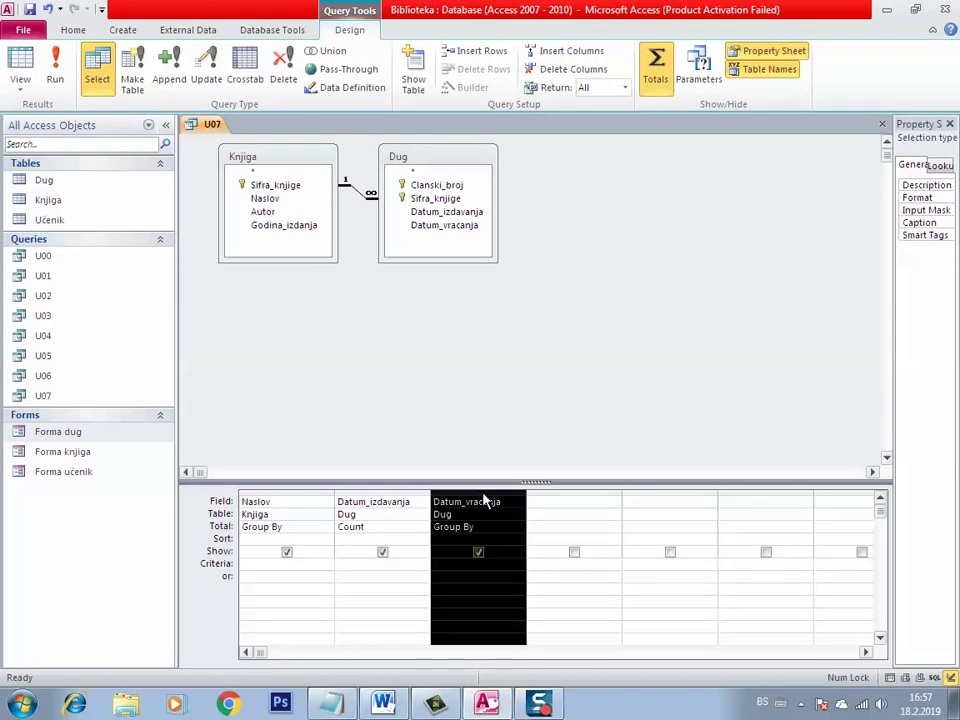
pyautogui.rightClick(485, 497)
pyautogui.click(522, 545)
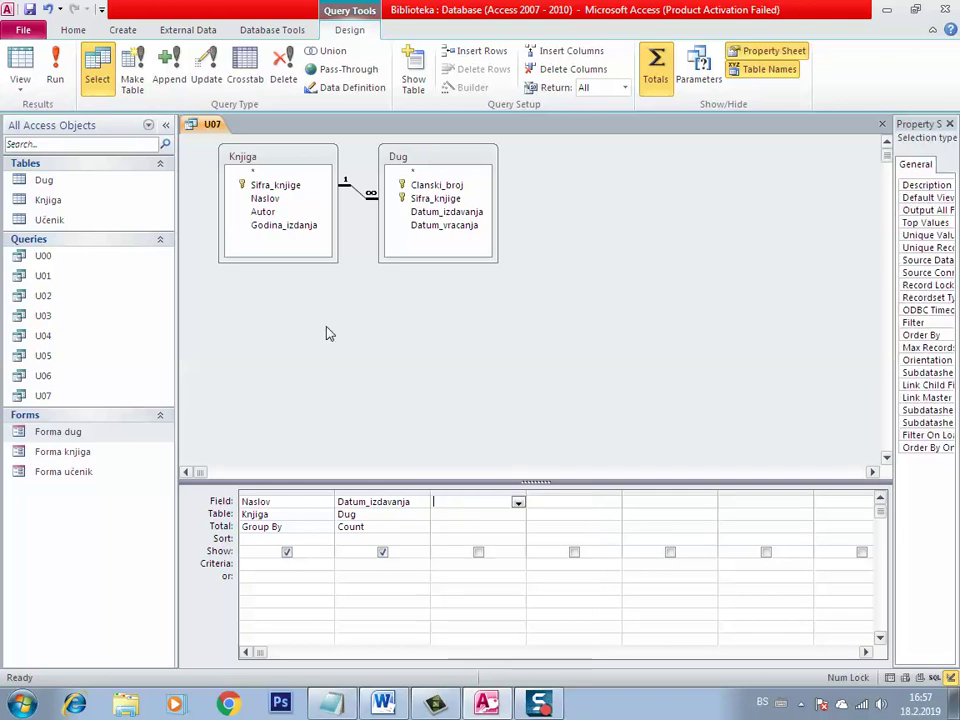
# Step: Check the revised U07 results in Datasheet View, then close the query and save its design changes
pyautogui.rightClick(225, 132)
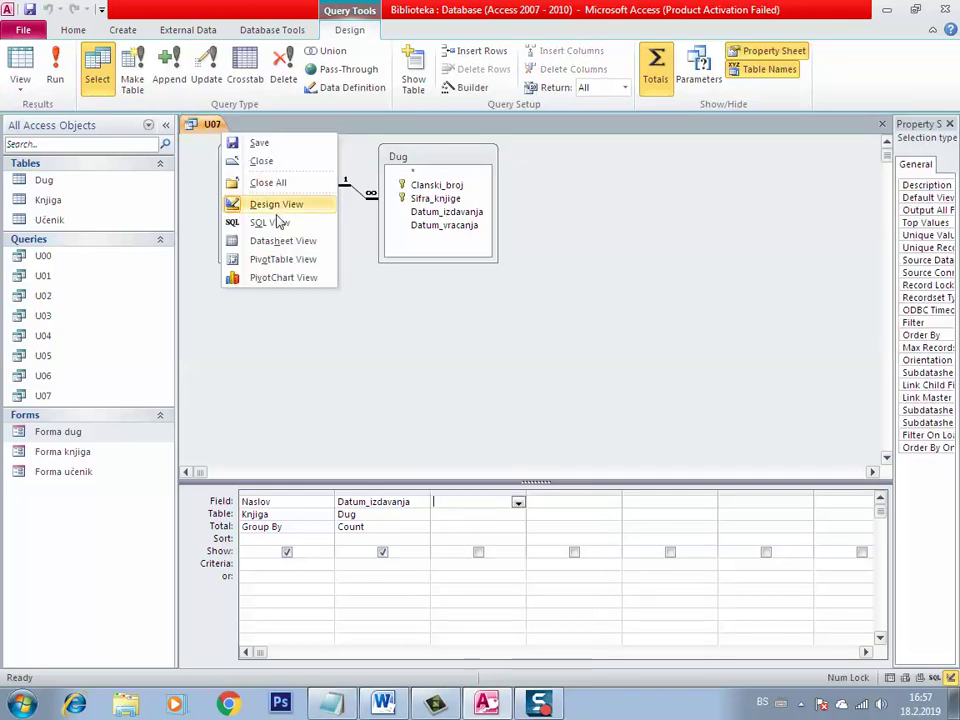
pyautogui.click(283, 241)
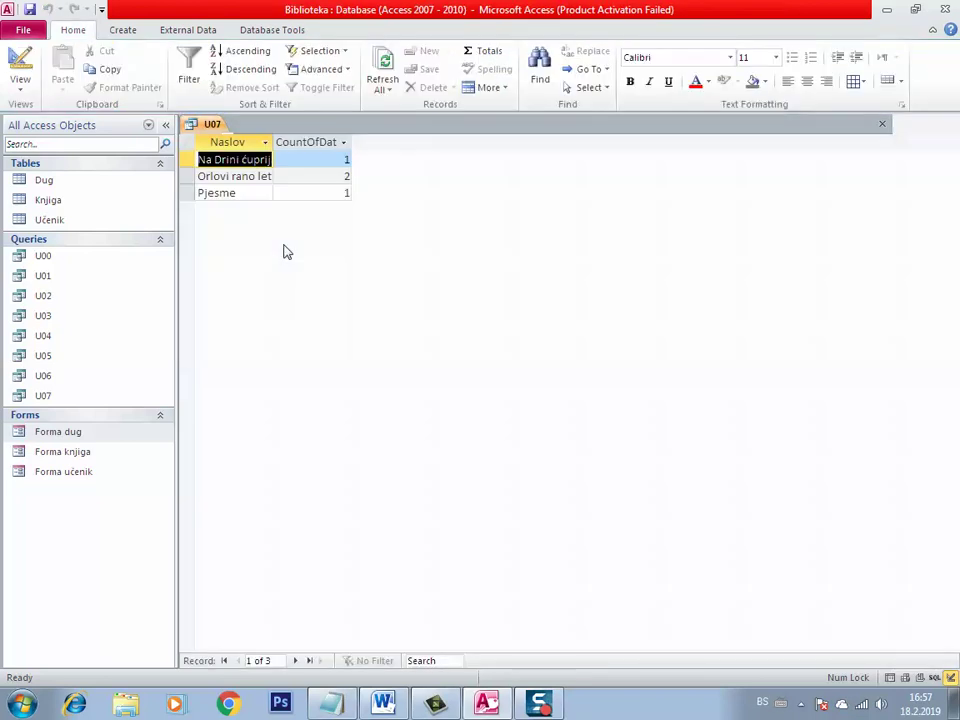
pyautogui.rightClick(206, 124)
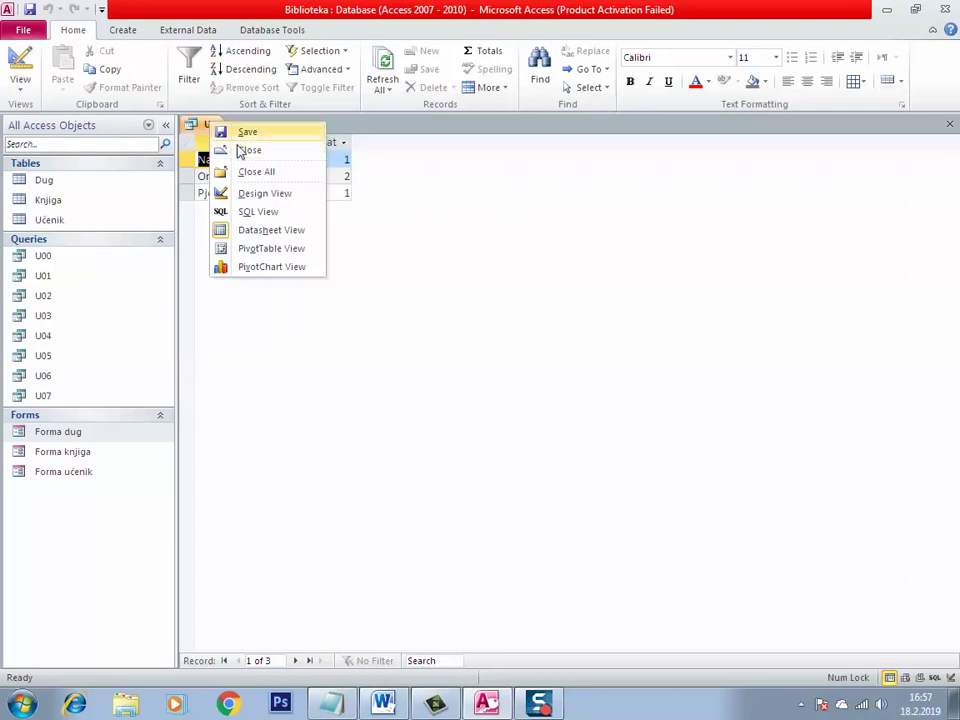
pyautogui.click(245, 150)
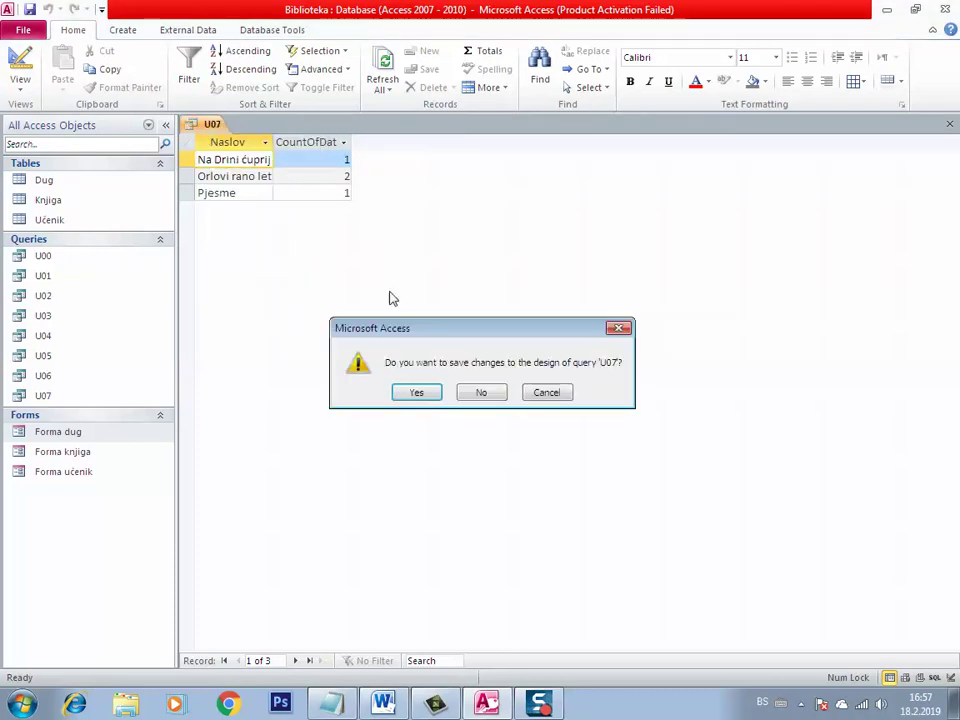
pyautogui.click(403, 395)
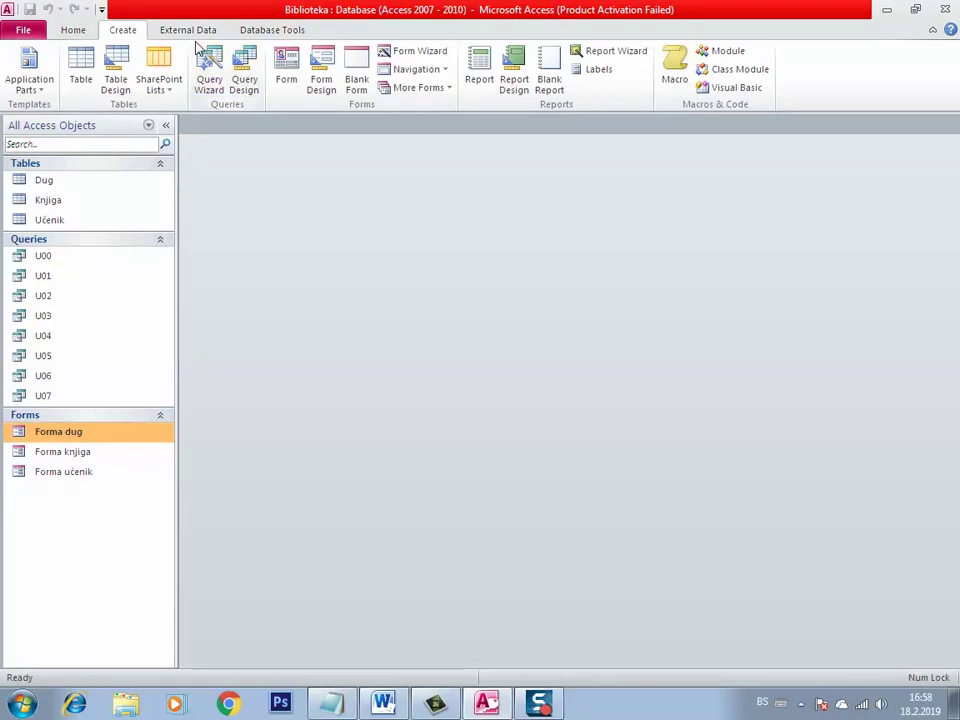
# Step: Create a new query in Design View based on the Dug and Učenik tables
pyautogui.click(246, 75)
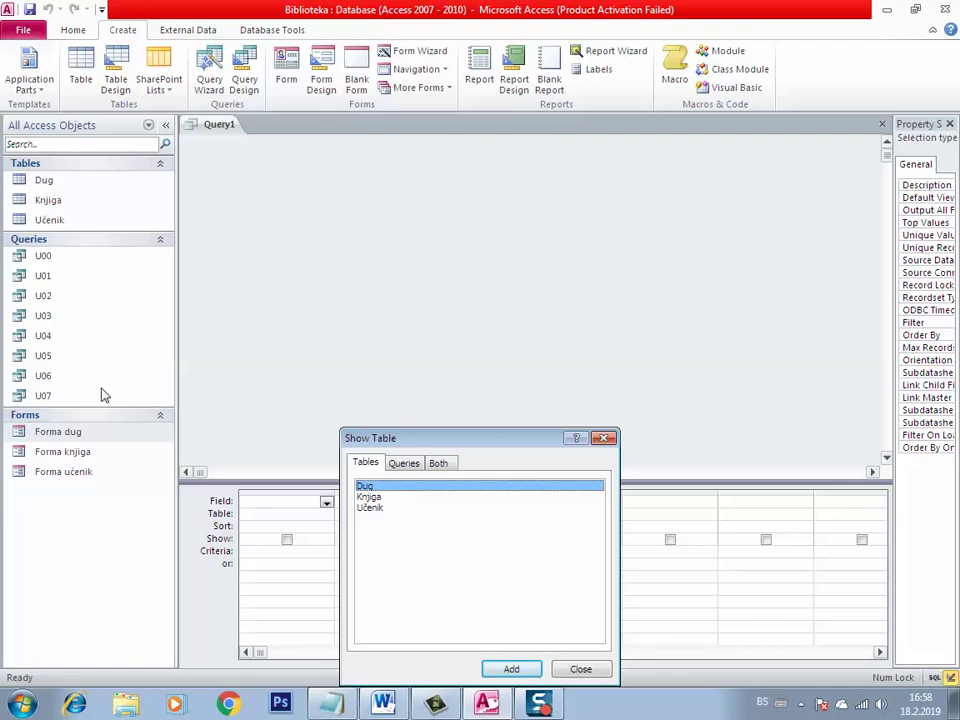
pyautogui.doubleClick(377, 574)
pyautogui.press('Down')
pyautogui.press('Down')
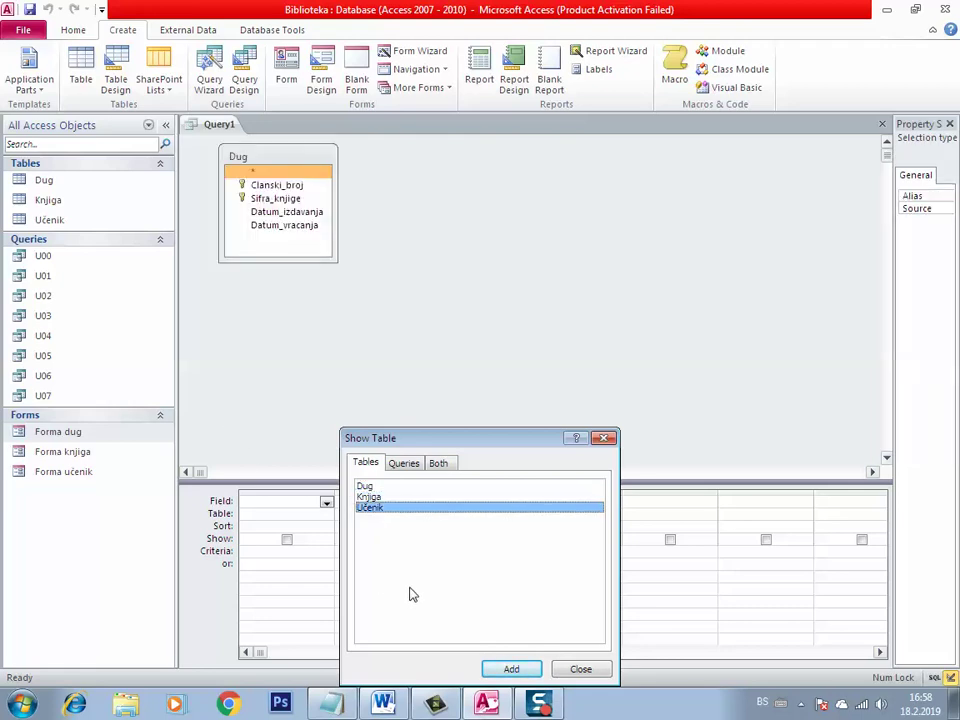
pyautogui.press('Return')
pyautogui.click(576, 669)
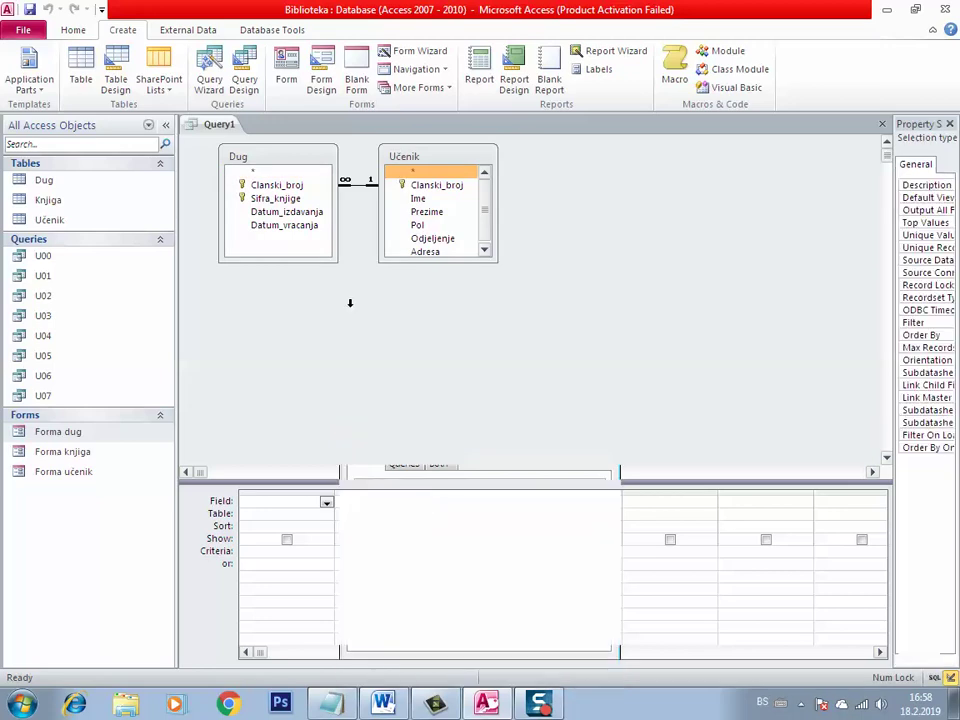
# Step: Add Ime and Prezime from Učenik, and Datum_izdavanja and Datum_vracanja from Dug, to the query grid
pyautogui.doubleClick(418, 199)
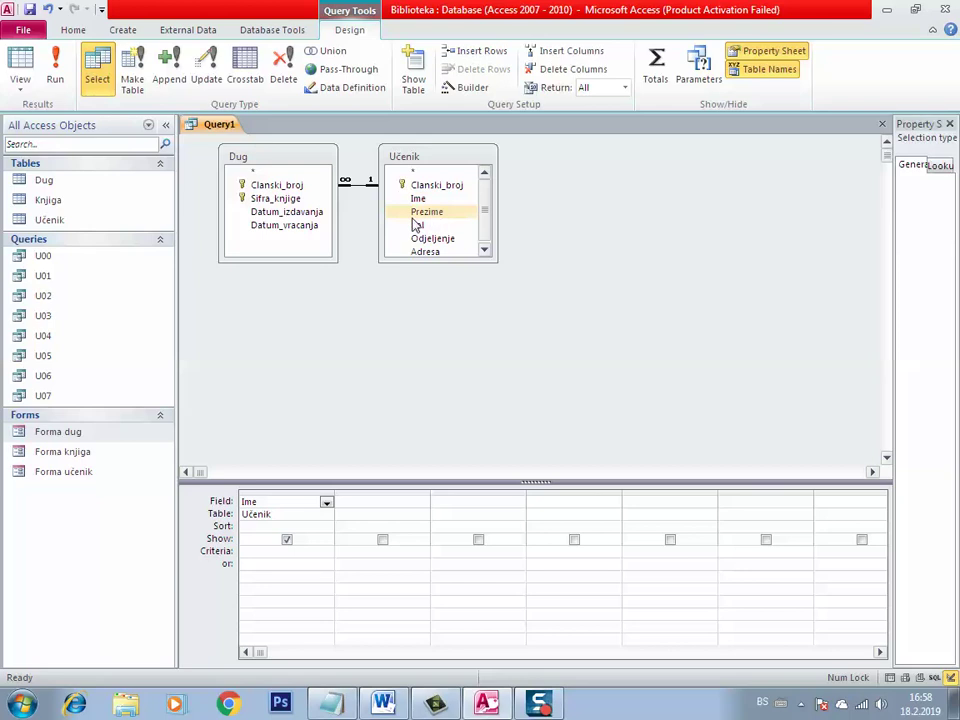
pyautogui.doubleClick(422, 213)
pyautogui.click(316, 213)
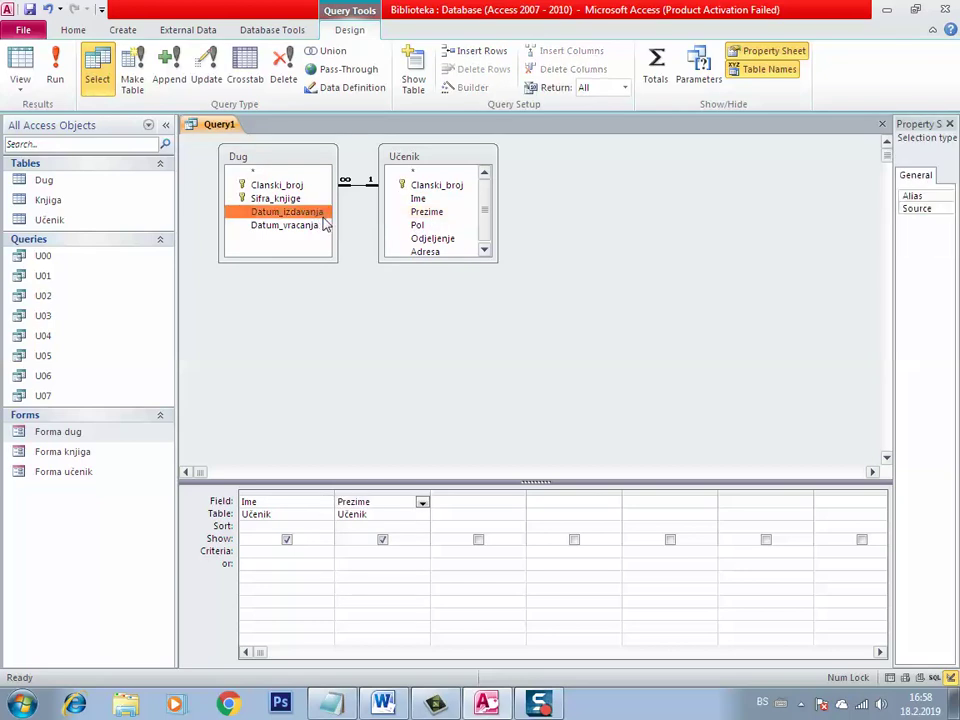
pyautogui.doubleClick(318, 213)
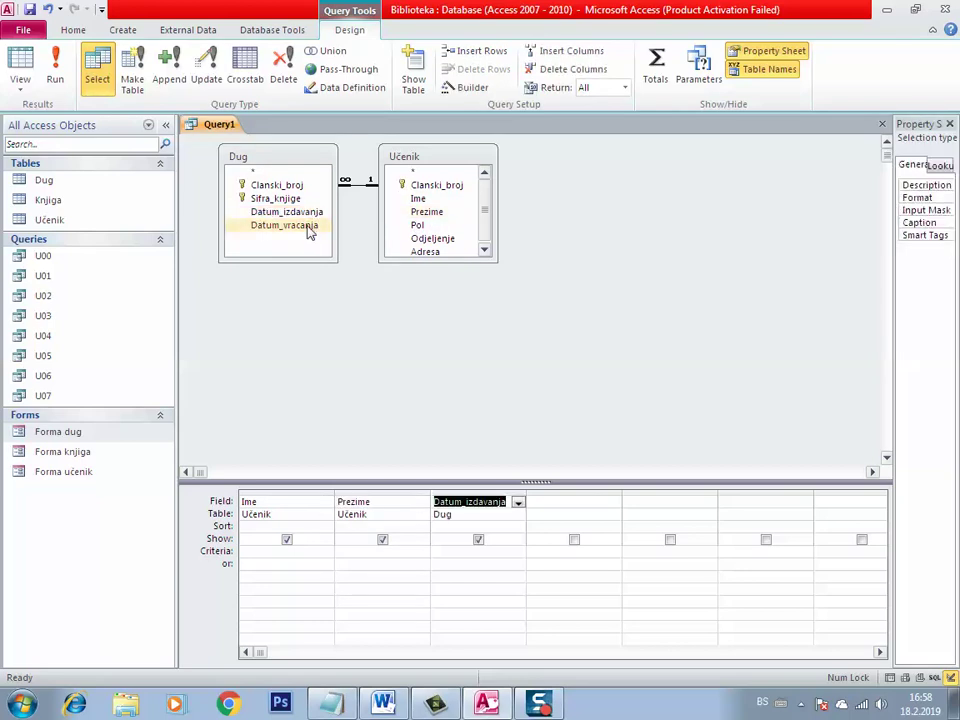
pyautogui.click(318, 226)
pyautogui.doubleClick(285, 225)
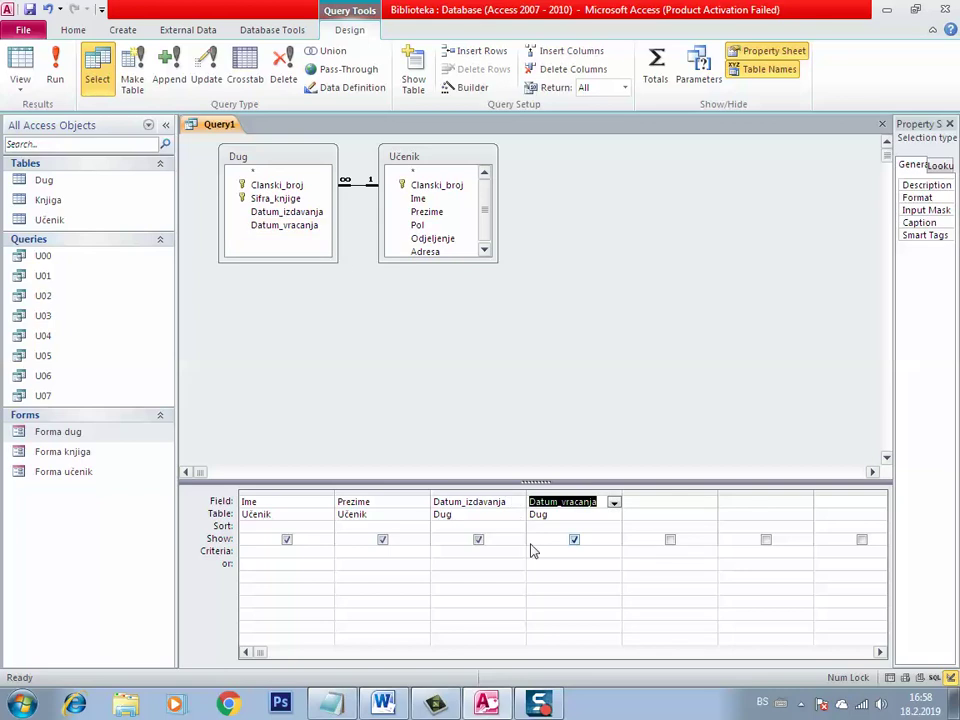
# Step: Set the Datum_vracanja criteria to Is Null and, with totals turned on, set the Datum_izdavanja total to Count
pyautogui.click(534, 549)
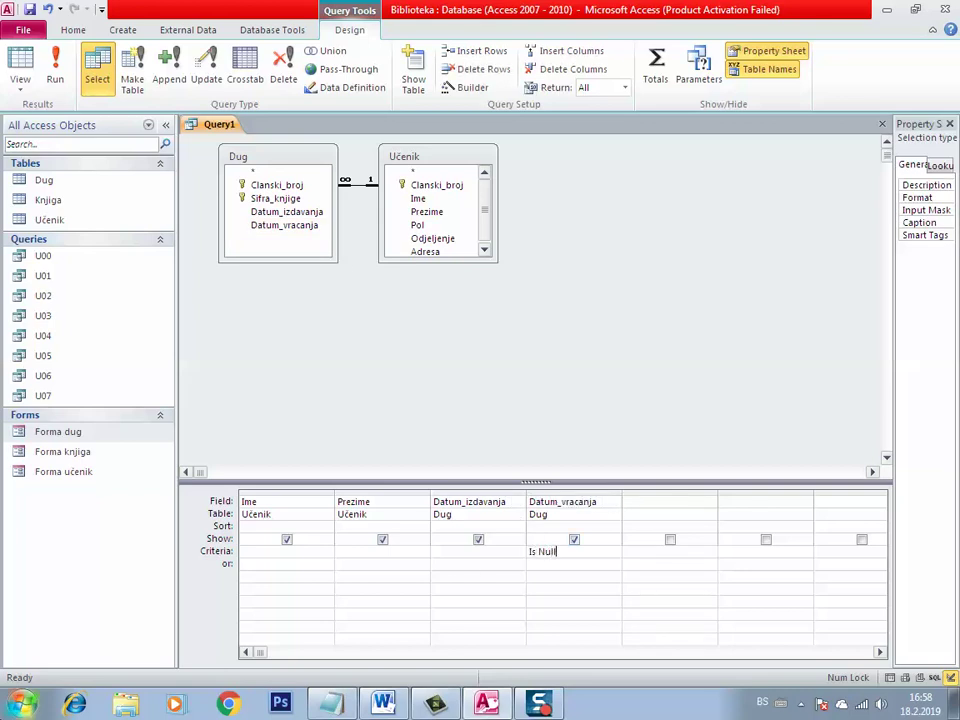
pyautogui.click(655, 72)
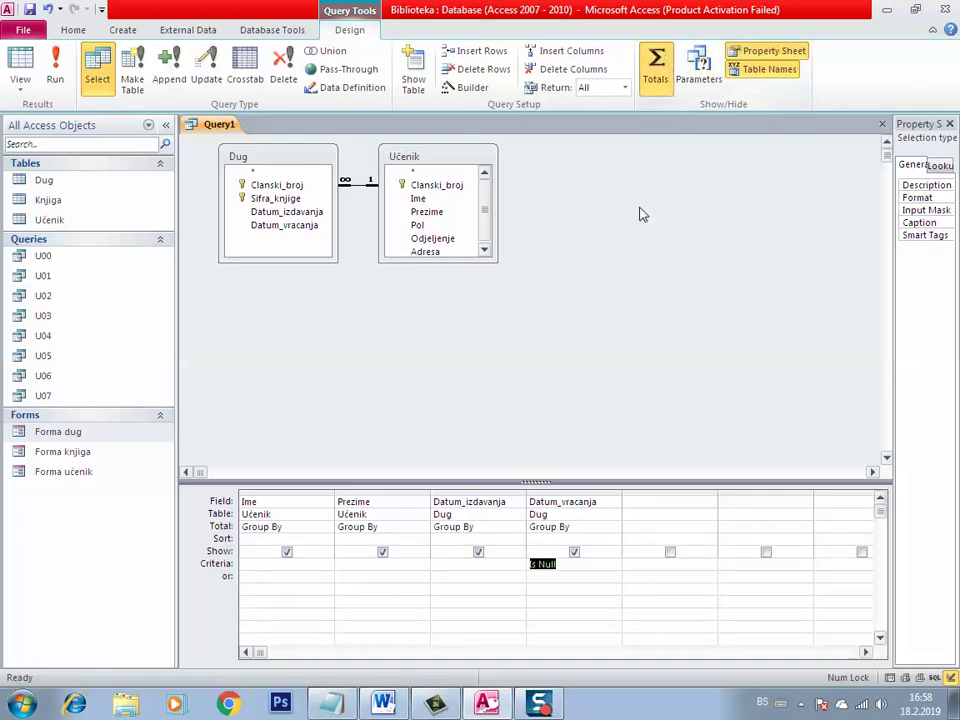
pyautogui.click(517, 527)
pyautogui.click(470, 598)
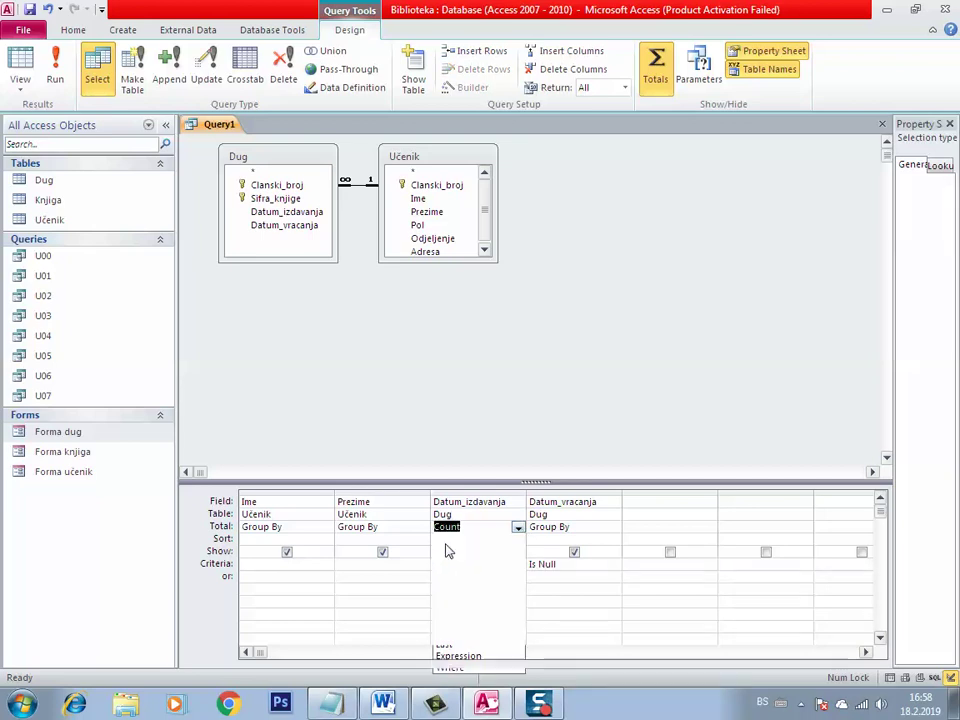
# Step: Save the new query on unreturned books as U08
pyautogui.rightClick(216, 131)
pyautogui.click(230, 133)
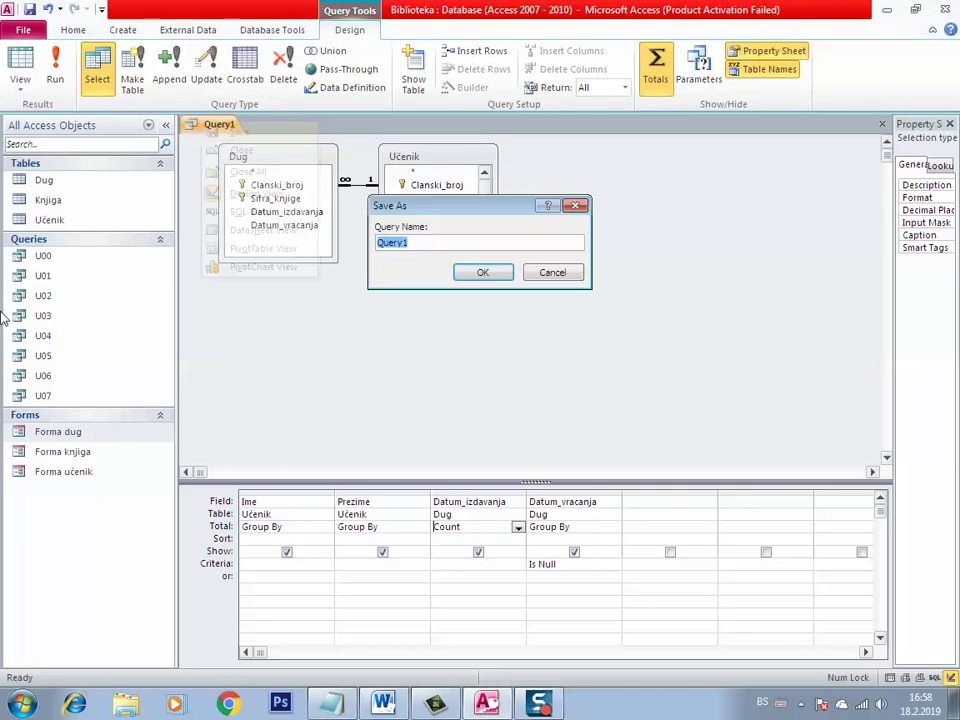
pyautogui.write('U08')
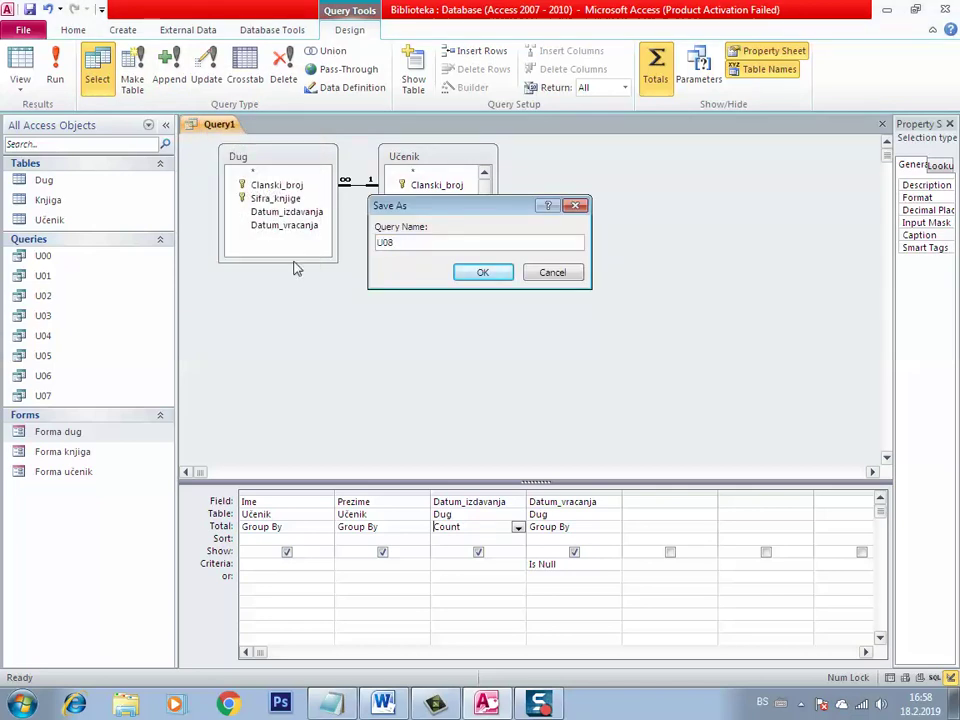
pyautogui.click(478, 272)
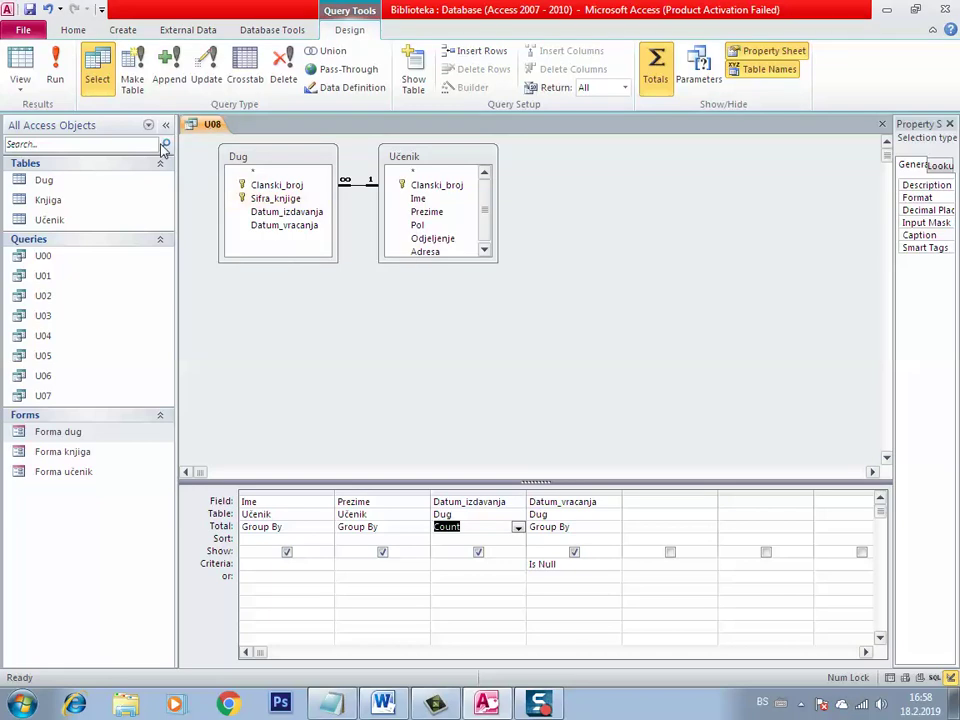
# Step: View the results of query U08 in Datasheet View, then close the query
pyautogui.rightClick(210, 128)
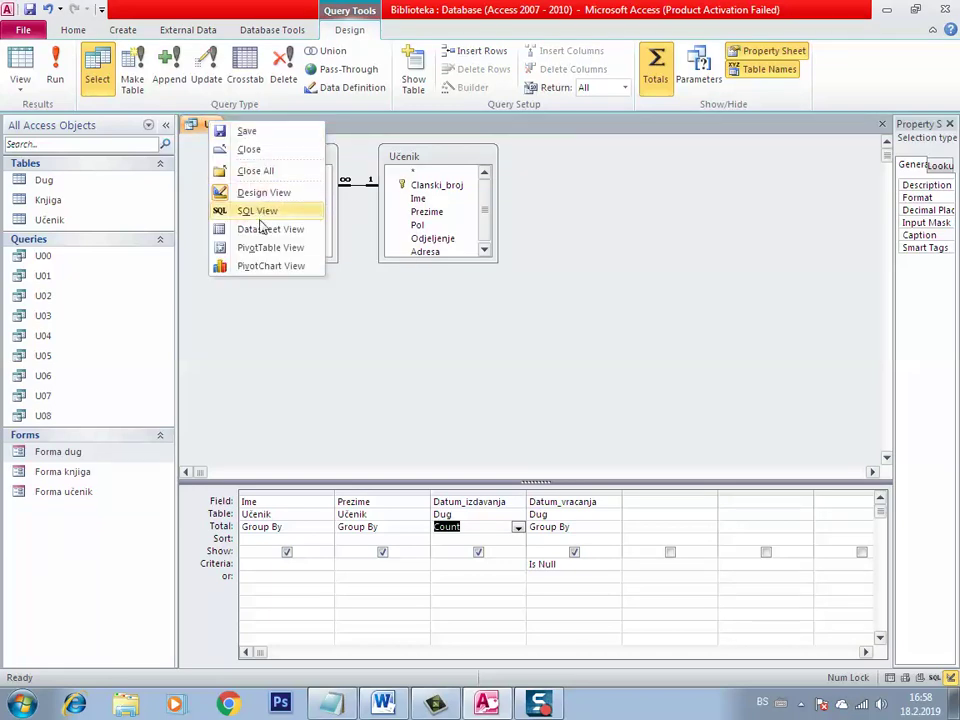
pyautogui.click(258, 228)
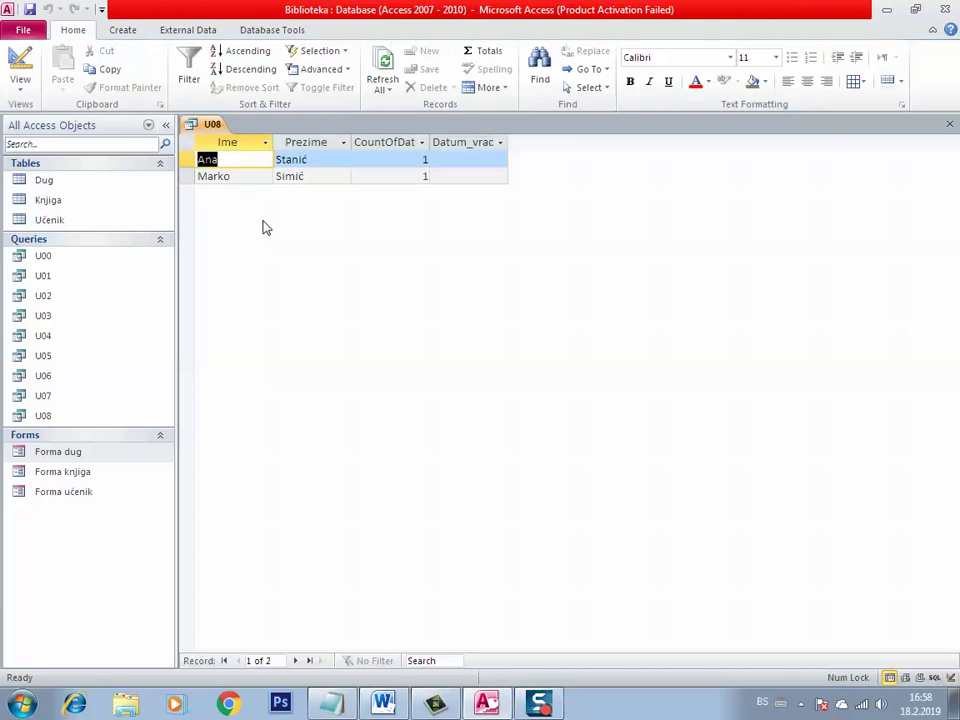
pyautogui.rightClick(212, 124)
pyautogui.click(250, 155)
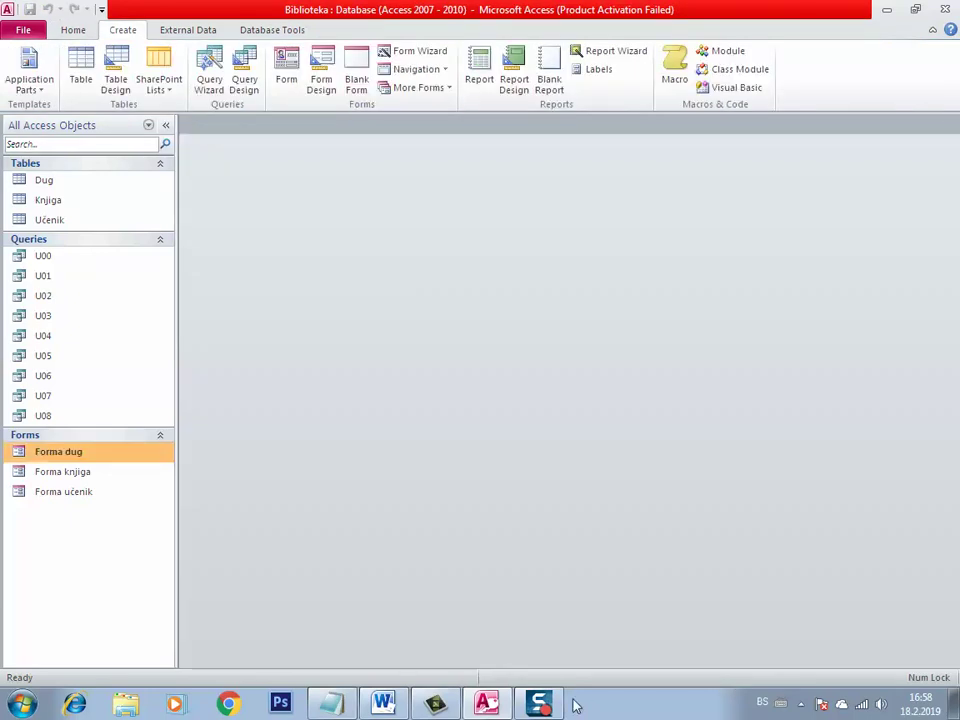
pyautogui.click(582, 702)
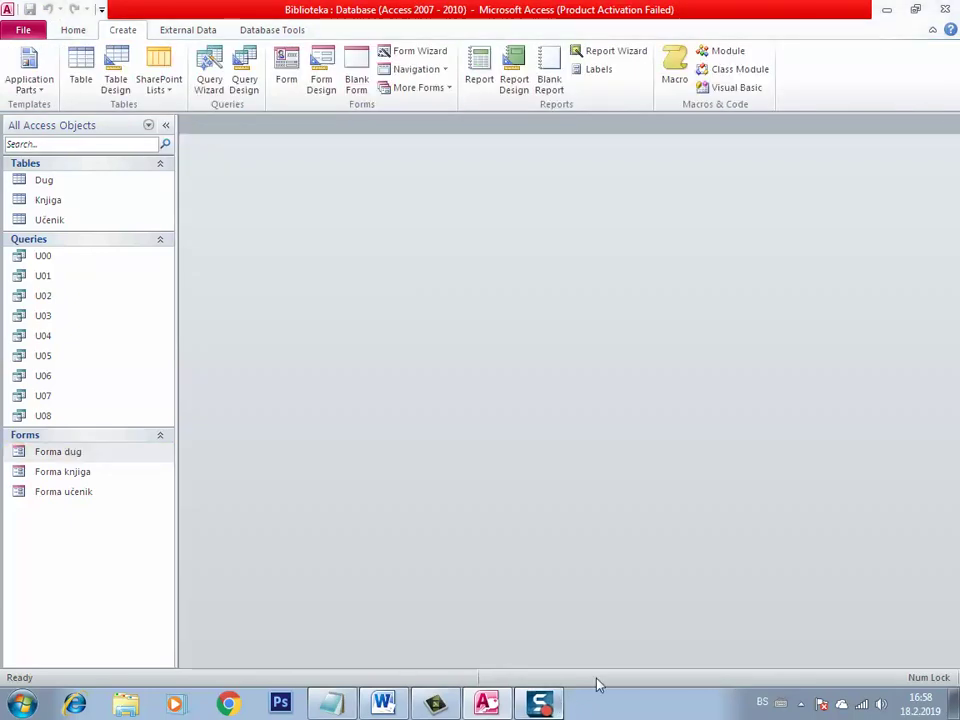